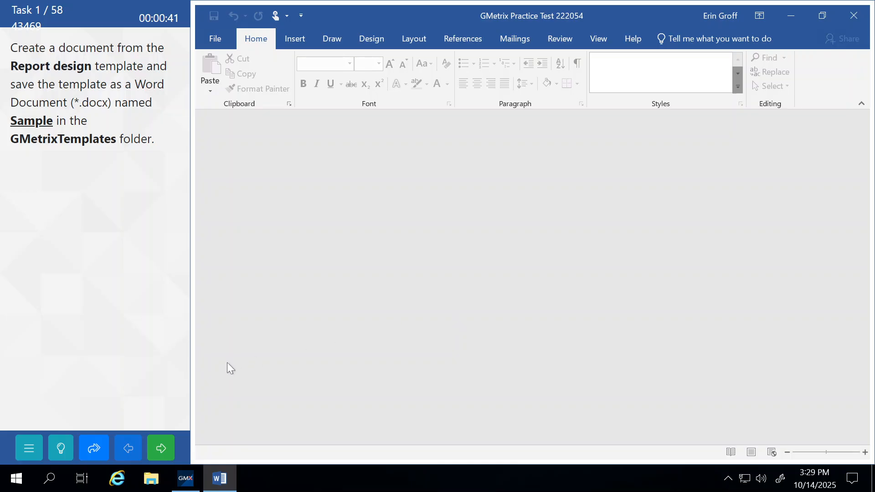
# Show the GMetrix help steps for the Report design template task, then refocus Word
pyautogui.click(63, 449)
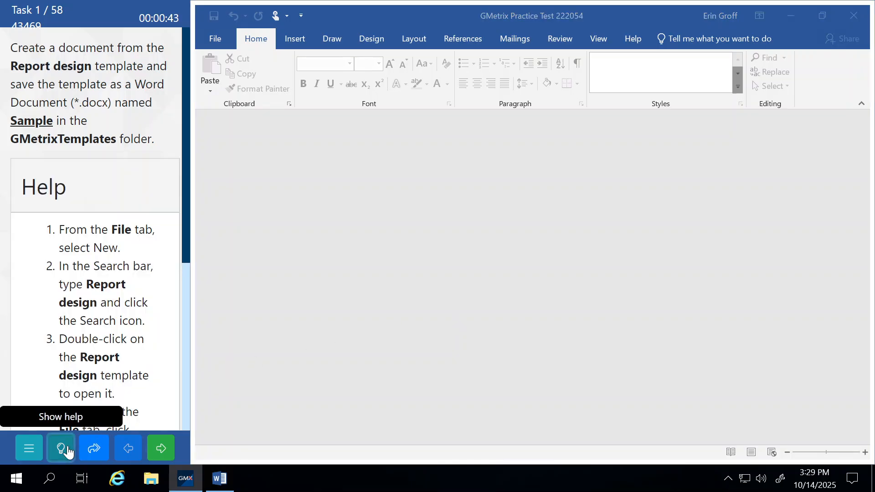
pyautogui.click(223, 34)
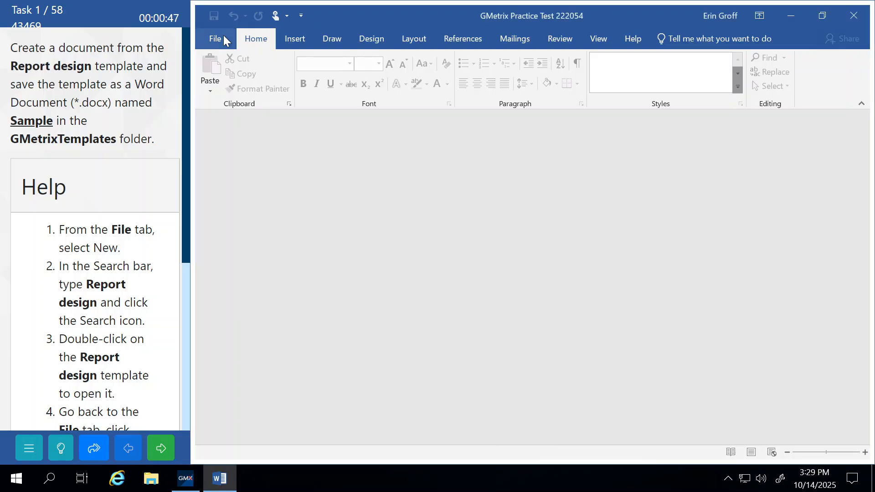
# Search Word's online templates for 'report design' and scroll down to Report design (blank)
pyautogui.click(224, 37)
pyautogui.click(228, 86)
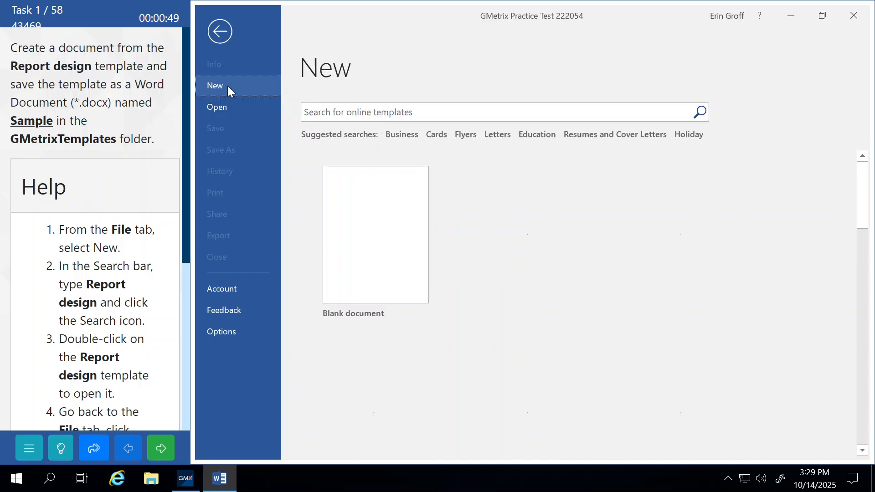
pyautogui.click(358, 112)
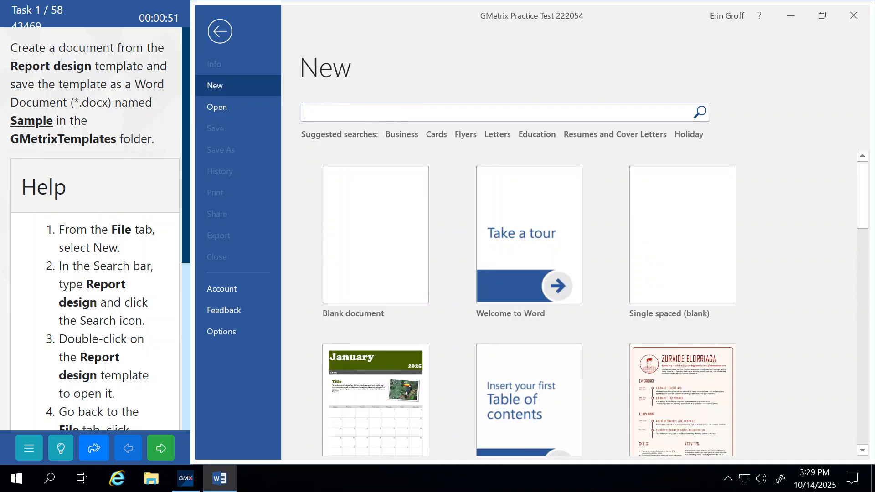
pyautogui.write('rep')
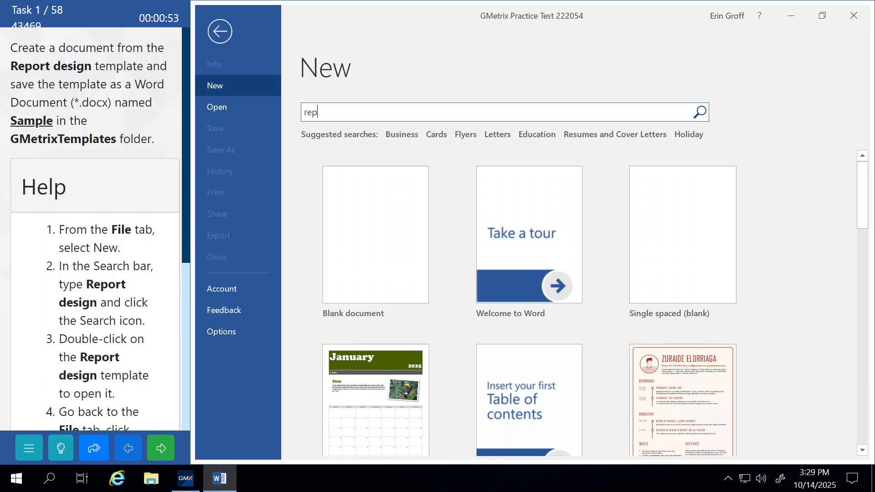
pyautogui.write('ort design')
pyautogui.press('Return')
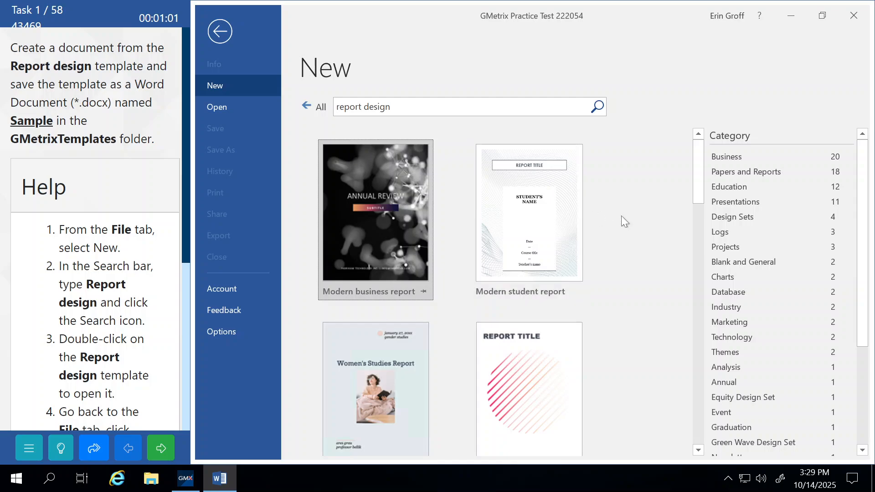
pyautogui.scroll(-1, 622, 217)
pyautogui.scroll(-4, 622, 215)
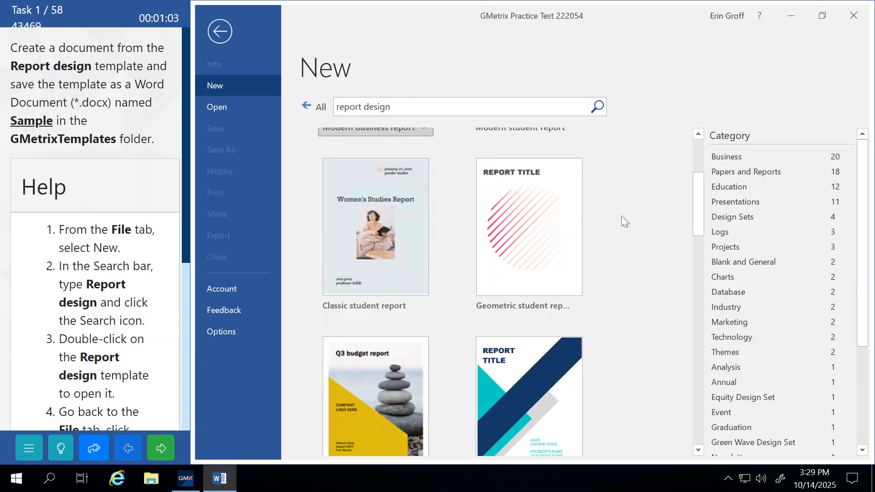
pyautogui.scroll(-2, 622, 215)
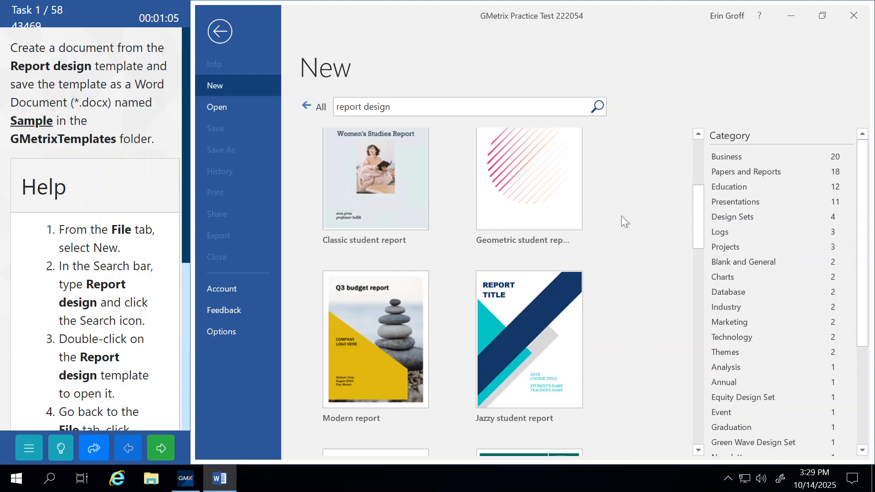
pyautogui.scroll(-2, 621, 216)
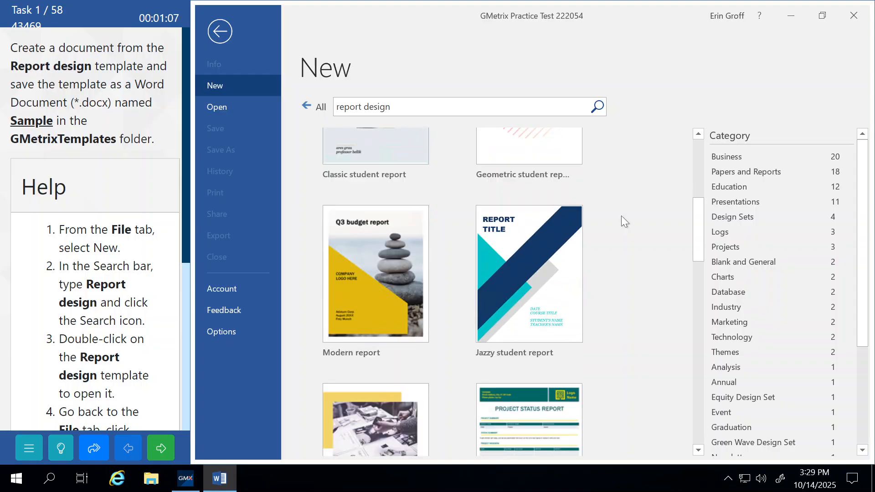
pyautogui.scroll(-3, 621, 216)
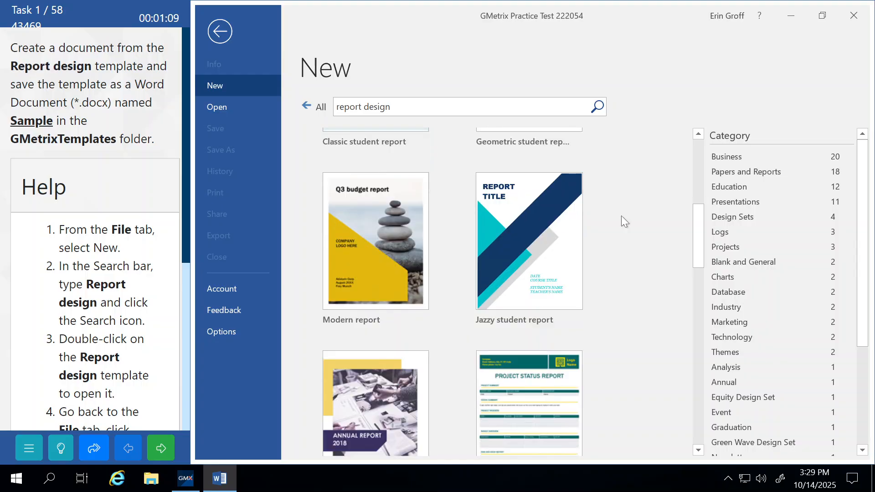
pyautogui.scroll(-8, 622, 215)
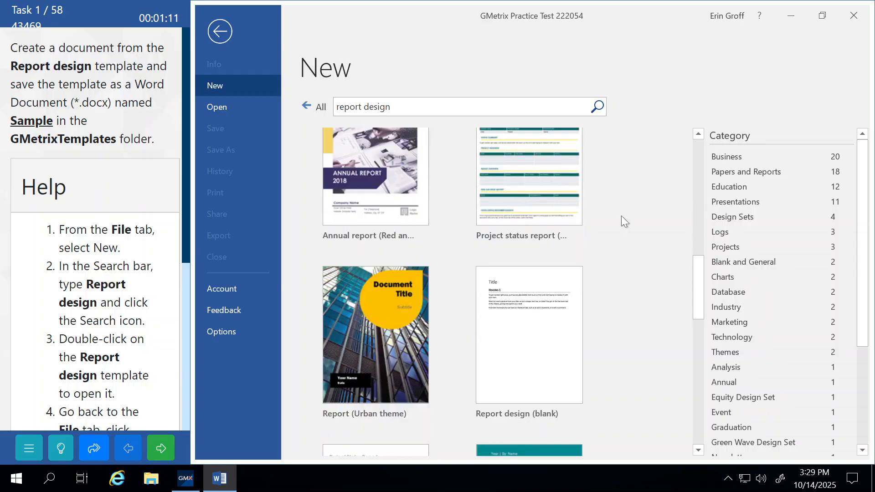
pyautogui.scroll(-2, 621, 215)
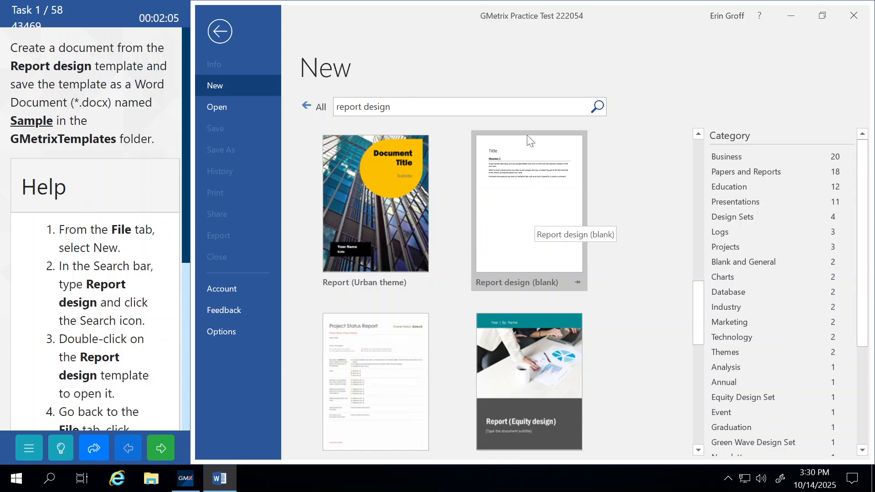
# Create Document1 from the Report design (blank) template and click into it
pyautogui.click(542, 211)
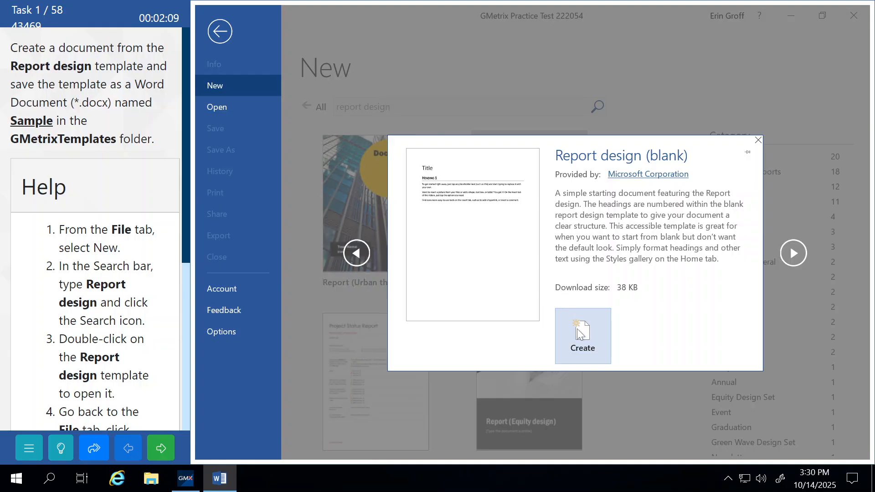
pyautogui.click(585, 339)
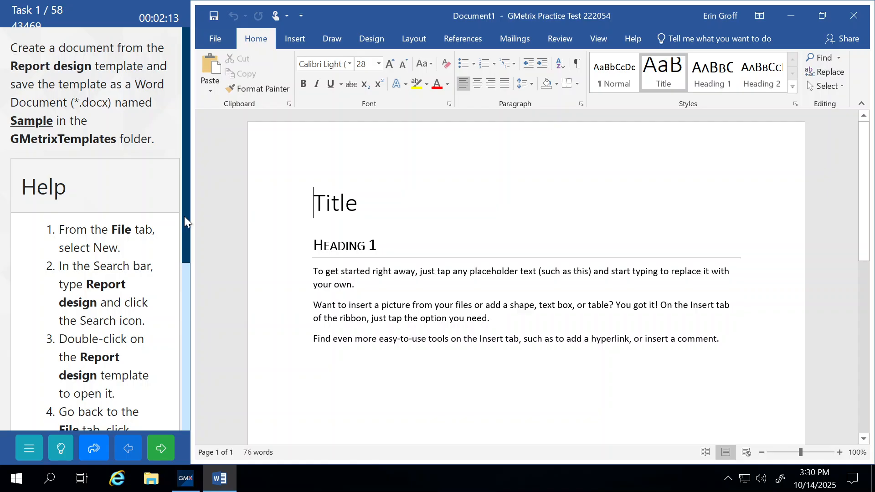
pyautogui.moveTo(185, 234); pyautogui.dragTo(192, 389)
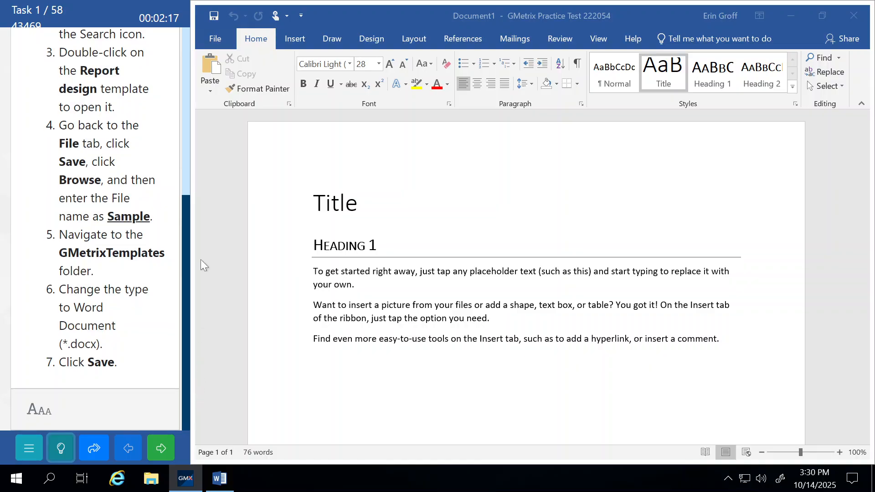
pyautogui.click(214, 43)
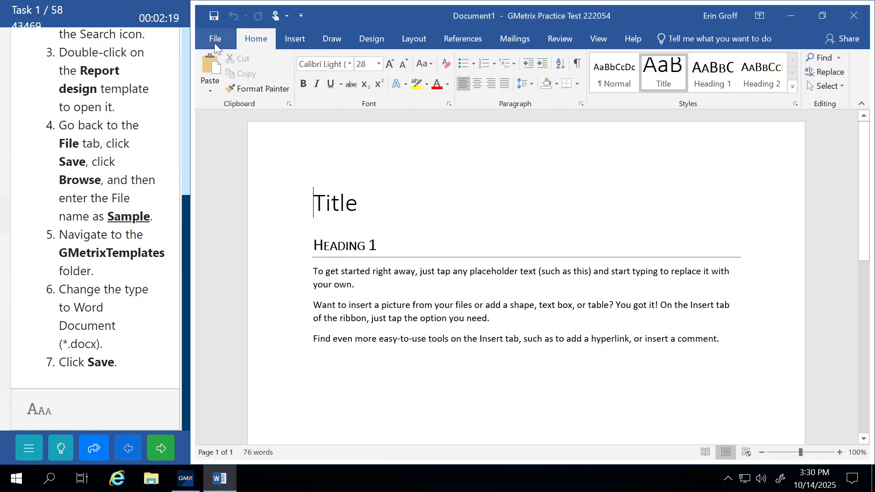
# Save the report through Save As > Browse as 'Sample', a Word Document in GMetrixTemplates
pyautogui.click(214, 41)
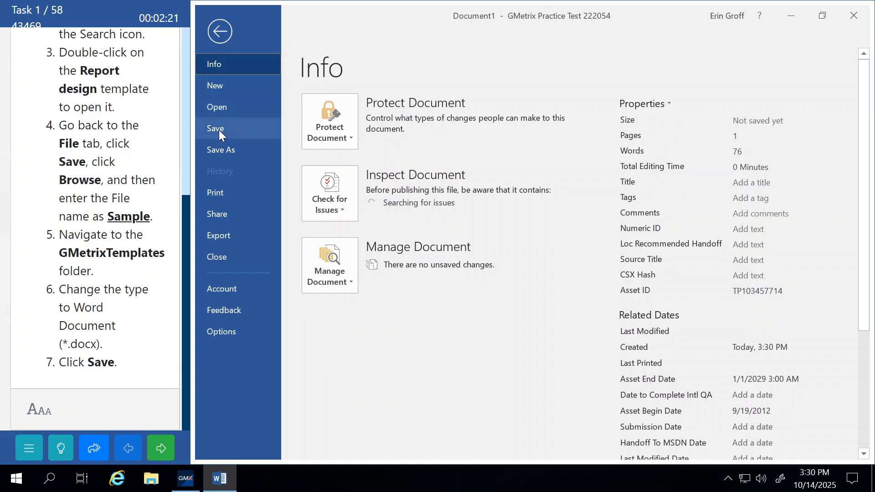
pyautogui.click(228, 151)
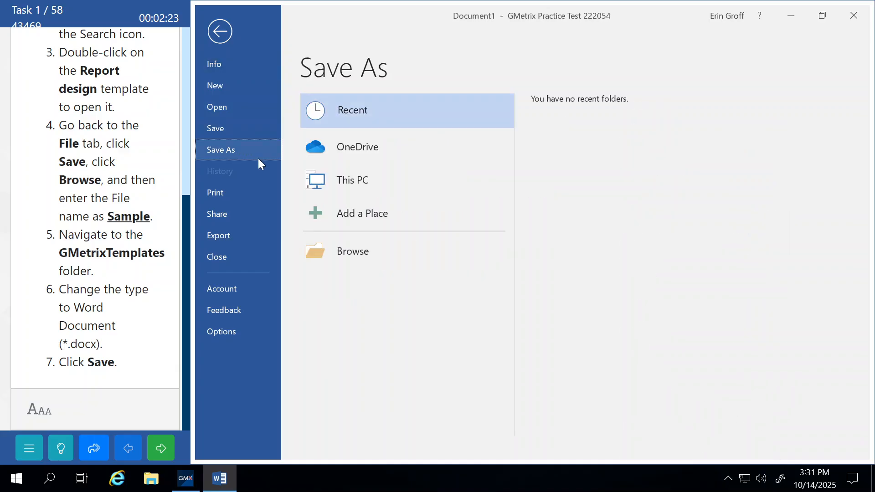
pyautogui.click(352, 256)
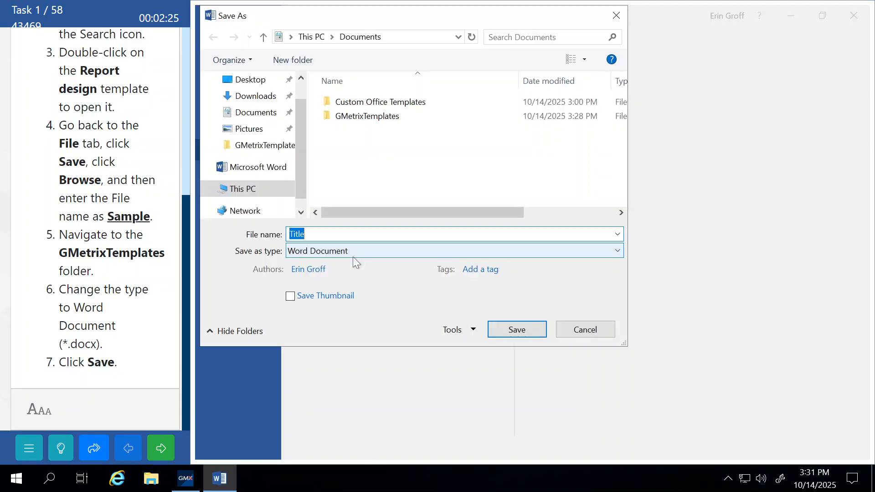
pyautogui.click(251, 146)
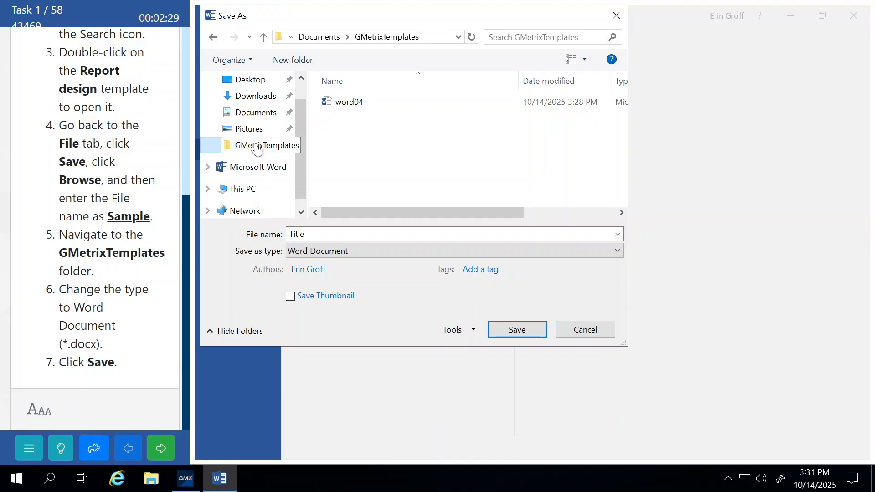
pyautogui.click(315, 234)
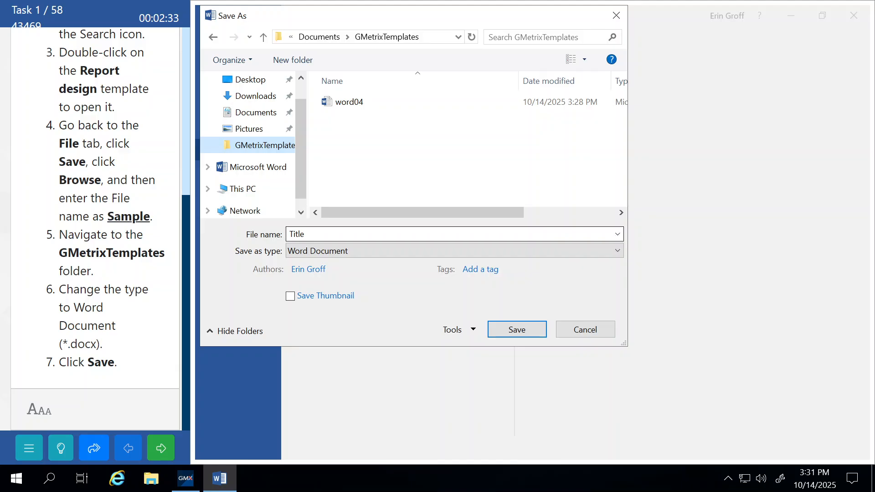
pyautogui.click(315, 234)
pyautogui.write('S')
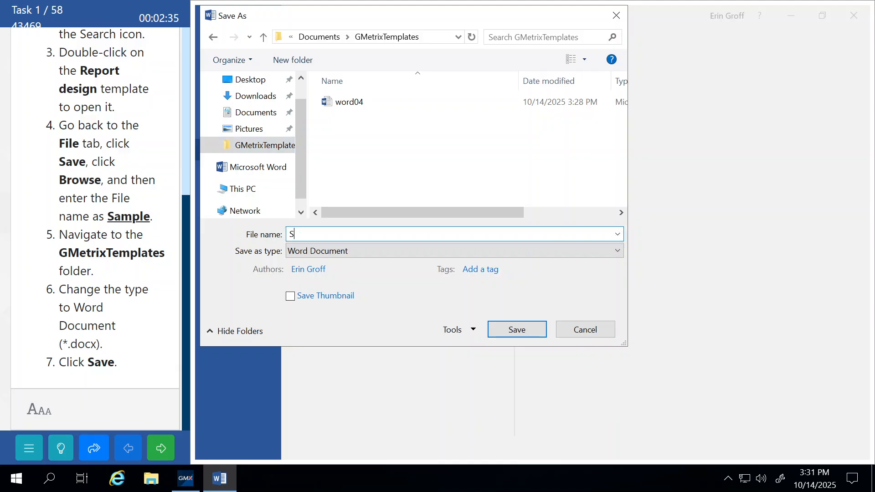
pyautogui.write('ample')
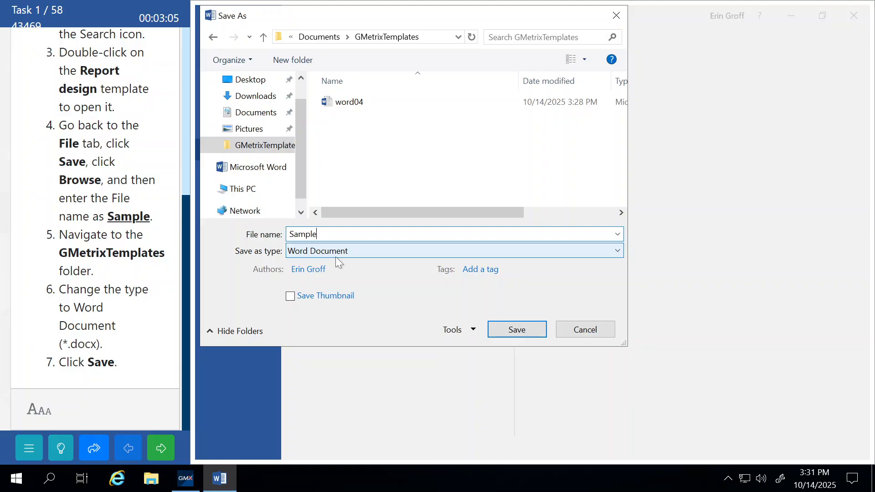
pyautogui.click(504, 330)
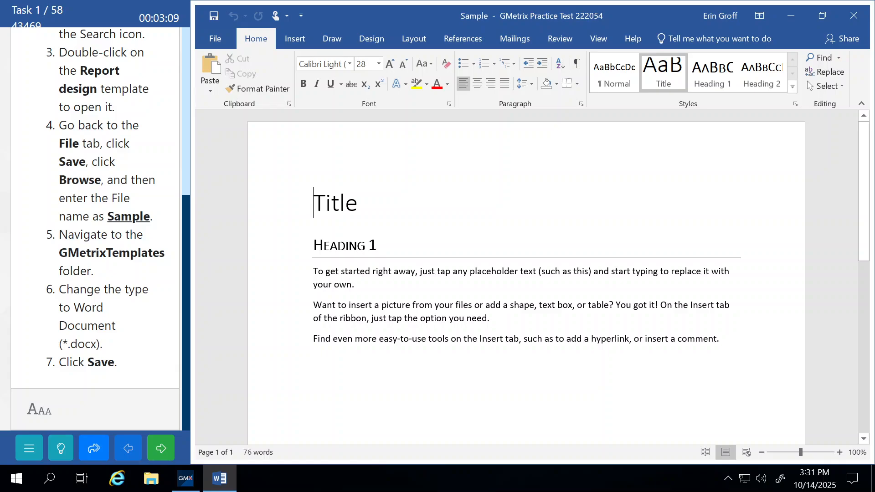
# Submit task 1 and continue to task 2, the SAMPLE 2 watermark, in blank Document2
pyautogui.click(168, 446)
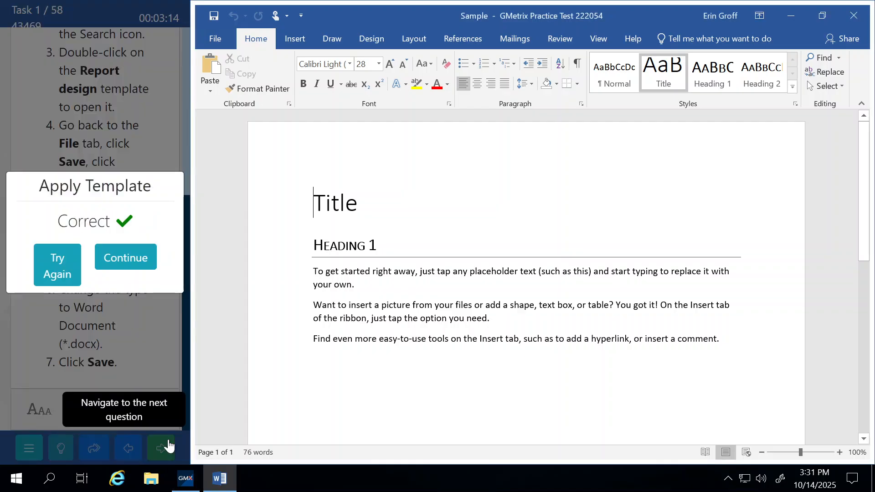
pyautogui.click(135, 265)
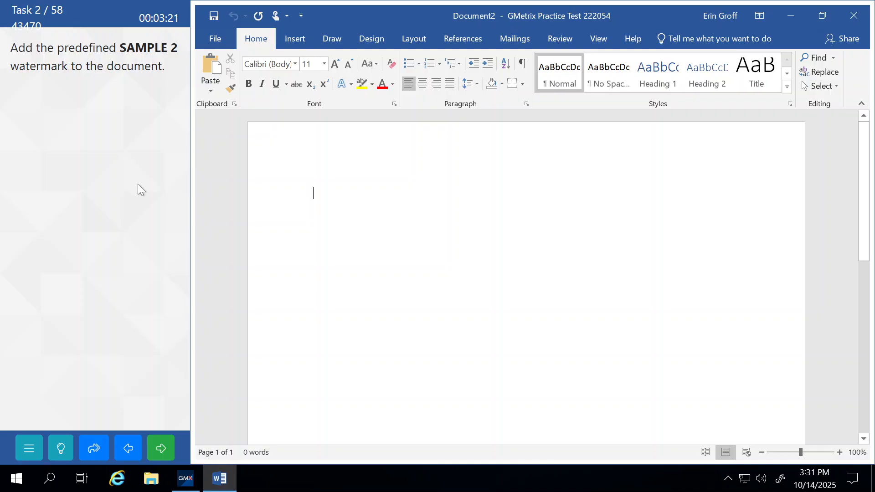
# Apply the predefined SAMPLE 2 watermark from the Design tab and submit it for grading
pyautogui.click(301, 40)
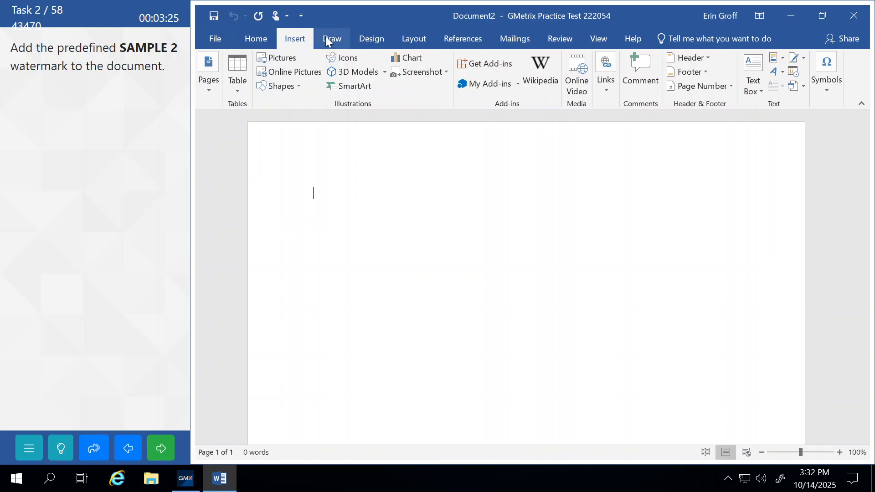
pyautogui.click(367, 41)
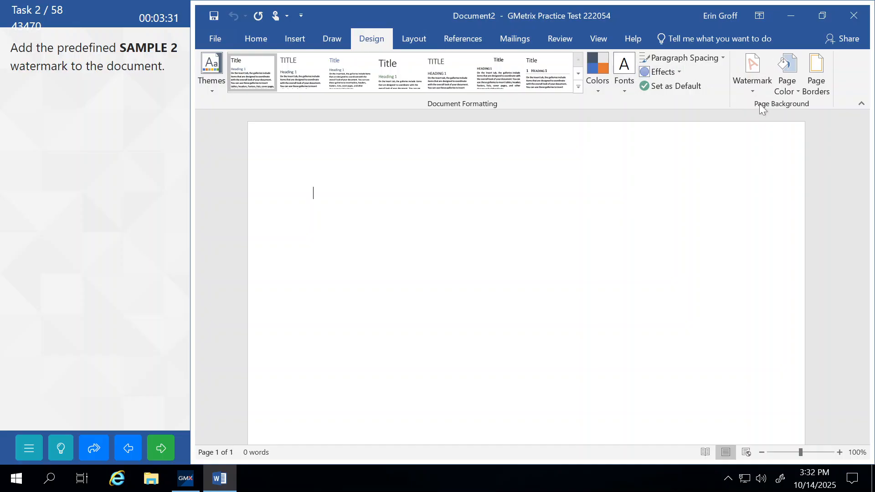
pyautogui.click(750, 86)
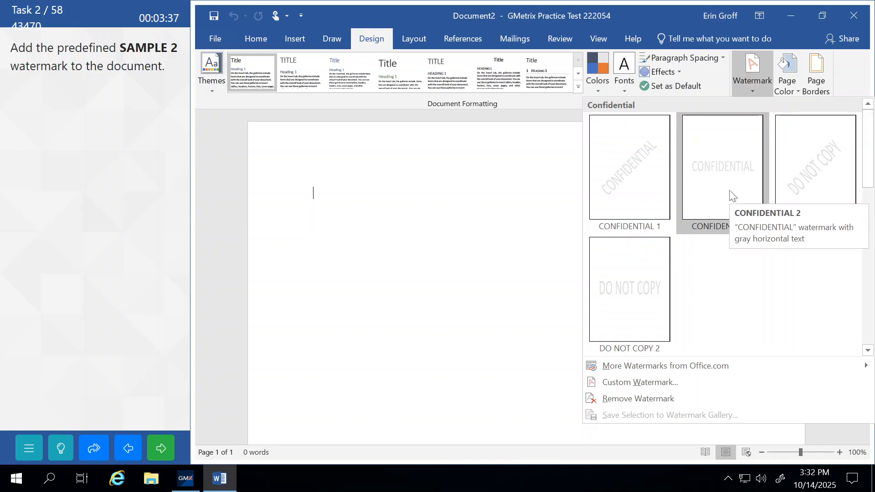
pyautogui.scroll(-5, 729, 190)
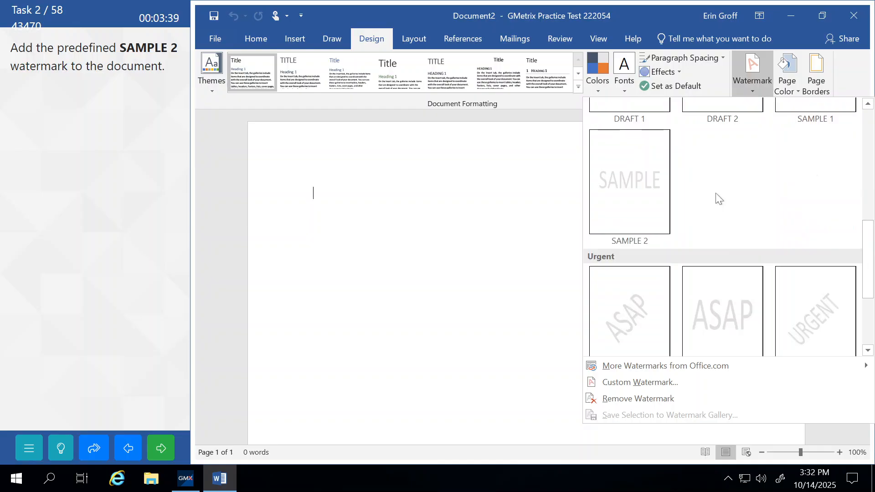
pyautogui.click(632, 178)
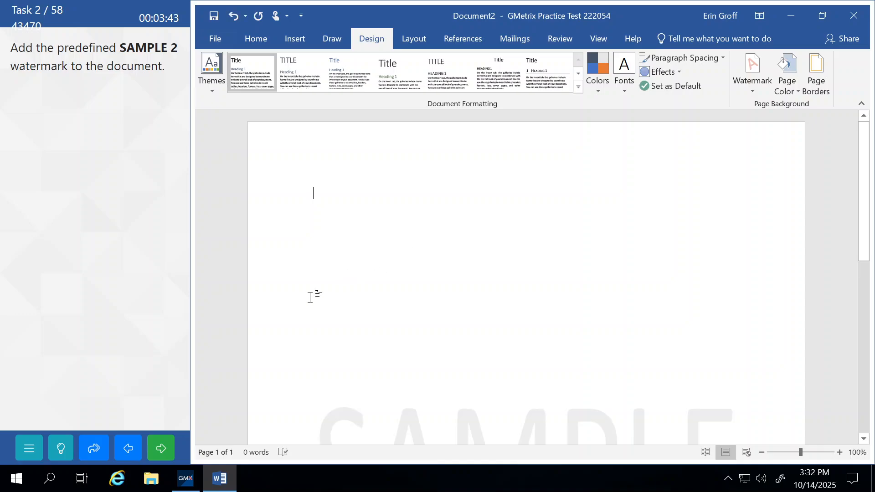
pyautogui.click(161, 451)
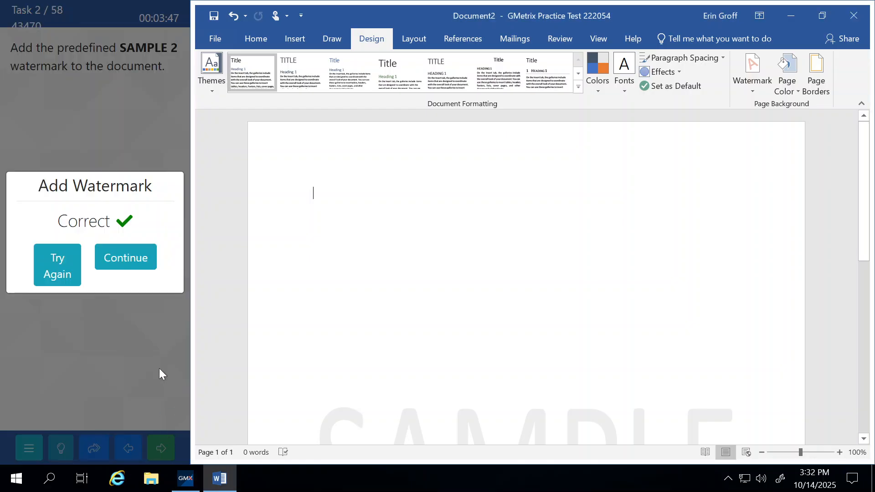
# Dismiss the grading result and set up Replace with Australia as find text, Canada as replacement
pyautogui.click(130, 254)
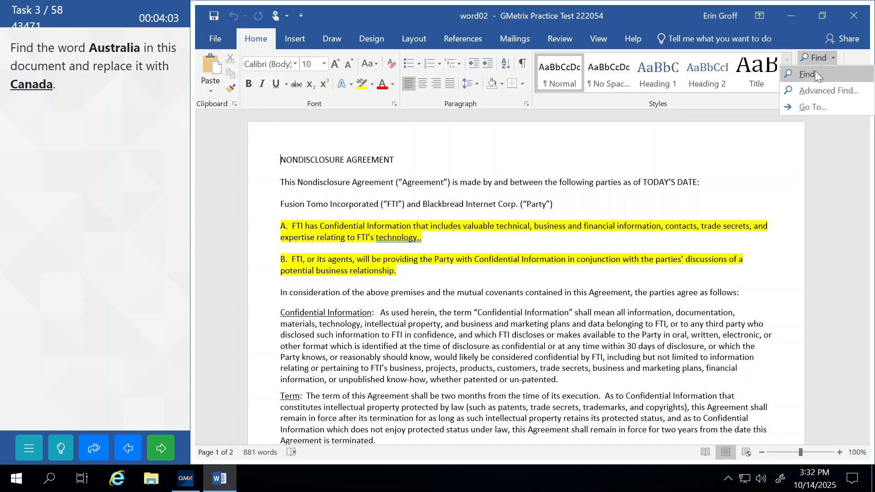
pyautogui.click(846, 57)
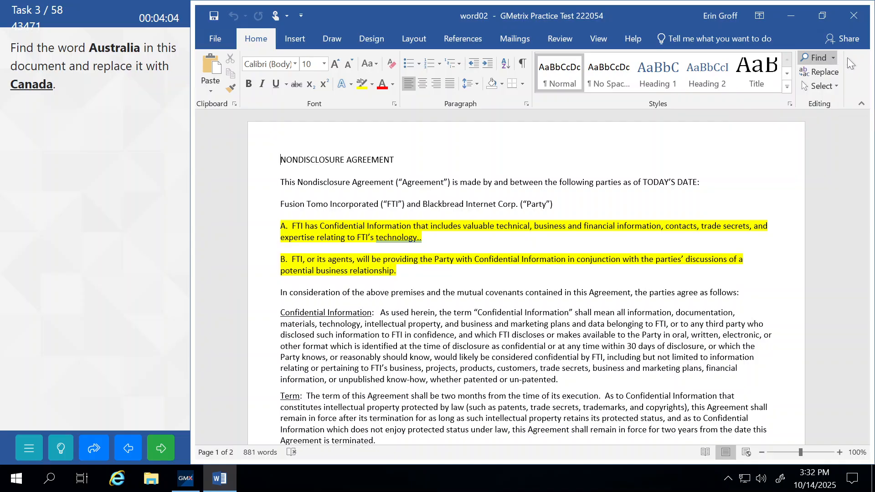
pyautogui.click(821, 72)
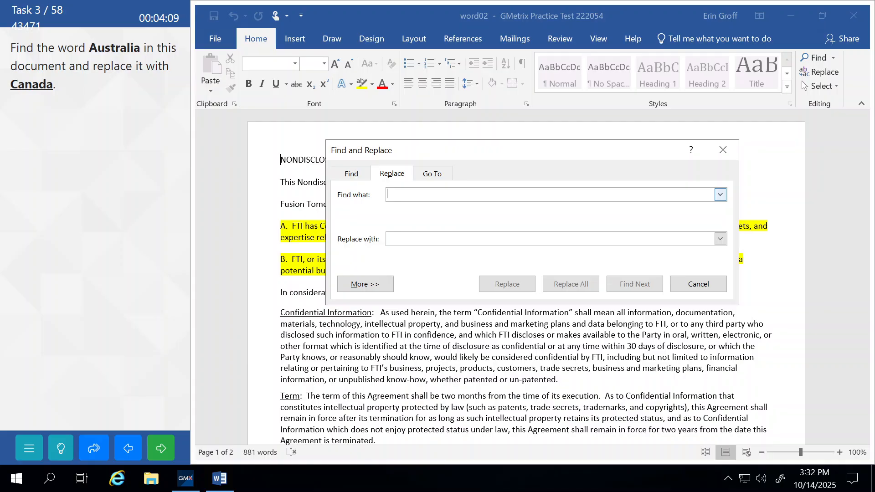
pyautogui.write('Austra')
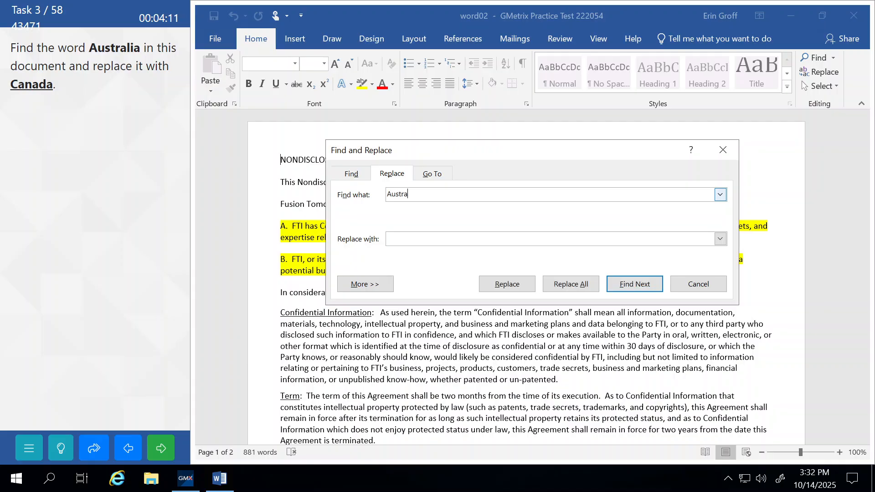
pyautogui.write('lia')
pyautogui.press('Tab')
pyautogui.write('Canada')
# Replace only the first Australia with Canada, close the dialog, and submit the task
pyautogui.click(634, 284)
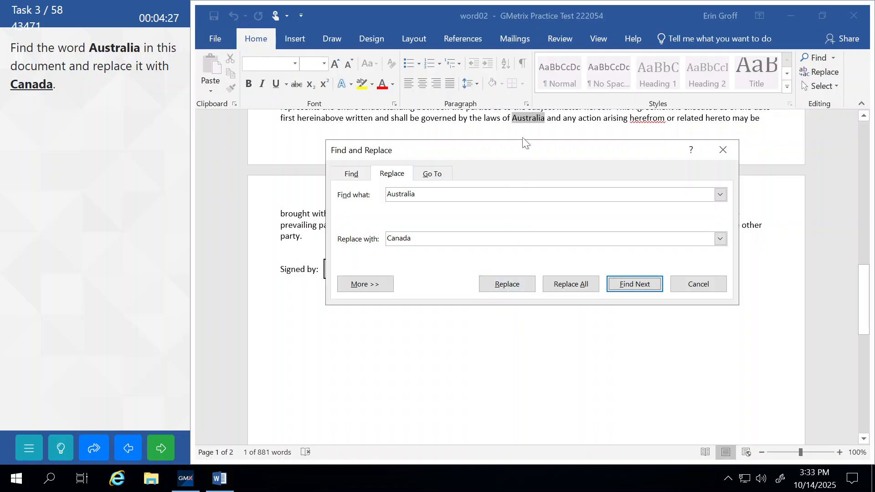
pyautogui.click(513, 284)
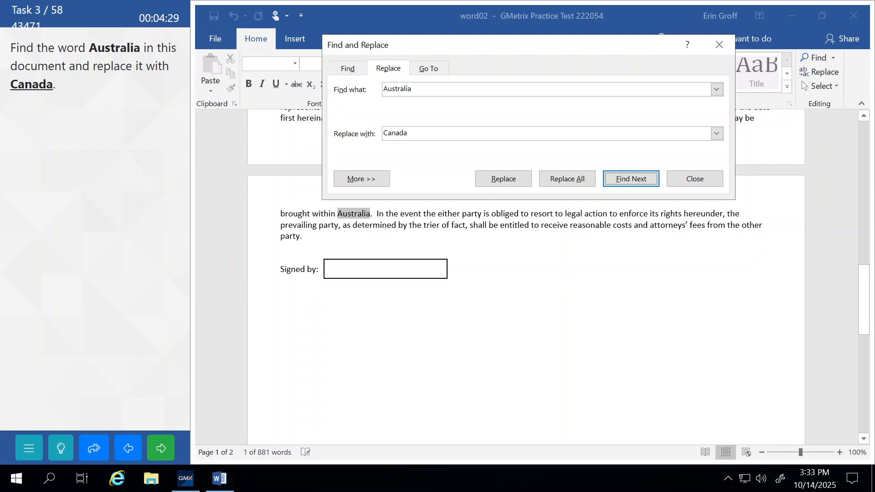
pyautogui.click(693, 179)
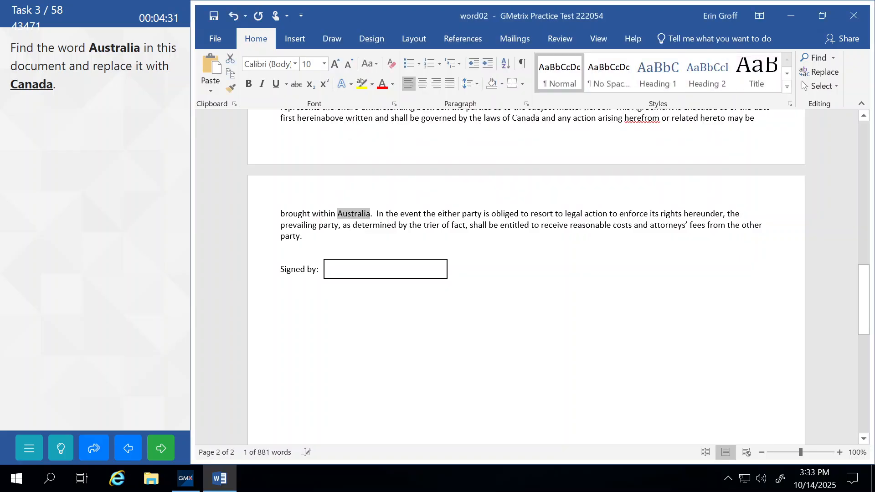
pyautogui.click(170, 449)
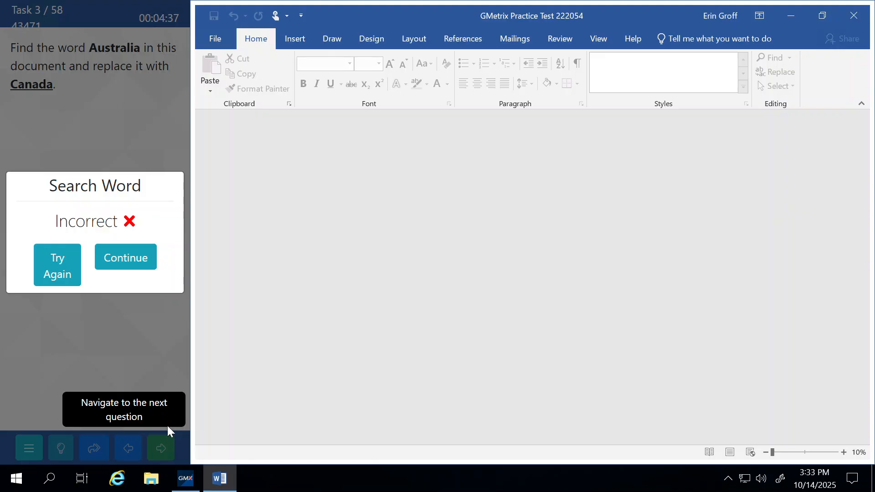
# Dismiss the Incorrect result, return to the Australia task, and reopen Replace with the same terms
pyautogui.click(131, 267)
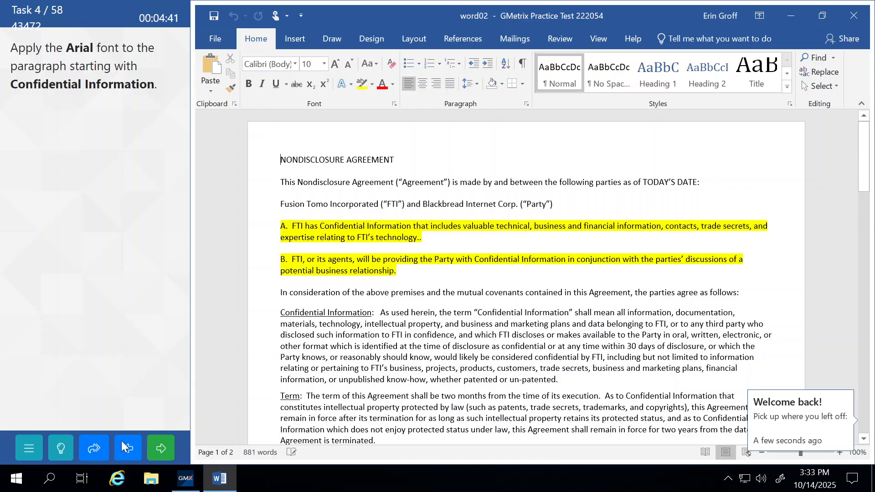
pyautogui.click(124, 451)
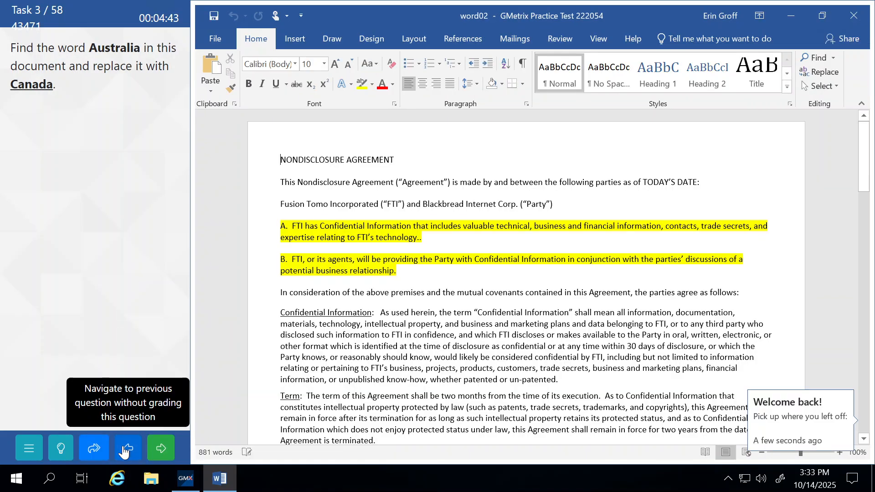
pyautogui.click(820, 72)
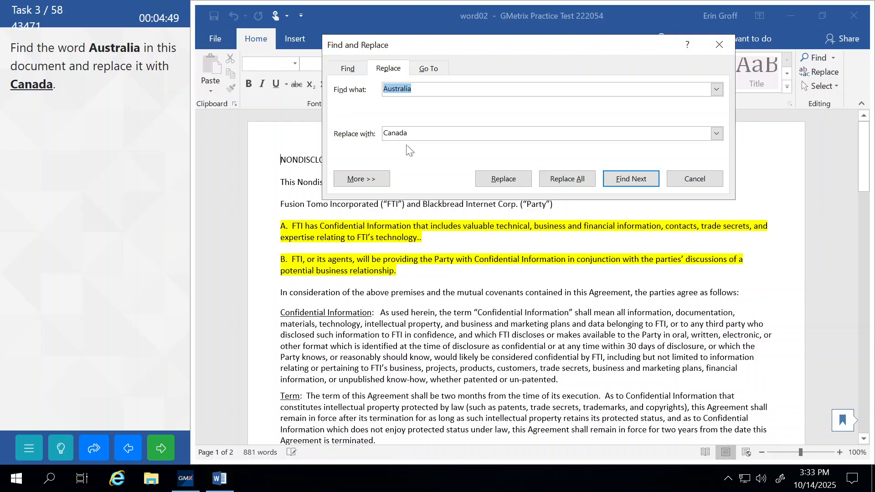
# Replace All Australia with Canada (two replacements), then submit and continue to Task 4
pyautogui.click(575, 182)
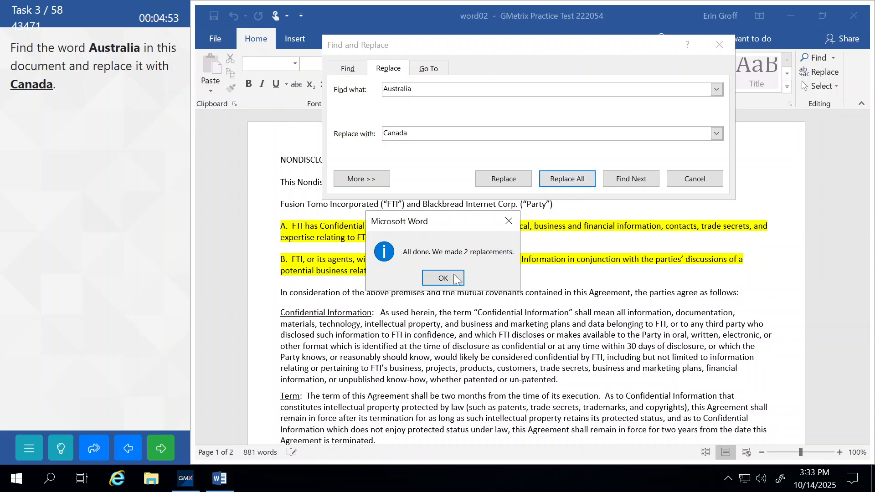
pyautogui.click(442, 278)
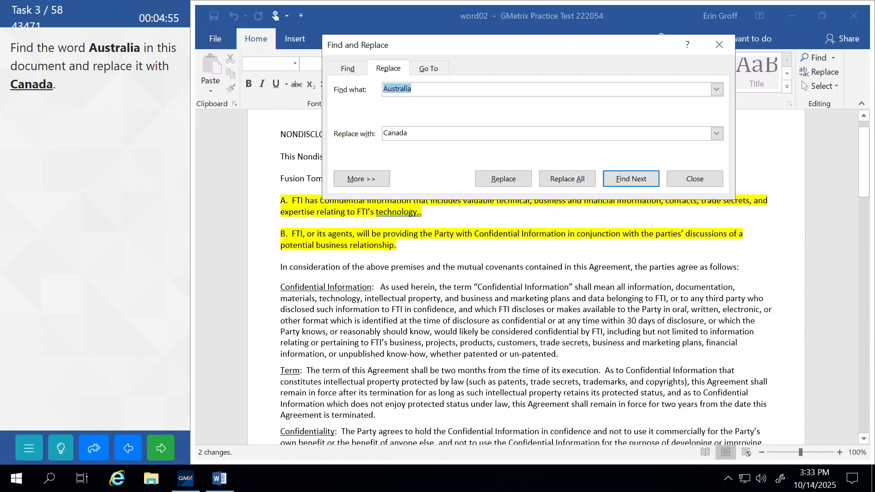
pyautogui.click(681, 182)
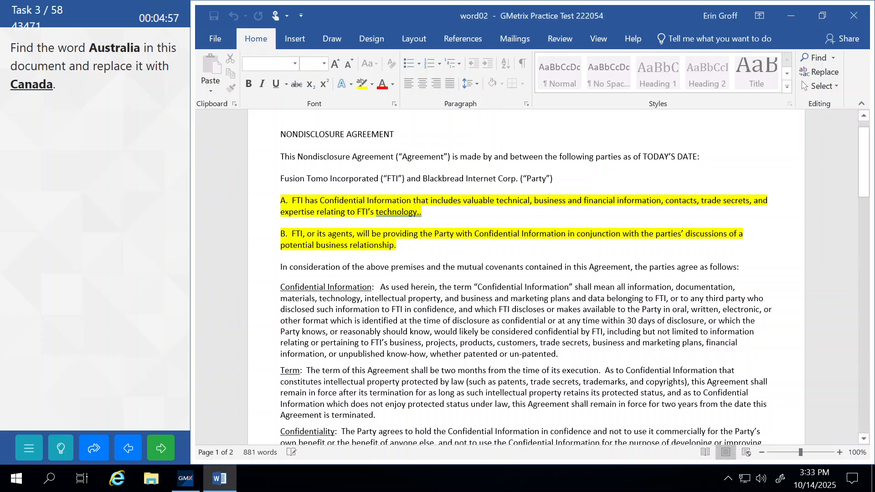
pyautogui.click(173, 448)
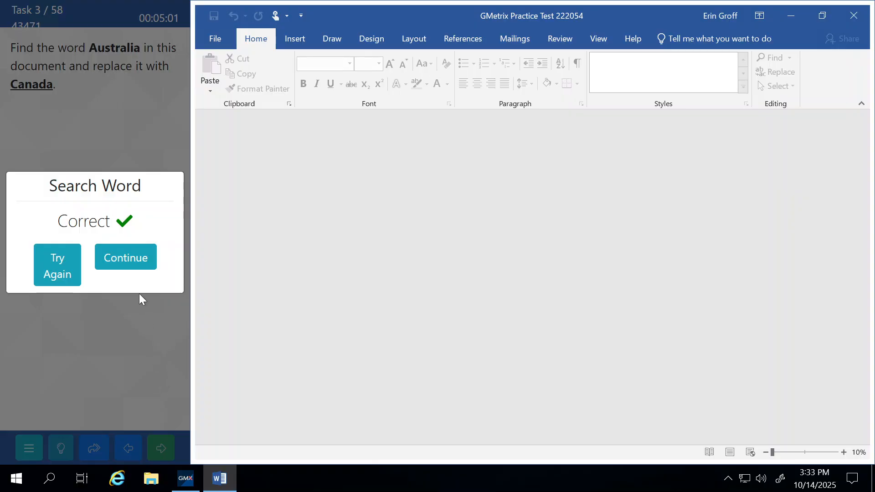
pyautogui.click(122, 251)
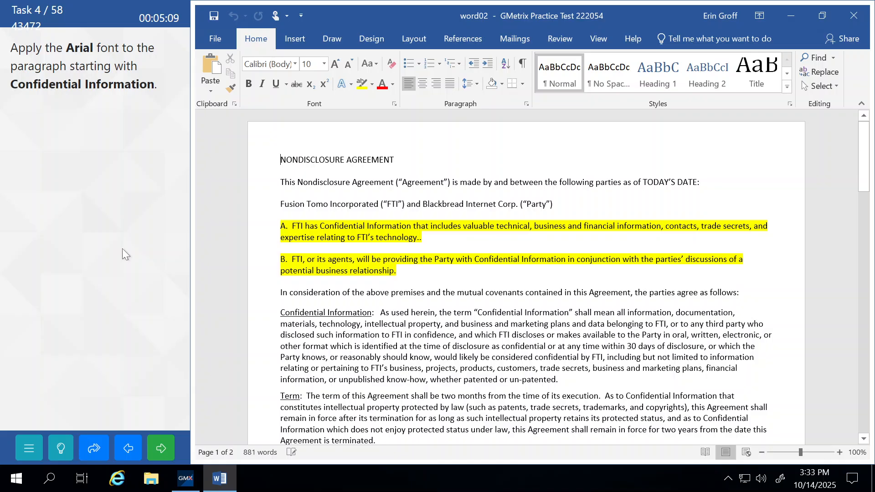
# Set the Confidential Information paragraph in Arial, submit, and continue to Task 5
pyautogui.scroll(-1, 526, 278)
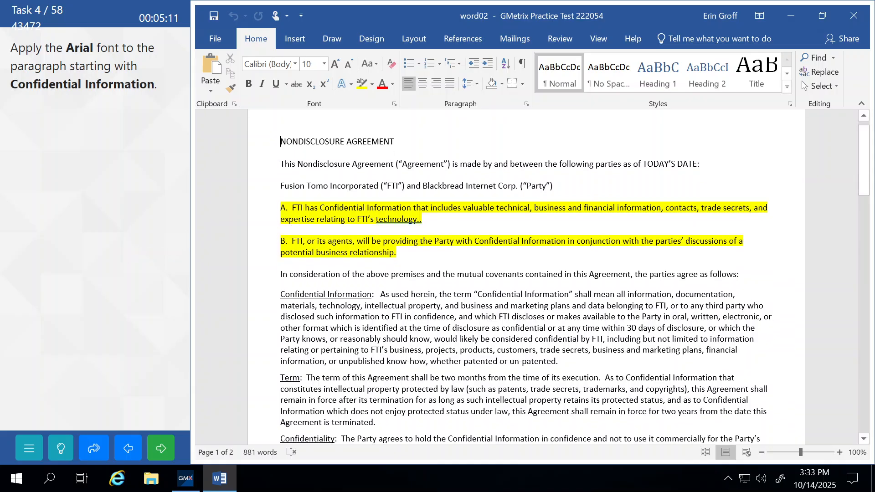
pyautogui.scroll(-1, 526, 278)
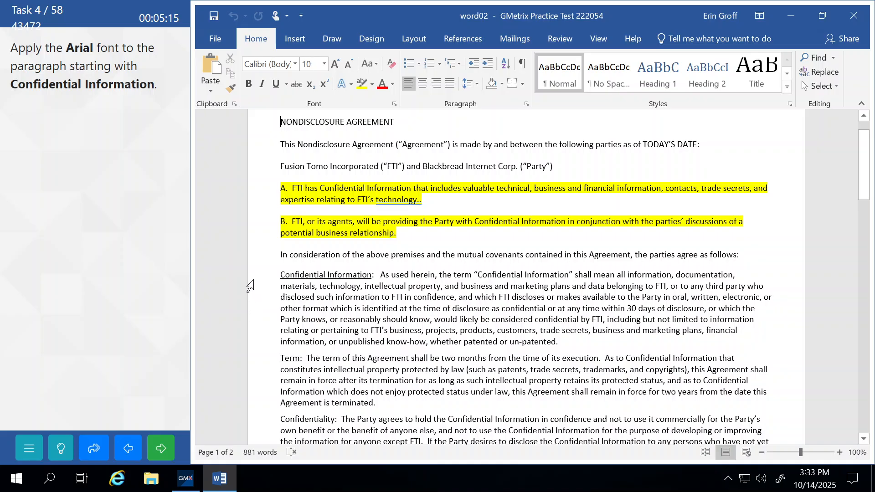
pyautogui.moveTo(249, 287); pyautogui.dragTo(259, 346)
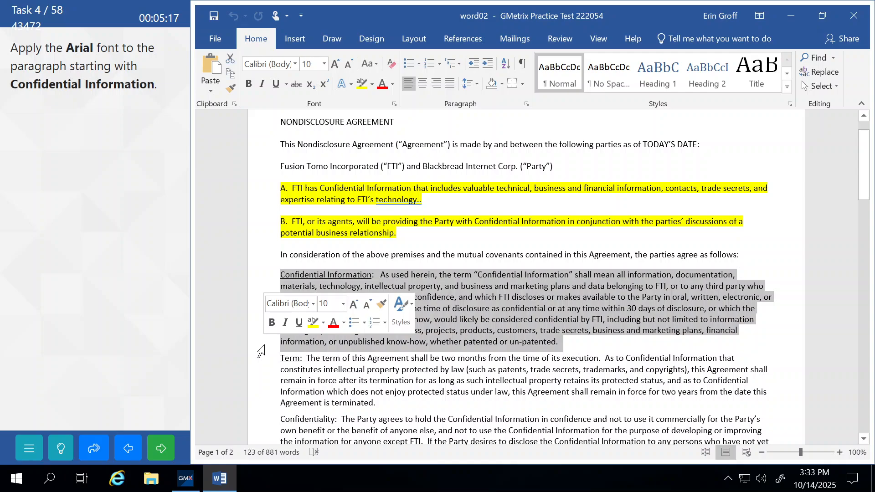
pyautogui.click(295, 64)
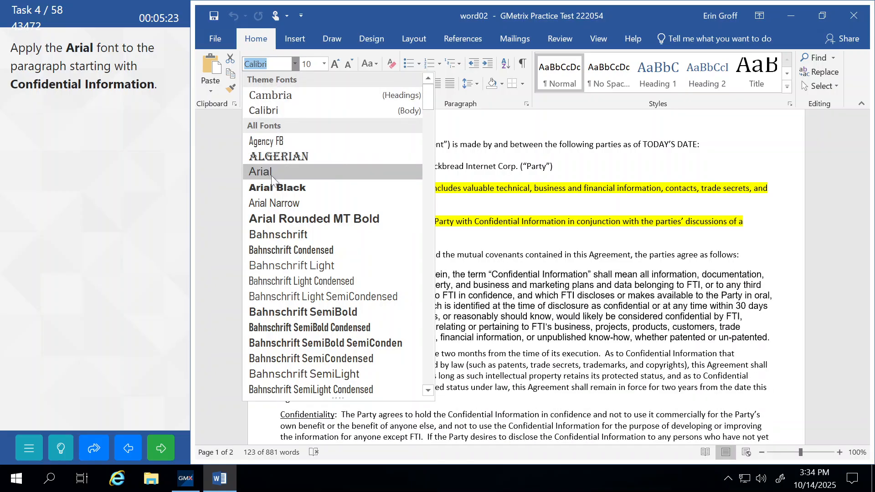
pyautogui.click(272, 176)
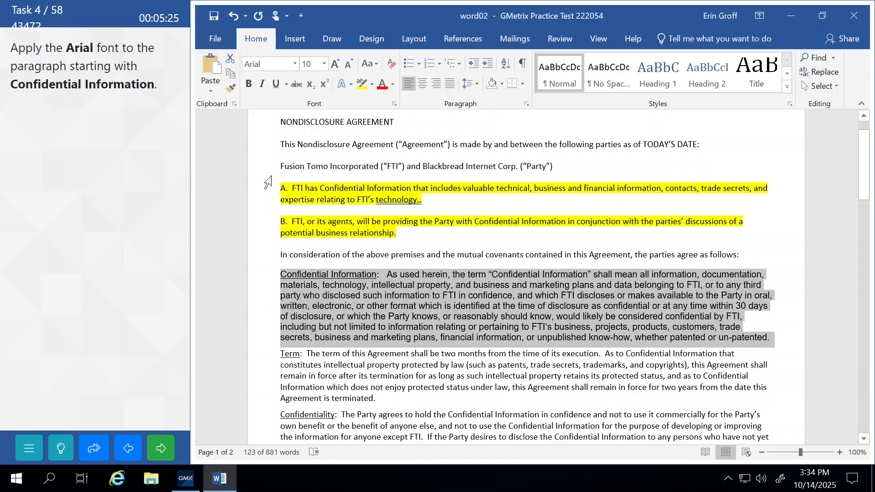
pyautogui.click(294, 199)
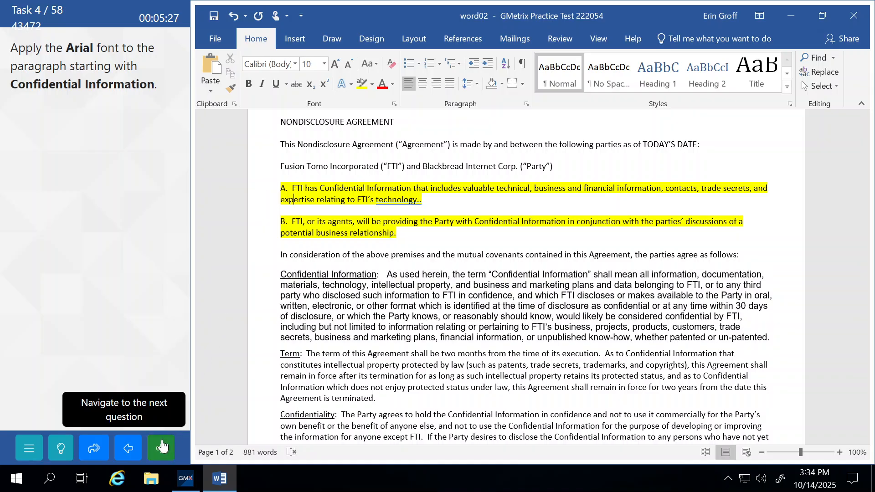
pyautogui.click(162, 447)
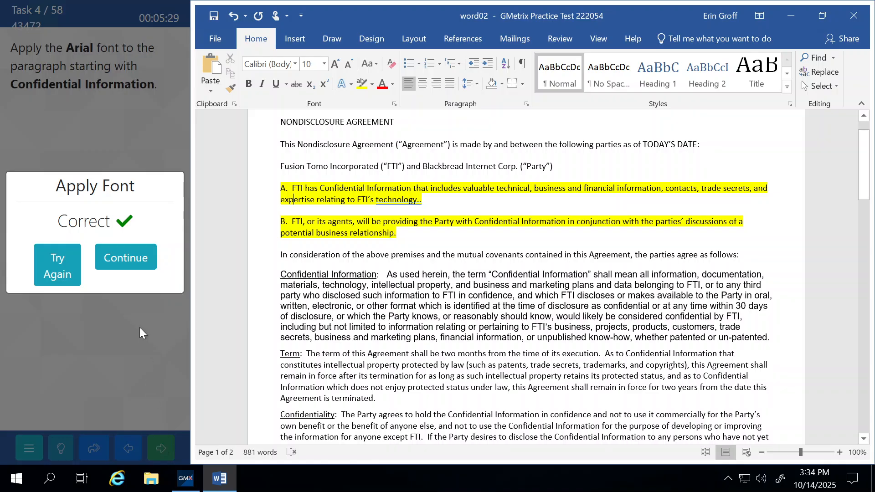
pyautogui.click(134, 262)
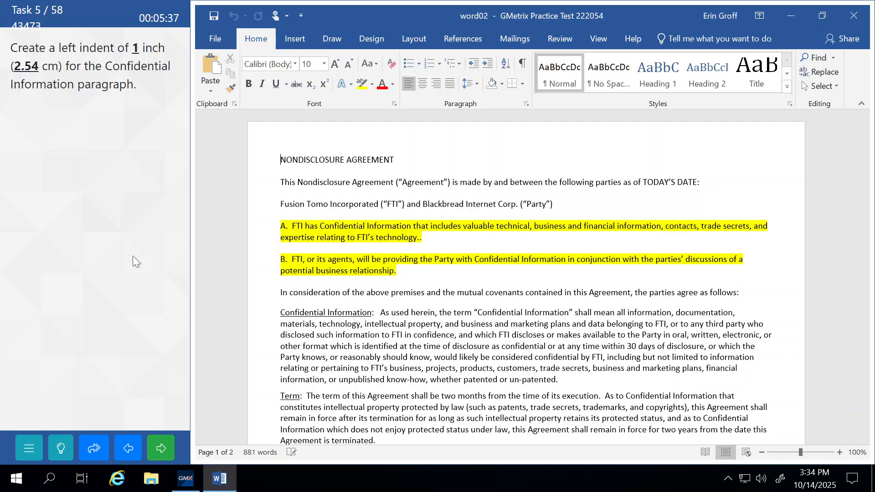
# Give the Confidential Information paragraph a 1" left indent in the Paragraph dialog
pyautogui.click(253, 280)
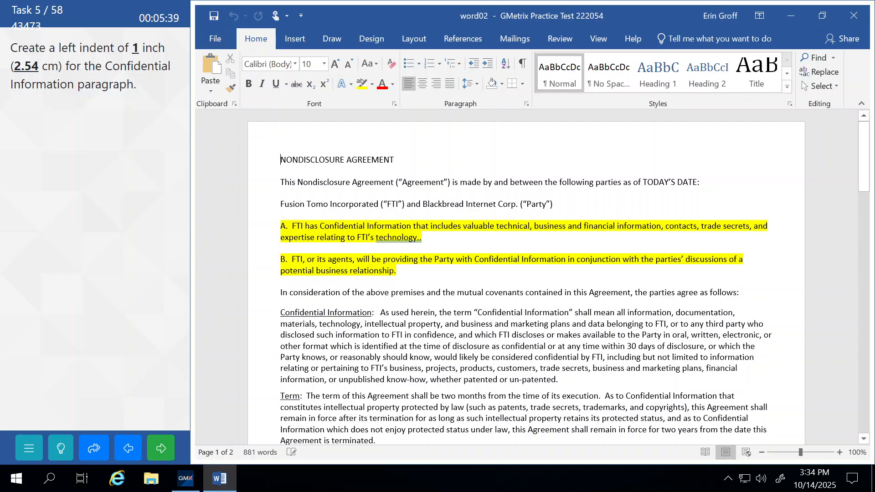
pyautogui.moveTo(248, 319); pyautogui.dragTo(258, 386)
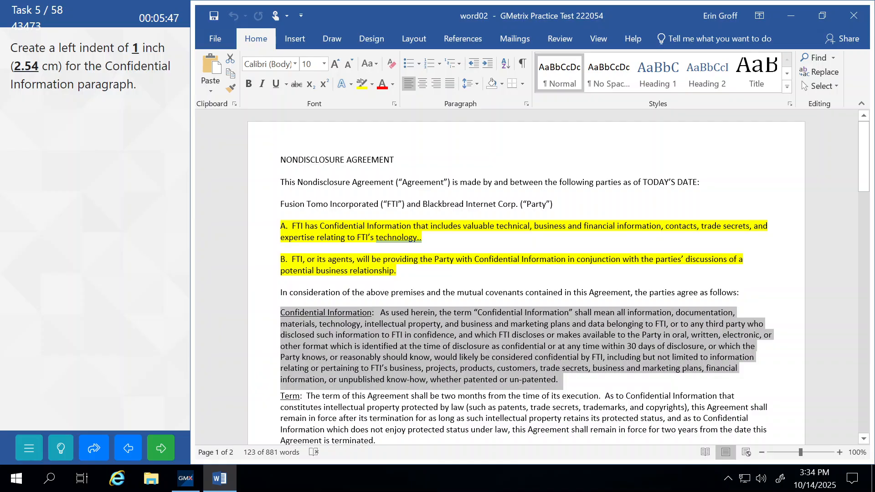
pyautogui.click(526, 104)
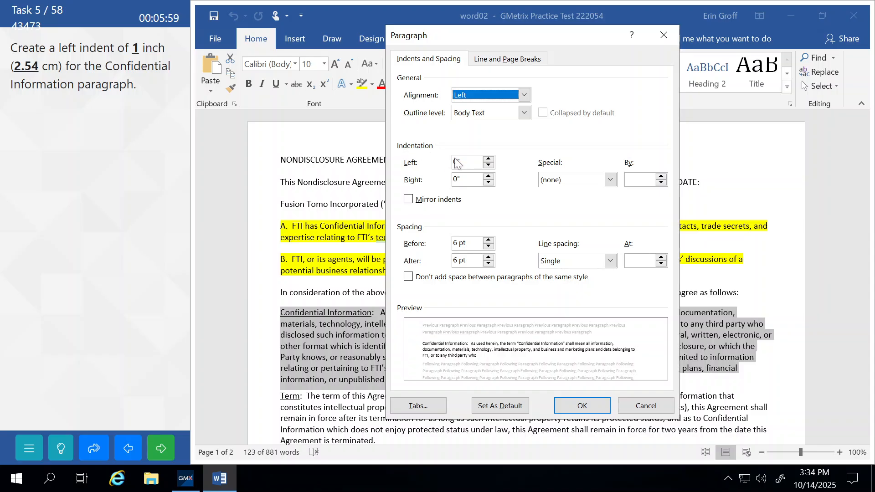
pyautogui.click(488, 160)
pyautogui.click(488, 160)
pyautogui.click(488, 159)
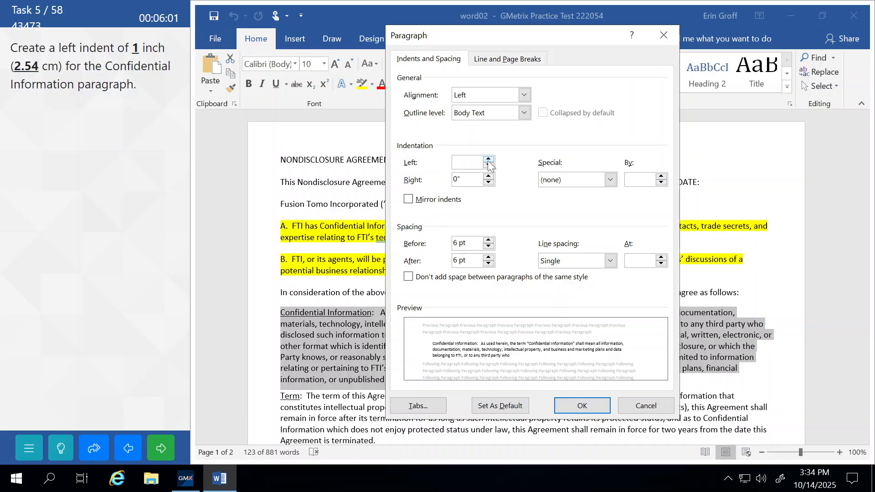
pyautogui.click(488, 160)
pyautogui.click(488, 159)
pyautogui.click(488, 159)
pyautogui.click(488, 160)
pyautogui.click(488, 159)
pyautogui.click(488, 159)
pyautogui.click(488, 160)
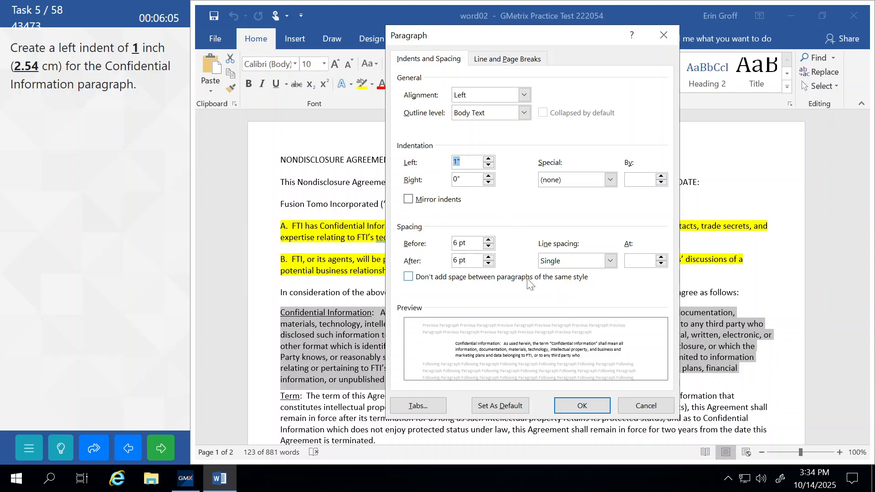
pyautogui.click(577, 407)
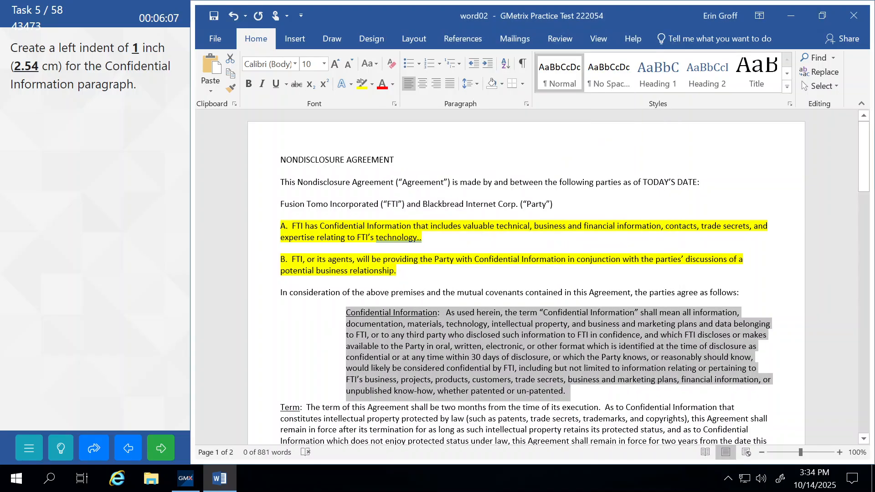
# Deselect the paragraph, submit the indent task, and continue to the business plan task
pyautogui.click(364, 271)
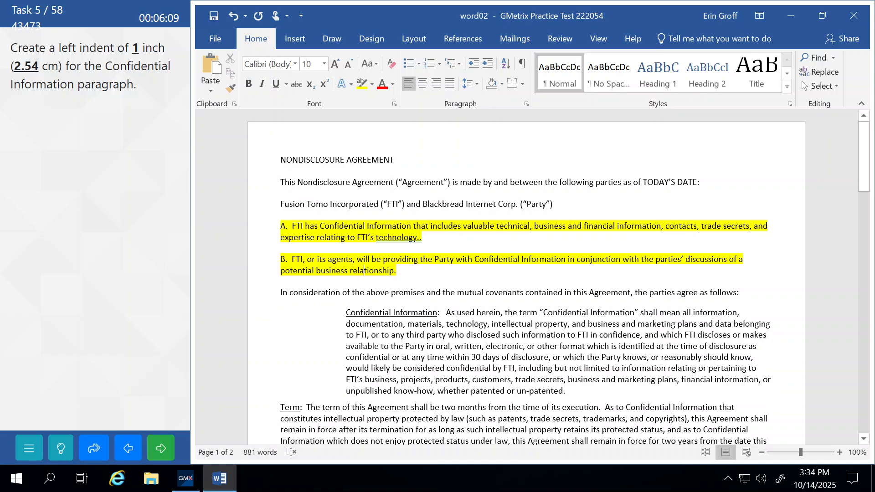
pyautogui.click(160, 448)
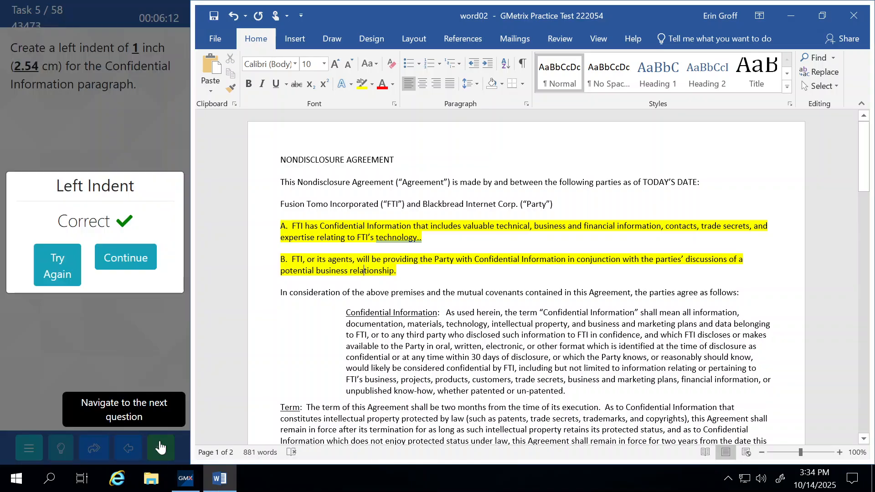
pyautogui.click(134, 259)
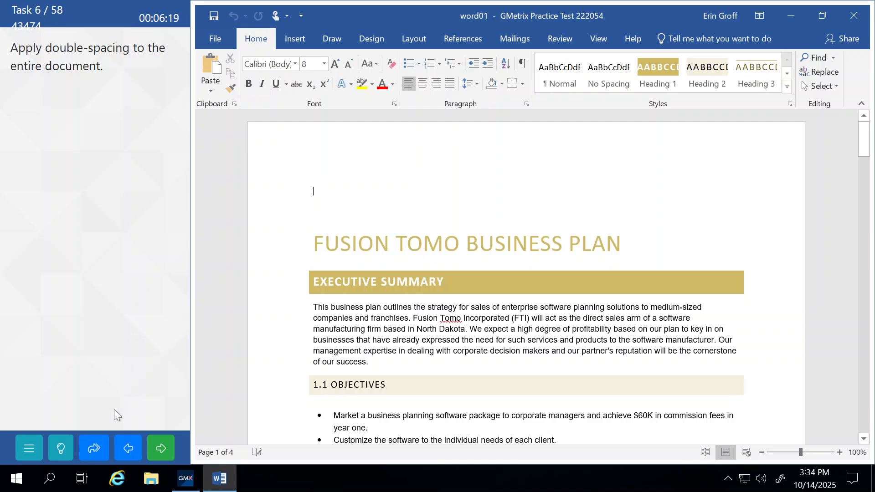
# Show the task help and select the entire business plan document
pyautogui.click(61, 448)
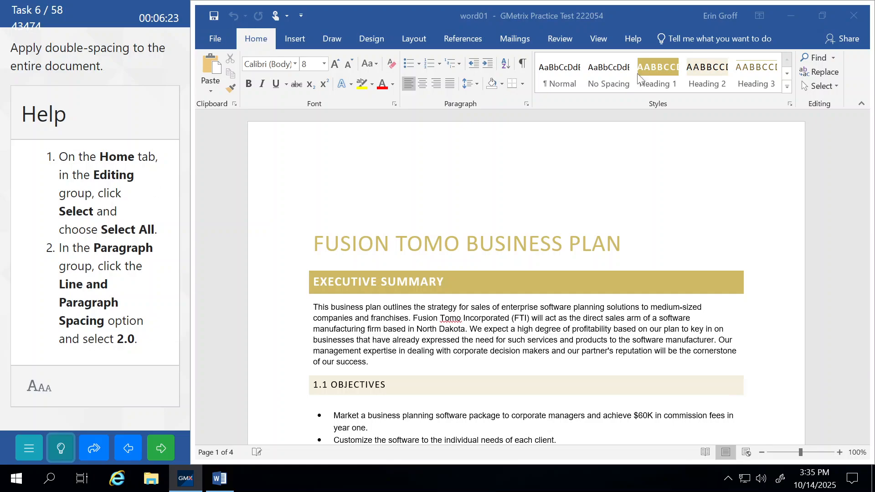
pyautogui.click(835, 87)
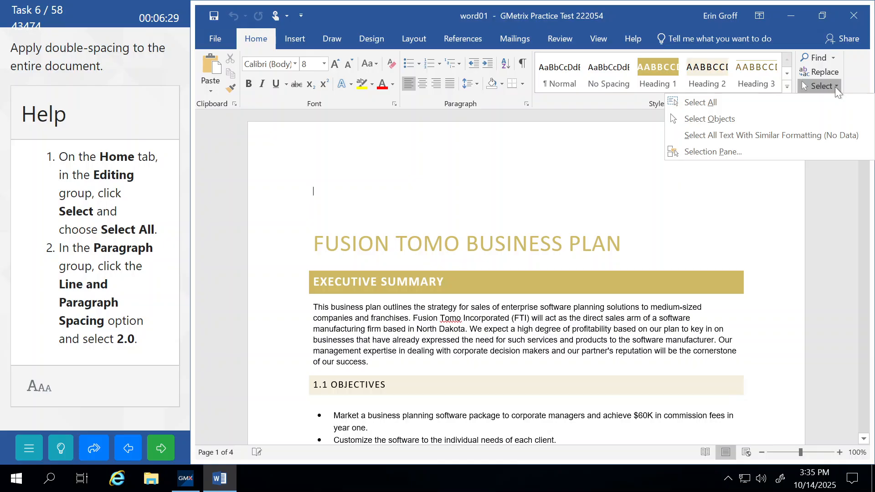
pyautogui.click(362, 183)
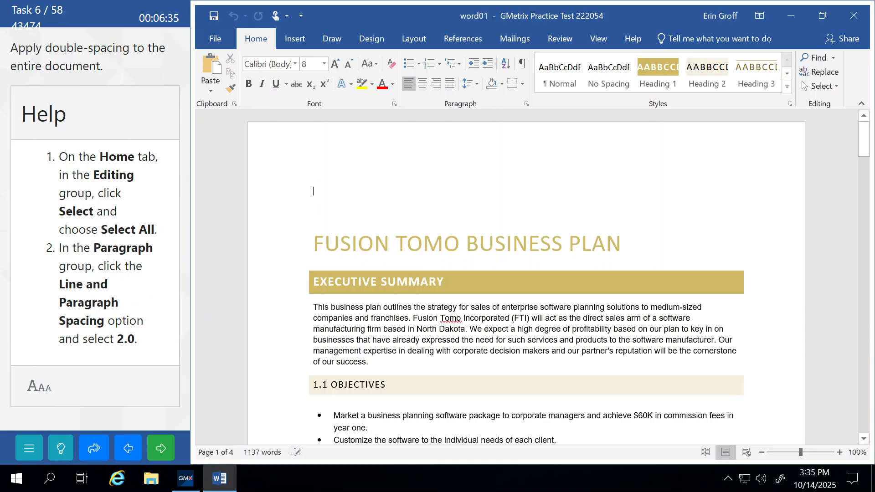
pyautogui.hotkey('ctrl', 'a')
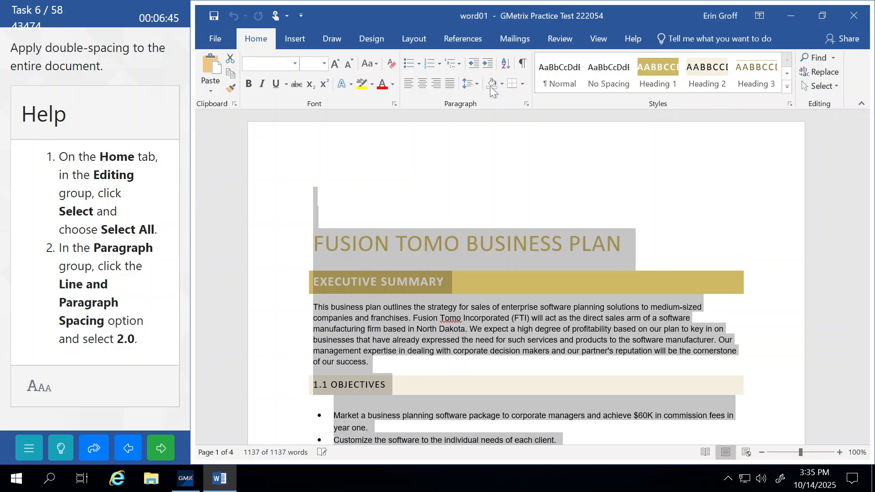
# Apply 2.0 double line spacing to all text, then submit and continue
pyautogui.click(474, 84)
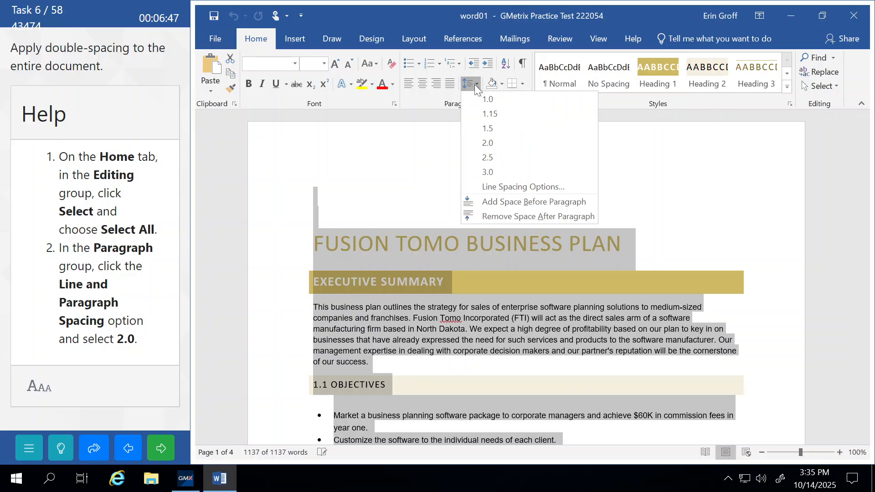
pyautogui.click(487, 144)
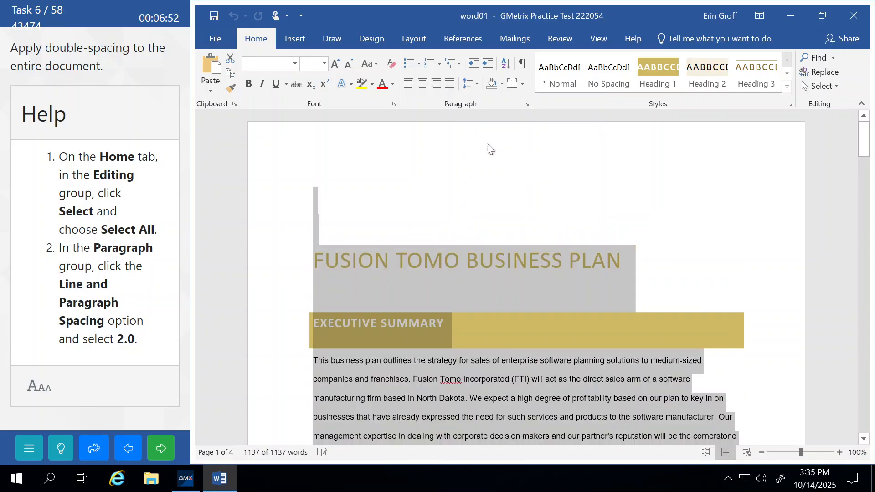
pyautogui.click(393, 176)
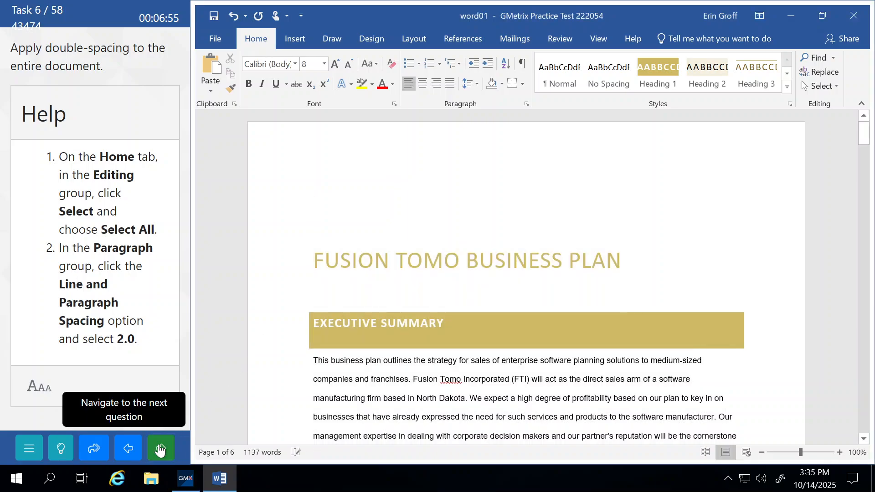
pyautogui.click(160, 450)
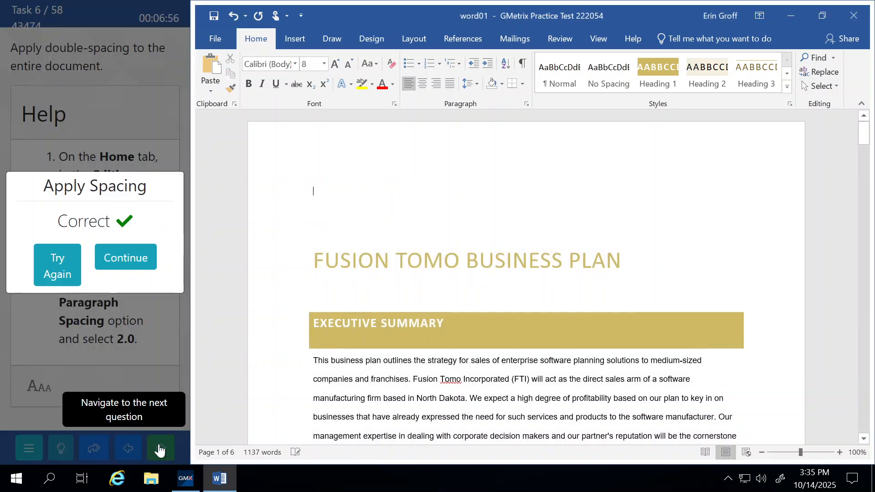
pyautogui.click(127, 263)
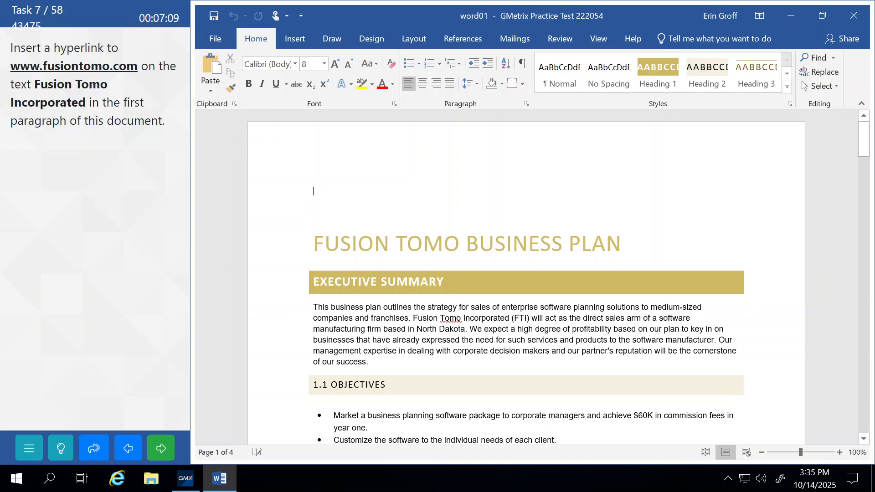
pyautogui.click(438, 339)
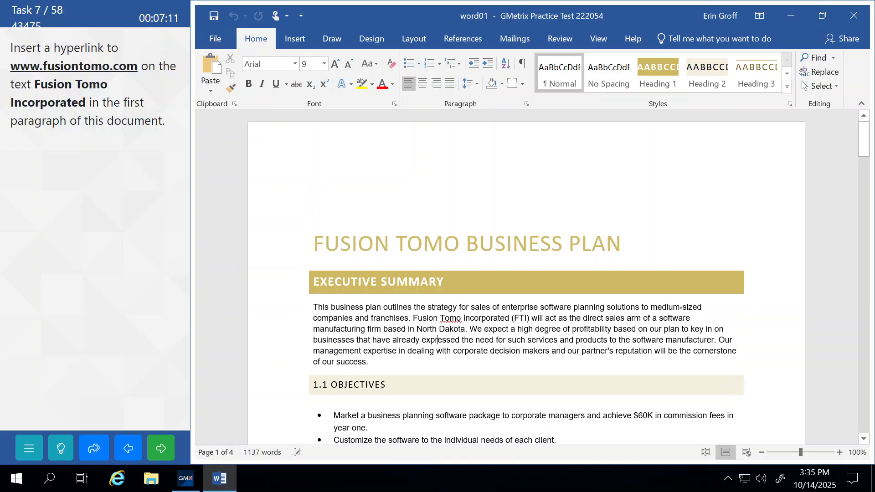
pyautogui.moveTo(413, 317); pyautogui.dragTo(509, 317)
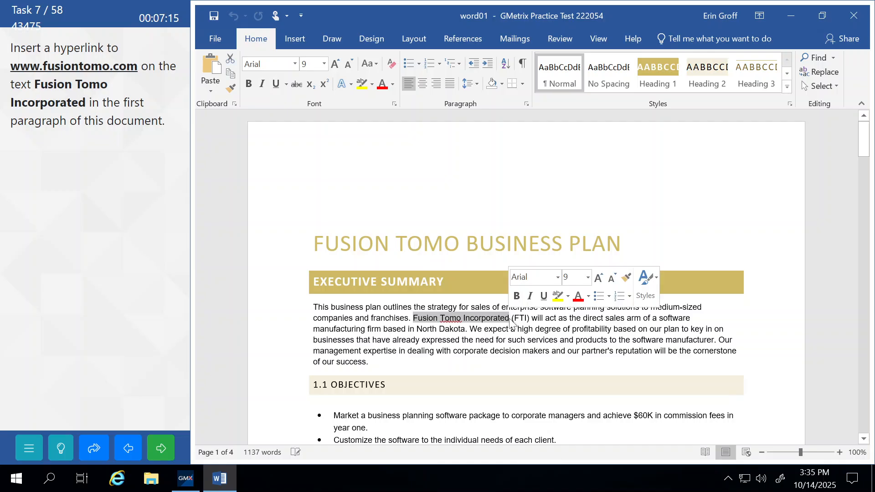
pyautogui.click(296, 37)
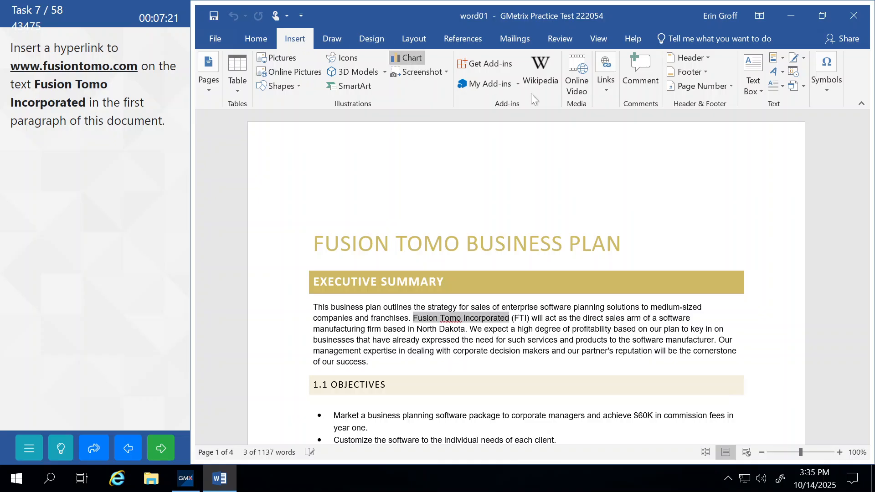
pyautogui.click(603, 91)
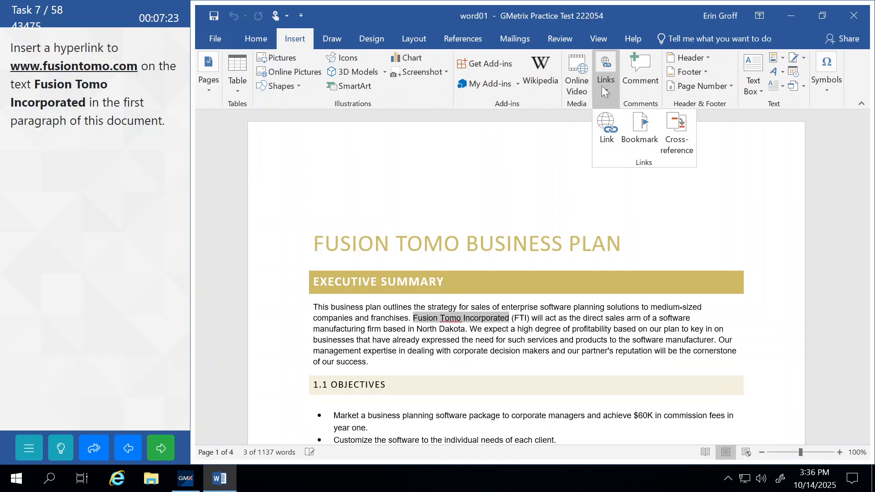
pyautogui.click(604, 127)
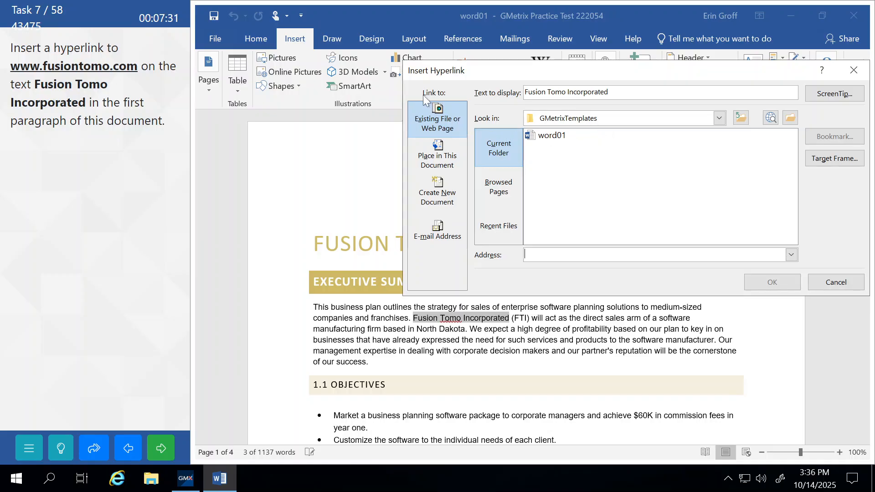
pyautogui.click(440, 119)
pyautogui.write('www.')
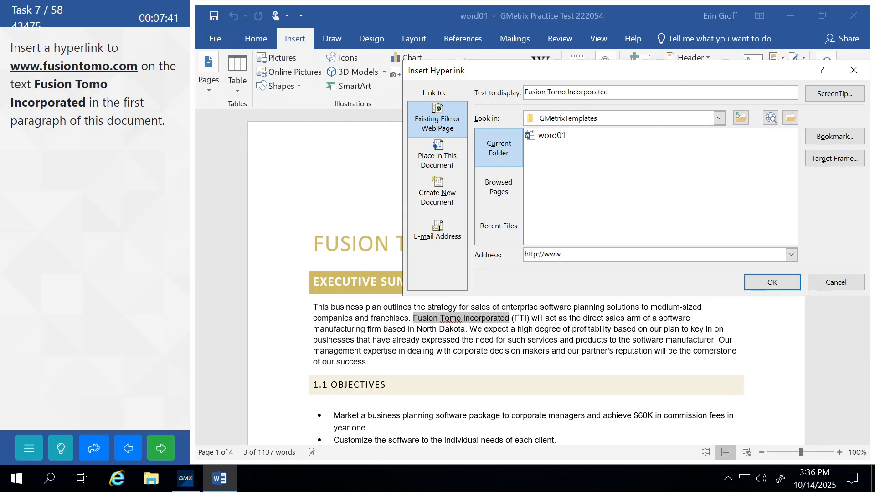
pyautogui.write('fusiontomo.com')
pyautogui.click(765, 284)
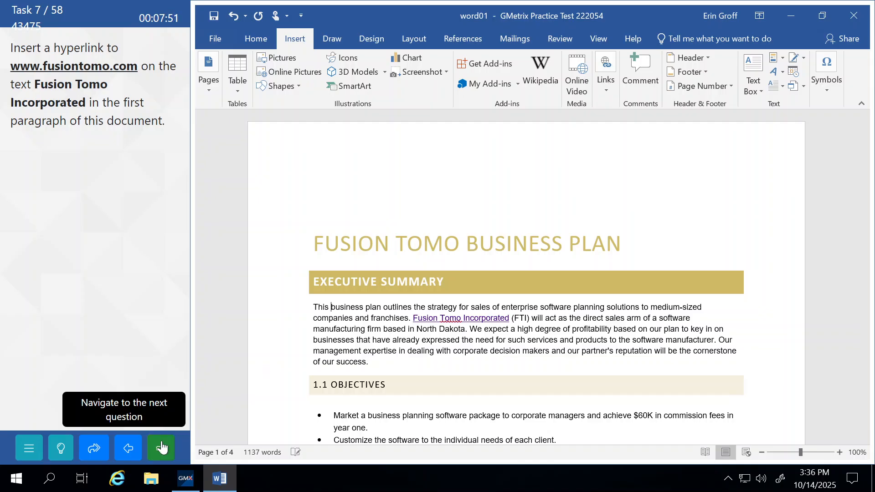
pyautogui.click(162, 448)
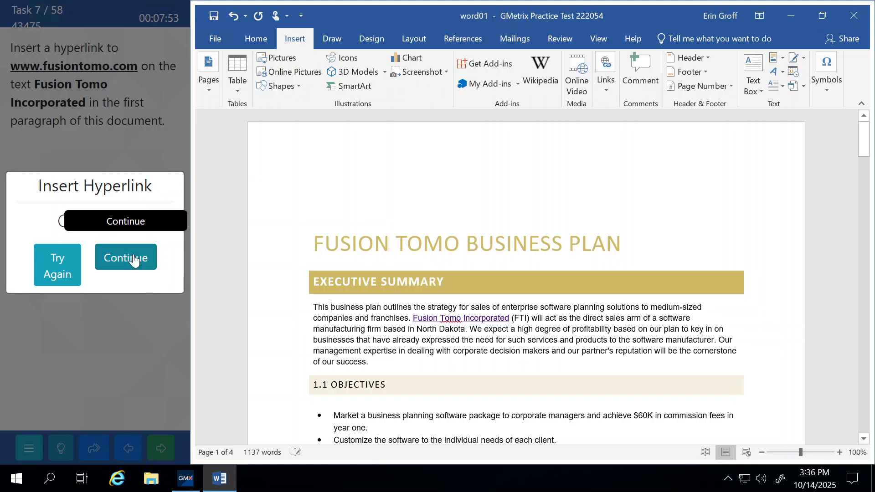
pyautogui.click(134, 260)
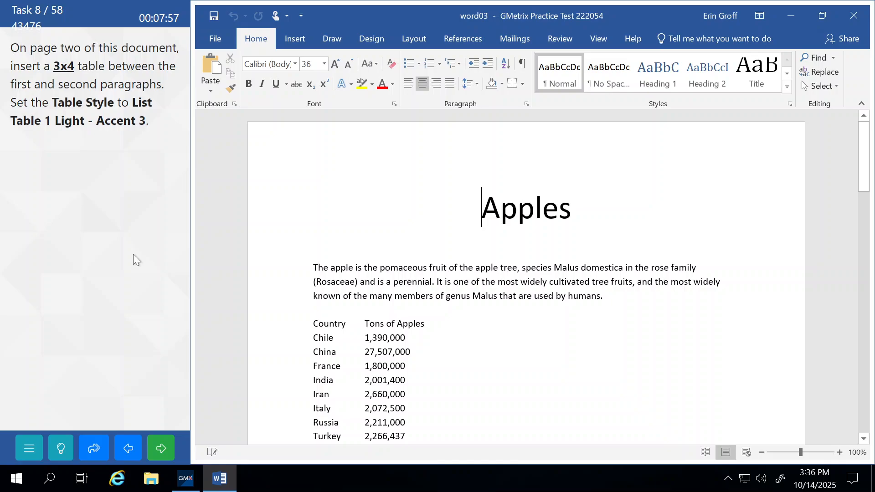
# Insert a blank 3x4 table below the first paragraph on page two
pyautogui.scroll(-20, 526, 278)
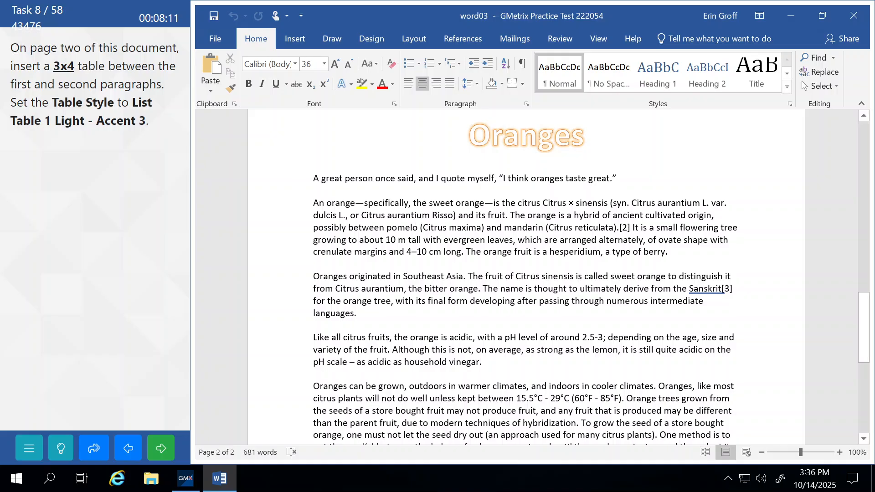
pyautogui.click(313, 190)
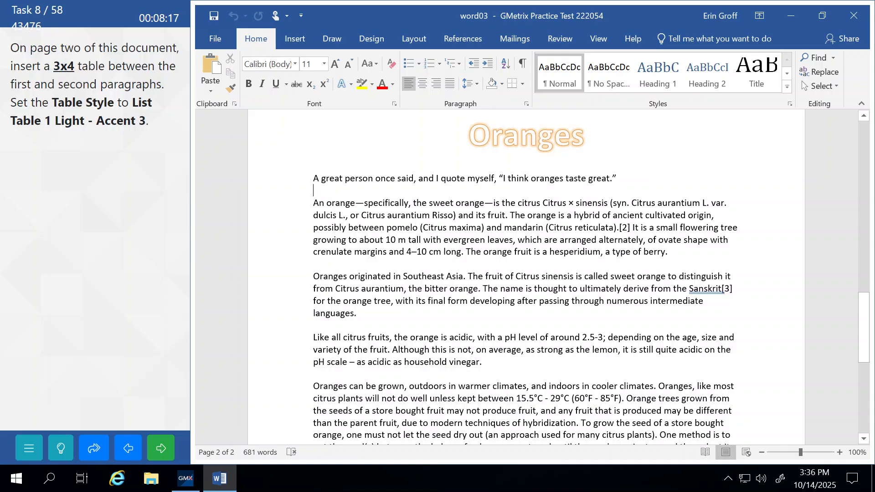
pyautogui.click(288, 41)
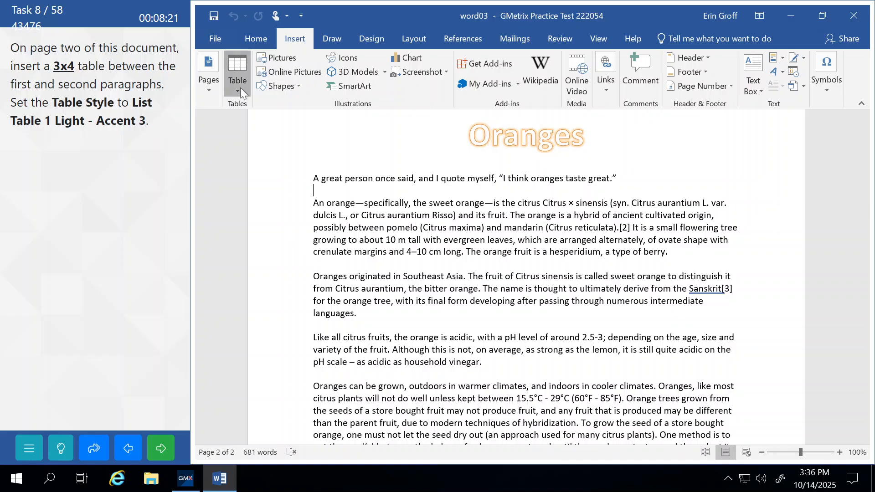
pyautogui.click(239, 89)
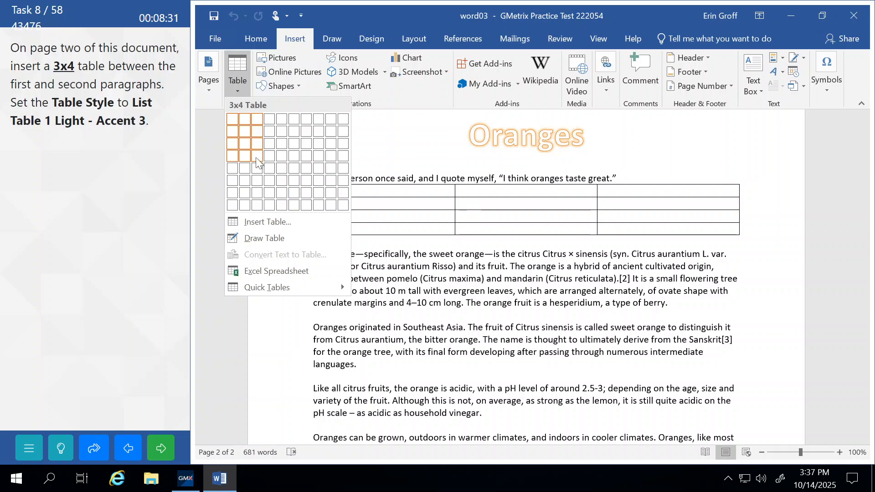
pyautogui.click(257, 158)
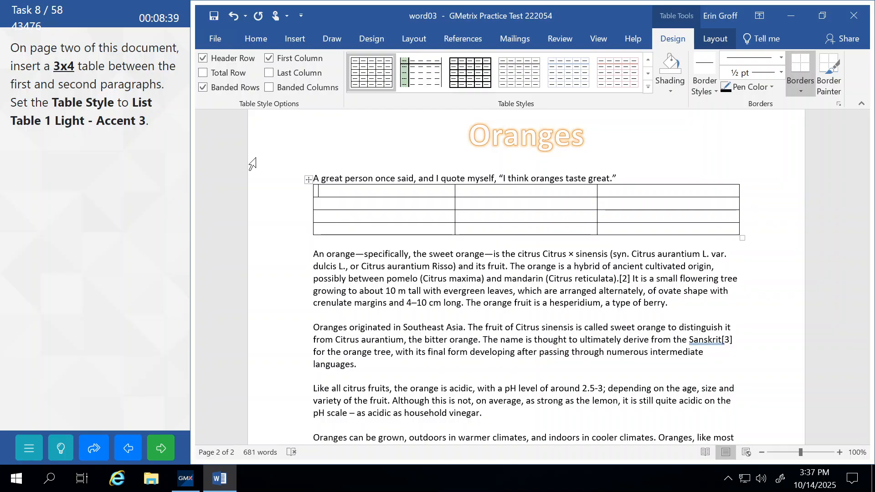
# Style the table with List Table 1 Light - Accent 3 and advance to the next question
pyautogui.click(647, 87)
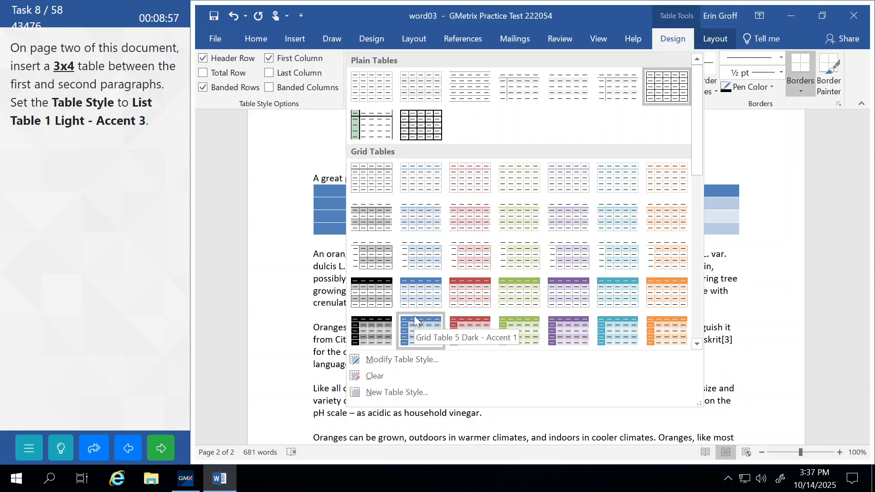
pyautogui.moveTo(695, 159); pyautogui.dragTo(710, 301)
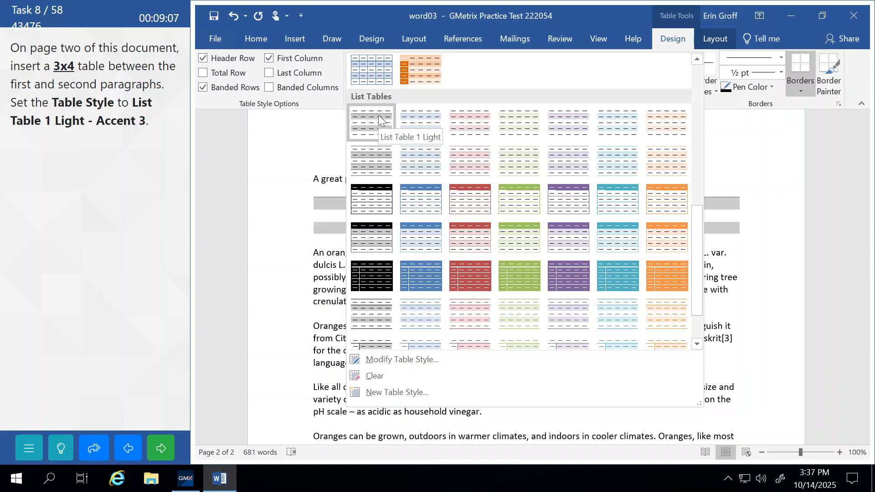
pyautogui.click(516, 129)
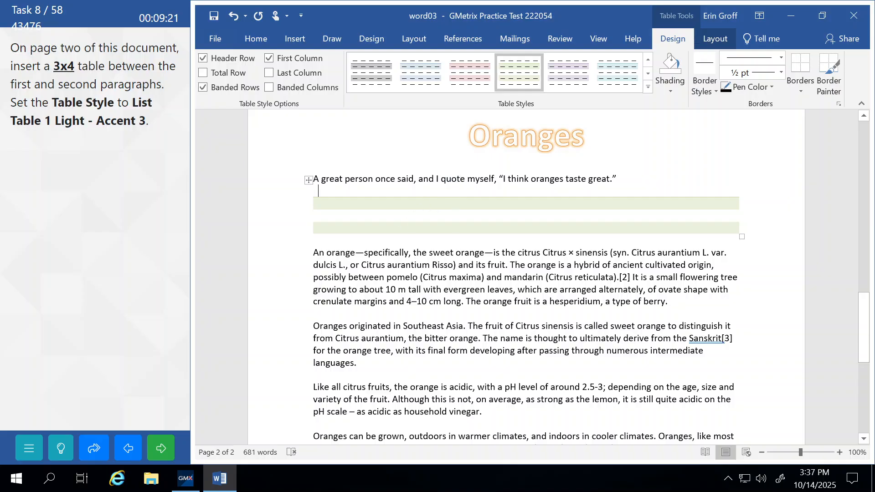
pyautogui.click(357, 277)
pyautogui.click(172, 448)
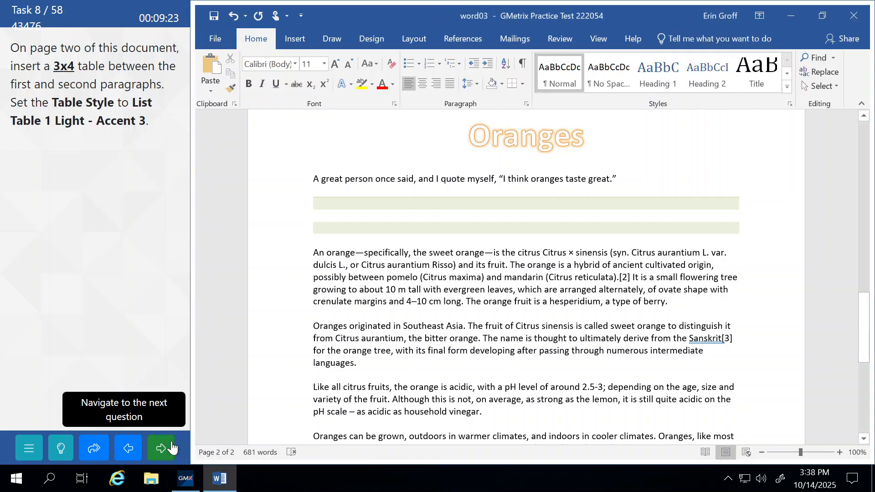
# Continue to the picture task and scroll down to the second paragraph on page two
pyautogui.click(136, 262)
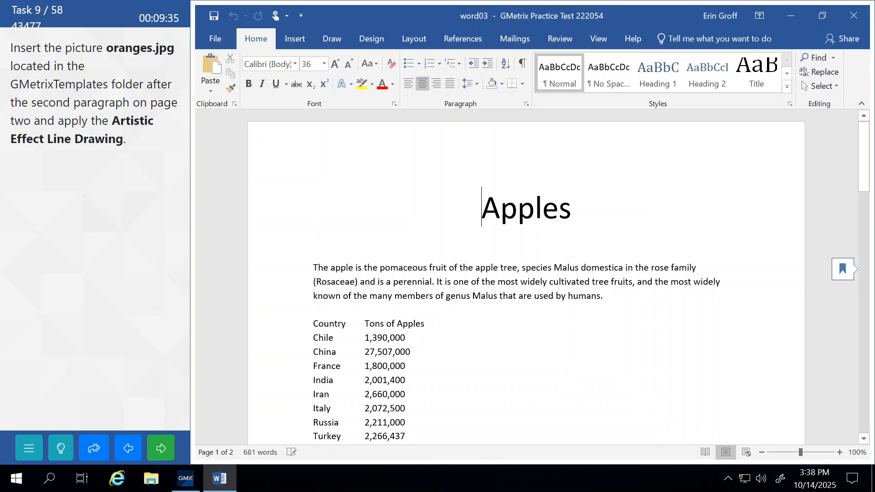
pyautogui.scroll(-4, 526, 278)
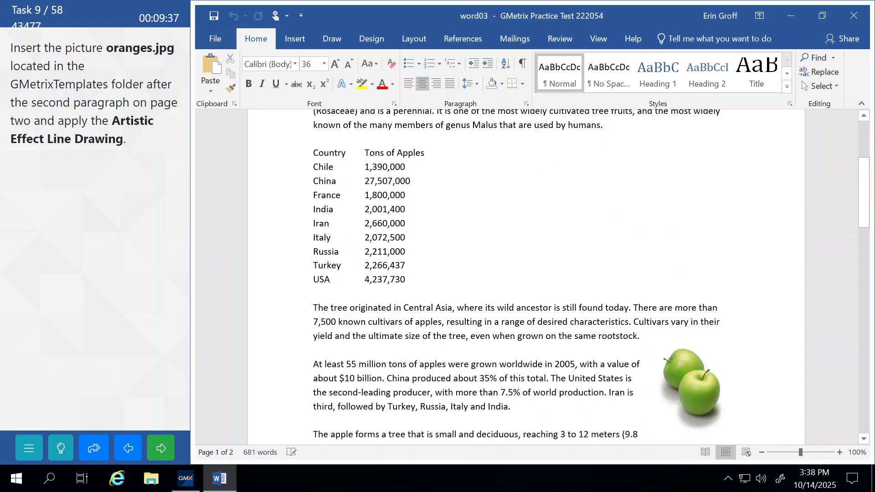
pyautogui.scroll(-12, 527, 278)
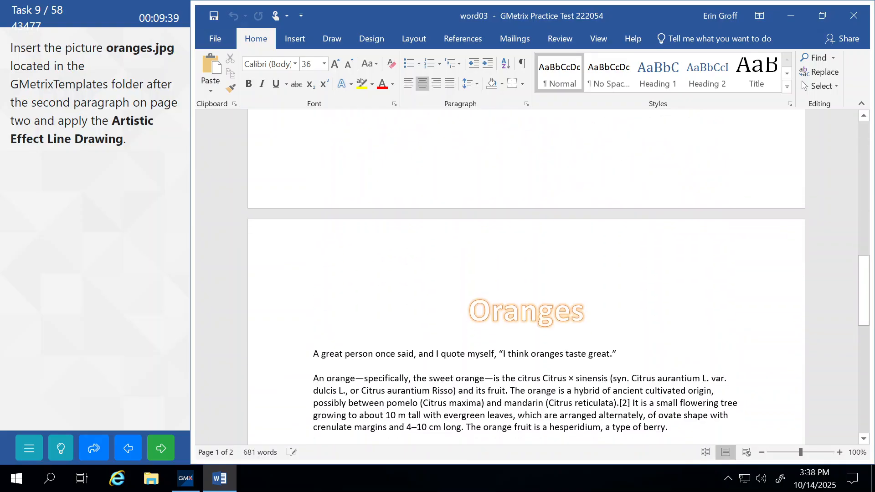
pyautogui.scroll(-1, 526, 278)
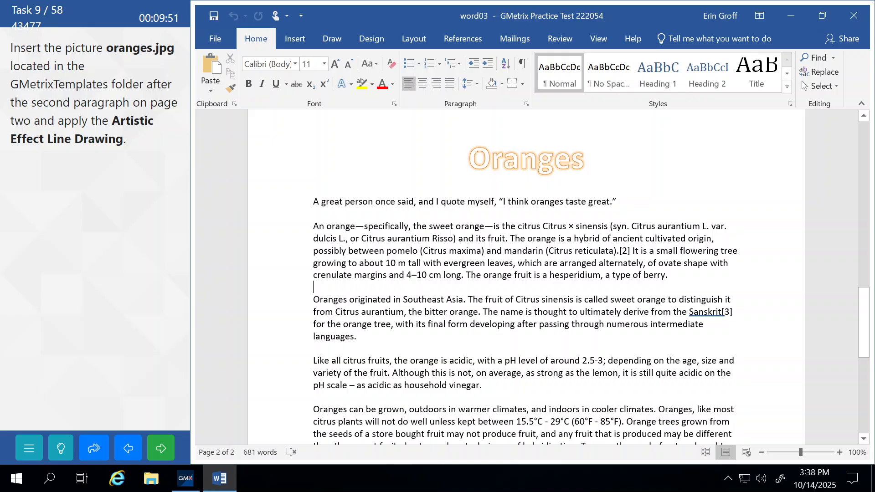
# Insert the oranges picture from the GMetrixTemplates folder
pyautogui.click(288, 40)
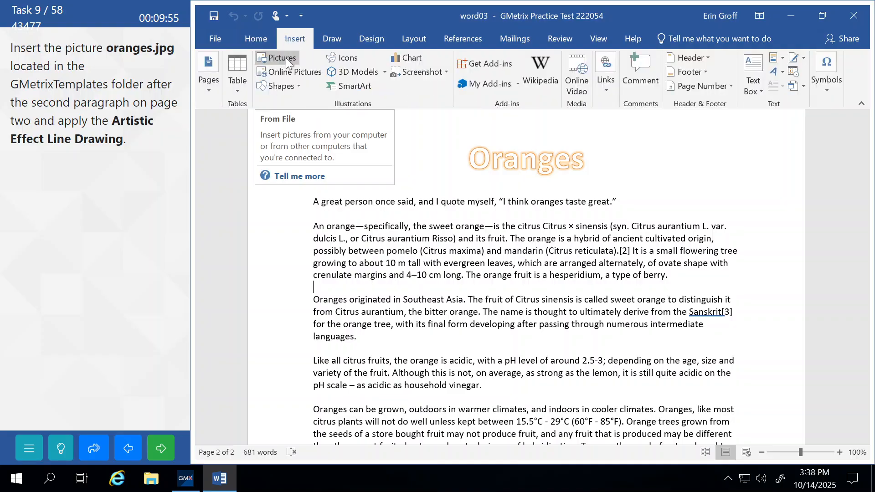
pyautogui.click(286, 58)
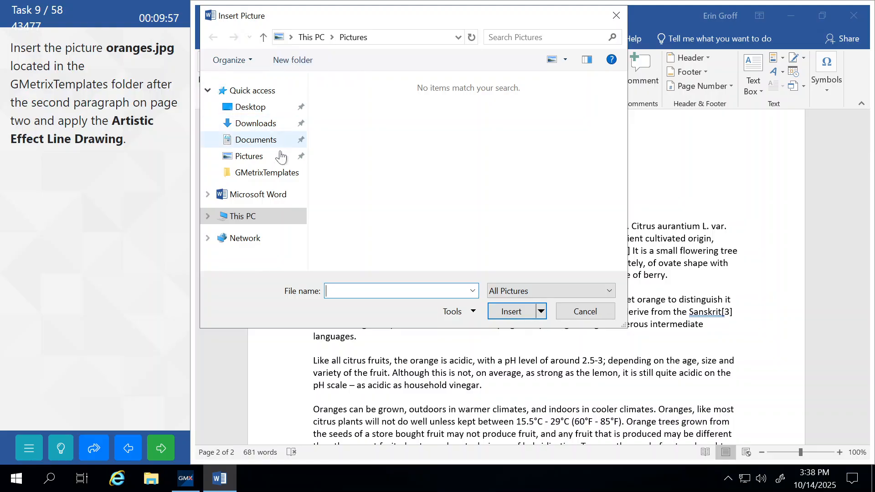
pyautogui.click(257, 178)
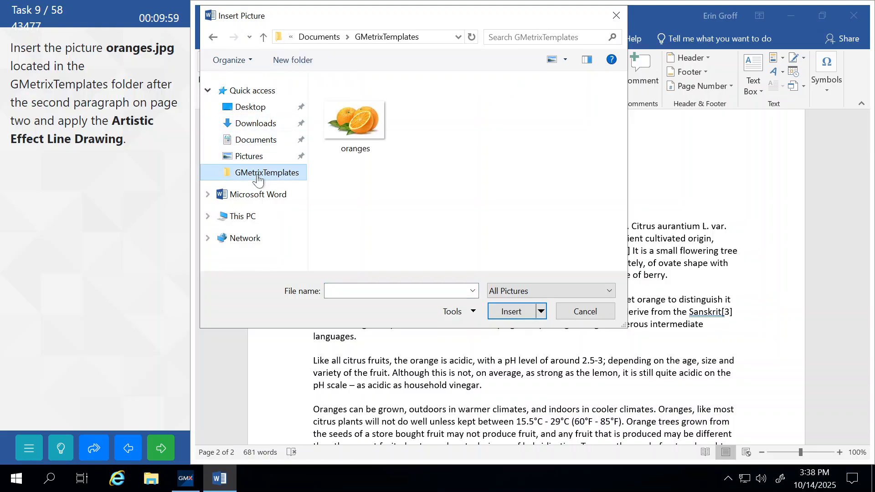
pyautogui.click(351, 127)
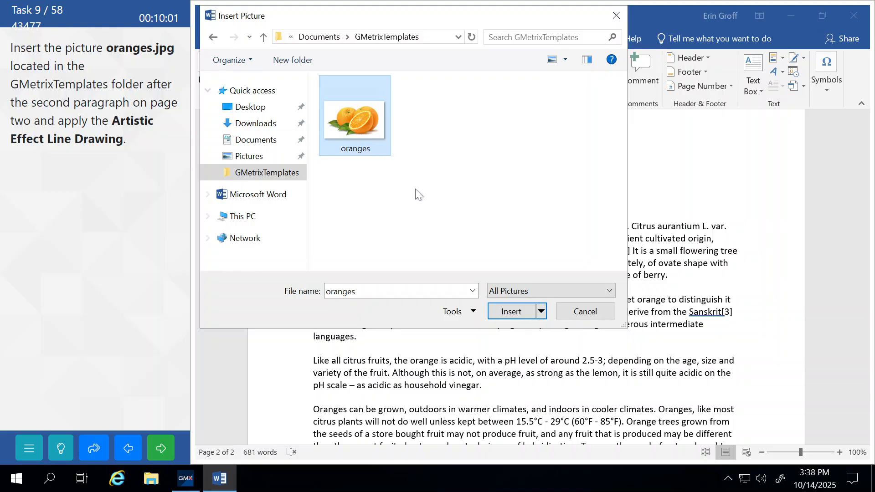
pyautogui.click(509, 316)
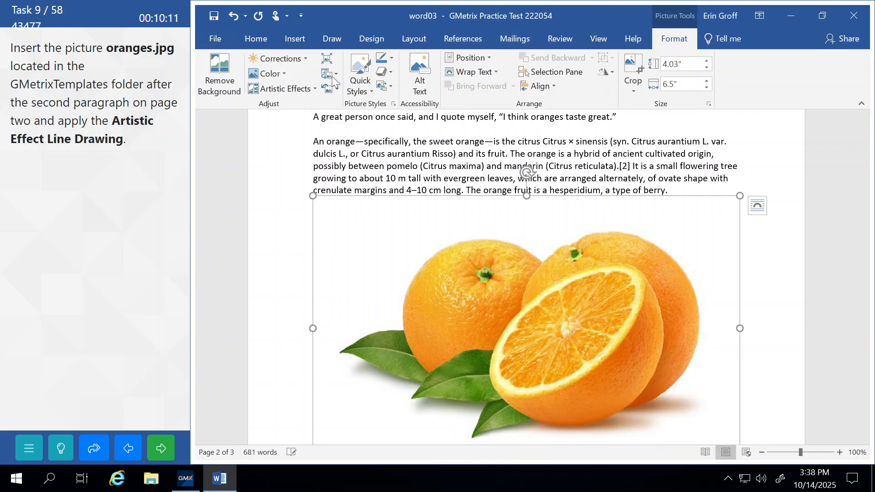
# Apply the Line Drawing artistic effect to the oranges picture and submit the task
pyautogui.click(312, 90)
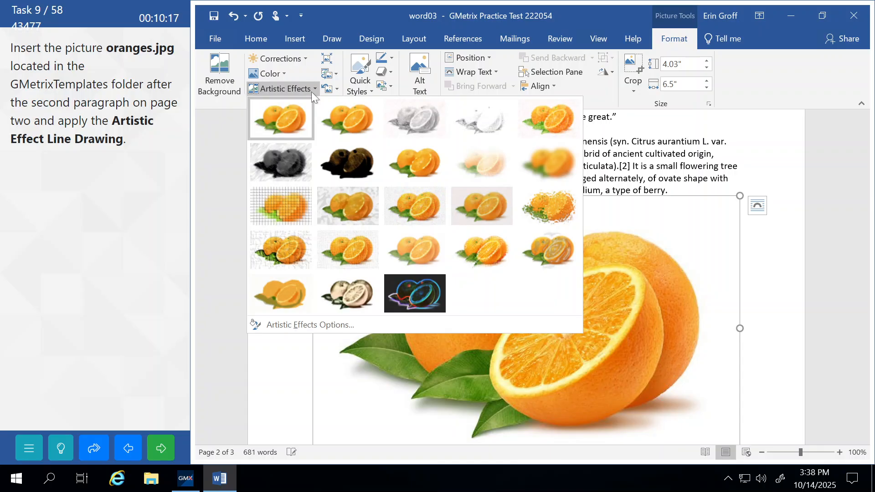
pyautogui.click(549, 122)
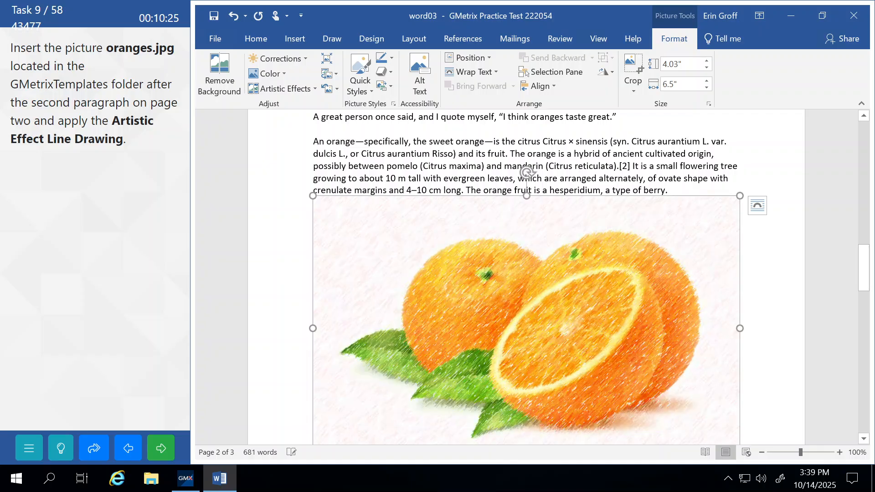
pyautogui.click(414, 154)
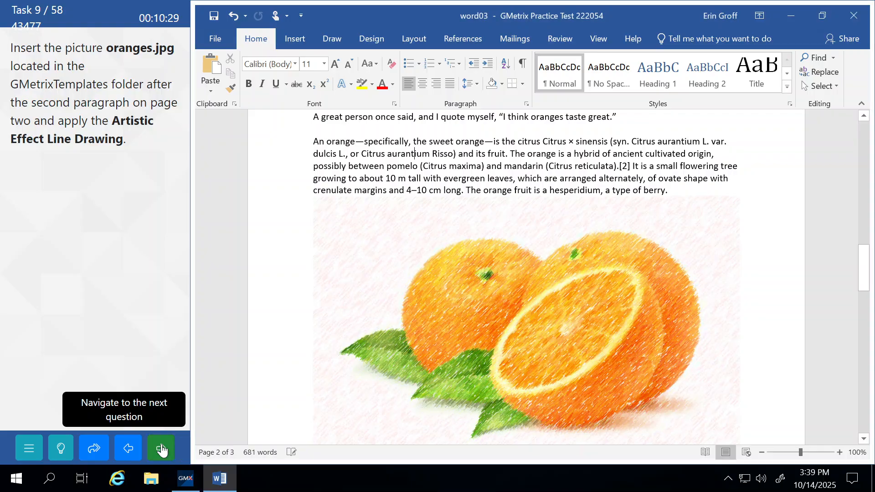
pyautogui.click(162, 446)
# Continue to Task 10 and select the highlighted paragraphs A through B
pyautogui.click(141, 268)
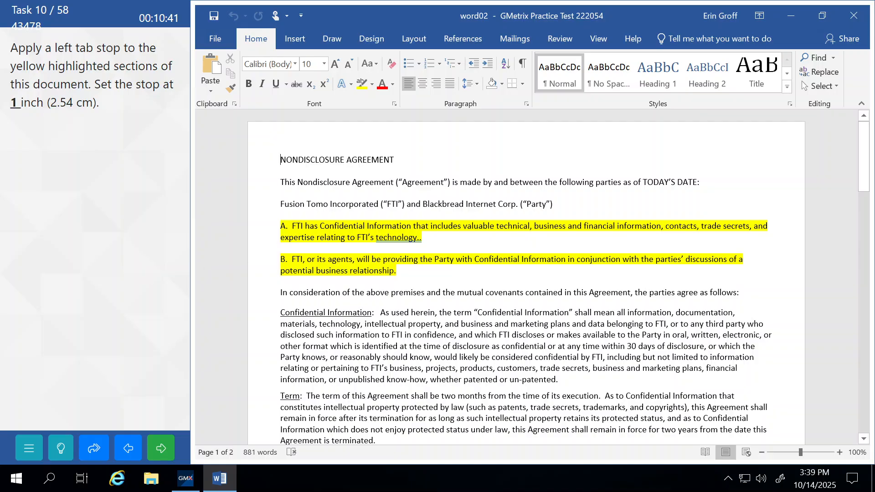
pyautogui.scroll(-2, 558, 278)
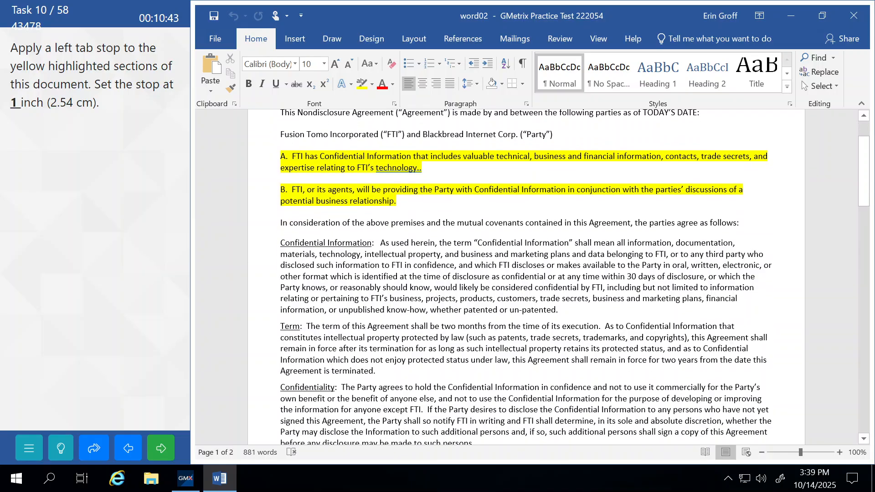
pyautogui.scroll(-13, 527, 277)
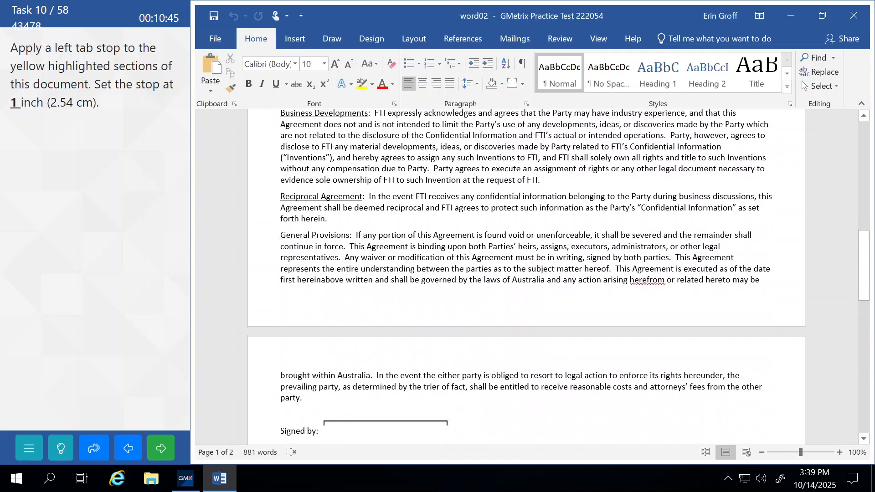
pyautogui.scroll(-10, 526, 277)
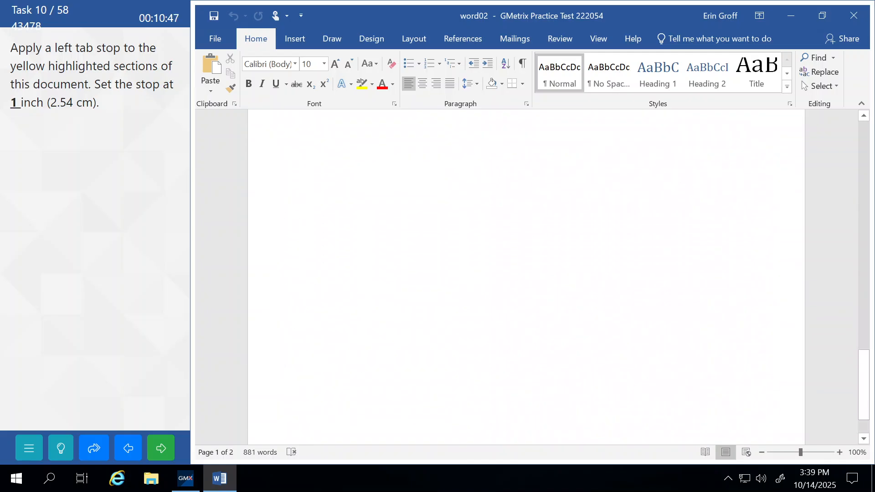
pyautogui.scroll(20, 526, 277)
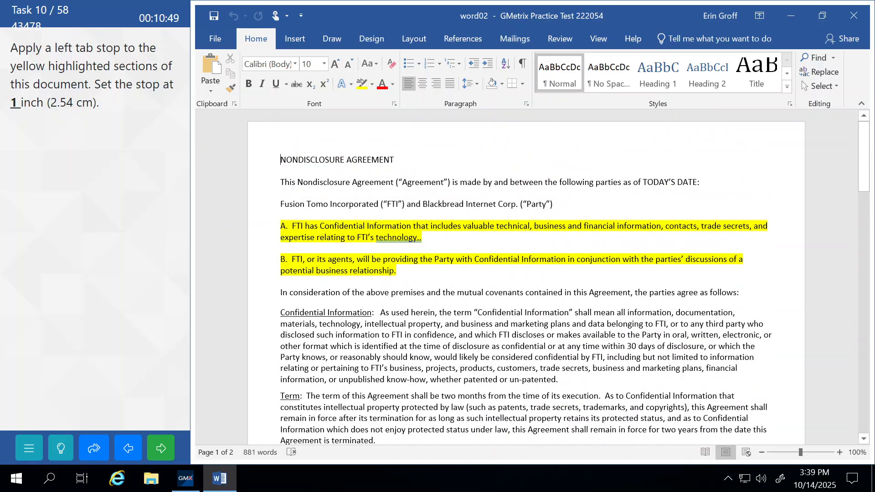
pyautogui.click(252, 227)
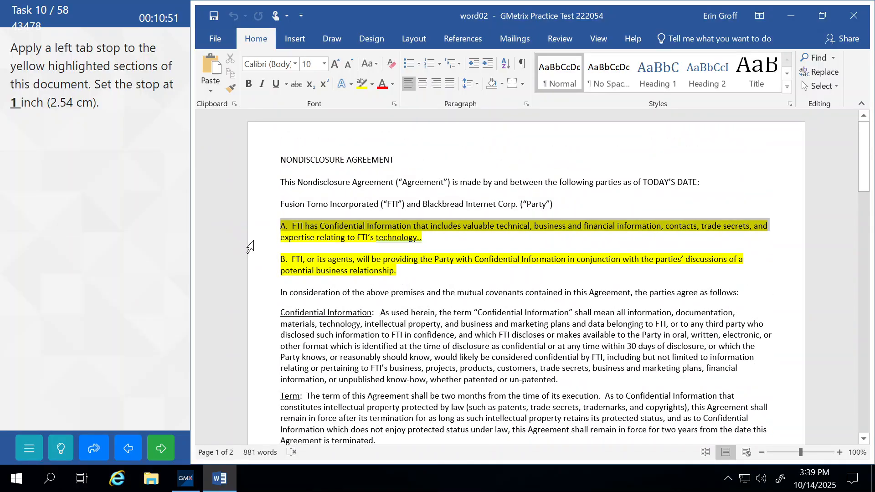
pyautogui.moveTo(252, 243); pyautogui.dragTo(256, 273)
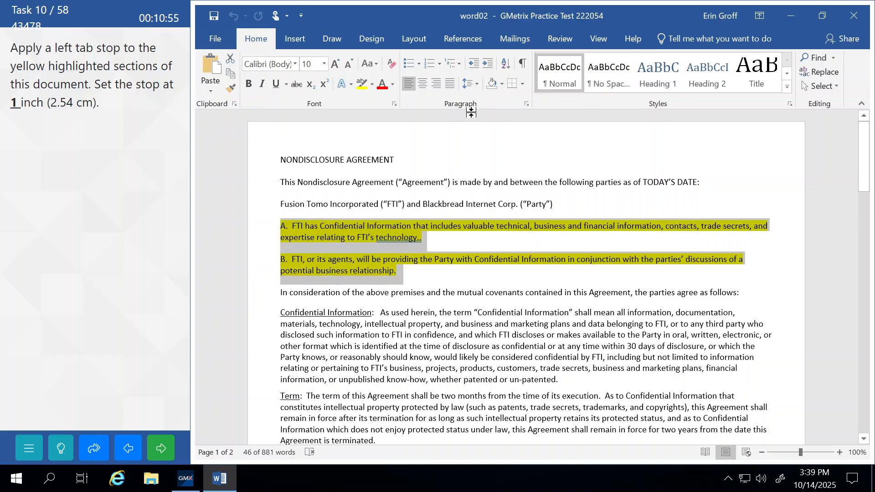
# Set a left tab stop at 1 inch on paragraphs A and B
pyautogui.click(526, 104)
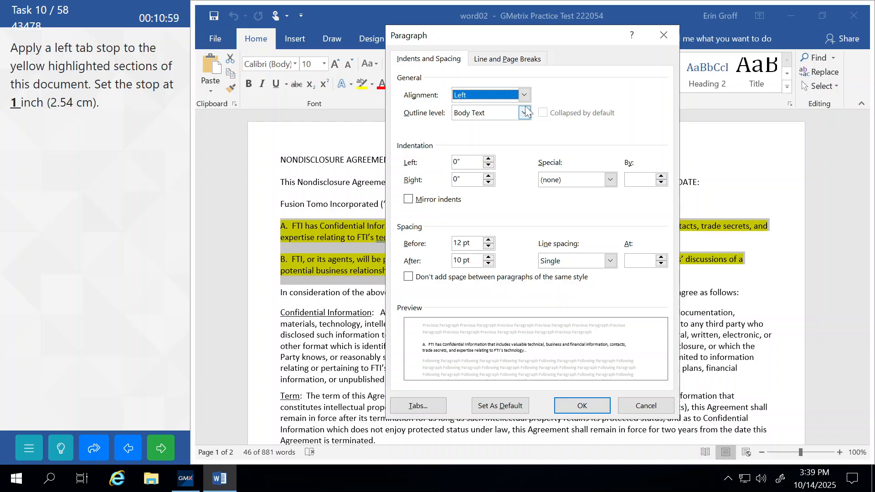
pyautogui.click(496, 59)
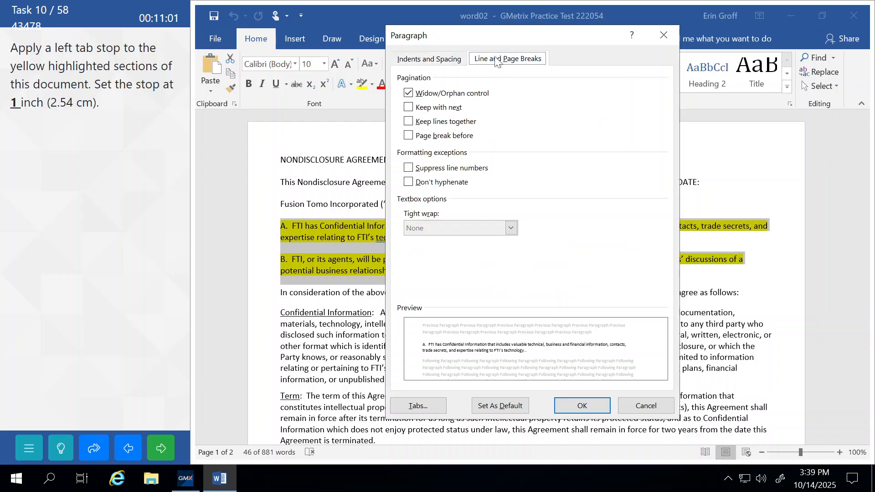
pyautogui.click(445, 60)
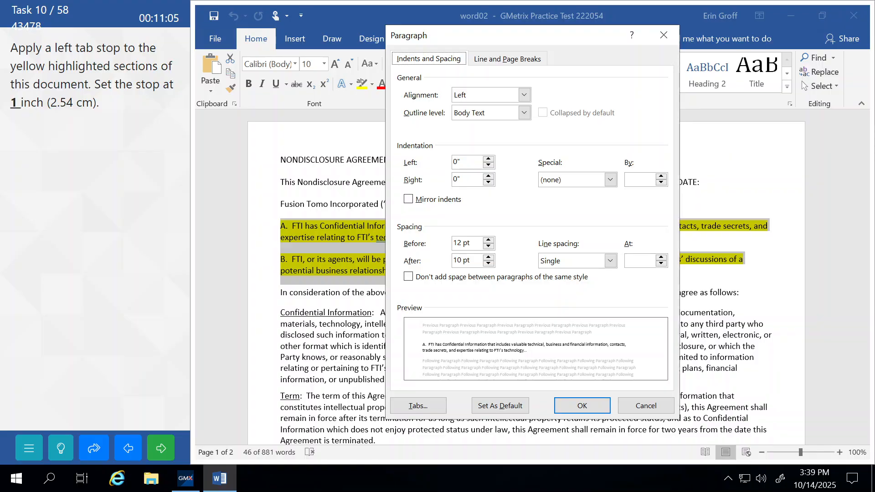
pyautogui.click(413, 409)
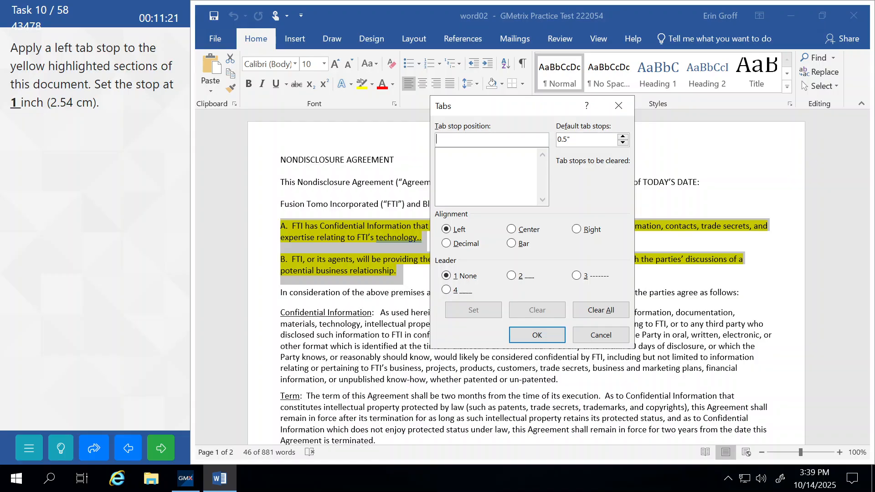
pyautogui.write('1')
pyautogui.click(477, 310)
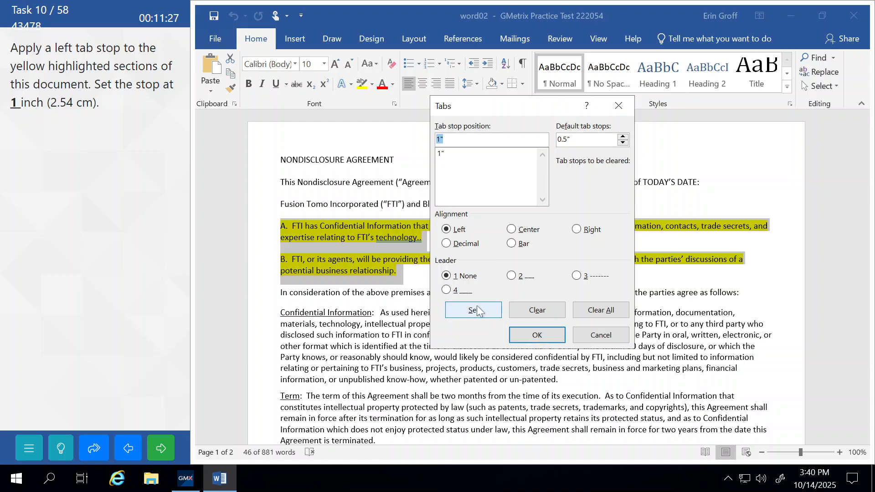
pyautogui.click(536, 334)
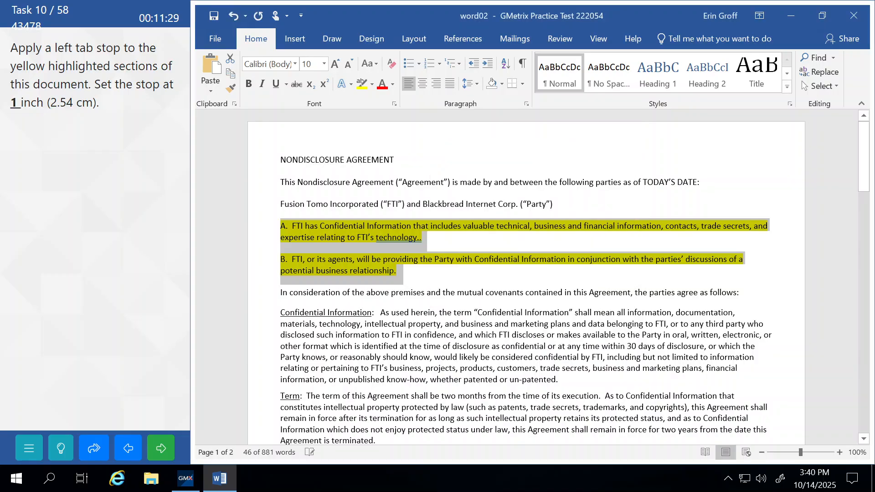
# Deselect the paragraphs, submit the task and continue to Task 11
pyautogui.click(318, 335)
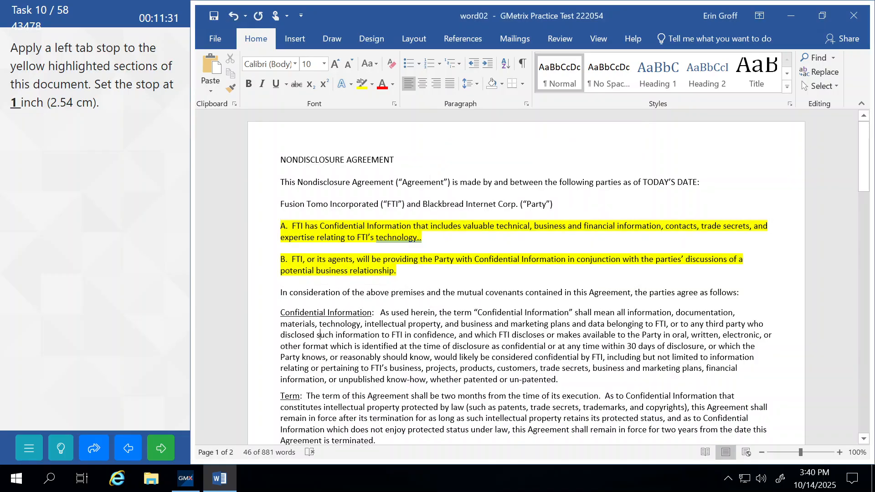
pyautogui.click(166, 453)
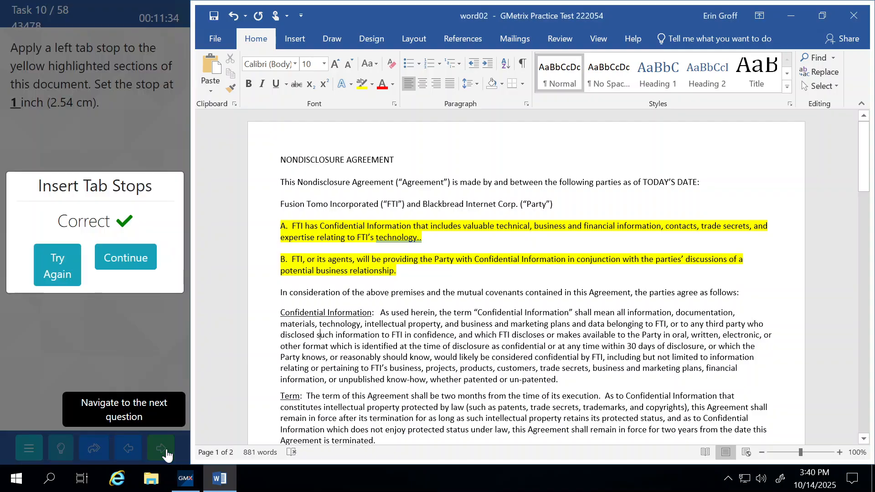
pyautogui.click(143, 263)
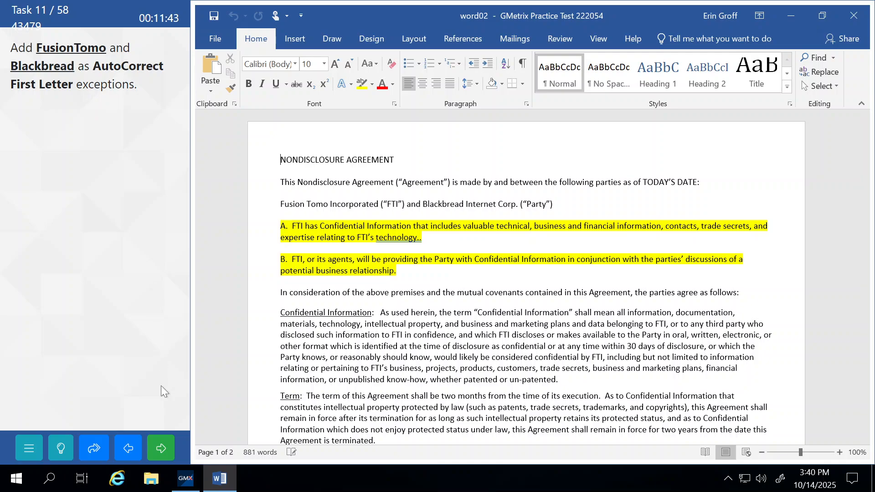
# Show the GMetrix help steps for the AutoCorrect First Letter exceptions task
pyautogui.click(60, 451)
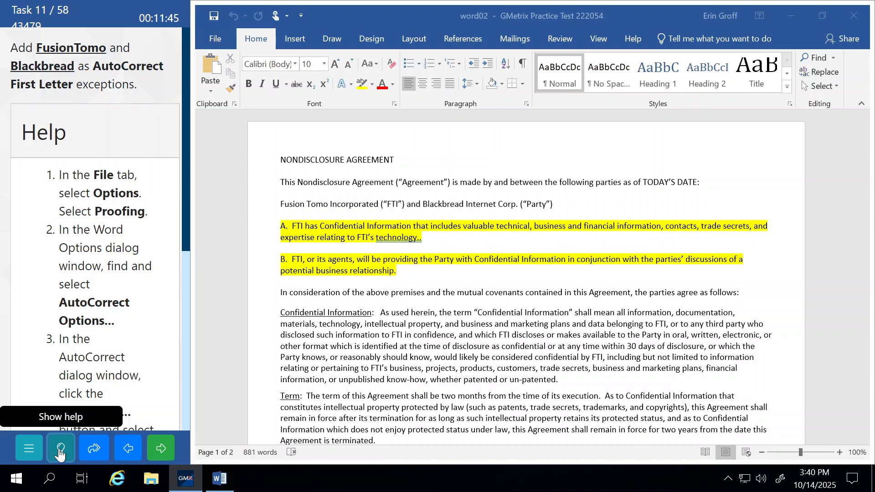
# Open AutoCorrect Options for English (United States) from File > Options > Proofing
pyautogui.click(216, 33)
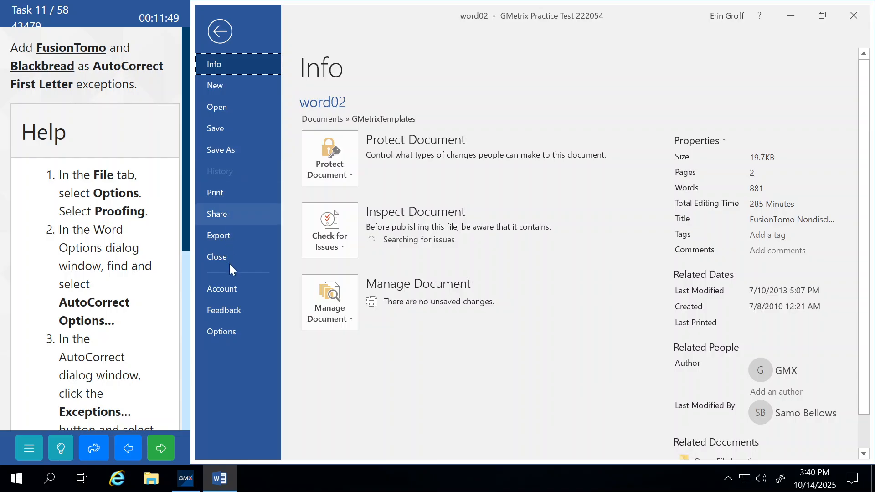
pyautogui.click(231, 331)
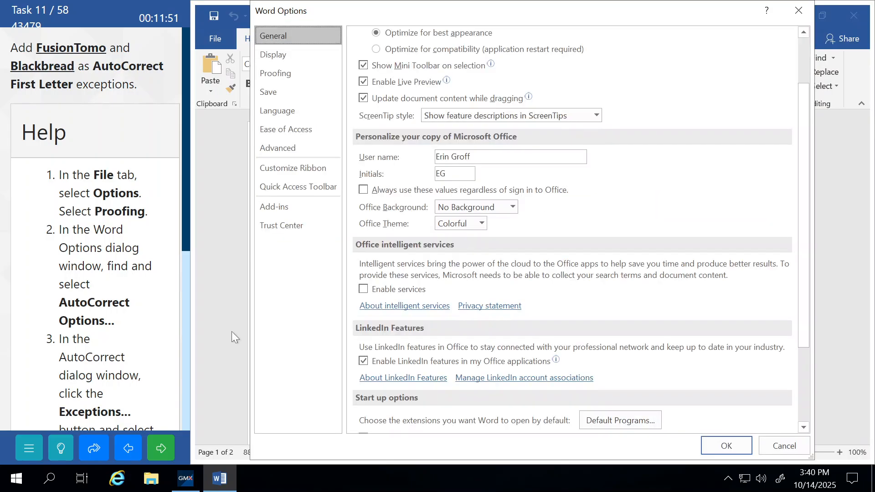
pyautogui.click(276, 76)
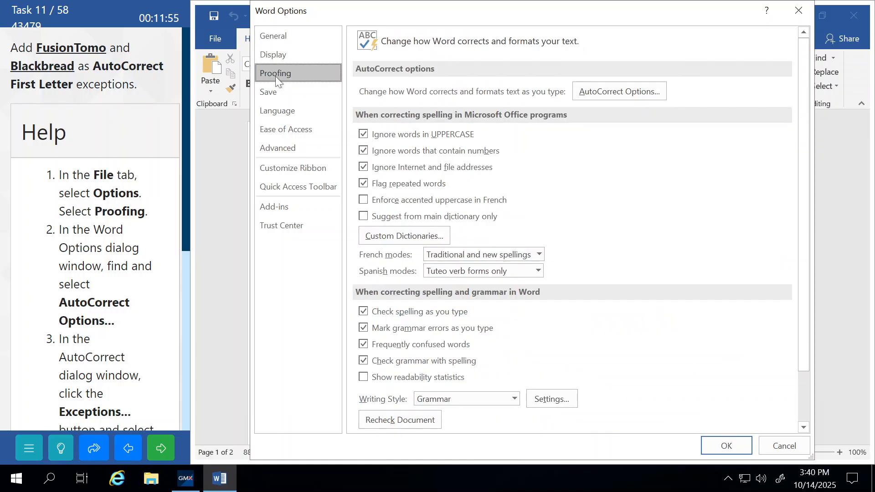
pyautogui.click(608, 91)
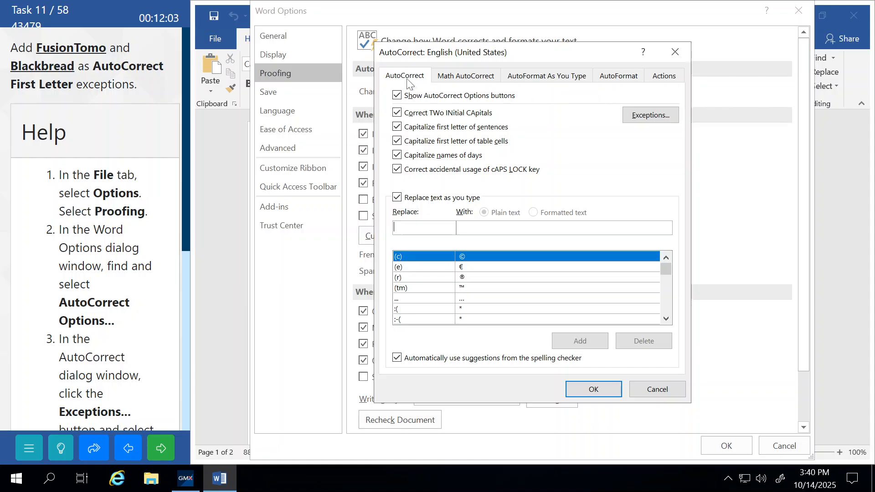
# Add FusionTomo and Blackbread as First Letter exceptions and close both AutoCorrect dialogs
pyautogui.click(651, 120)
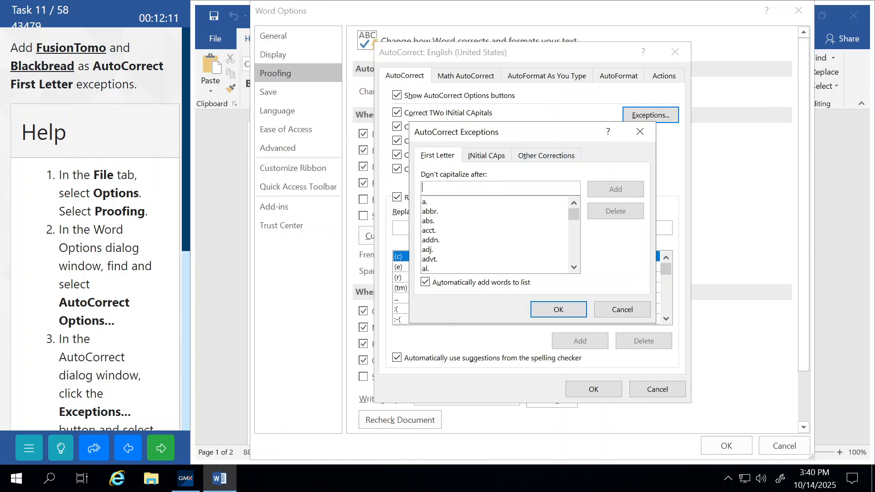
pyautogui.write('Fusio')
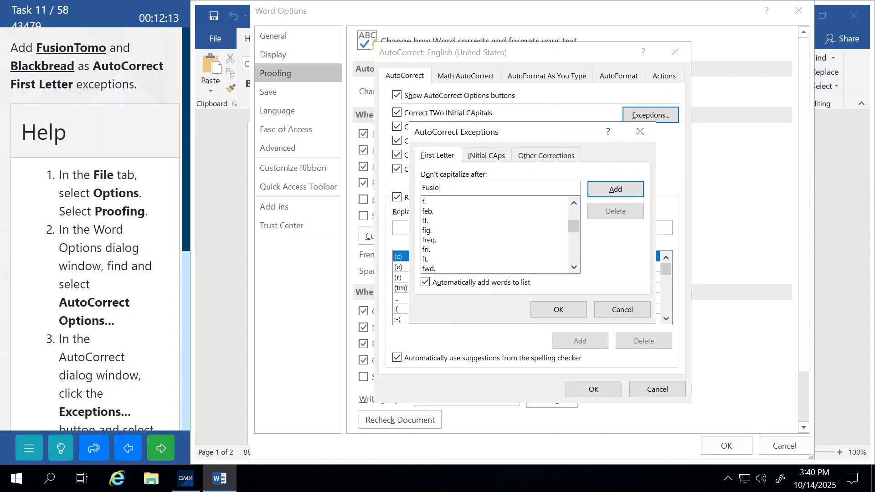
pyautogui.write('nTomo')
pyautogui.click(613, 189)
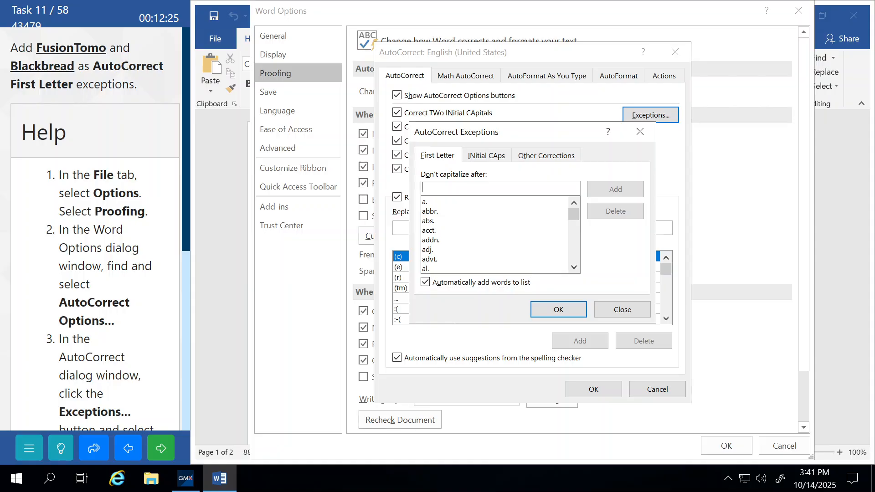
pyautogui.write('Black')
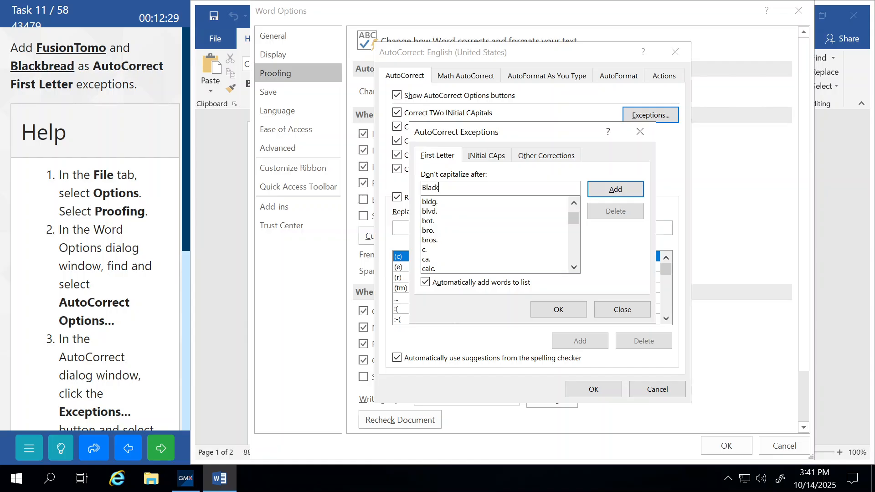
pyautogui.write('bread')
pyautogui.click(628, 187)
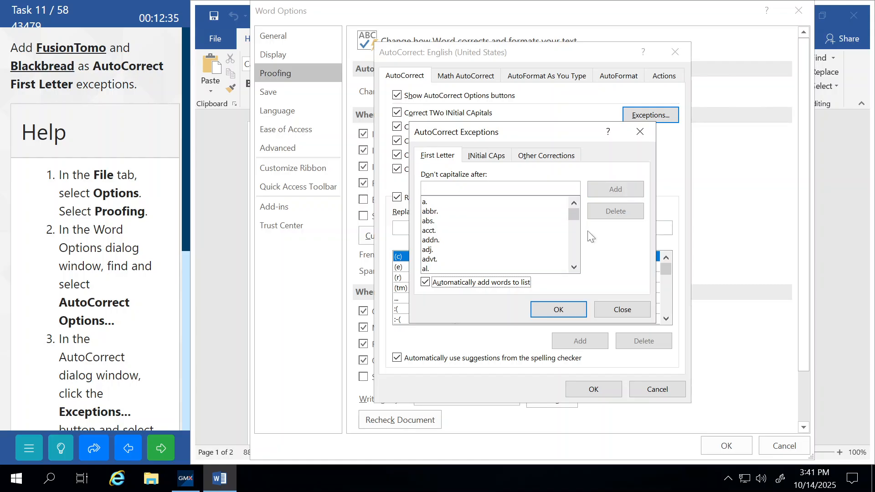
pyautogui.click(559, 308)
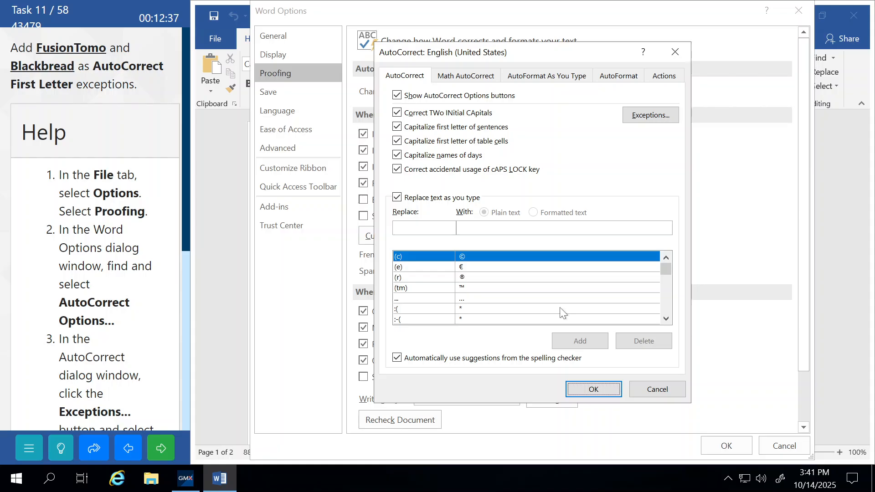
pyautogui.click(583, 387)
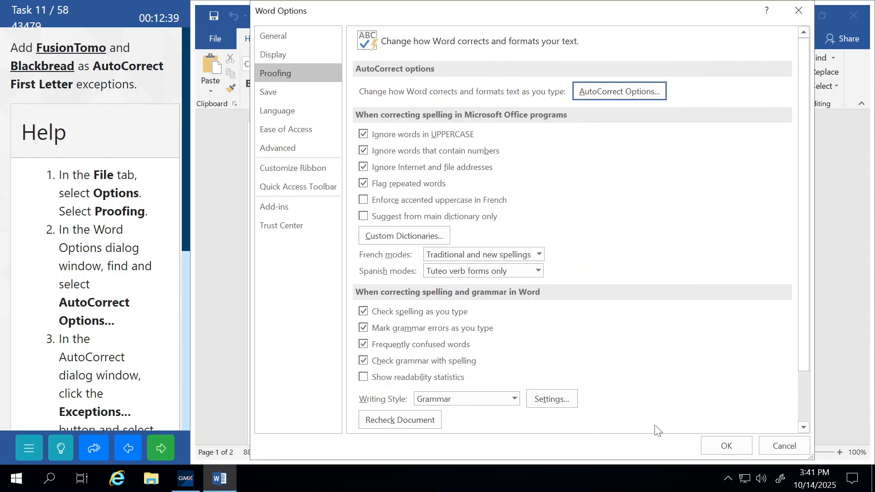
# Close Word Options, submit the AutoCorrect task and continue to Task 12
pyautogui.click(717, 446)
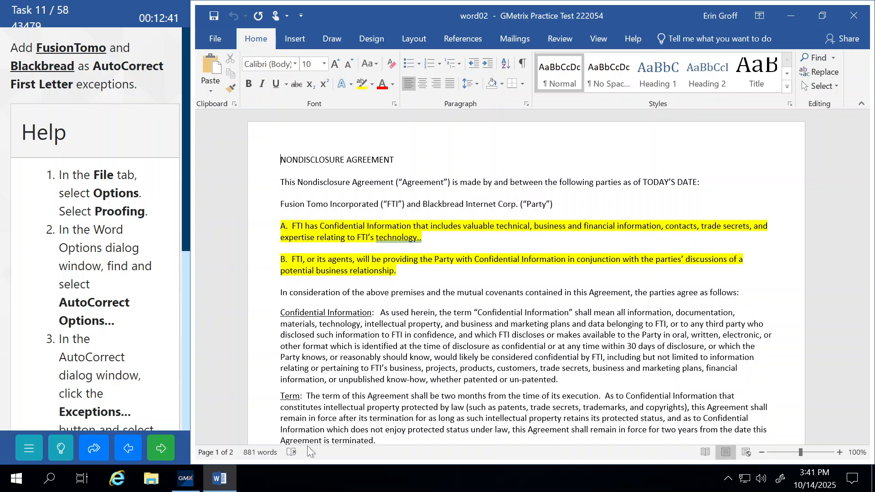
pyautogui.click(161, 449)
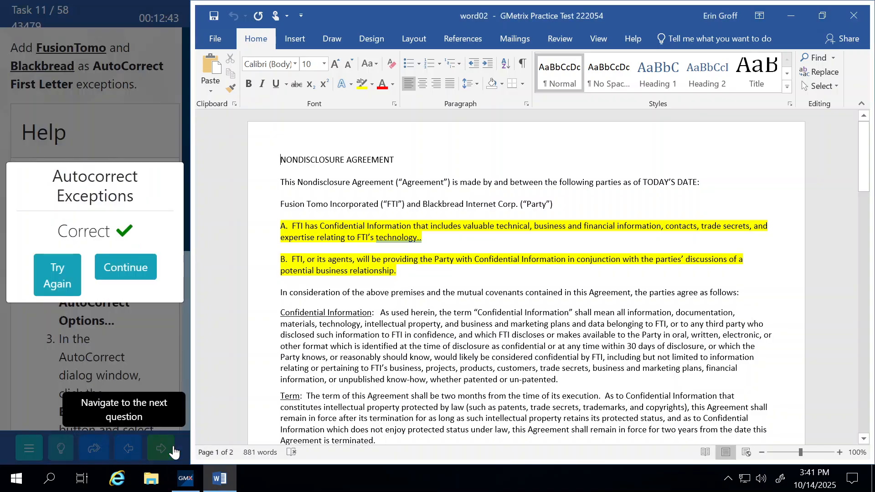
pyautogui.click(126, 267)
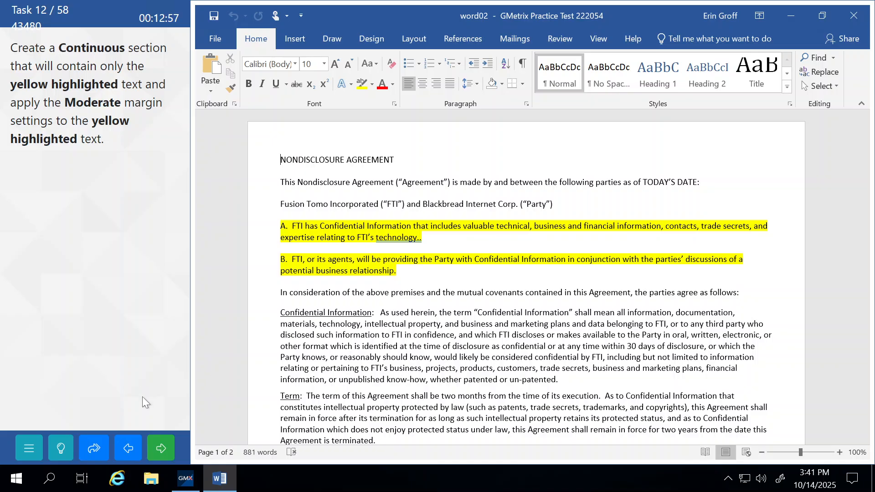
# Show the Task 12 help and insert a Continuous section break right before paragraph A
pyautogui.click(69, 448)
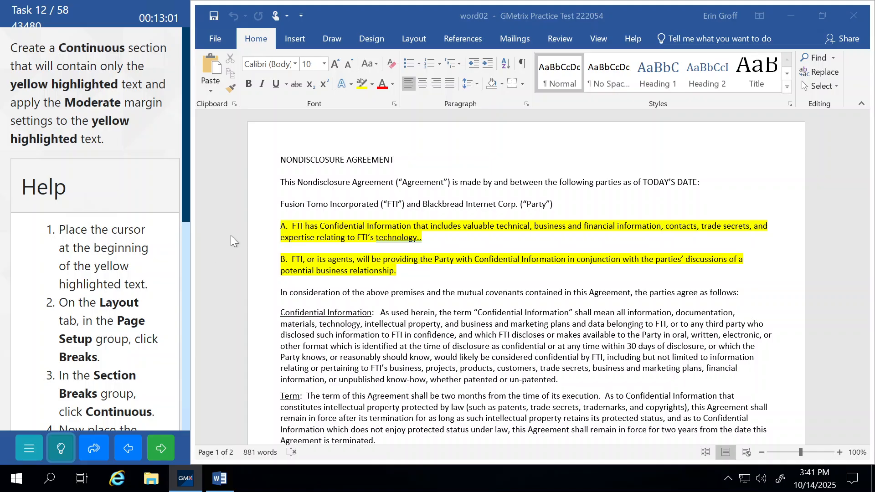
pyautogui.click(275, 231)
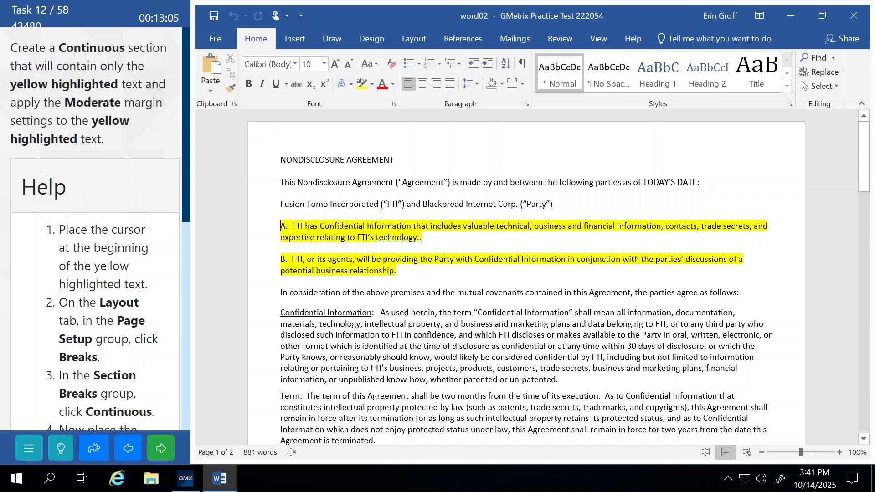
pyautogui.click(415, 40)
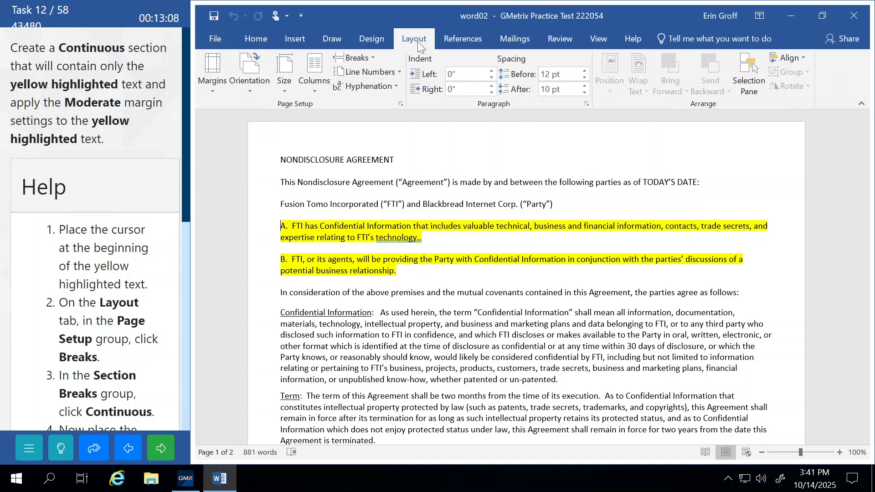
pyautogui.click(368, 56)
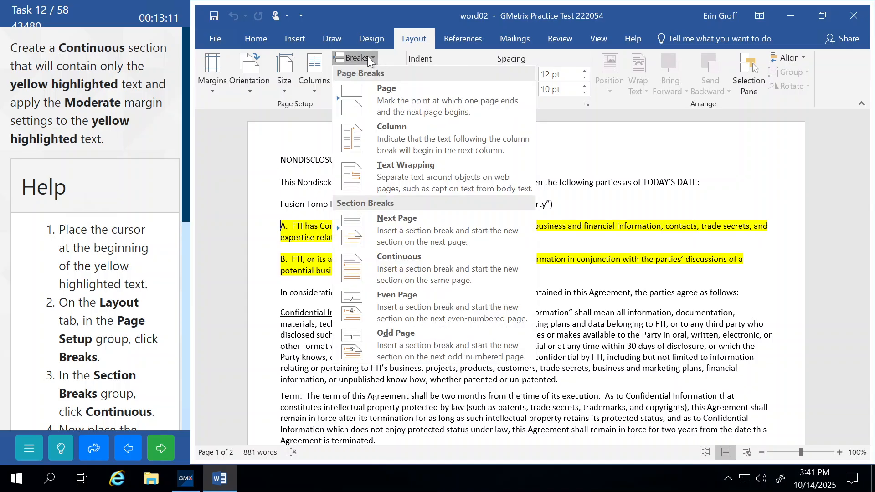
pyautogui.click(408, 260)
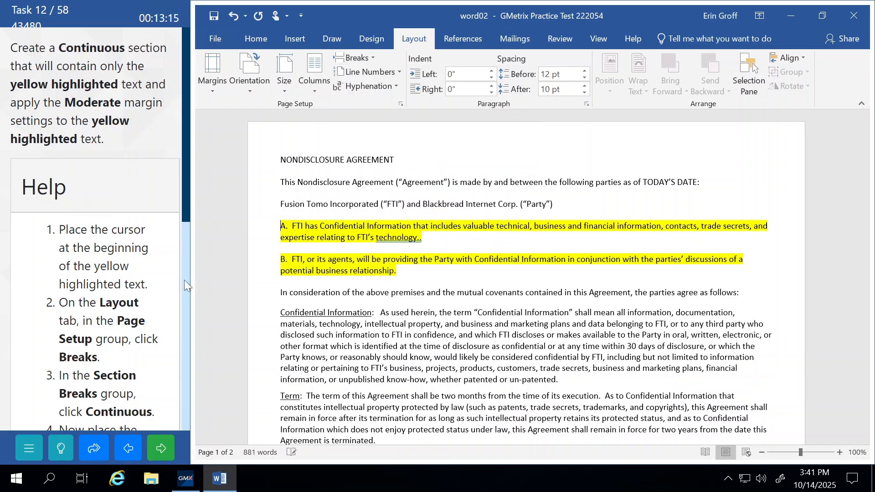
pyautogui.scroll(-3, 145, 283)
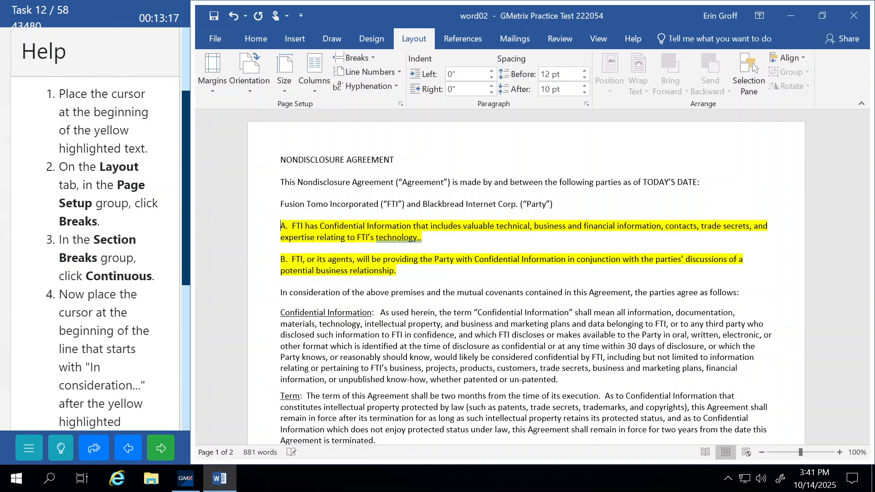
pyautogui.scroll(-2, 145, 282)
pyautogui.scroll(-1, 145, 283)
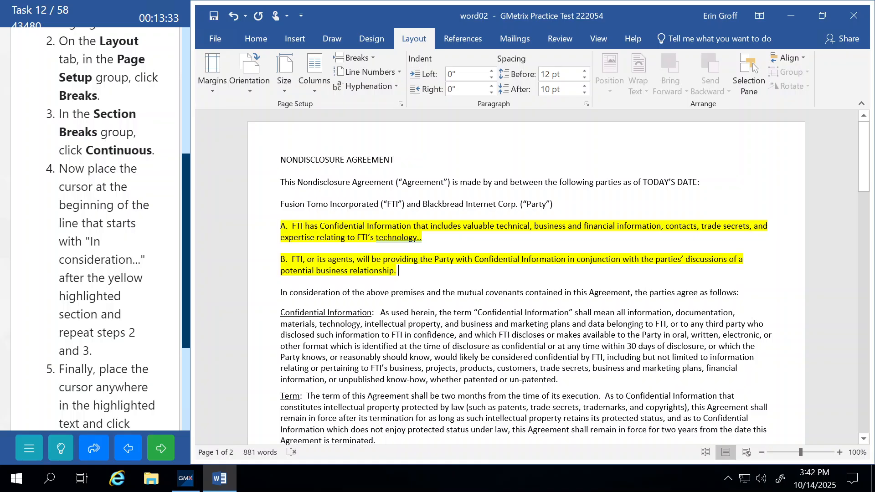
# Insert a Continuous section break at the start of the 'In consideration' paragraph
pyautogui.click(281, 292)
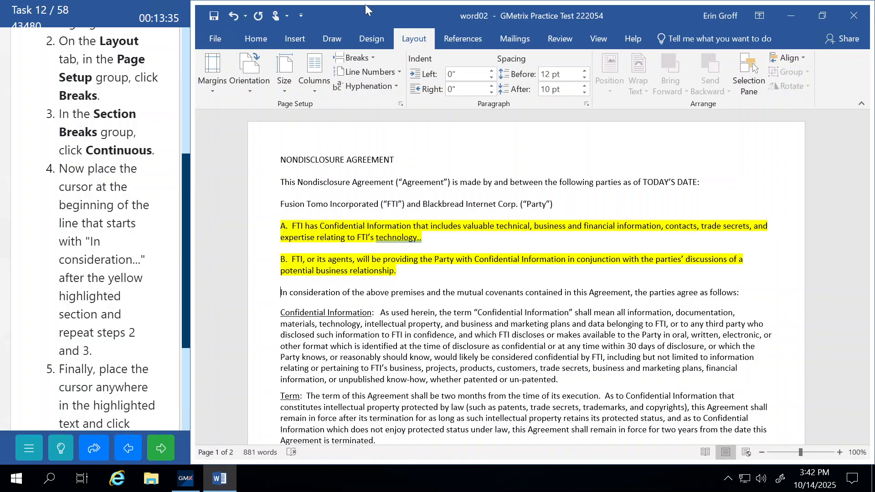
pyautogui.click(360, 57)
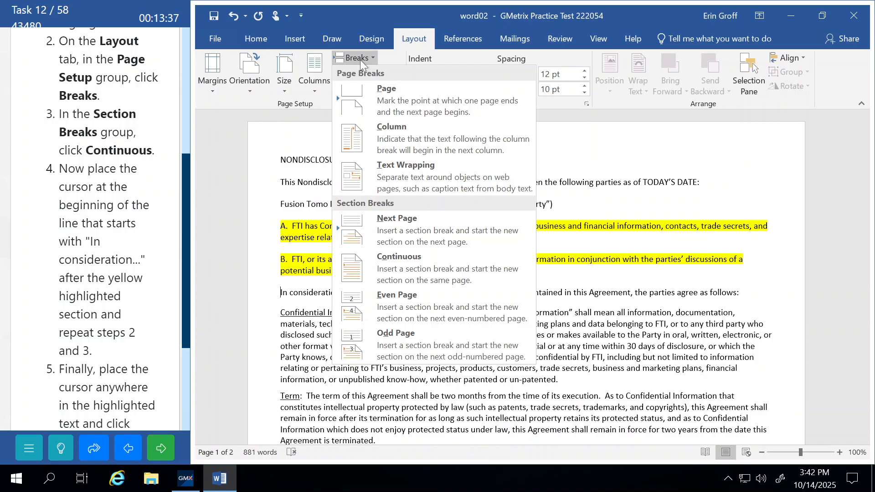
pyautogui.click(391, 261)
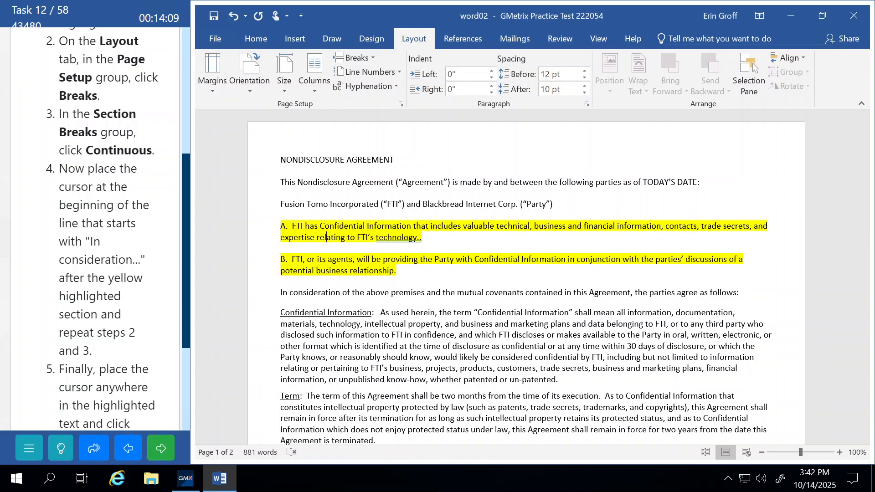
pyautogui.click(256, 39)
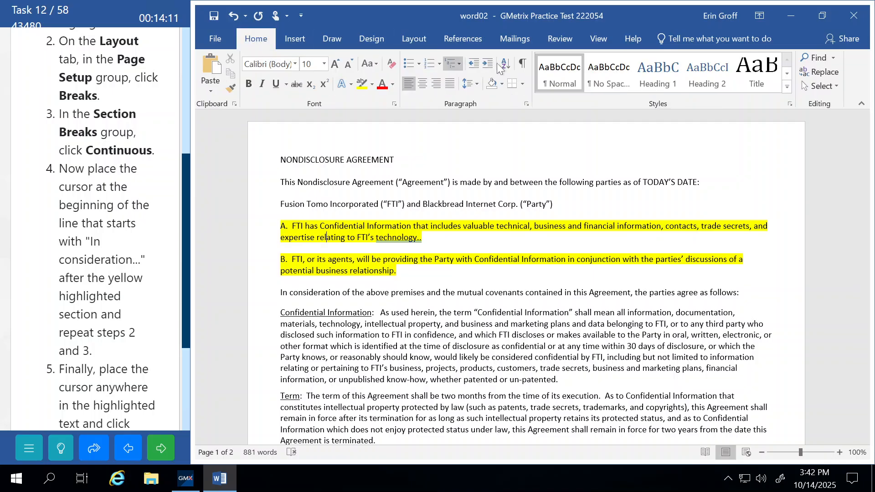
pyautogui.click(522, 63)
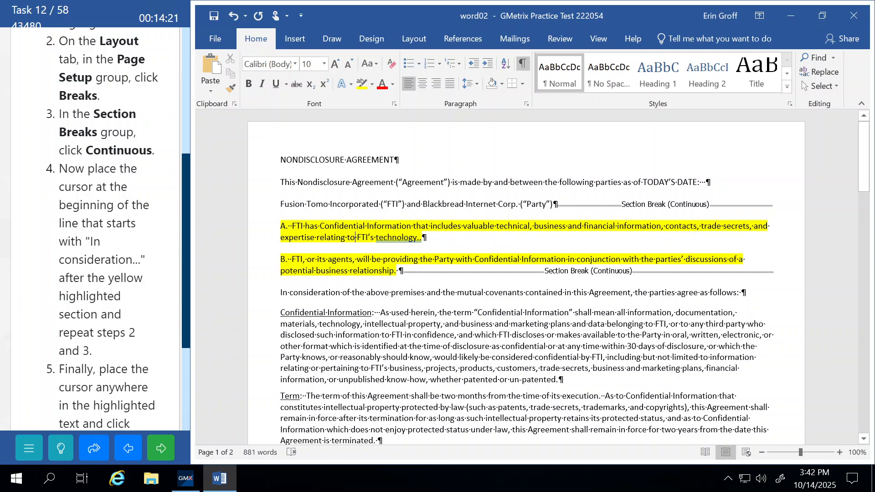
pyautogui.click(373, 237)
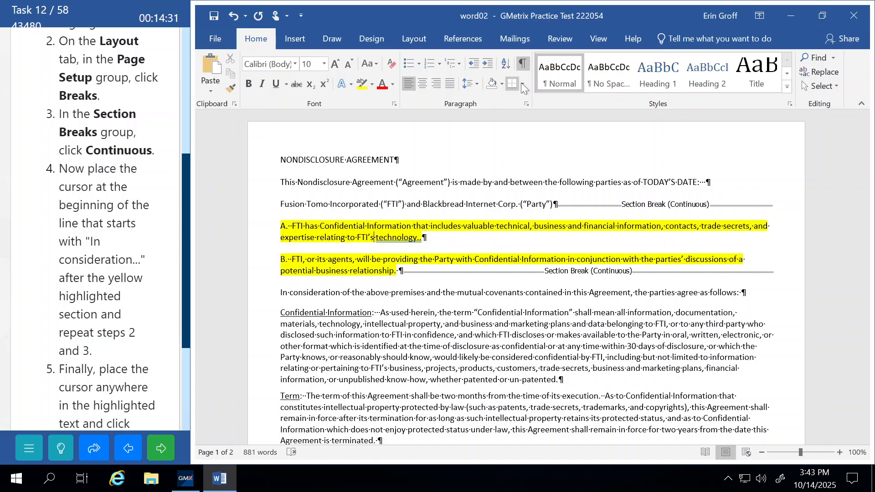
pyautogui.click(523, 67)
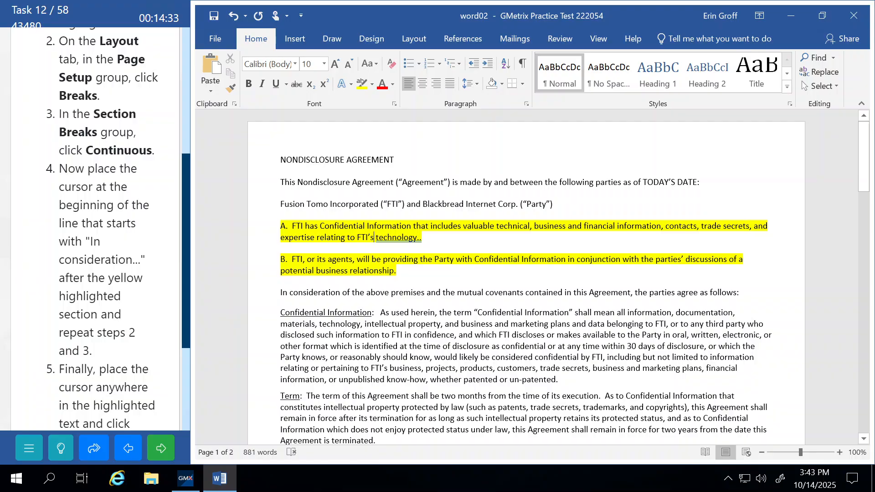
pyautogui.click(357, 237)
pyautogui.moveTo(185, 269); pyautogui.dragTo(187, 142)
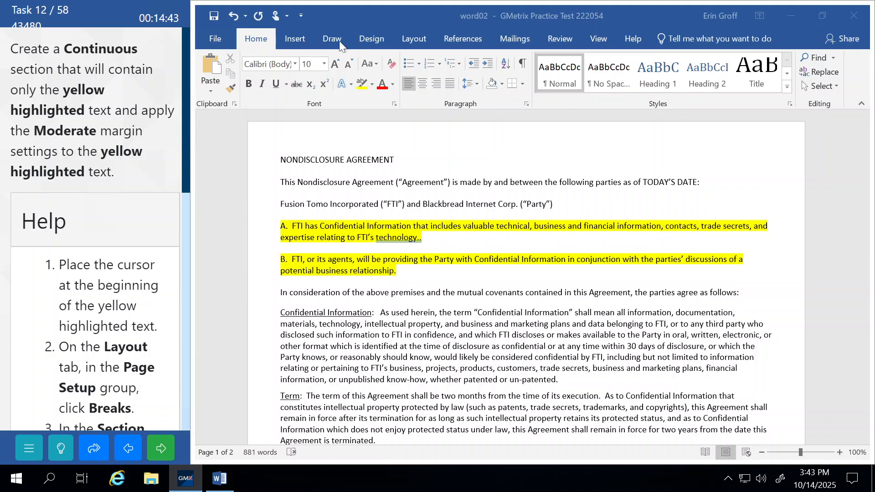
# Give the highlighted section Moderate margins, then submit and continue to Task 13
pyautogui.click(408, 44)
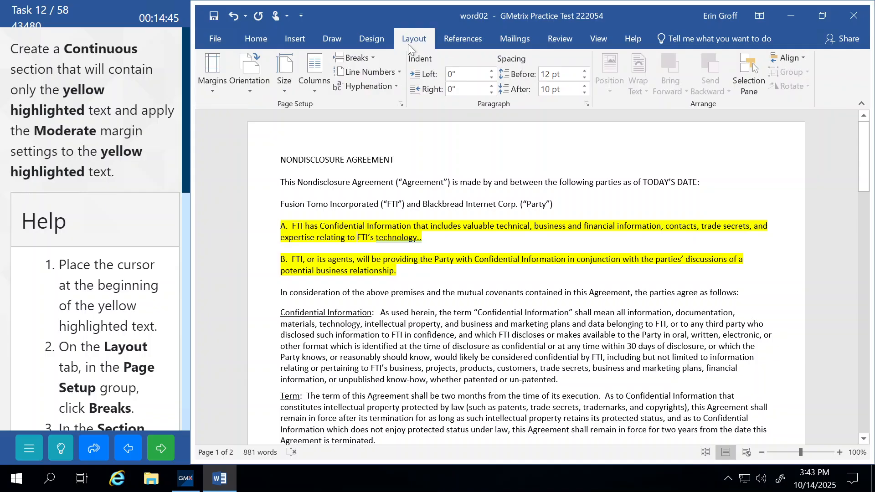
pyautogui.click(213, 89)
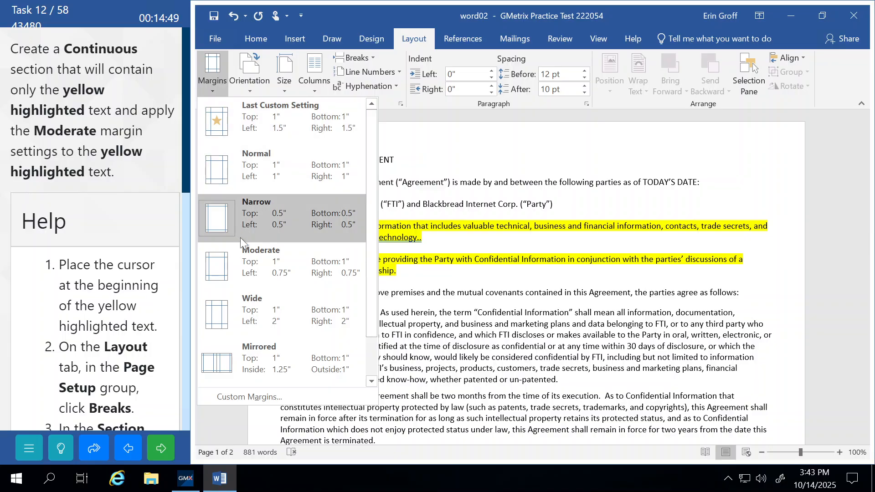
pyautogui.click(248, 262)
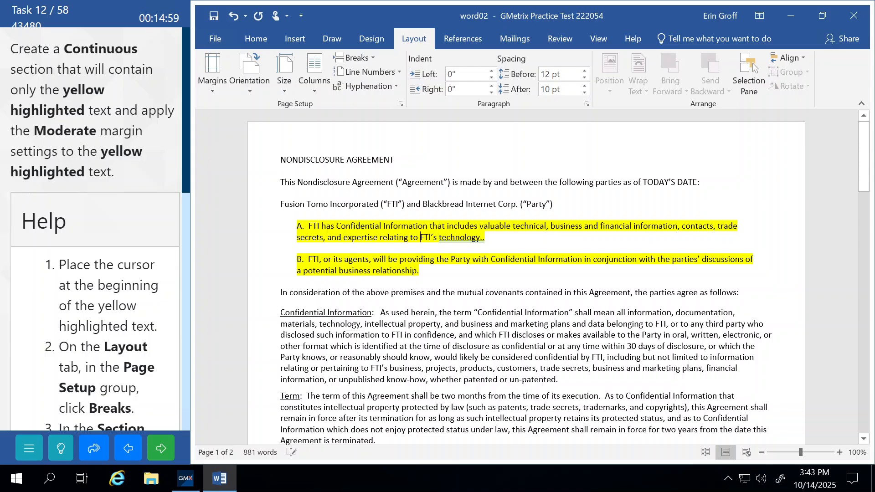
pyautogui.click(160, 444)
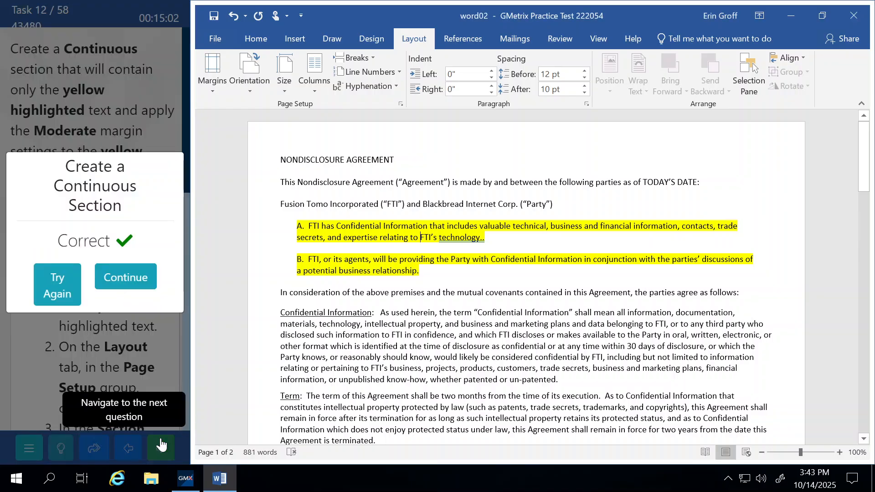
pyautogui.click(137, 278)
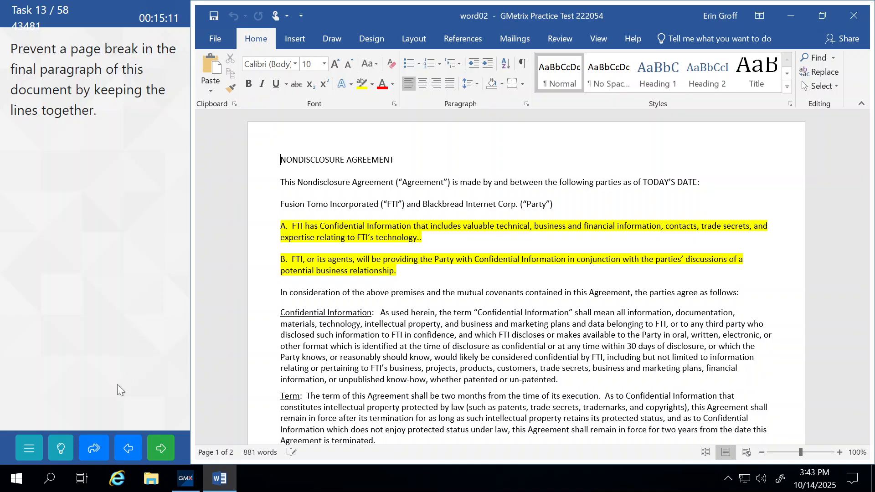
# Open the Line and Page Breaks settings for the General Provisions paragraph
pyautogui.click(61, 449)
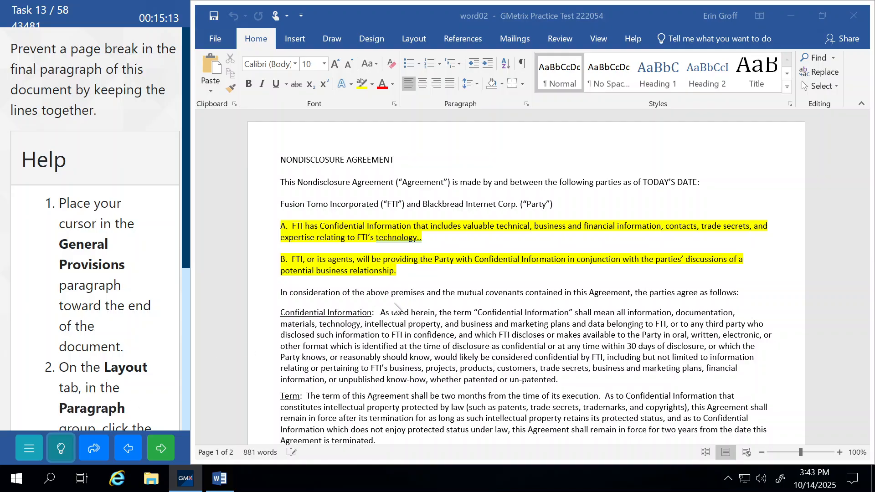
pyautogui.scroll(-9, 395, 308)
pyautogui.scroll(-11, 395, 306)
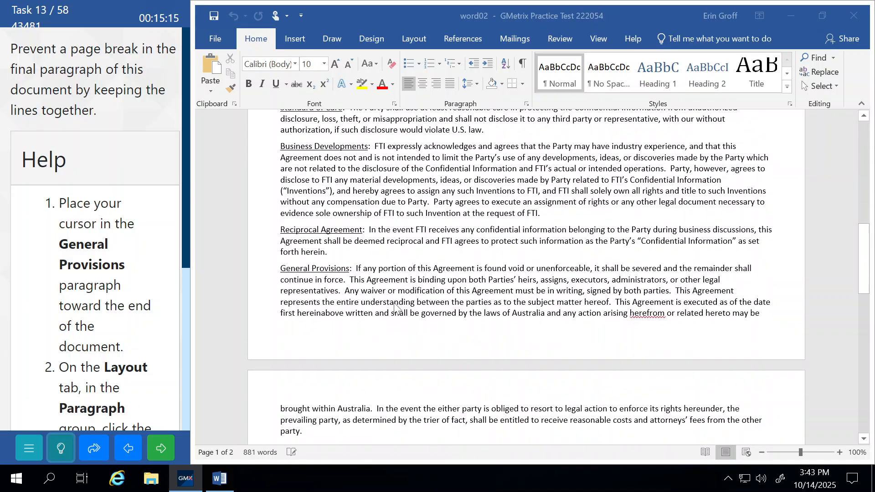
pyautogui.scroll(4, 394, 303)
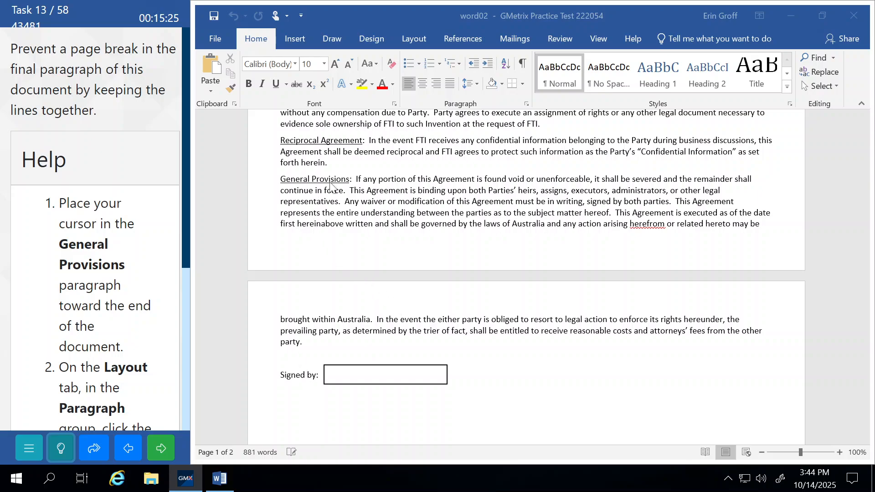
pyautogui.click(340, 223)
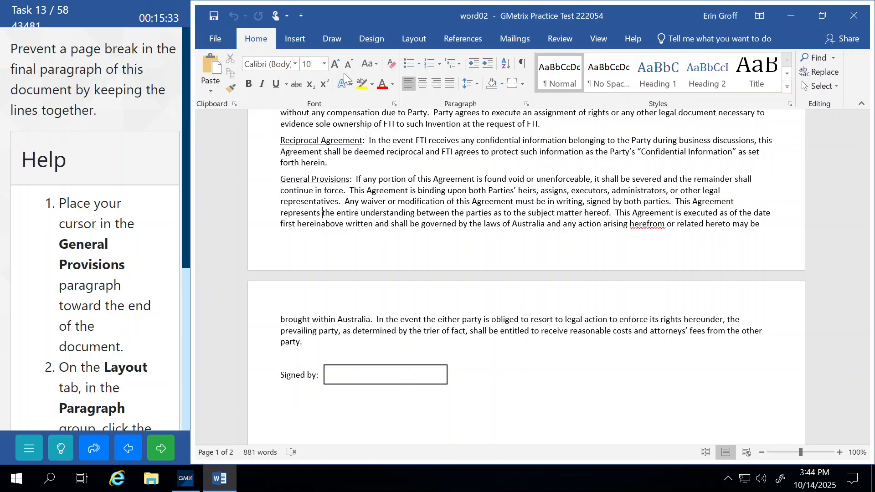
pyautogui.click(421, 44)
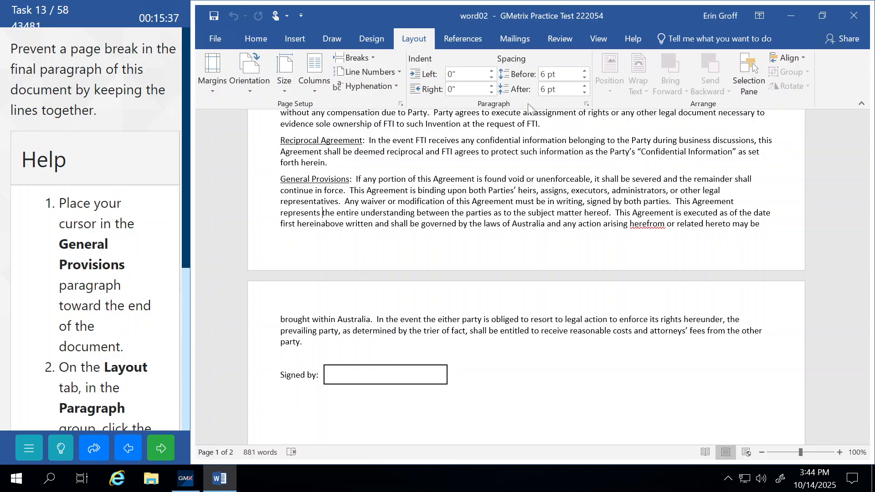
pyautogui.click(586, 104)
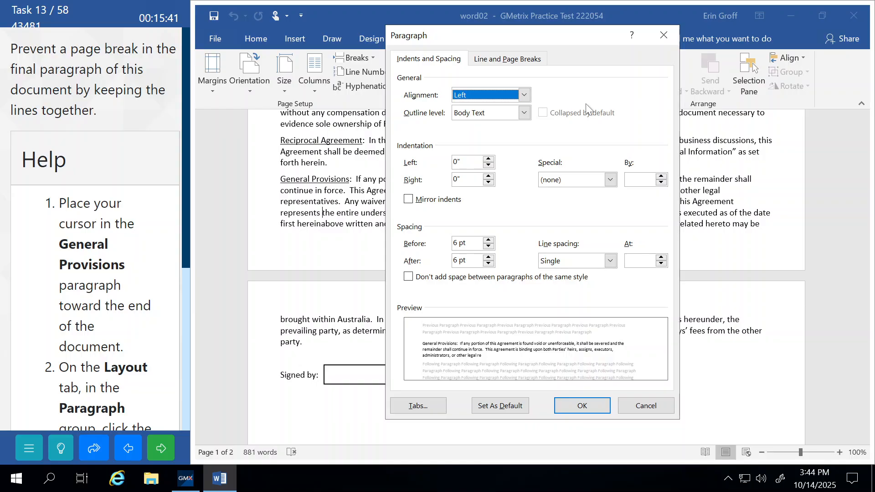
pyautogui.click(480, 63)
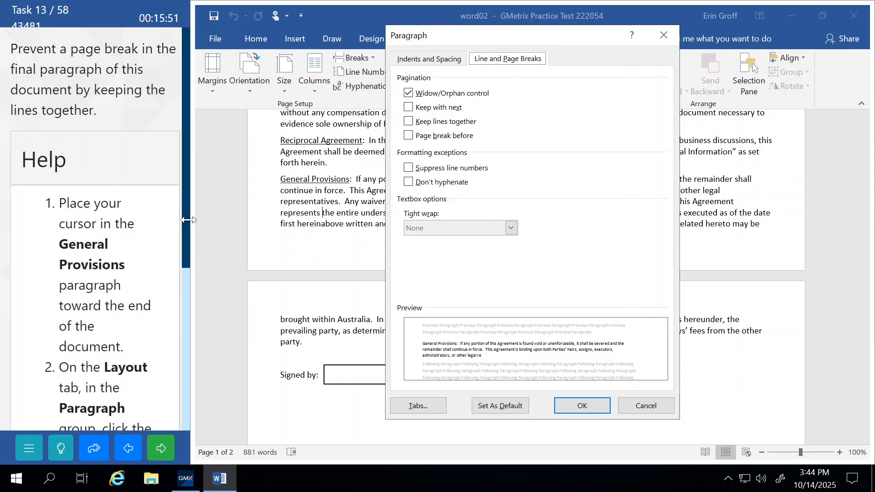
# Turn on Keep lines together, then submit and continue to Task 14
pyautogui.moveTo(186, 203); pyautogui.dragTo(192, 435)
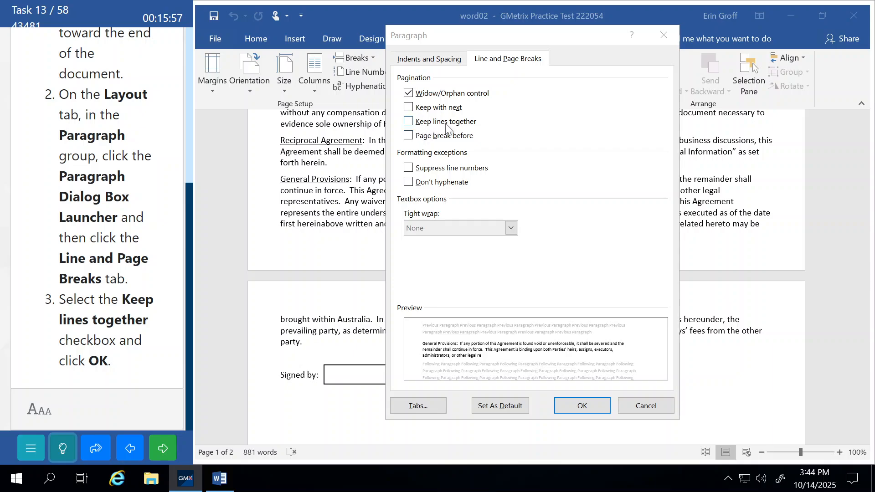
pyautogui.click(408, 122)
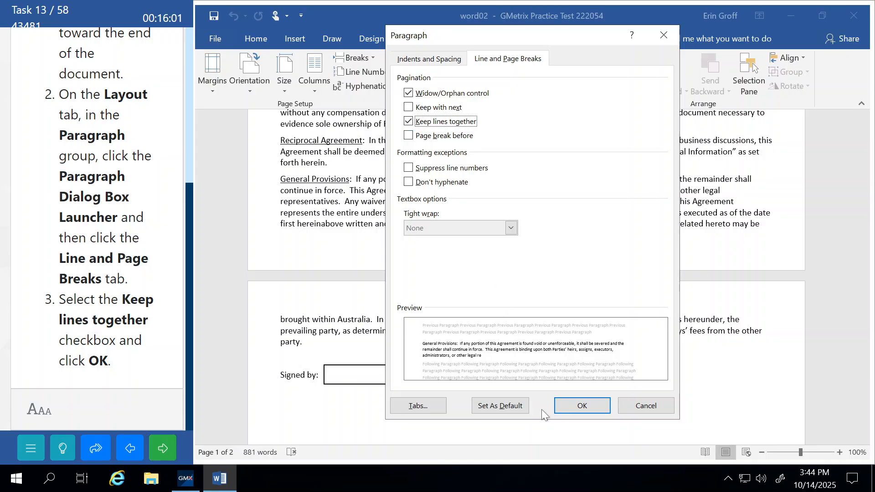
pyautogui.click(582, 406)
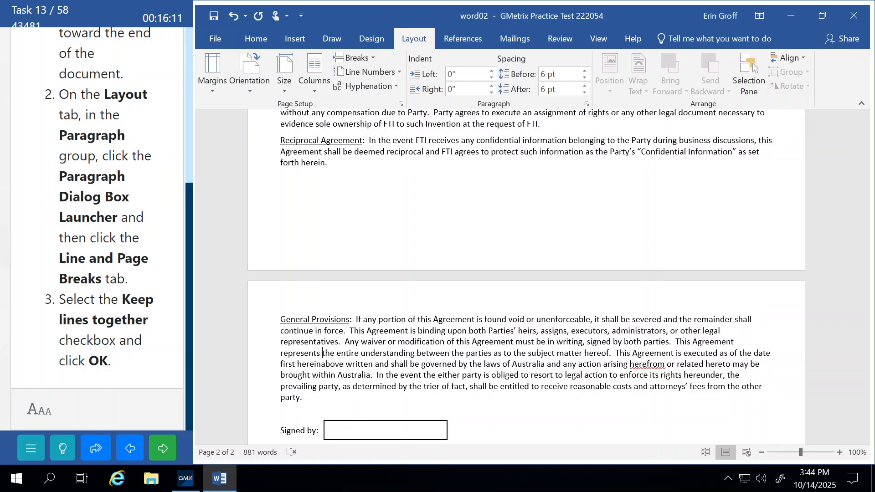
pyautogui.click(171, 451)
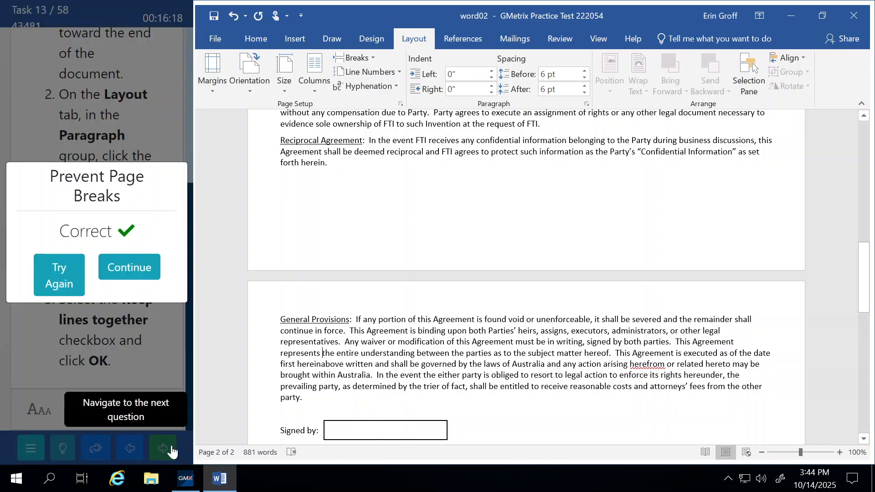
pyautogui.click(129, 269)
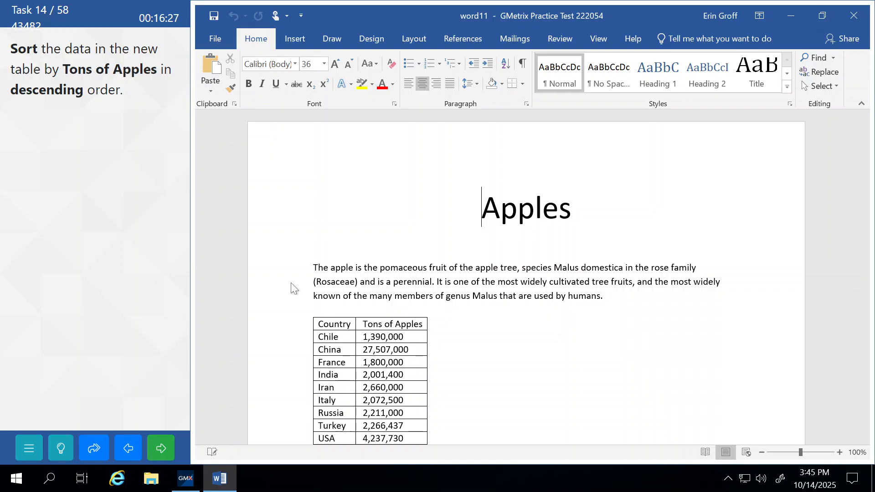
# Select the whole Apples table and open the table Sort dialog
pyautogui.scroll(-1, 559, 278)
pyautogui.scroll(-2, 526, 278)
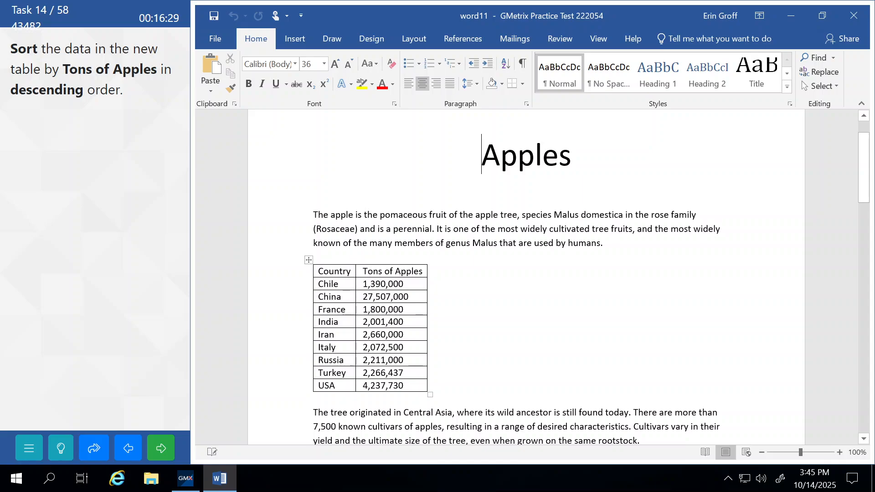
pyautogui.click(308, 259)
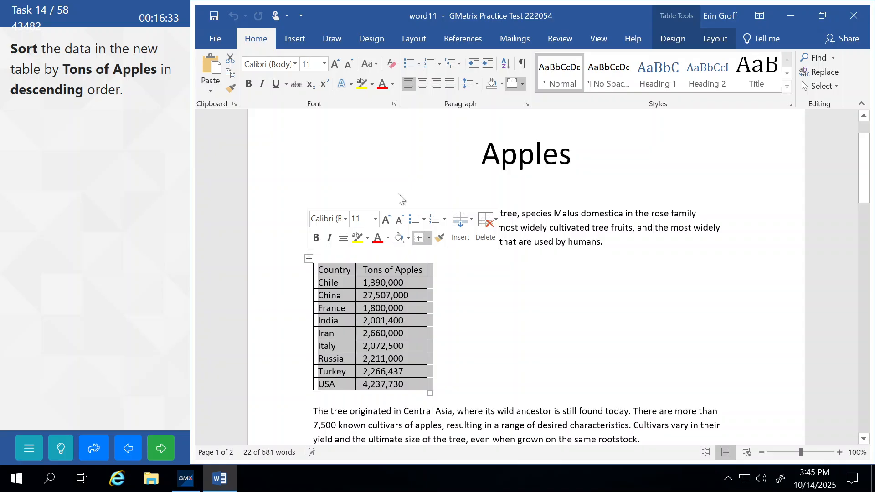
pyautogui.click(717, 41)
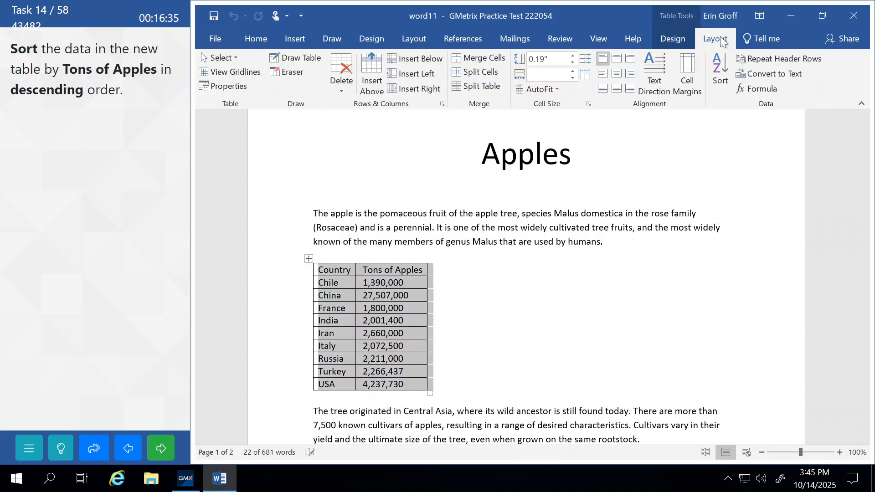
pyautogui.click(718, 68)
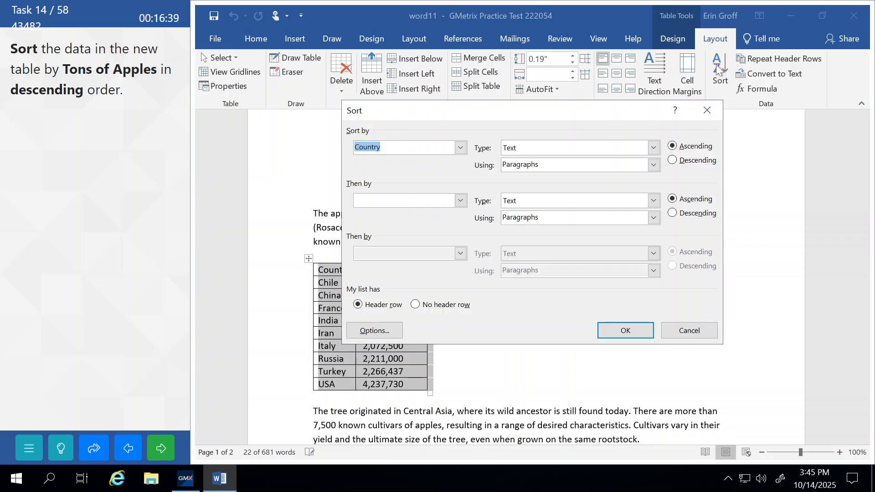
pyautogui.moveTo(525, 114); pyautogui.dragTo(633, 81)
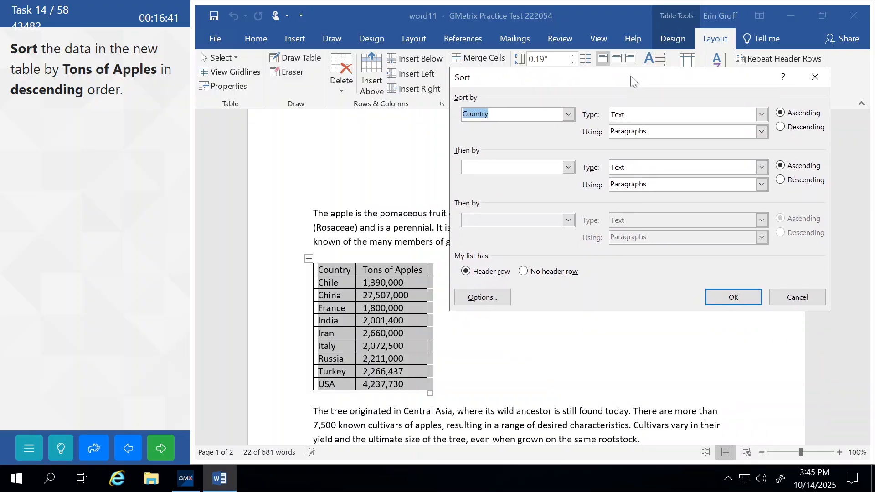
# Sort the table by Tons of Apples, Descending, then submit the task
pyautogui.click(568, 117)
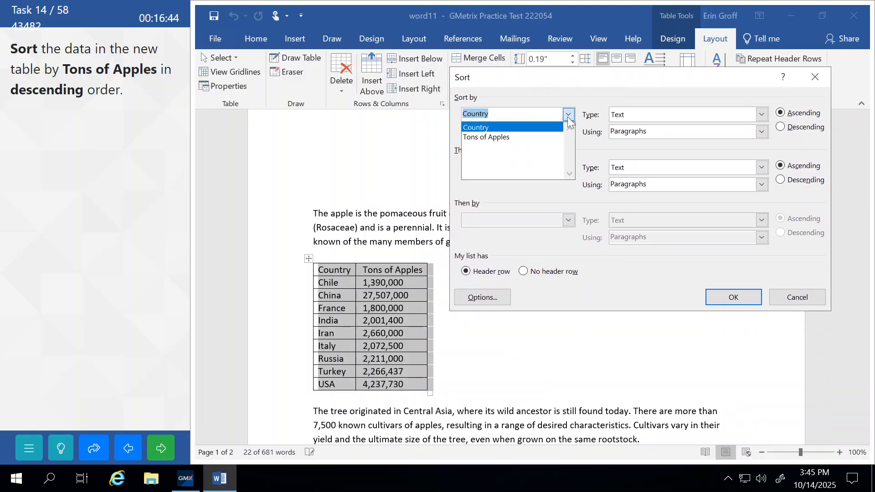
pyautogui.click(490, 137)
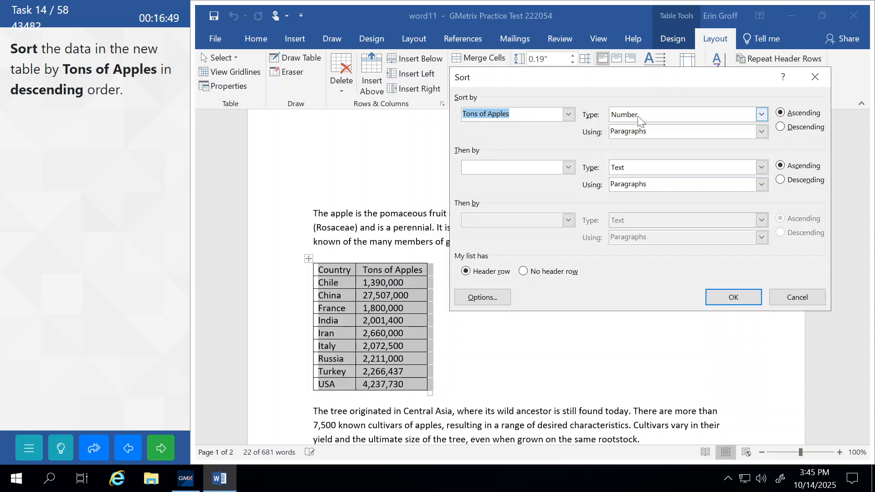
pyautogui.click(781, 128)
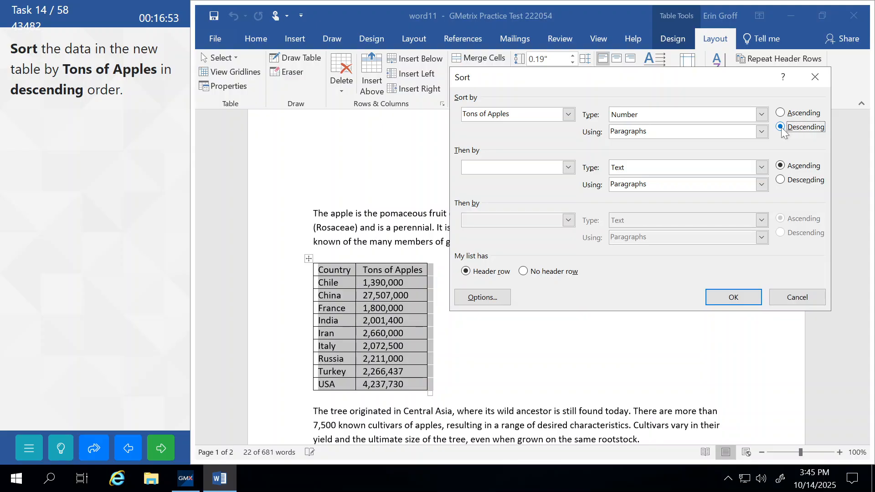
pyautogui.click(743, 302)
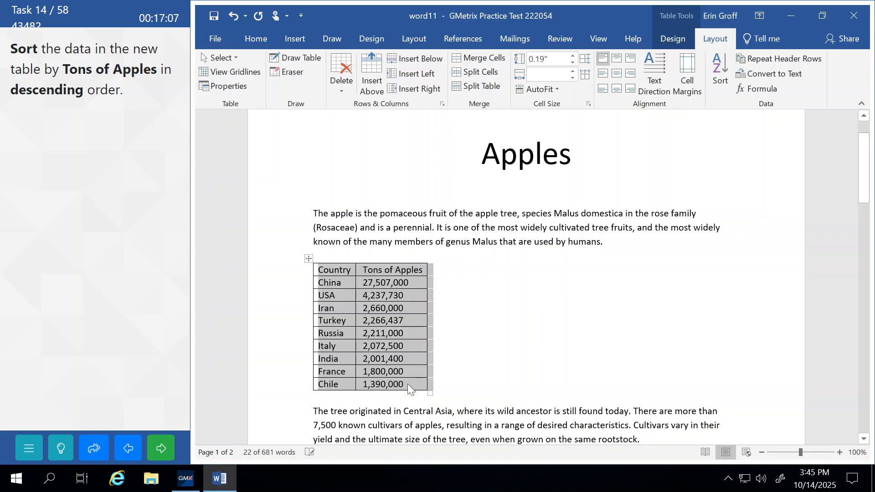
pyautogui.click(343, 425)
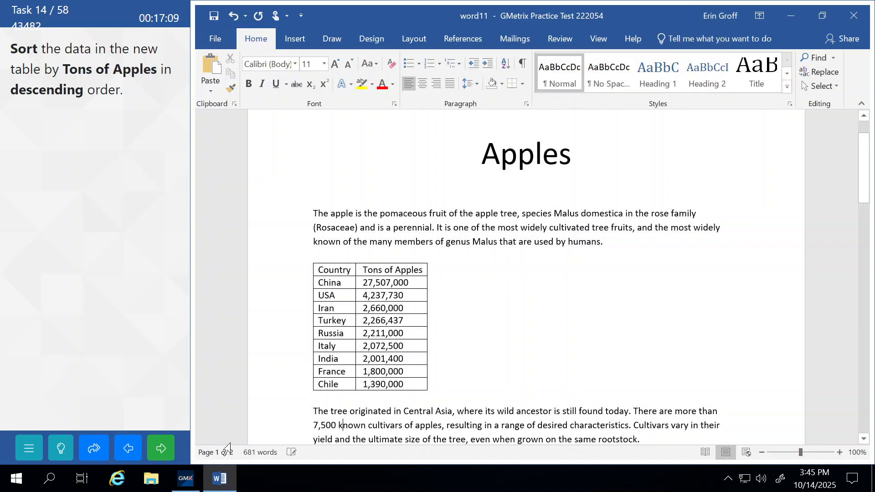
pyautogui.click(163, 451)
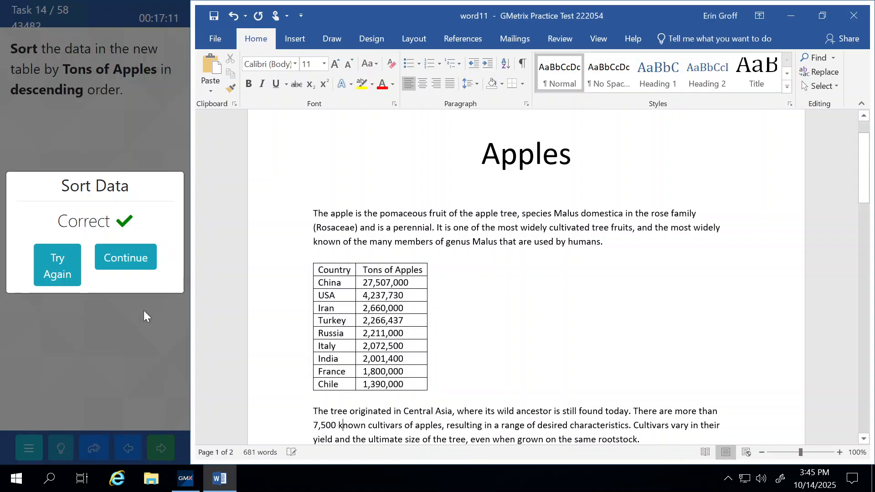
# Continue to Task 15 and place the cursor at the end of page one's first paragraph
pyautogui.click(145, 258)
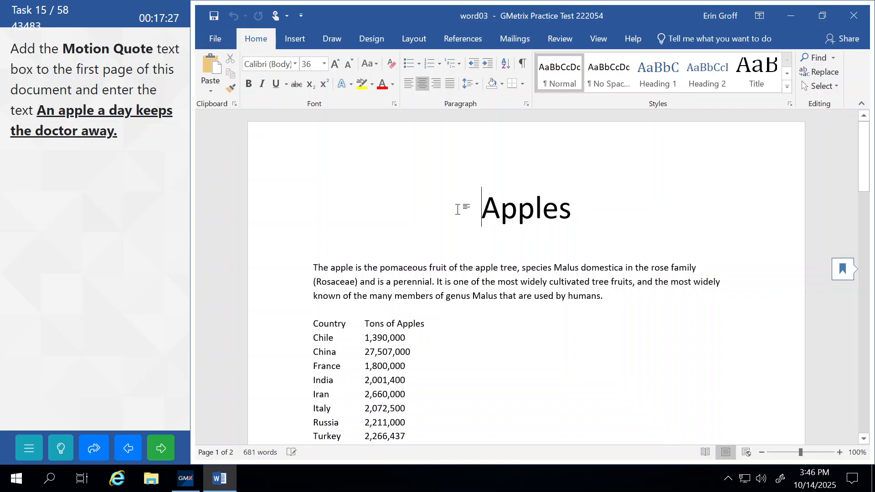
pyautogui.scroll(-3, 461, 207)
pyautogui.scroll(-9, 524, 274)
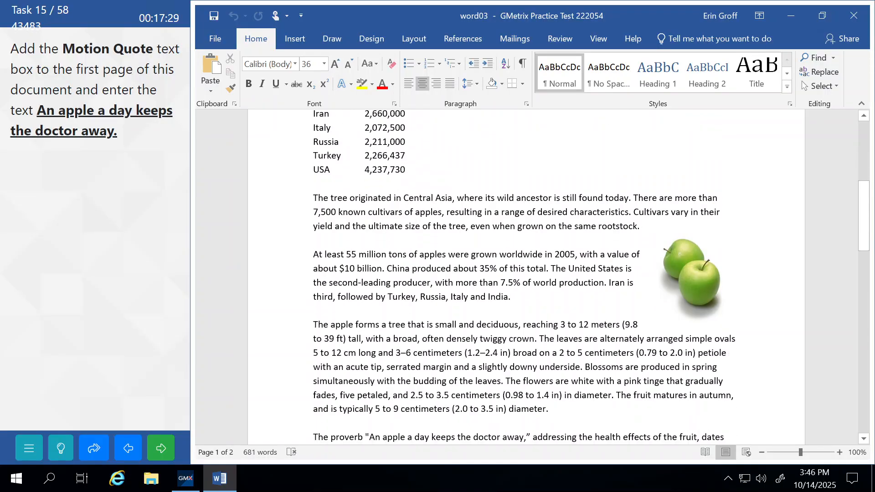
pyautogui.scroll(12, 458, 209)
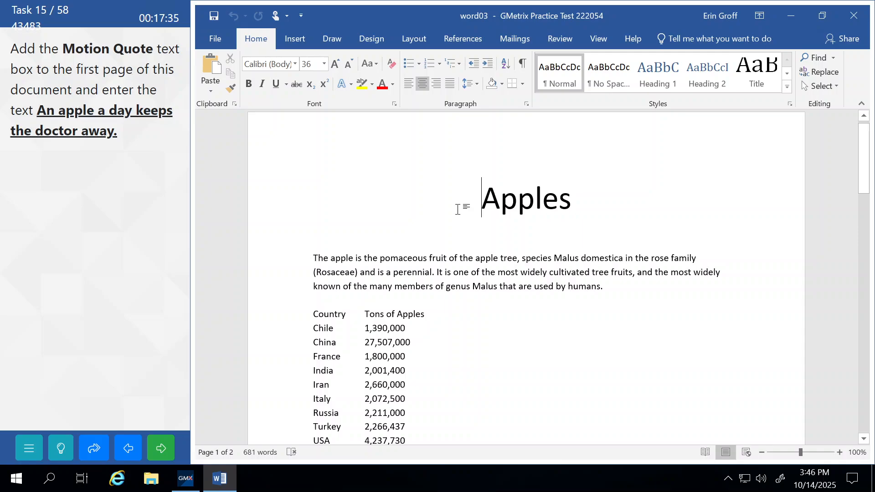
pyautogui.click(603, 287)
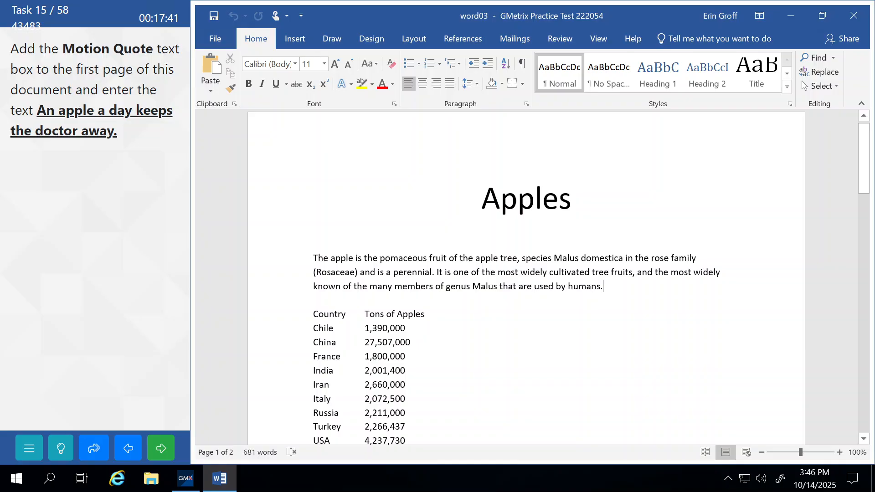
pyautogui.click(294, 38)
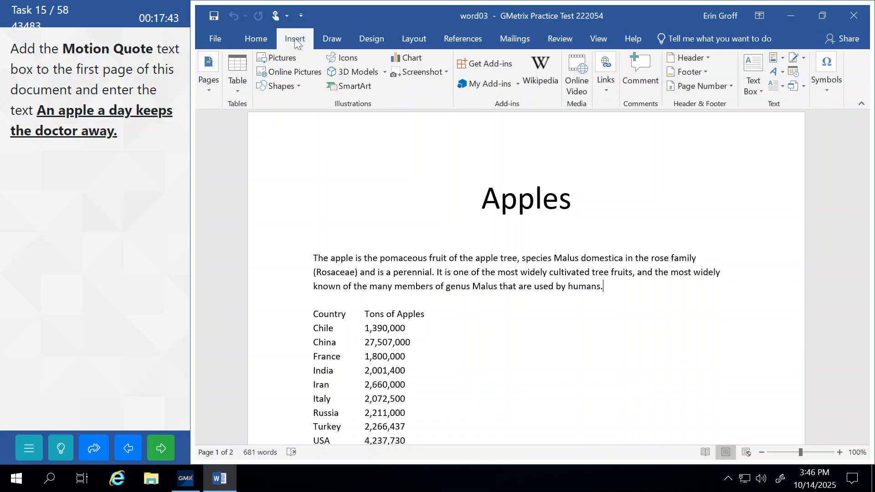
# Insert a Motion Quote text box reading 'An apple a day keeps the doctor away.' and submit it
pyautogui.click(752, 91)
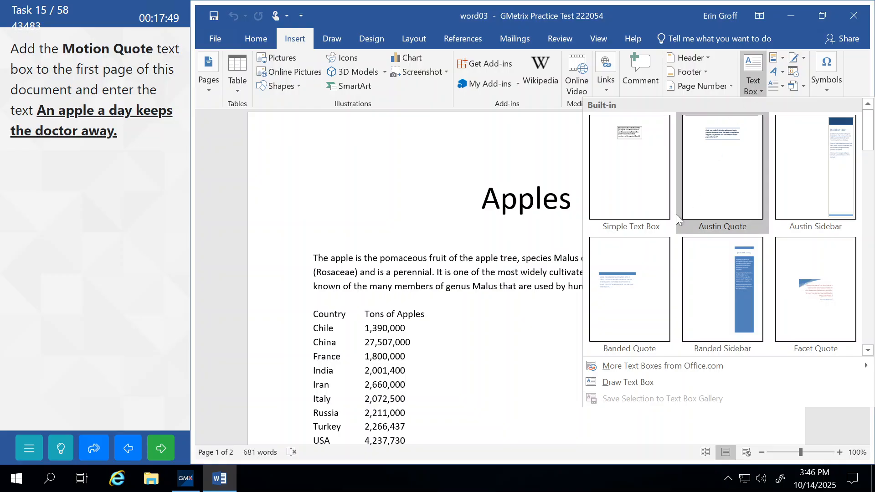
pyautogui.scroll(-3, 673, 219)
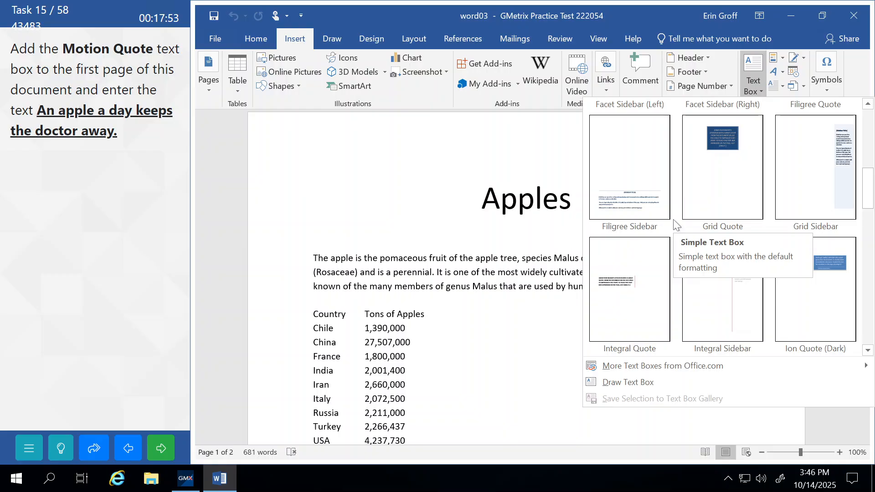
pyautogui.moveTo(870, 187); pyautogui.dragTo(869, 243)
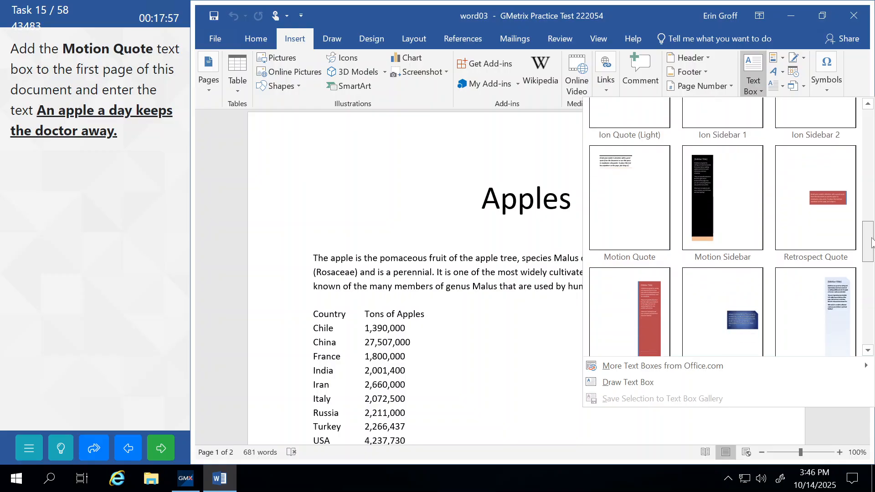
pyautogui.click(619, 202)
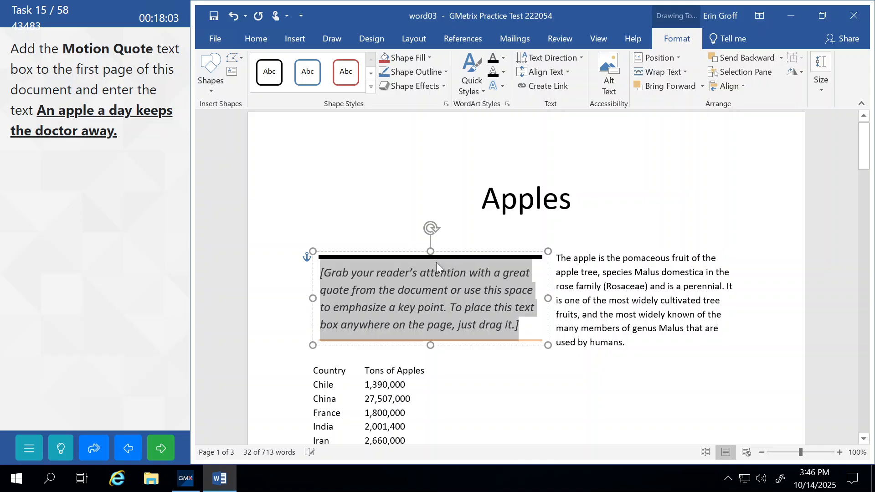
pyautogui.write('An ')
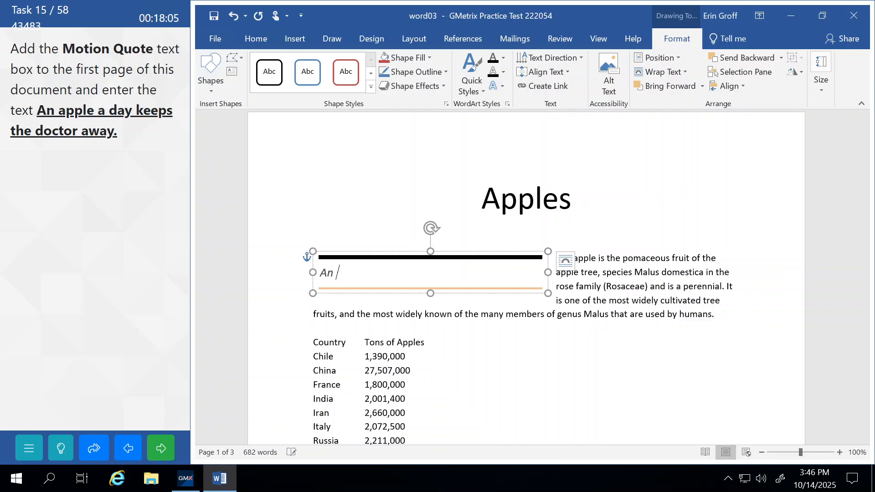
pyautogui.write('apple a day keeps the ')
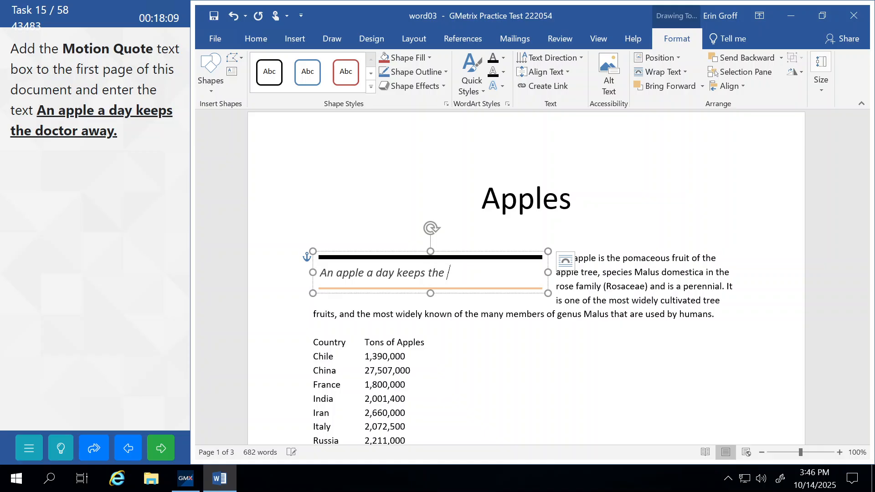
pyautogui.write('doctor away')
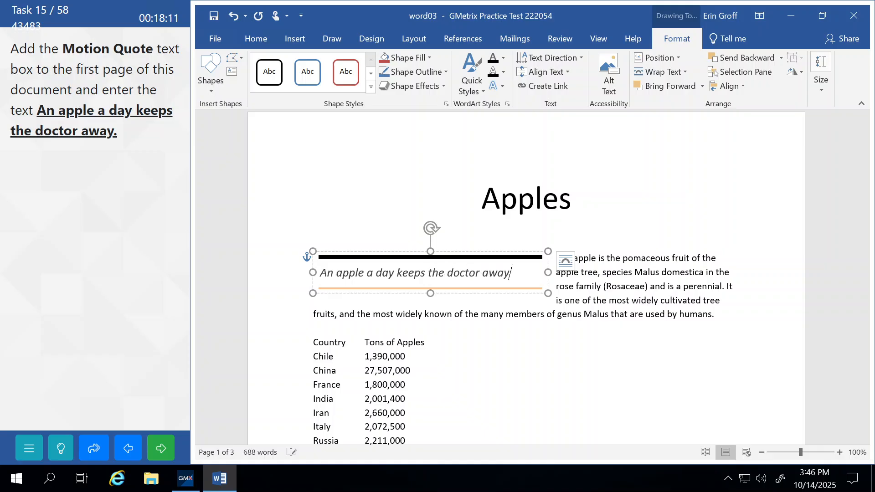
pyautogui.write('.')
pyautogui.click(631, 301)
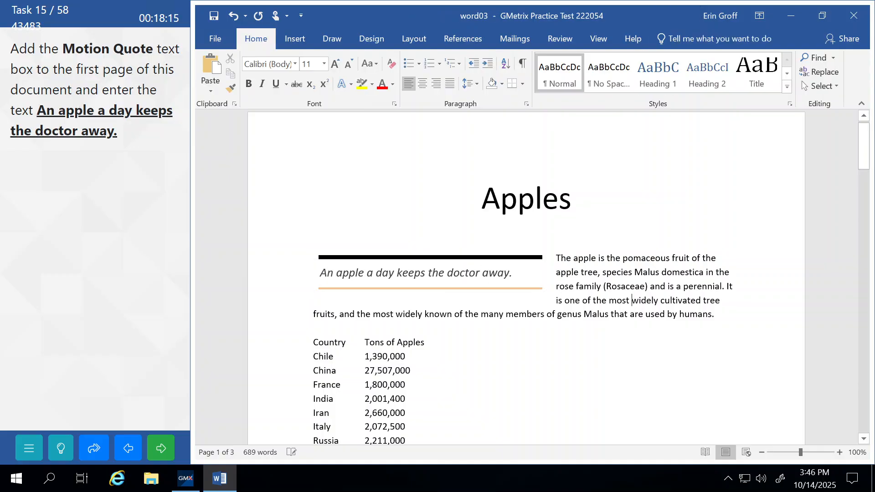
pyautogui.click(164, 450)
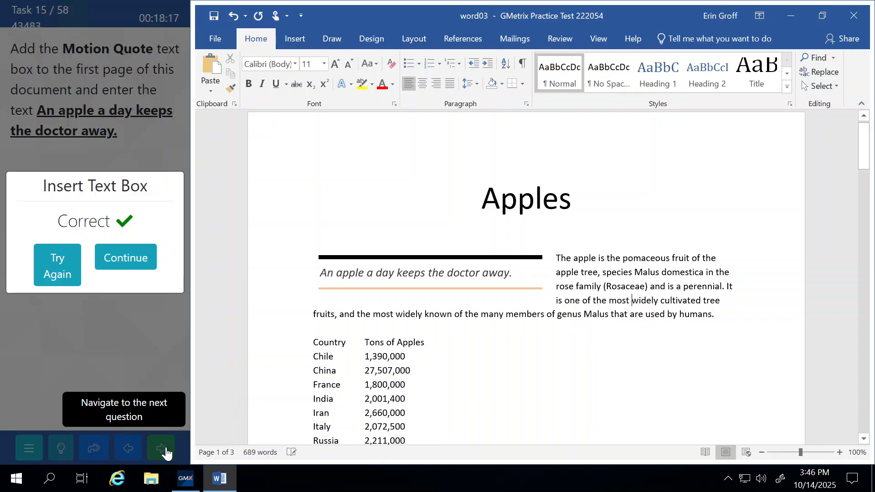
# Continue to Task 16 and convert the country list, Country to USA, into a table
pyautogui.click(139, 258)
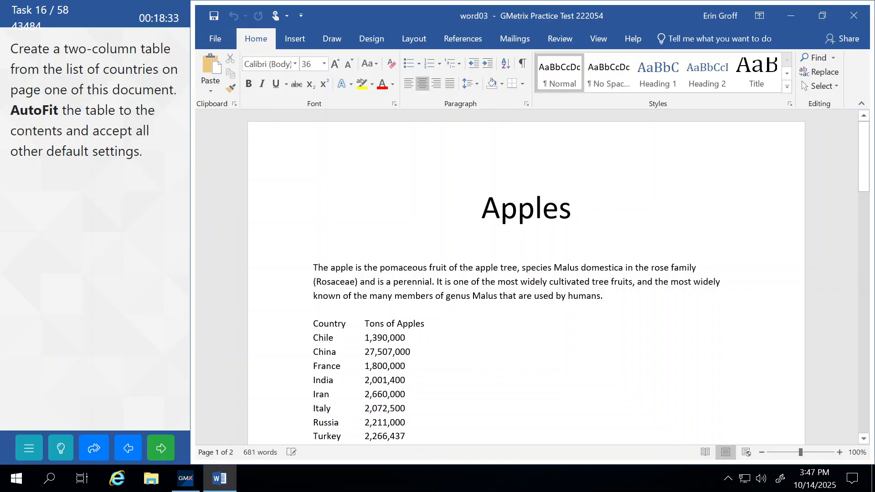
pyautogui.click(335, 268)
pyautogui.scroll(-1, 336, 267)
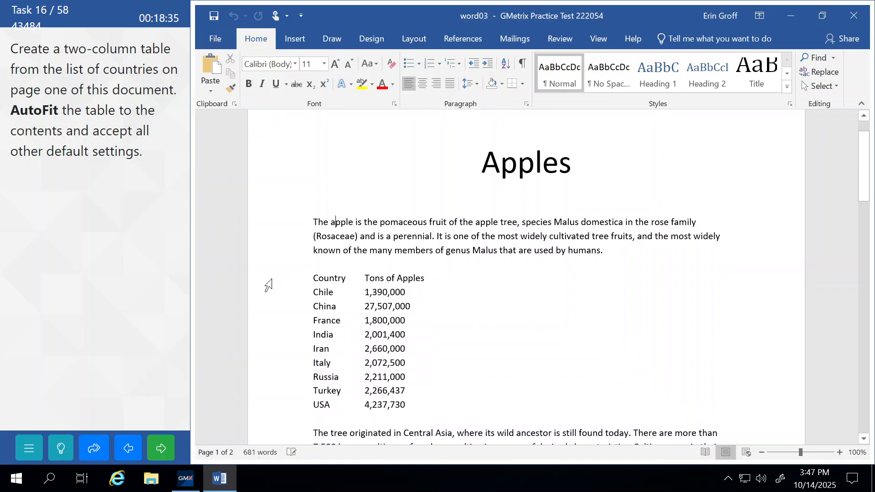
pyautogui.moveTo(266, 284); pyautogui.dragTo(270, 412)
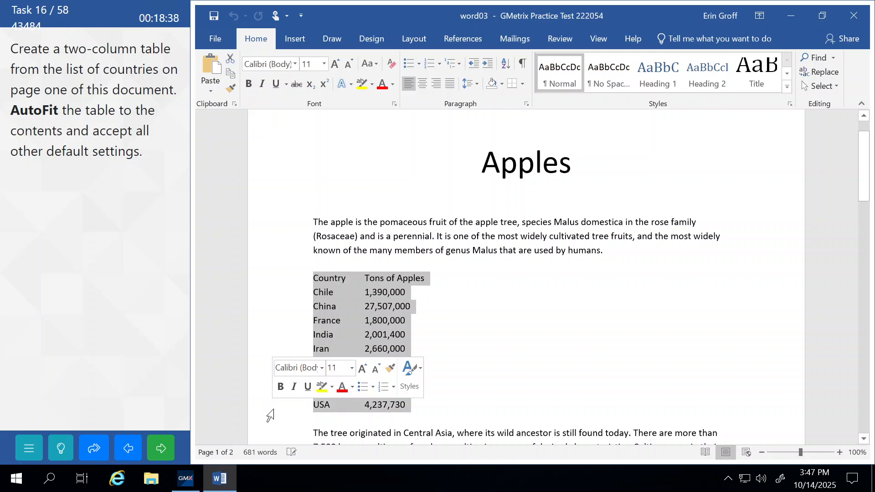
pyautogui.click(297, 42)
pyautogui.click(237, 85)
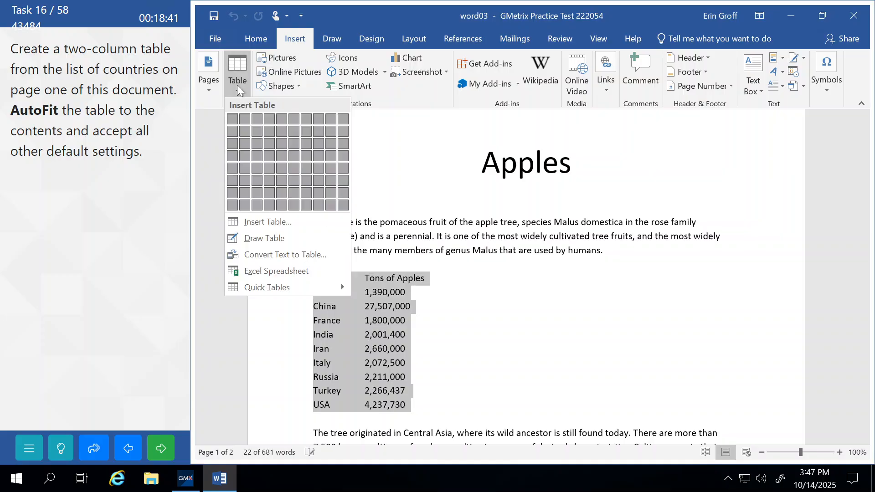
pyautogui.click(256, 223)
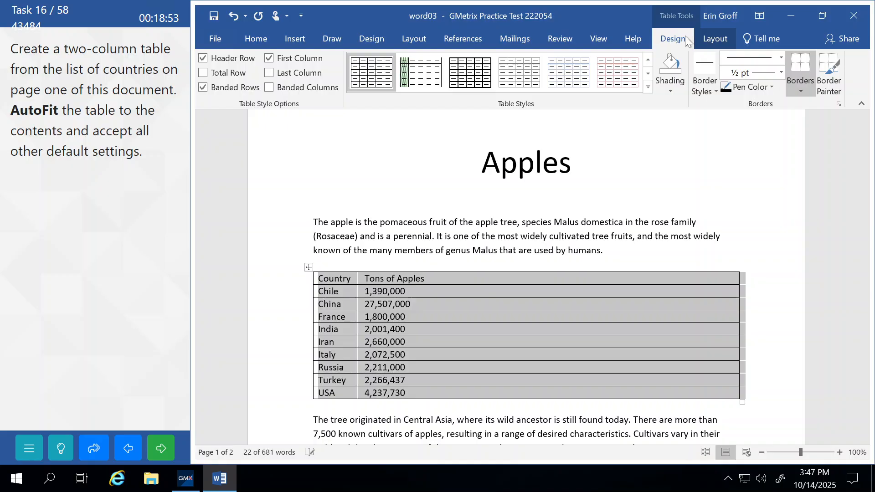
# AutoFit the table to its contents, then submit and continue to Task 17
pyautogui.click(715, 42)
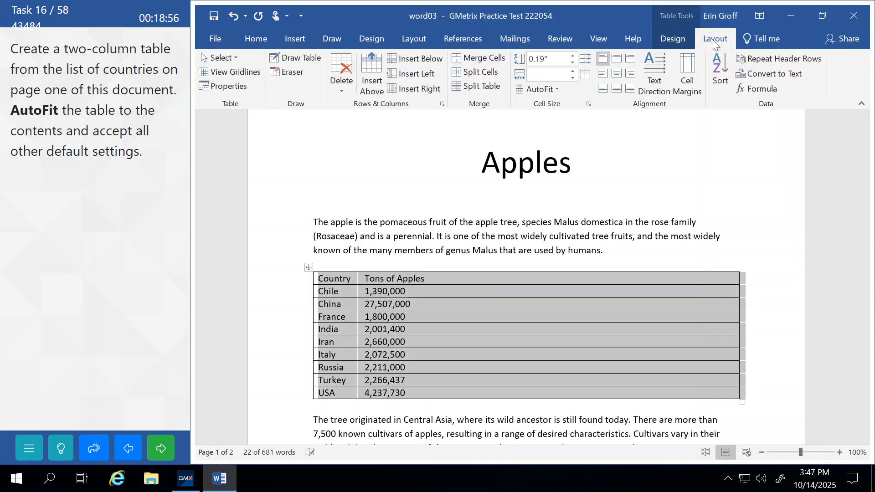
pyautogui.click(557, 88)
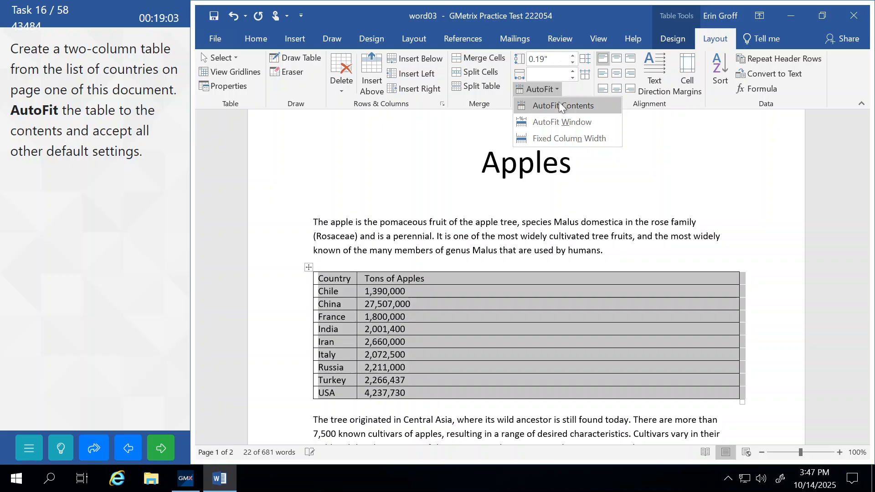
pyautogui.click(562, 106)
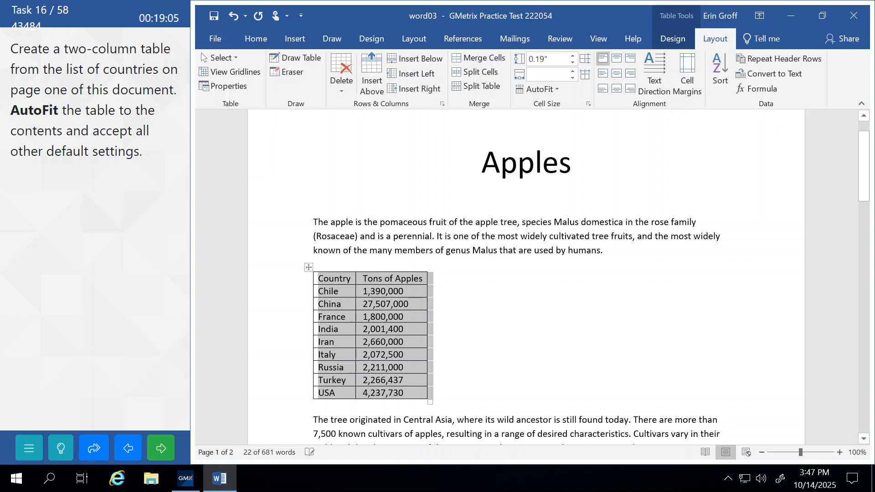
pyautogui.click(380, 236)
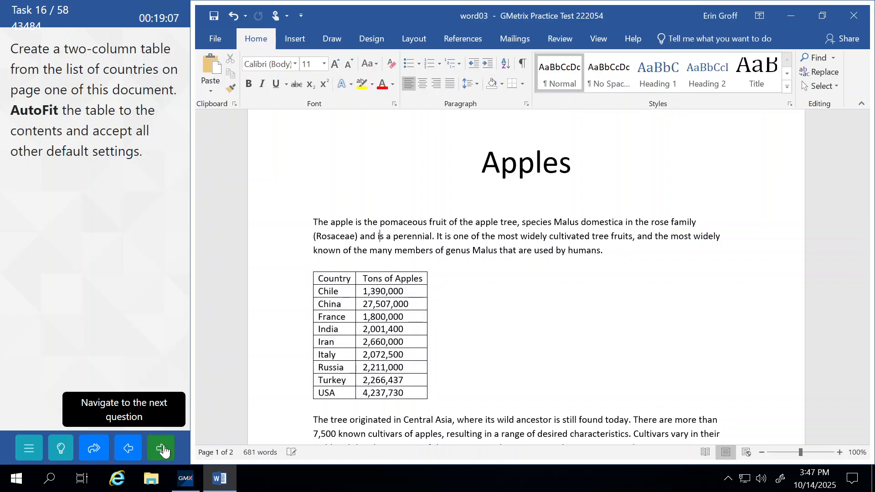
pyautogui.click(164, 450)
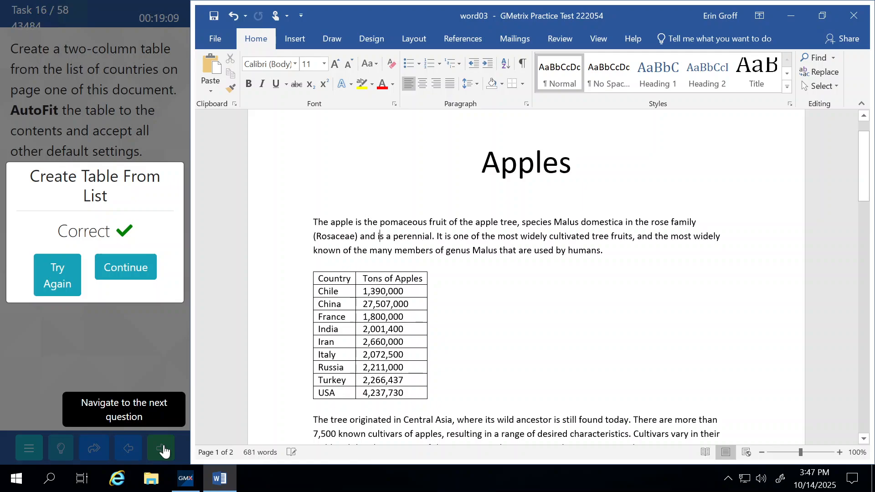
pyautogui.click(152, 272)
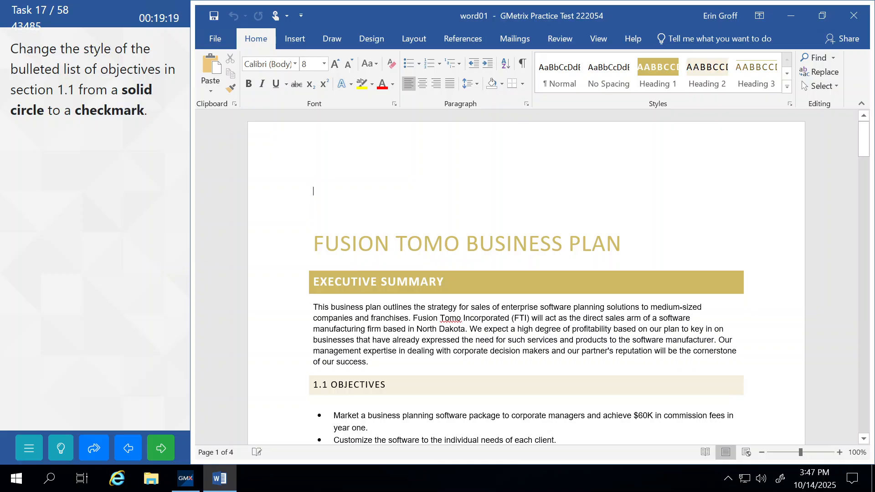
# Apply checkmark bullets to the section 1.1 Objectives list
pyautogui.scroll(-3, 526, 278)
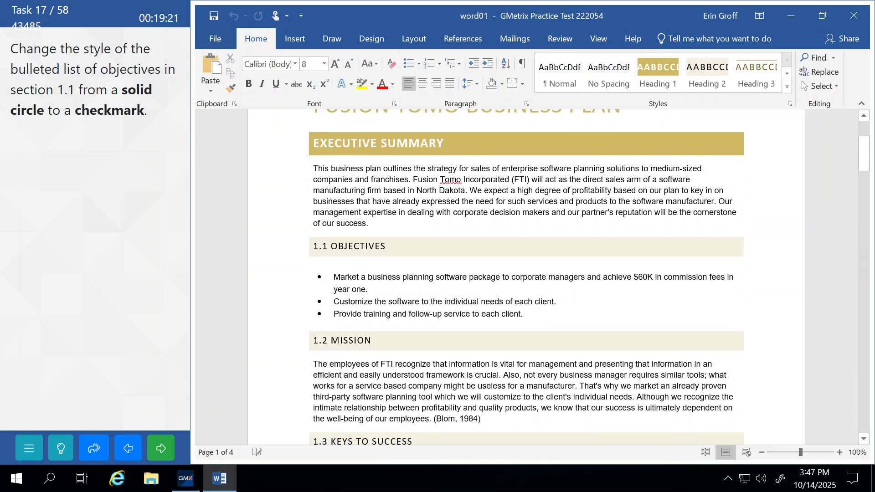
pyautogui.moveTo(261, 277); pyautogui.dragTo(270, 316)
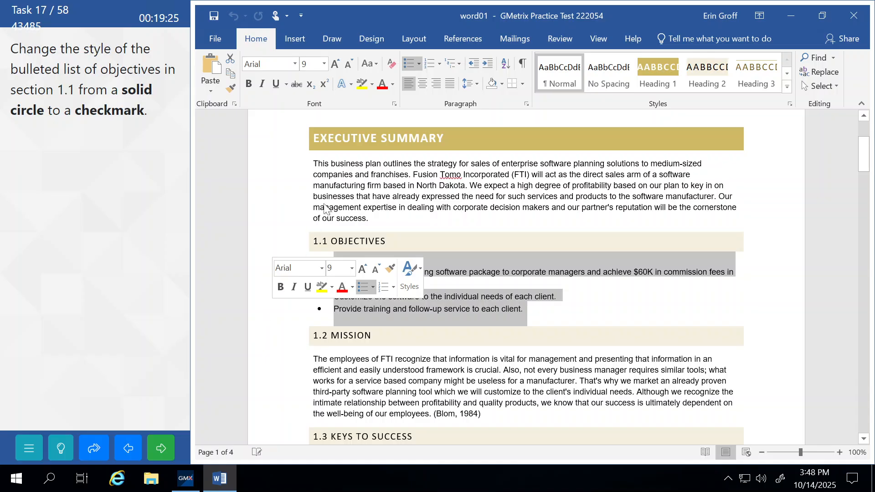
pyautogui.click(419, 64)
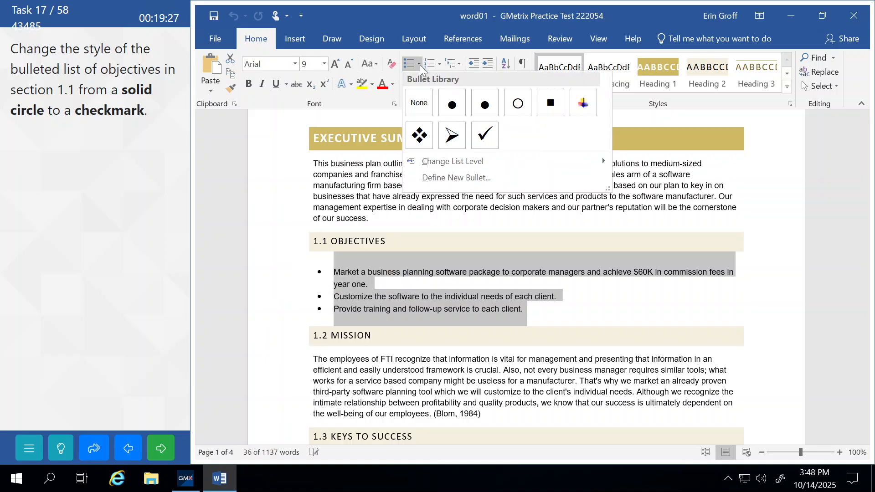
pyautogui.click(486, 135)
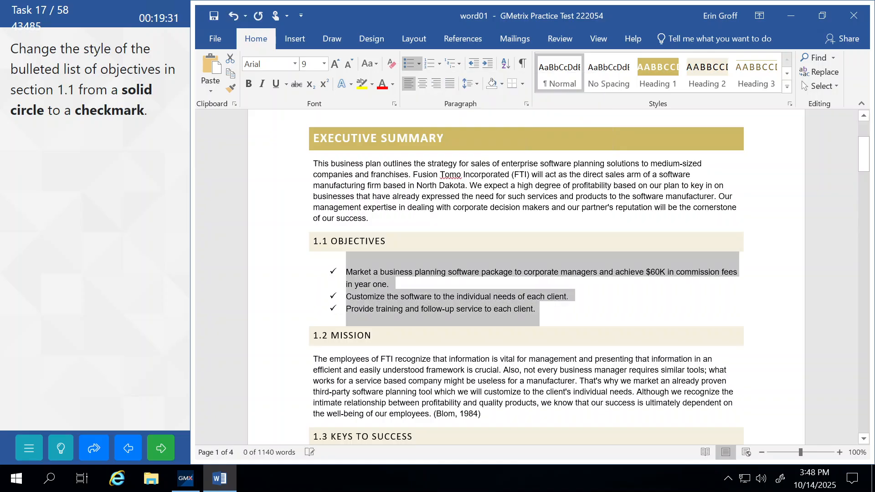
# Submit the bullets task for grading and continue to Task 18
pyautogui.click(369, 370)
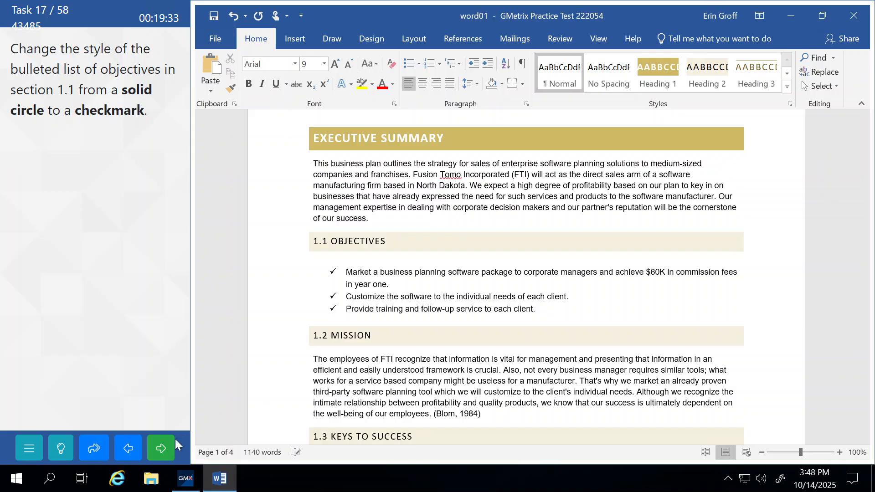
pyautogui.click(165, 450)
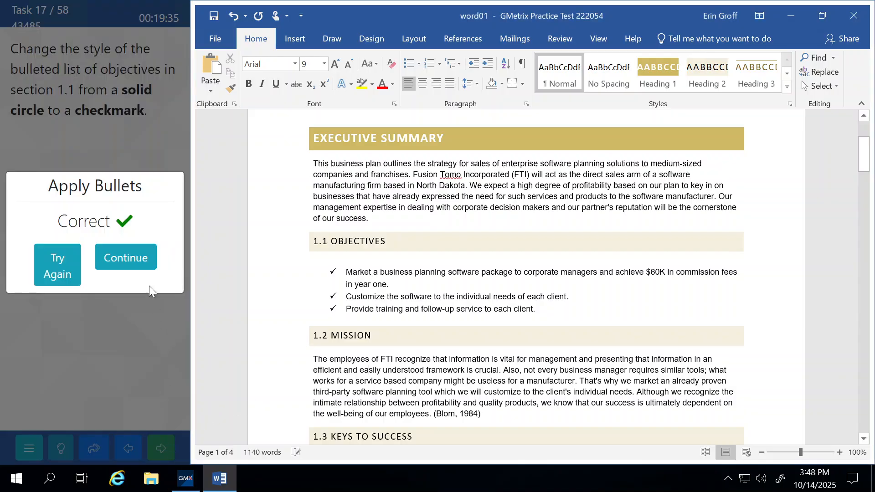
pyautogui.click(144, 246)
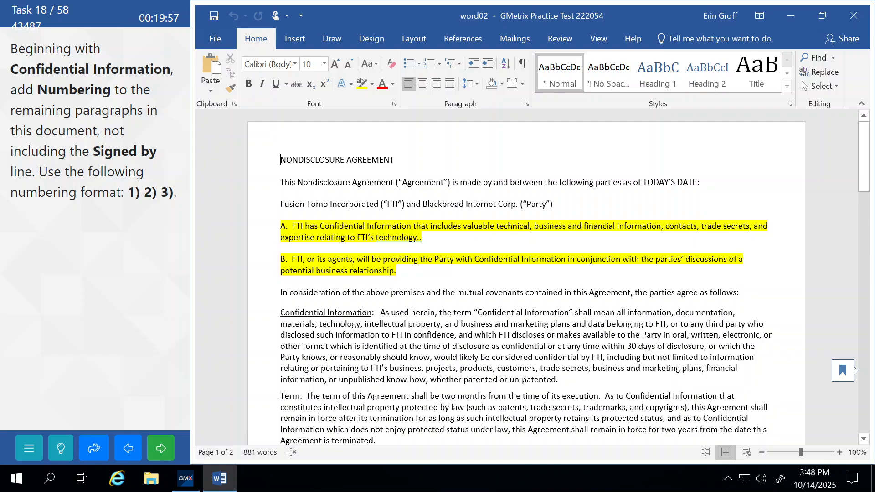
# Number the paragraphs from Confidential Information onward with the 1) 2) 3) format
pyautogui.scroll(-3, 526, 278)
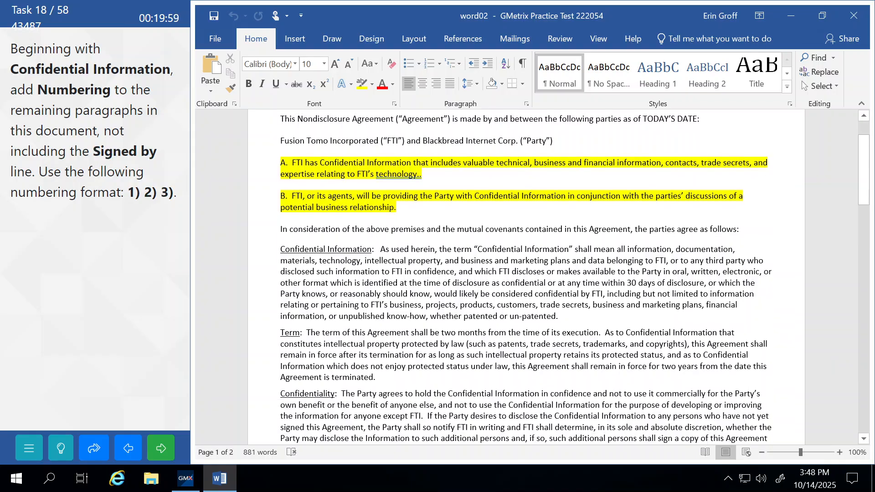
pyautogui.scroll(-6, 527, 278)
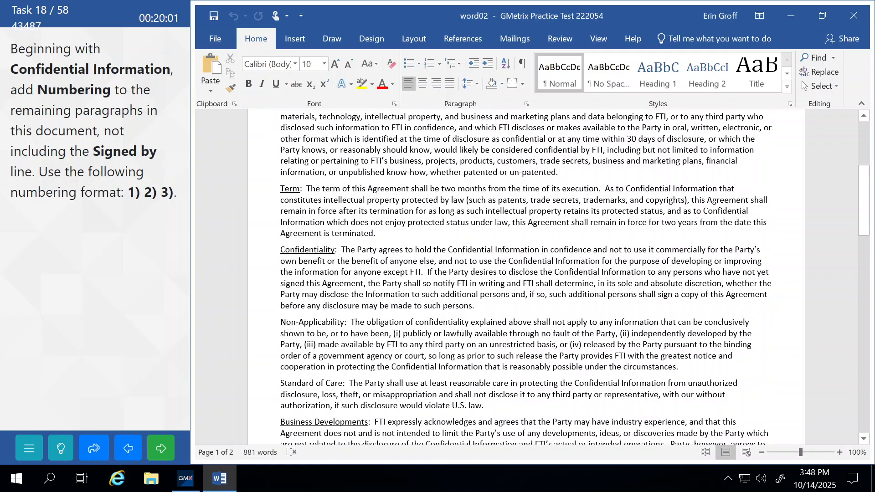
pyautogui.scroll(2, 526, 278)
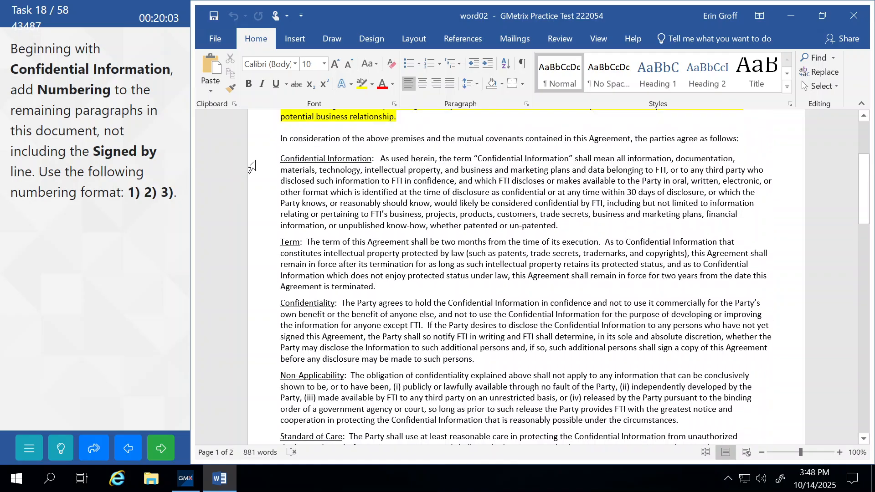
pyautogui.moveTo(254, 165); pyautogui.dragTo(279, 329)
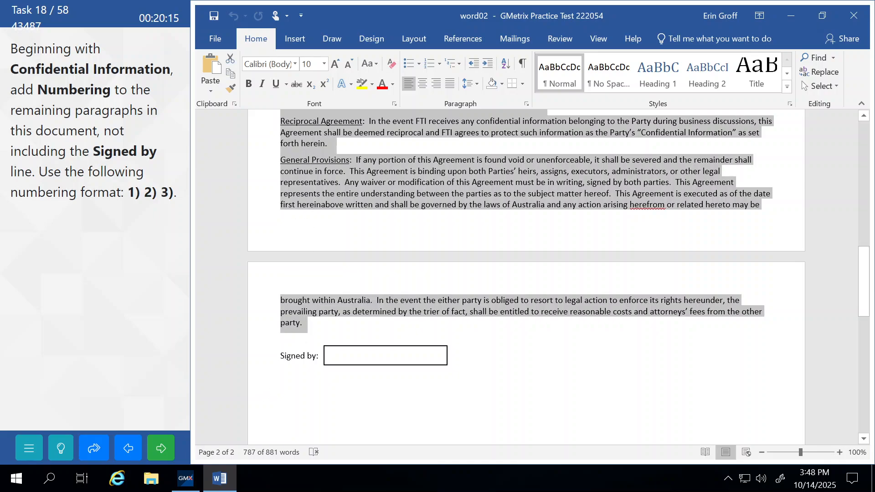
pyautogui.click(440, 67)
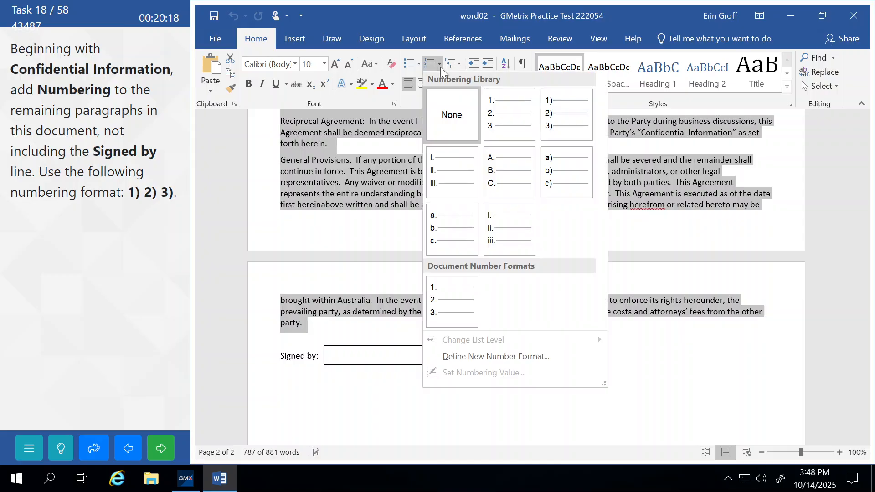
pyautogui.click(558, 111)
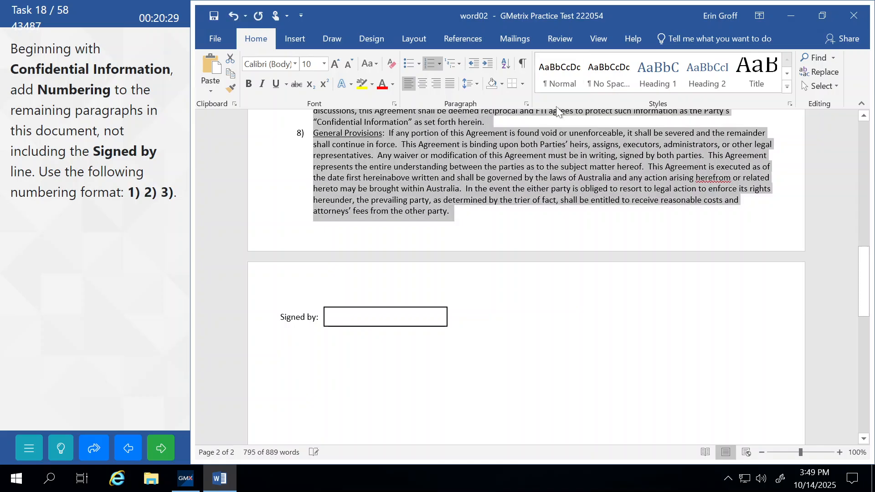
# Review the new numbering, submit the task and continue to Task 19
pyautogui.click(441, 177)
pyautogui.scroll(6, 441, 177)
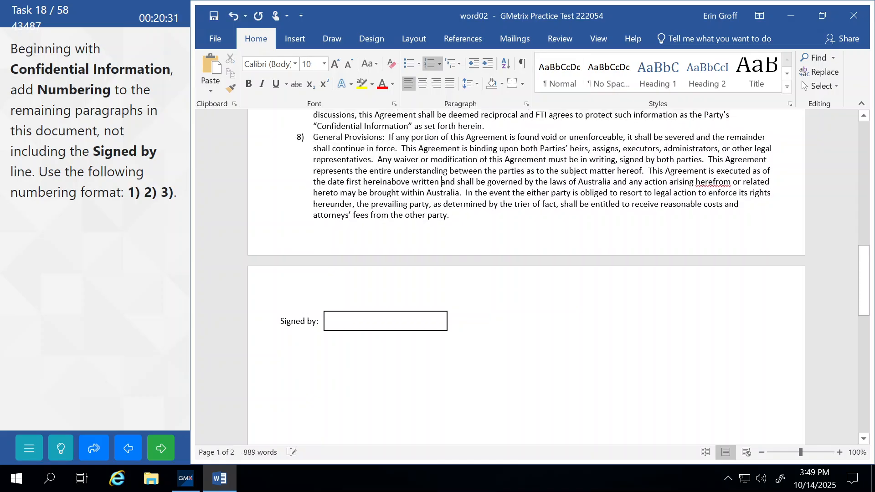
pyautogui.scroll(10, 524, 274)
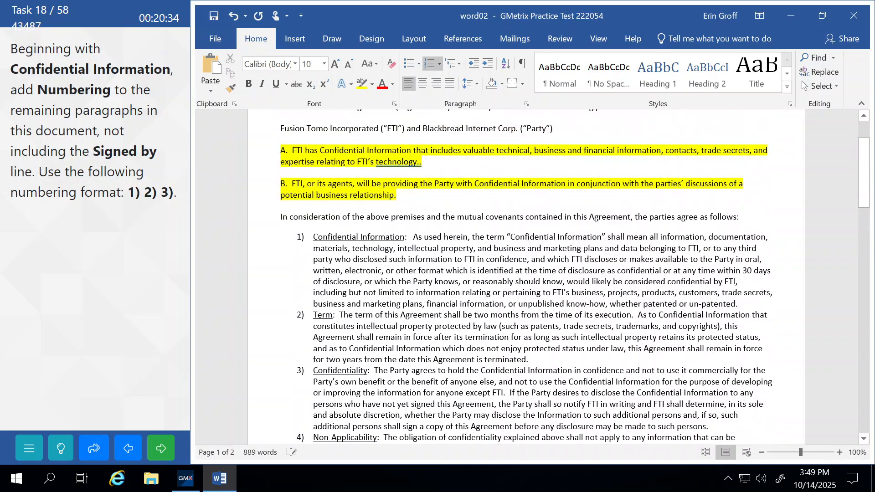
pyautogui.click(164, 451)
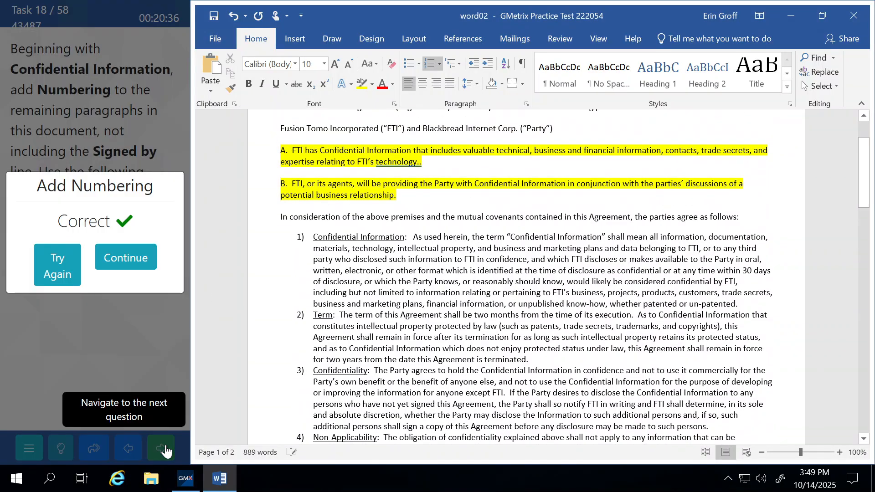
pyautogui.click(135, 268)
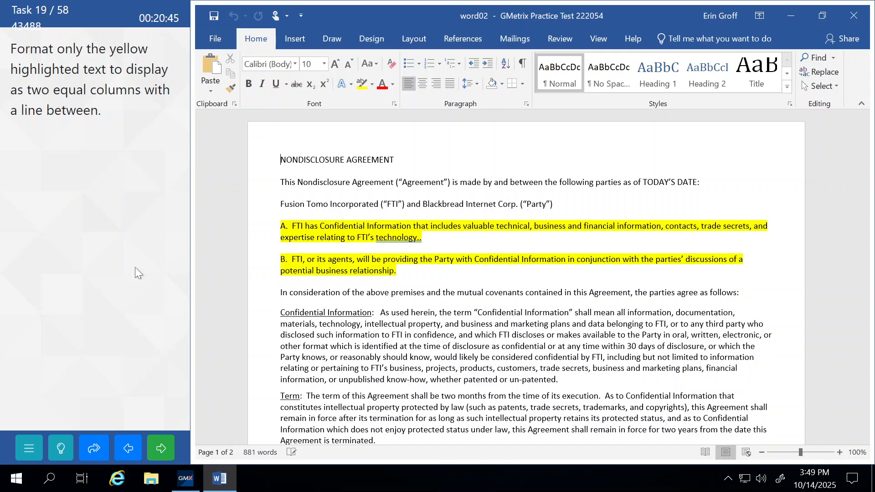
# Format highlighted paragraphs A and B as two columns with a line between
pyautogui.doubleClick(252, 228)
pyautogui.moveTo(256, 257); pyautogui.dragTo(257, 273)
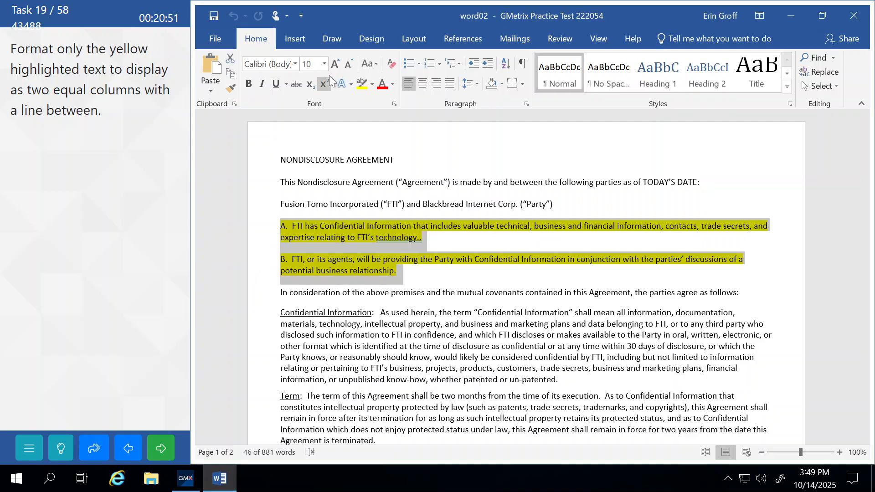
pyautogui.click(414, 40)
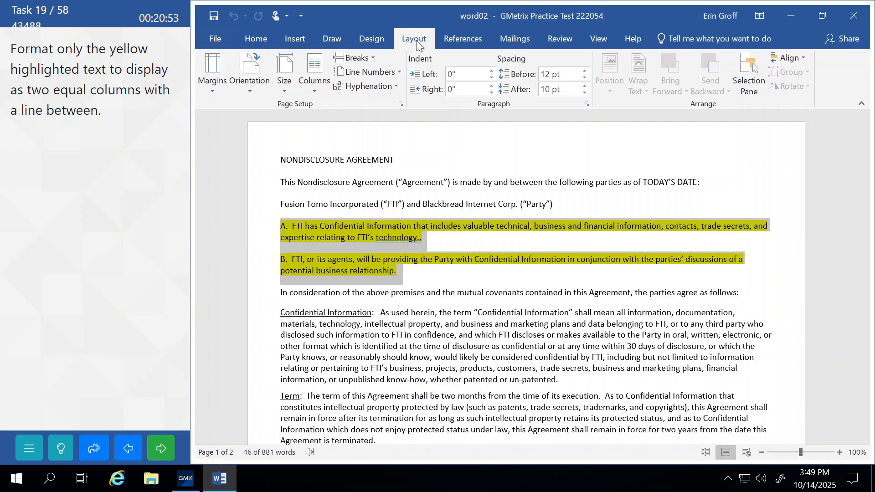
pyautogui.click(311, 89)
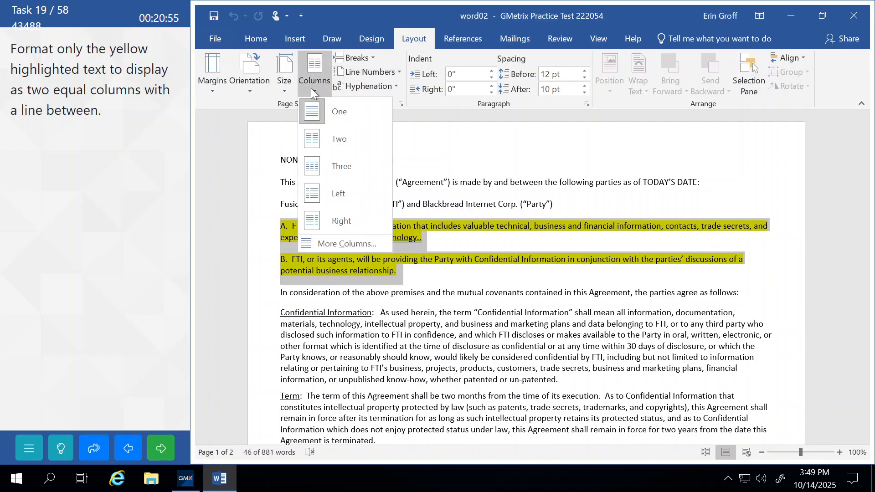
pyautogui.click(333, 244)
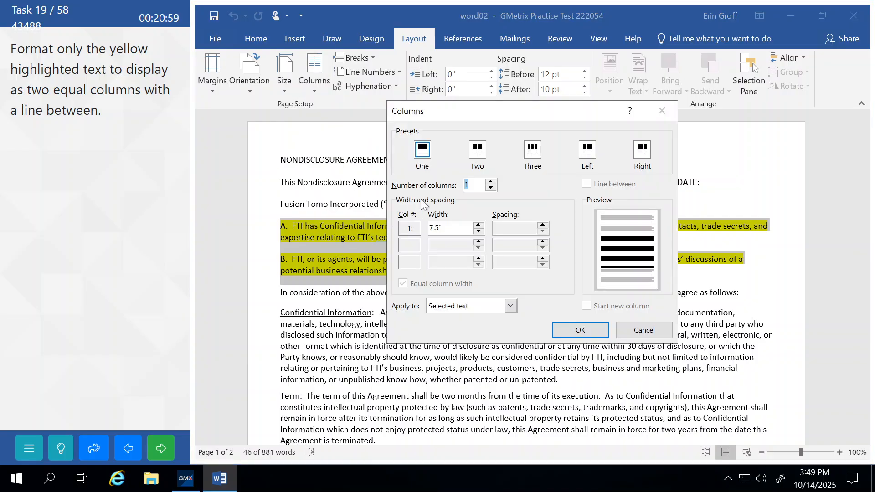
pyautogui.click(491, 183)
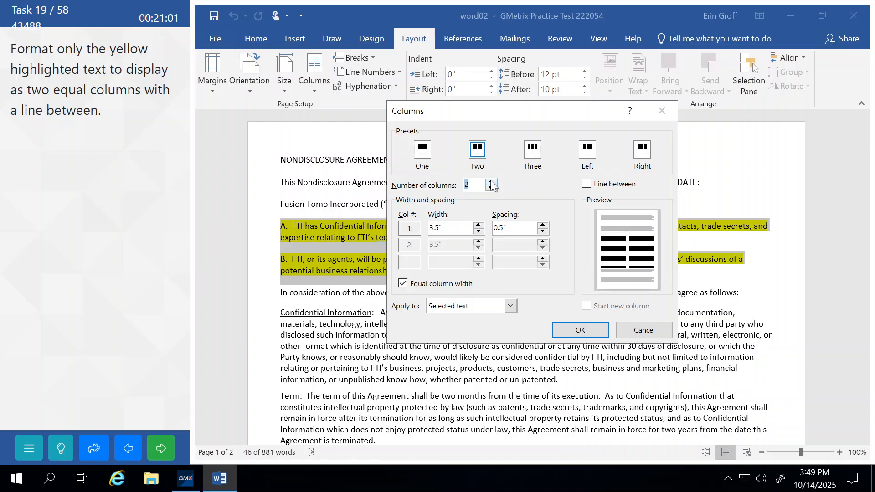
pyautogui.click(586, 185)
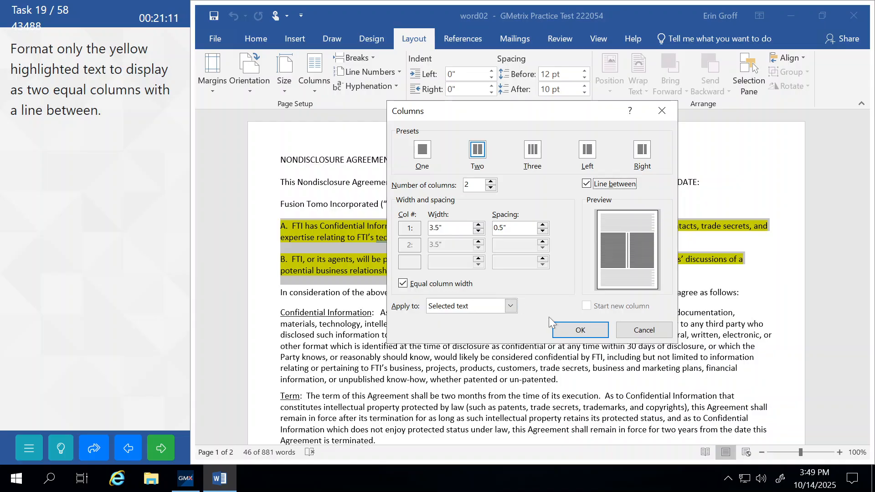
pyautogui.click(560, 328)
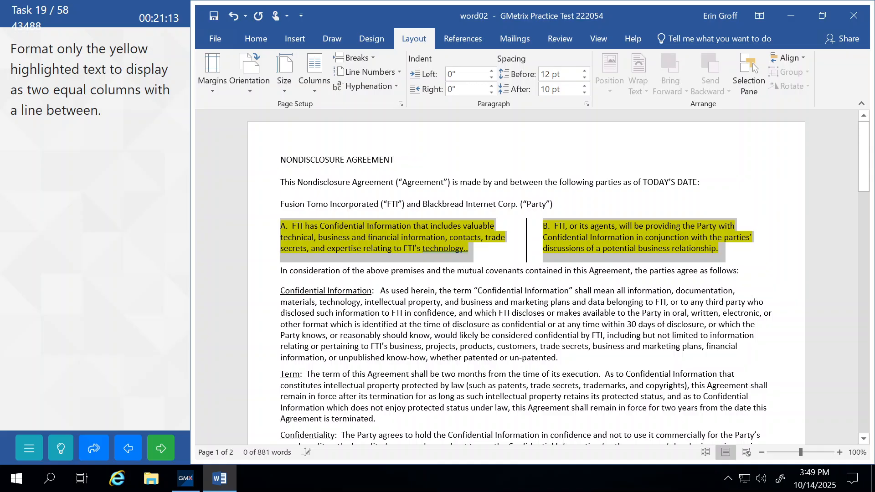
# Submit the columns task for grading and continue to the footer task
pyautogui.click(343, 358)
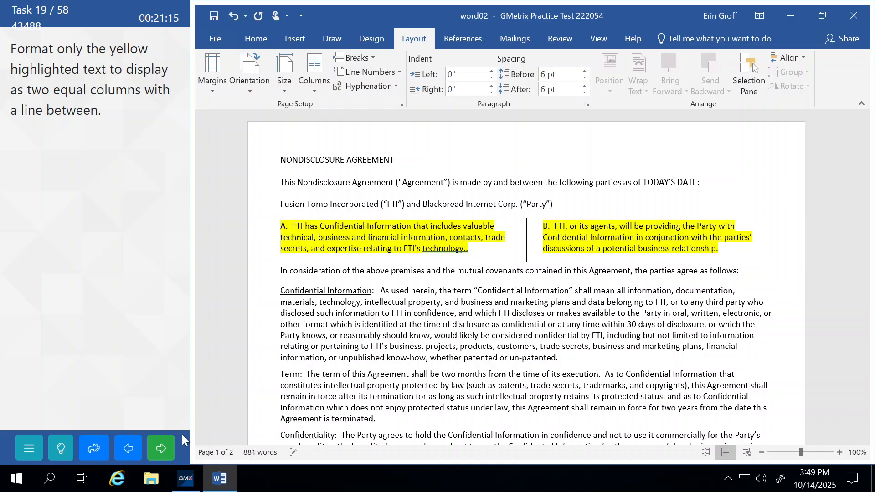
pyautogui.click(163, 449)
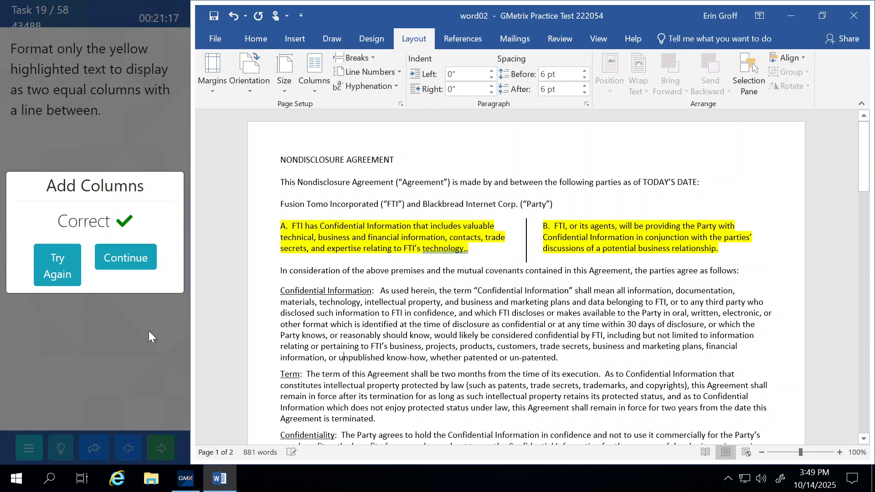
pyautogui.click(141, 255)
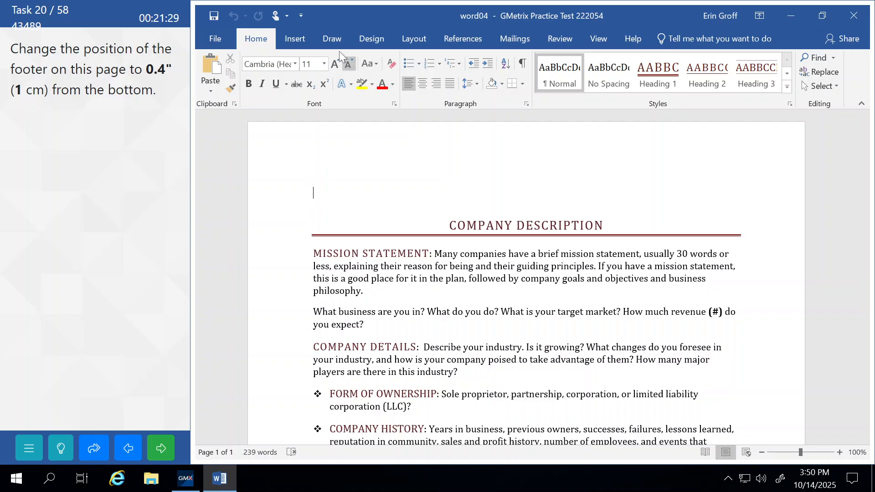
# Set the FusionTomo Inc. footer distance from bottom to 0.4"
pyautogui.click(293, 40)
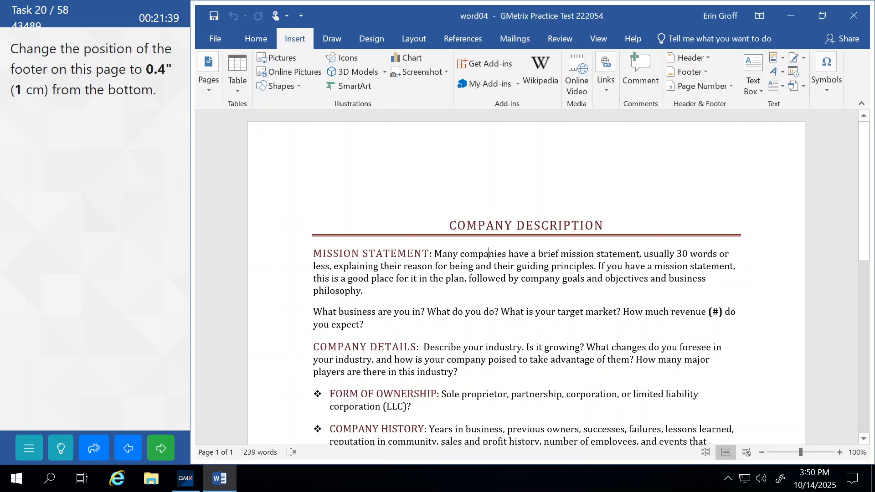
pyautogui.scroll(-3, 489, 126)
pyautogui.scroll(-7, 489, 126)
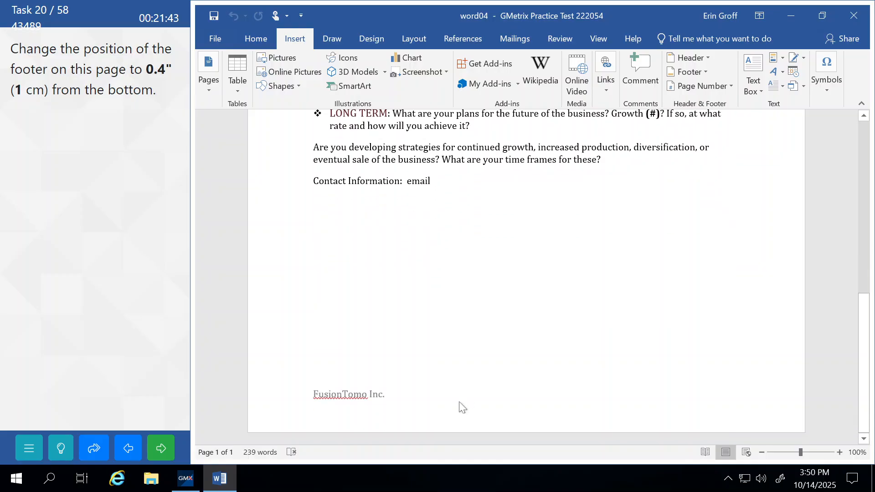
pyautogui.doubleClick(460, 403)
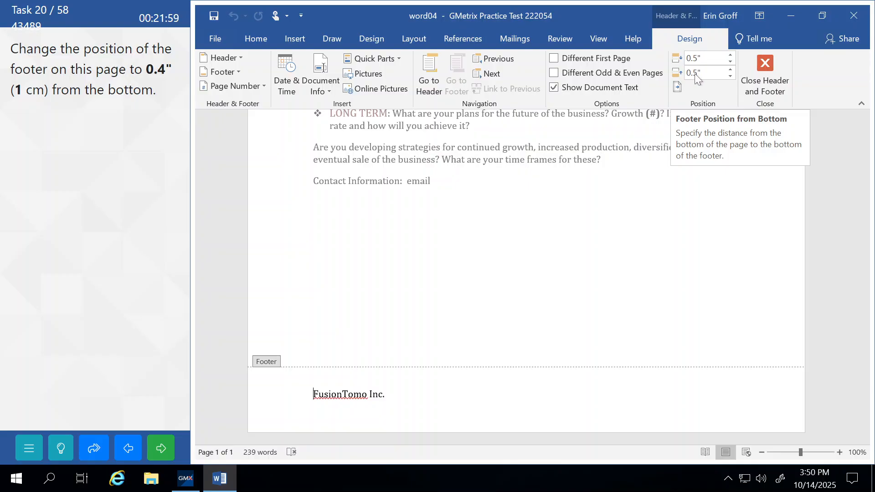
pyautogui.doubleClick(728, 77)
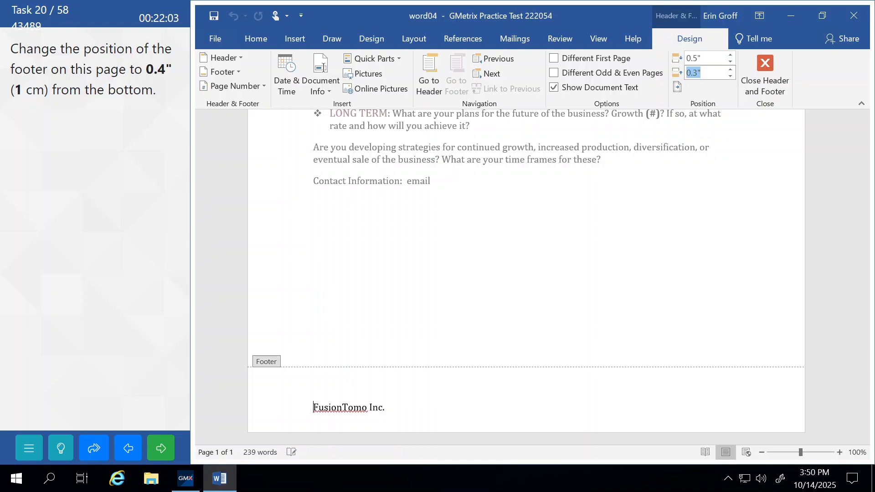
pyautogui.click(693, 74)
pyautogui.press('Delete')
pyautogui.write('4')
pyautogui.press('Return')
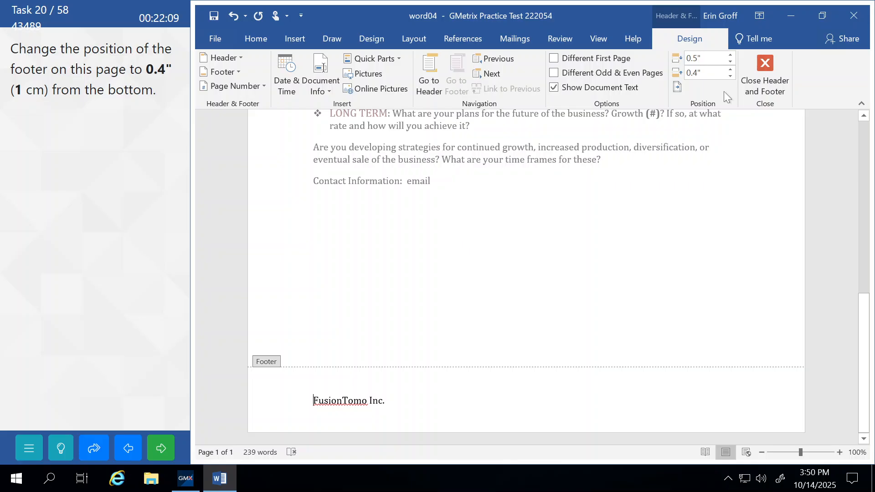
# Exit footer editing, submit the Edit Footer task and continue to the next task
pyautogui.click(68, 447)
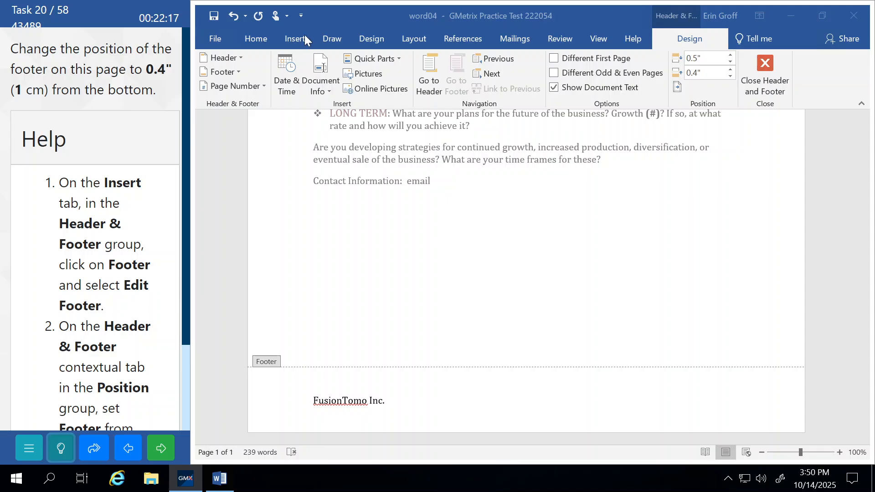
pyautogui.click(766, 66)
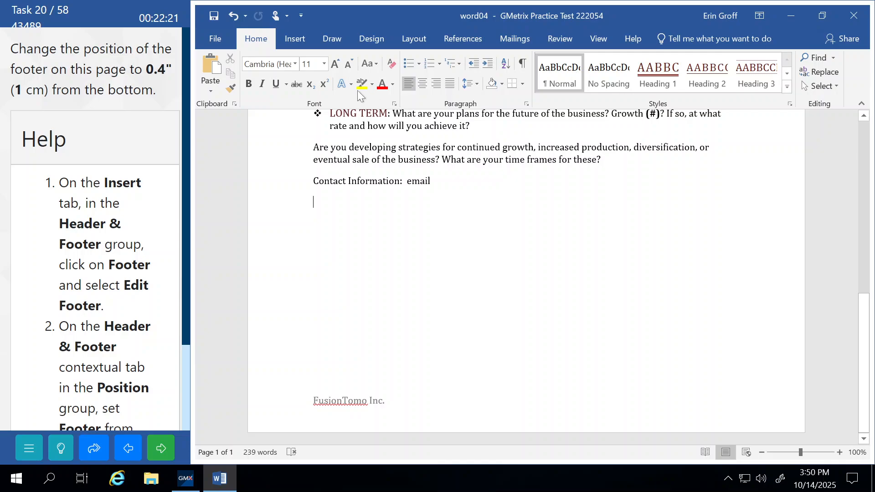
pyautogui.click(297, 39)
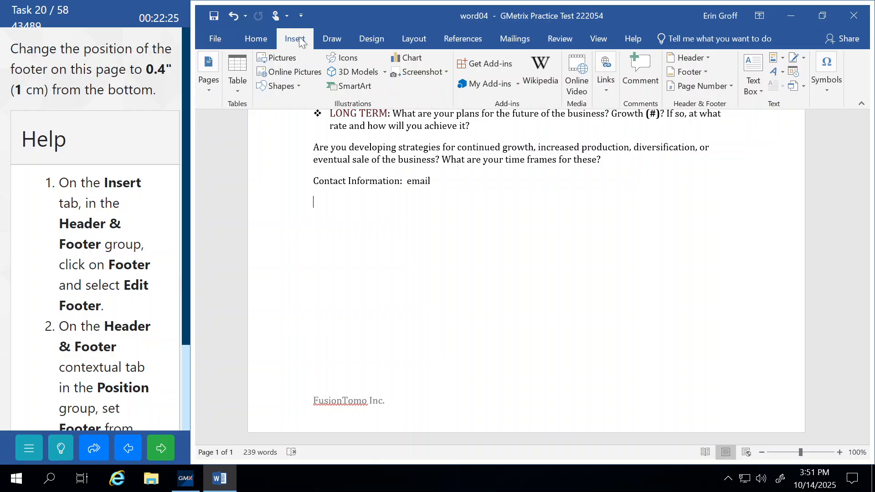
pyautogui.click(706, 76)
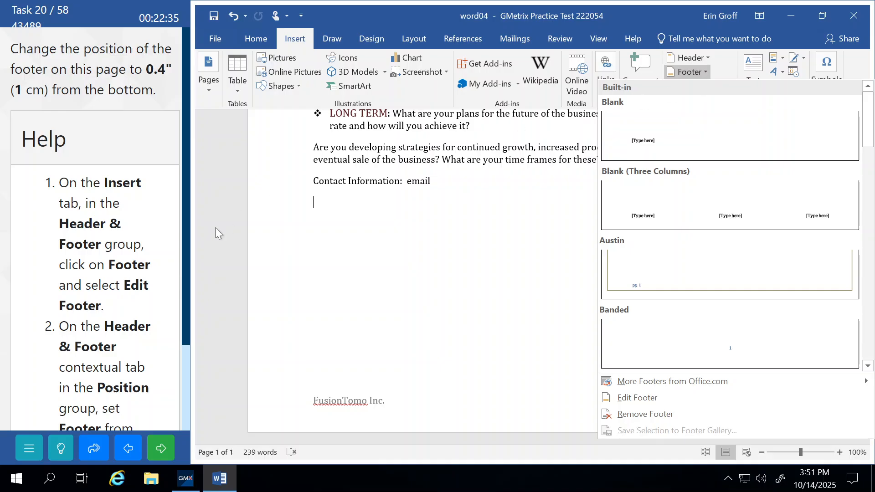
pyautogui.click(634, 397)
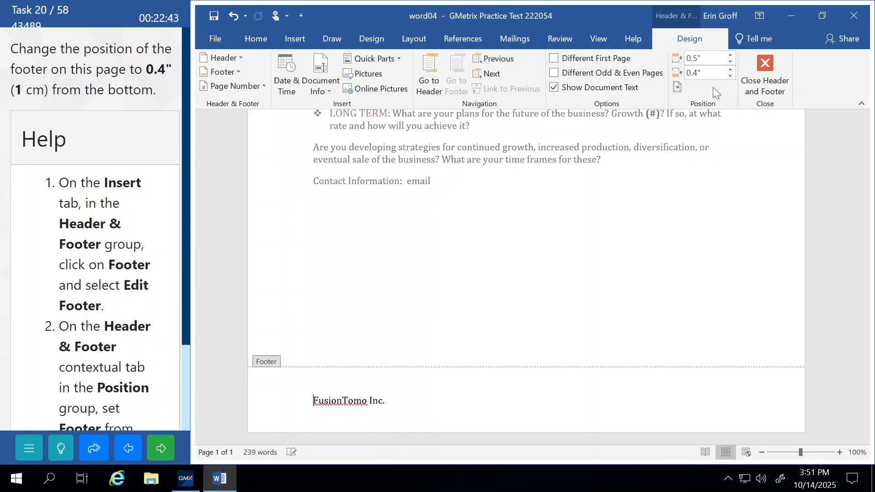
pyautogui.click(766, 75)
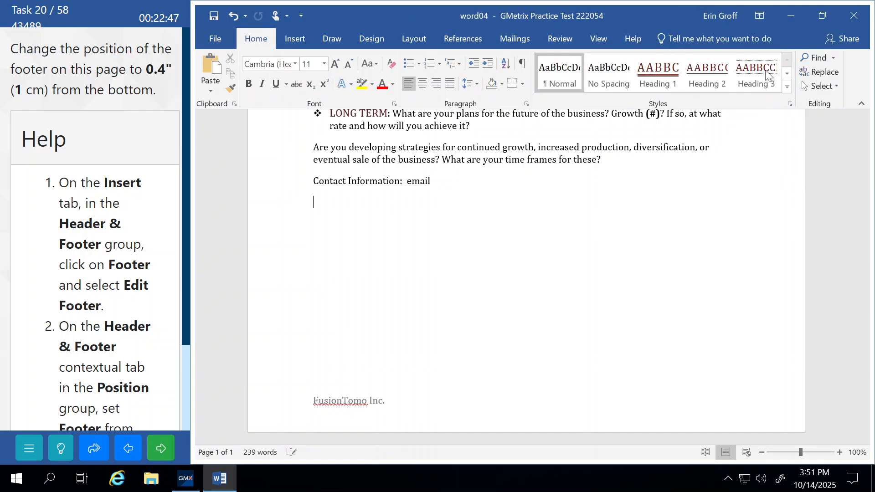
pyautogui.click(158, 448)
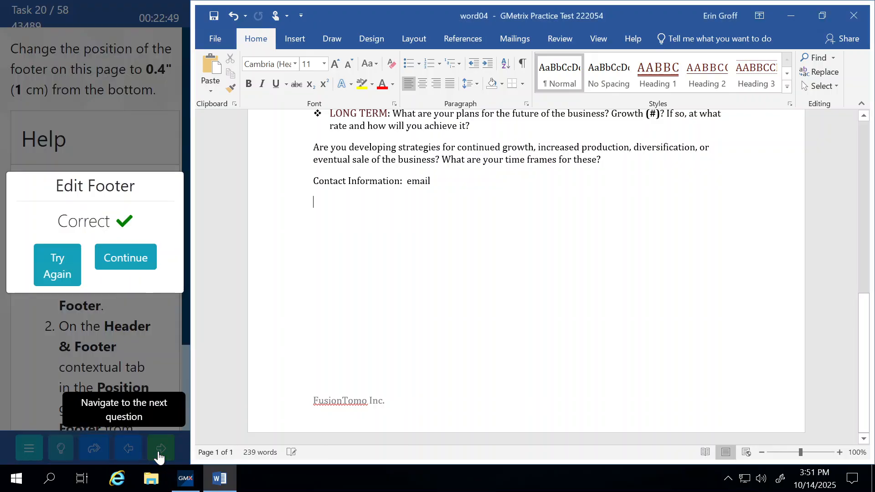
pyautogui.click(146, 264)
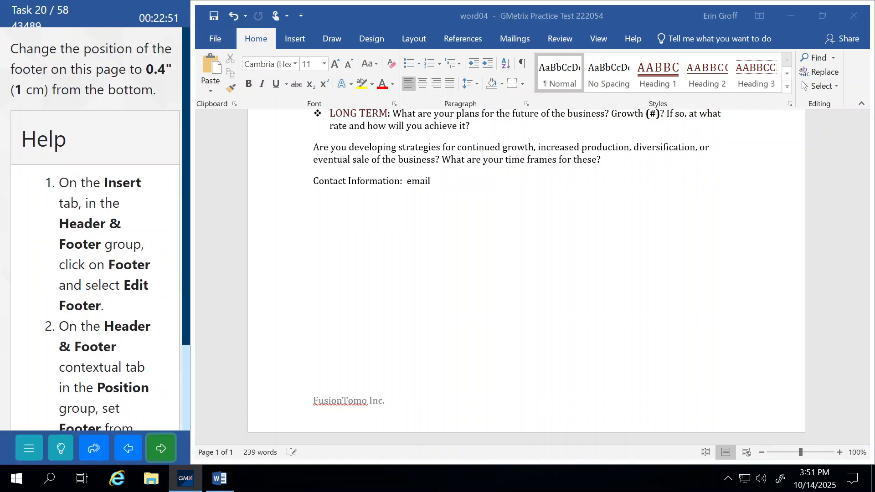
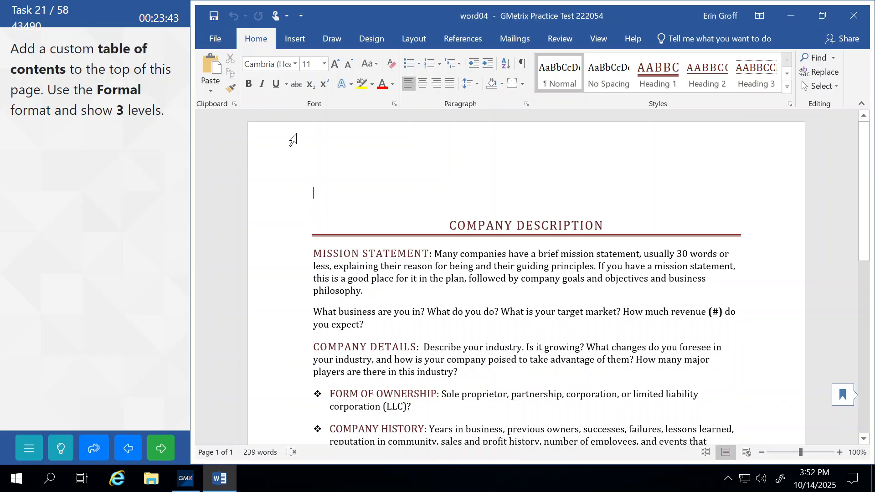
# Start a Custom Table of Contents from References in Formal format with 3 levels, then bring up Options
pyautogui.click(458, 34)
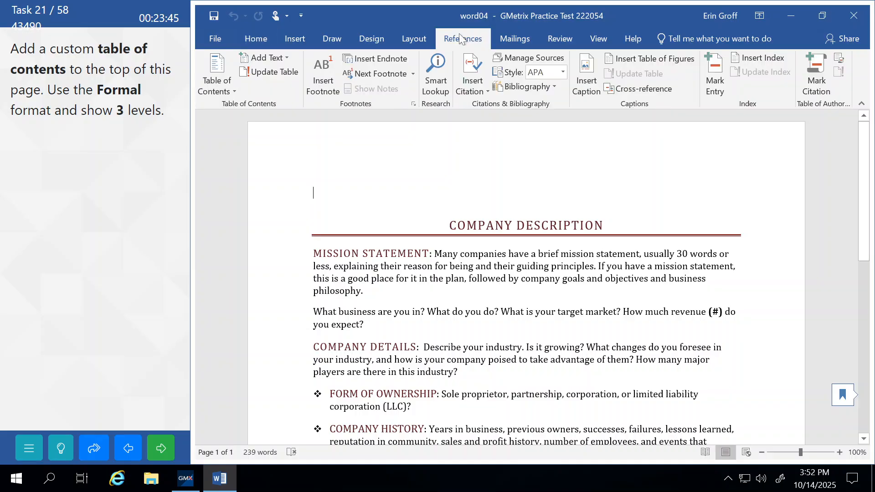
pyautogui.click(222, 89)
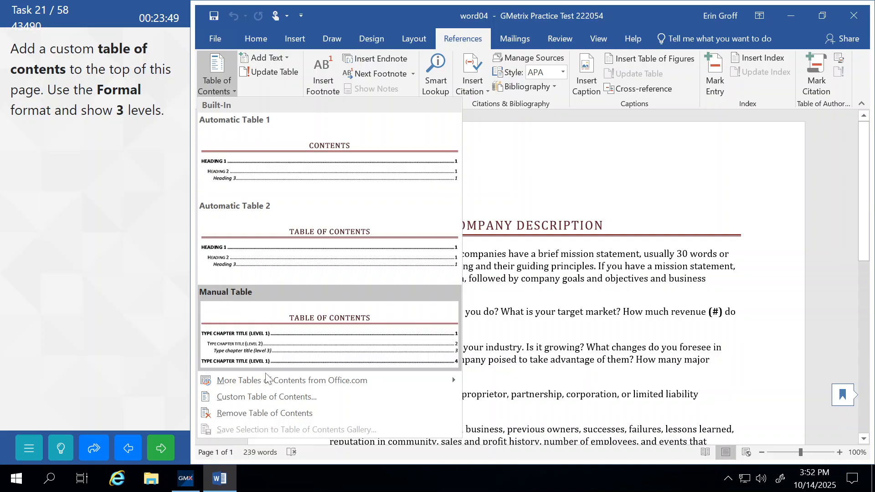
pyautogui.click(273, 397)
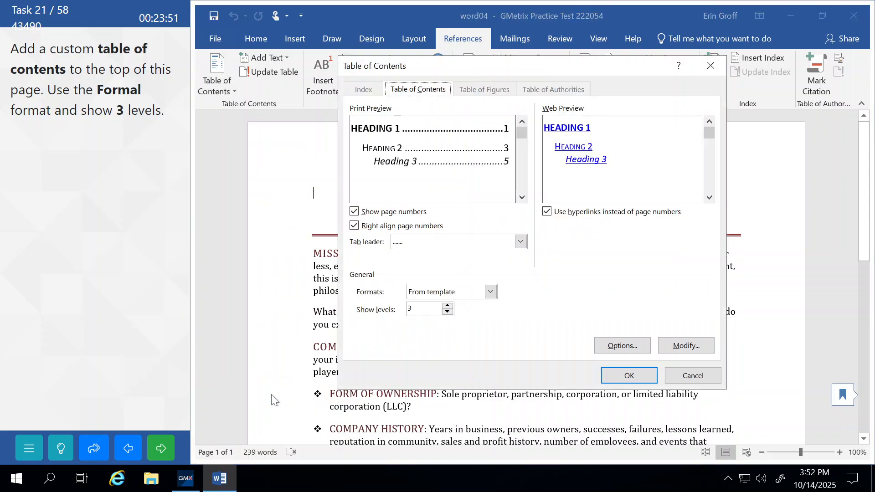
pyautogui.click(441, 292)
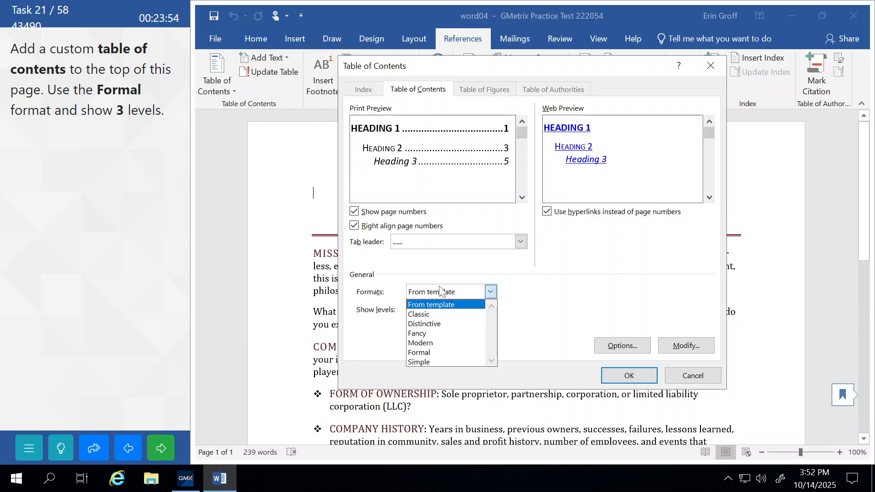
pyautogui.click(431, 353)
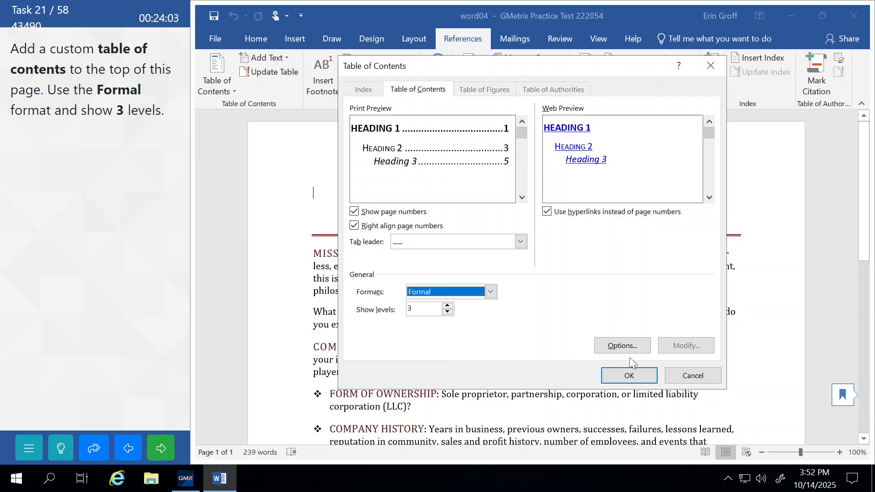
pyautogui.click(624, 346)
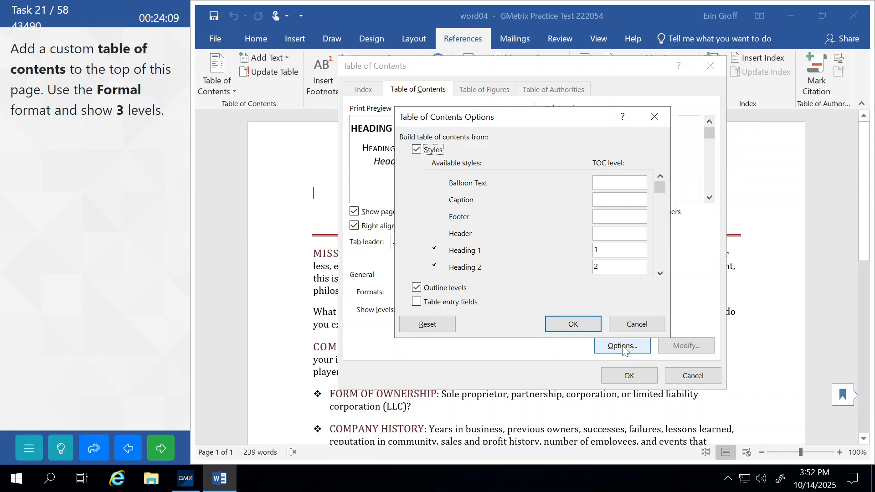
# Scroll through the TOC Options style levels and accept them unchanged
pyautogui.click(661, 273)
pyautogui.click(661, 273)
pyautogui.click(660, 272)
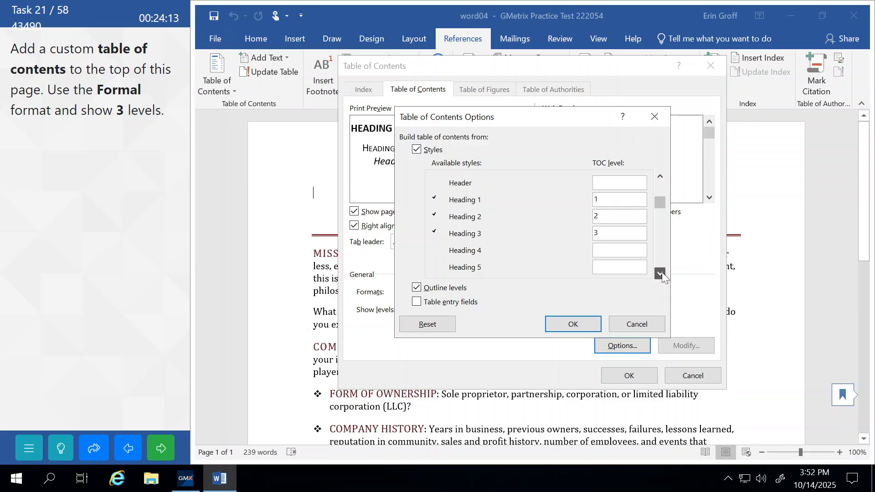
pyautogui.click(661, 273)
pyautogui.click(661, 273)
pyautogui.click(661, 273)
pyautogui.click(661, 273)
pyautogui.click(660, 273)
pyautogui.click(661, 272)
pyautogui.click(661, 273)
pyautogui.click(660, 273)
pyautogui.click(661, 273)
pyautogui.click(660, 273)
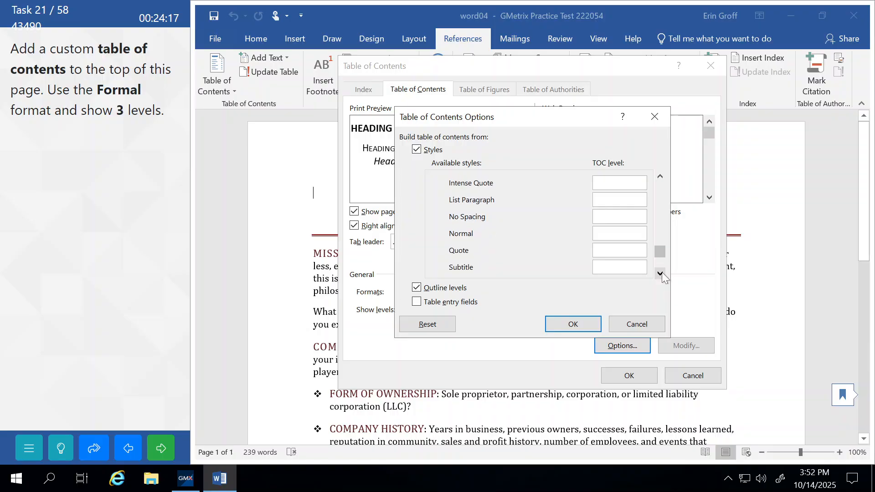
pyautogui.click(661, 273)
pyautogui.click(661, 273)
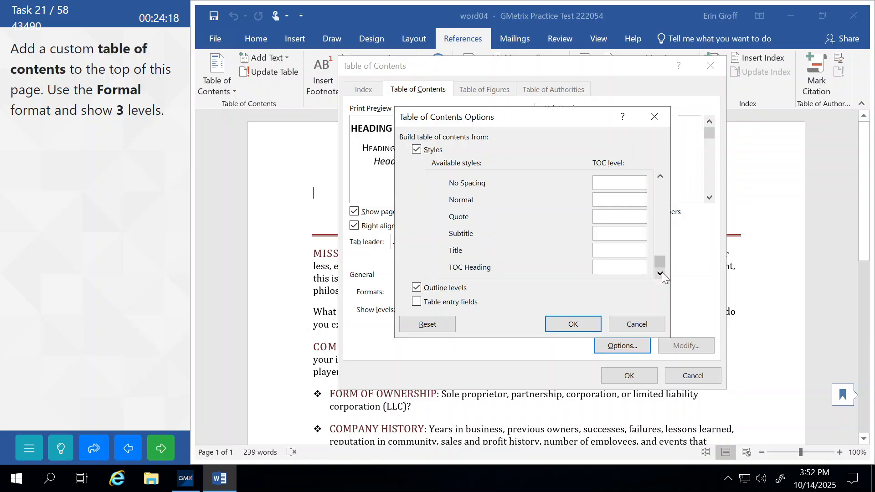
pyautogui.click(554, 324)
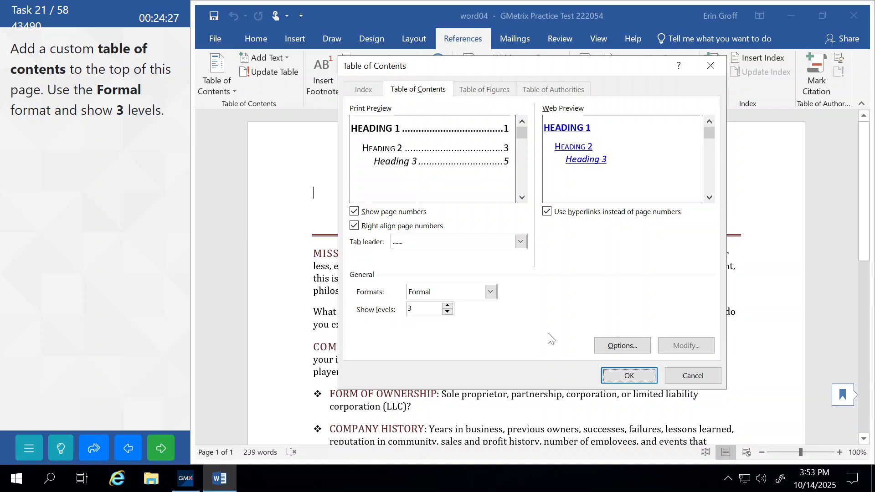
# Insert the Formal three-level table of contents and submit the task
pyautogui.click(623, 374)
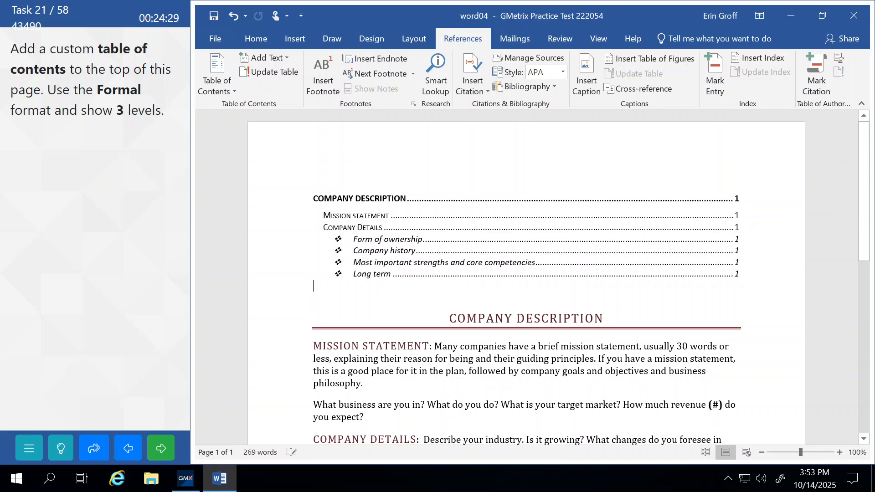
pyautogui.click(169, 451)
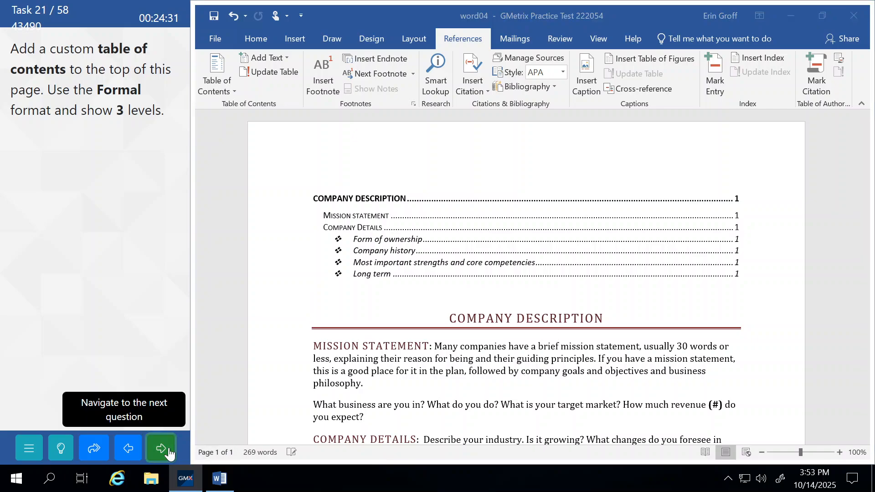
# Apply Continuous line numbering from Layout > Line Numbers, then submit and continue
pyautogui.click(148, 269)
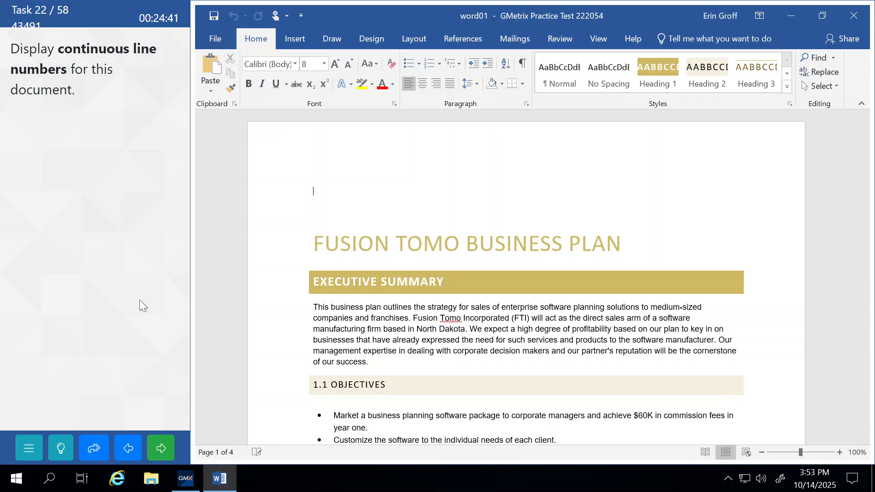
pyautogui.click(61, 446)
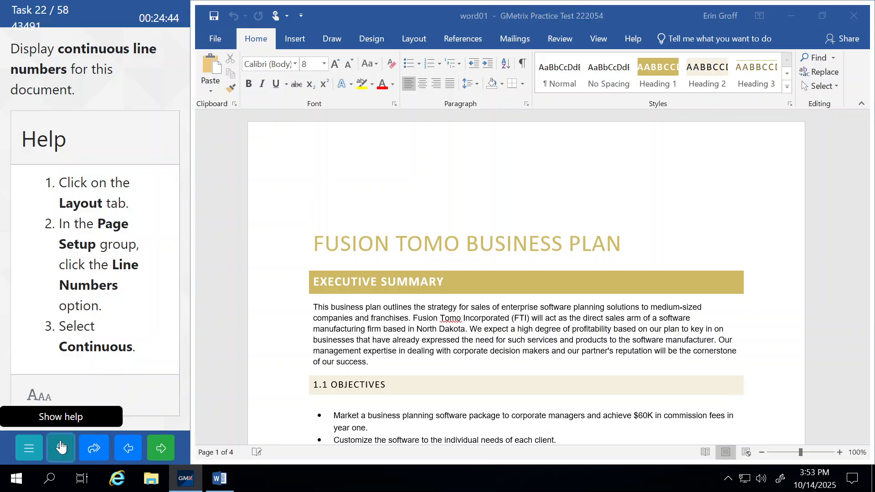
pyautogui.click(414, 38)
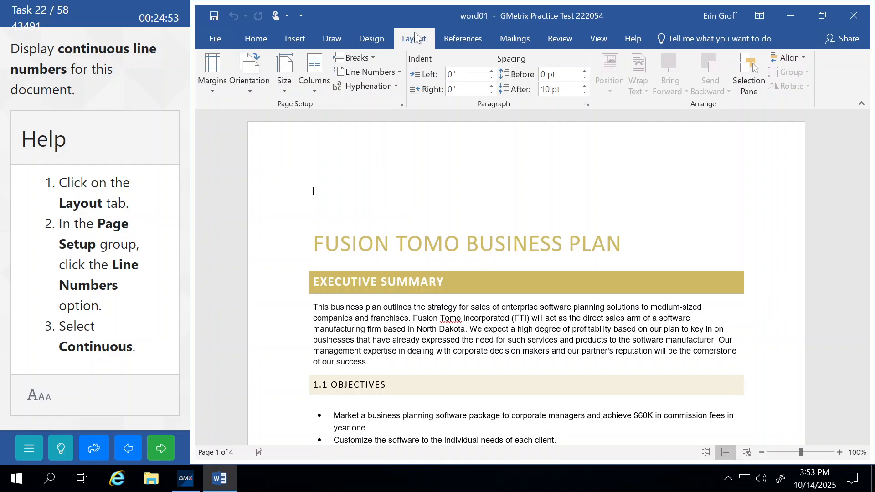
pyautogui.click(395, 72)
pyautogui.click(365, 104)
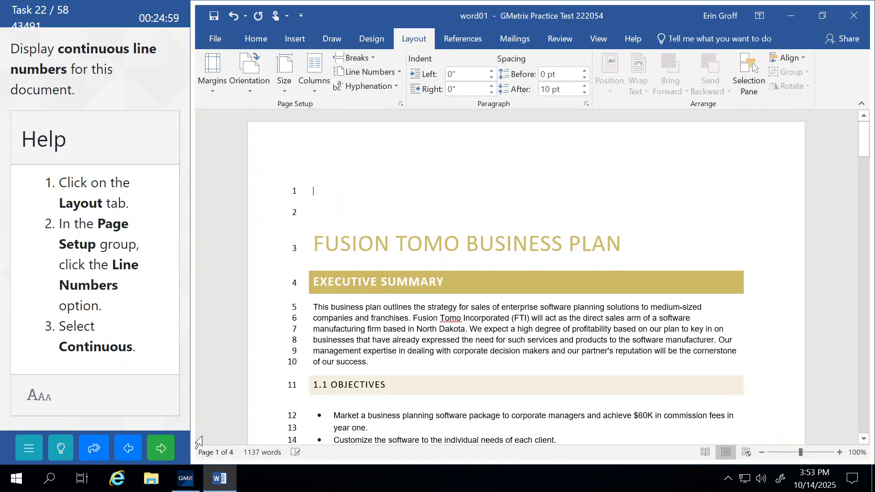
pyautogui.click(159, 455)
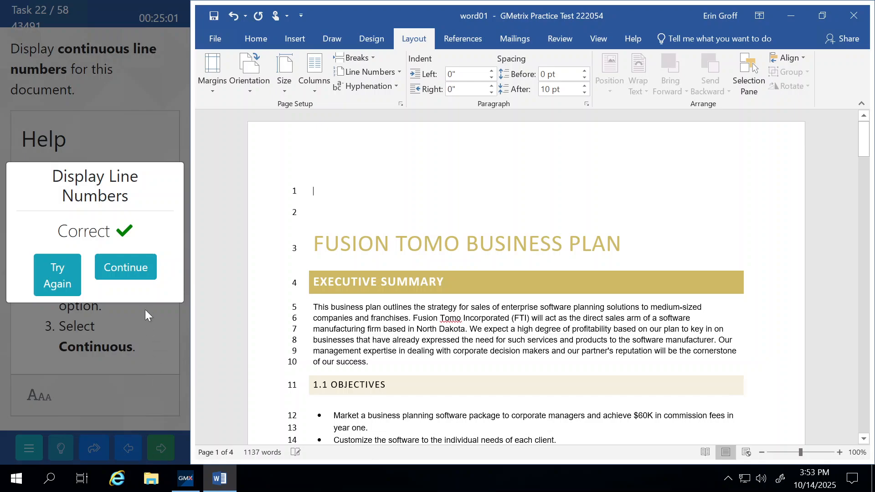
pyautogui.click(141, 273)
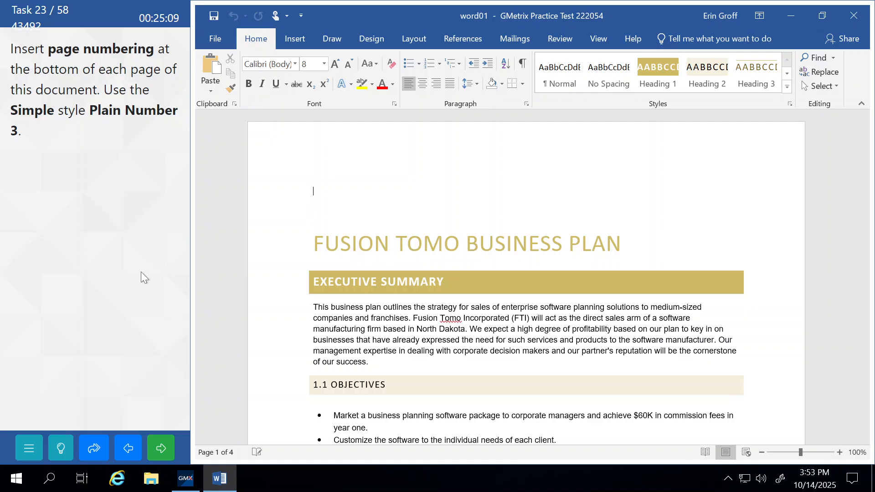
# Insert Plain Number 3 page numbers at the bottom of each page
pyautogui.click(299, 39)
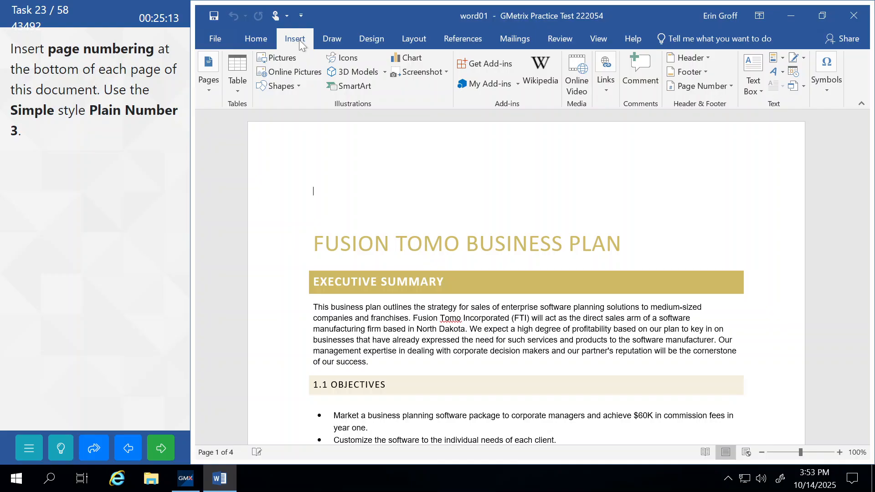
pyautogui.click(731, 88)
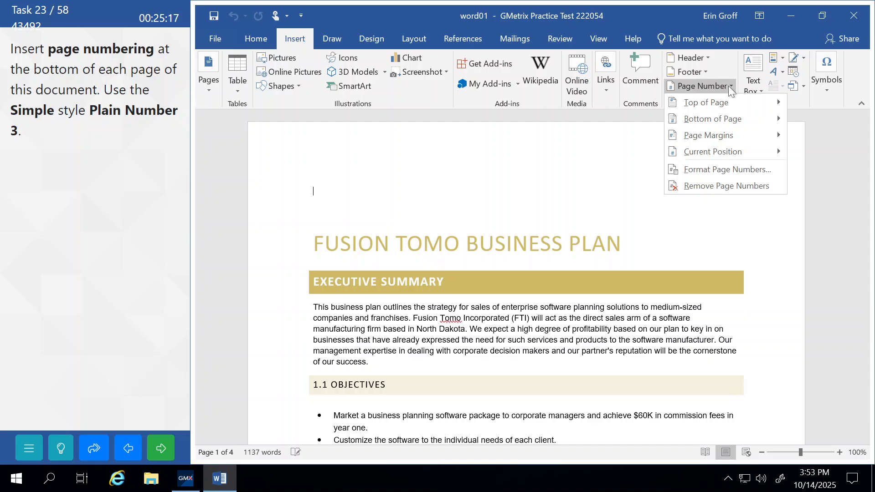
pyautogui.moveTo(729, 121)
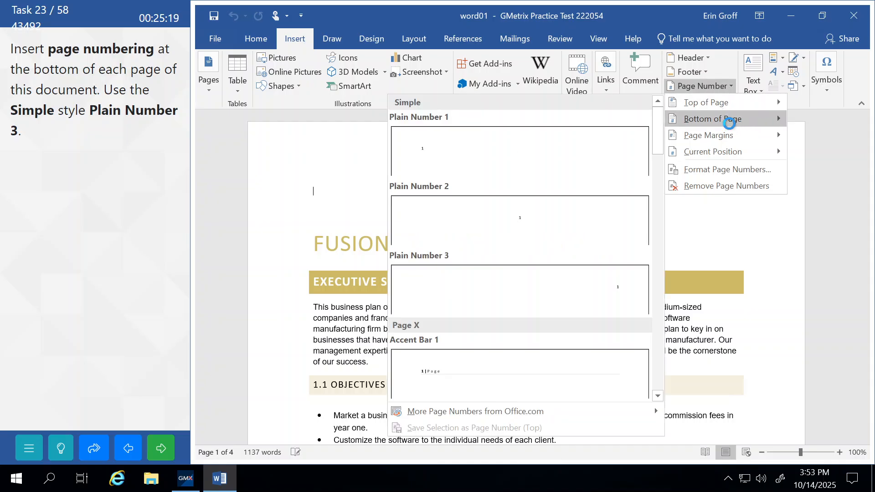
pyautogui.click(469, 296)
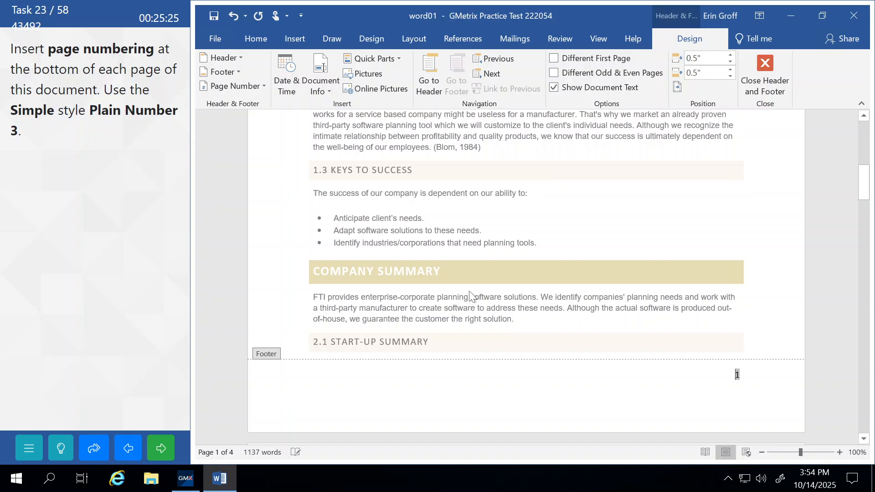
# Close the footer, submit the page numbering task and continue
pyautogui.click(770, 73)
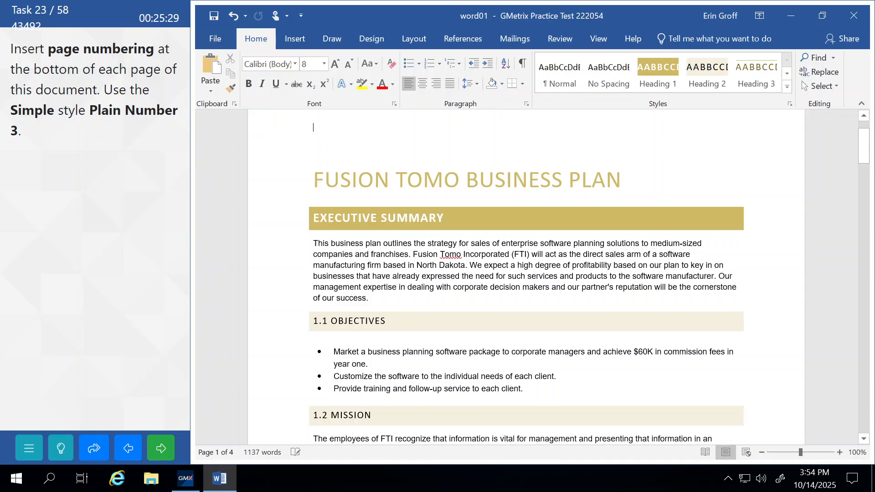
pyautogui.click(165, 449)
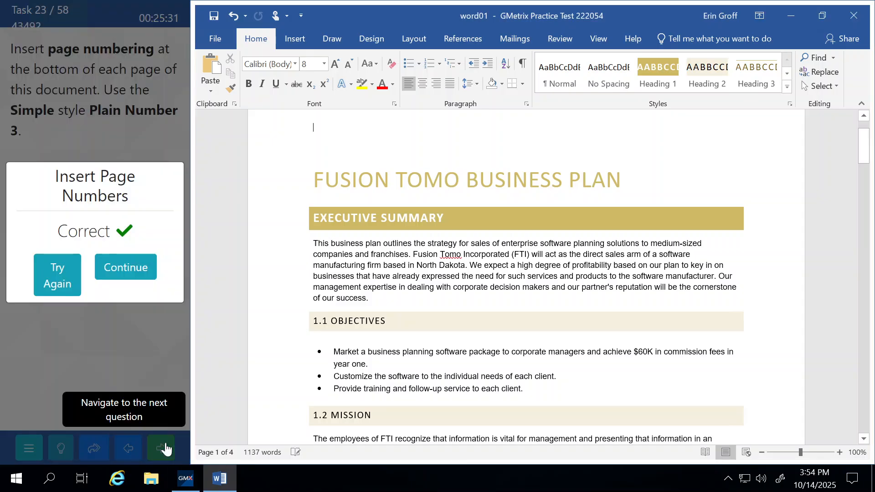
pyautogui.click(134, 271)
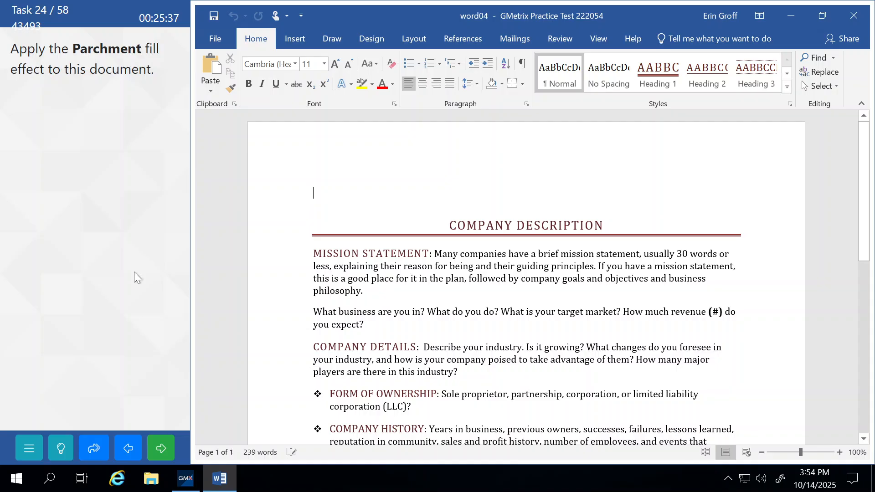
# Bring up Design > Page Color > Fill Effects and show the Texture fills
pyautogui.click(373, 41)
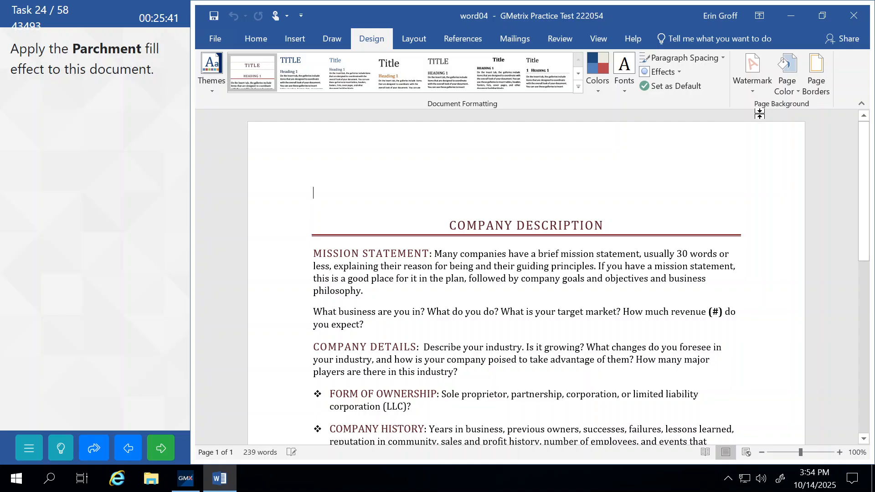
pyautogui.click(789, 87)
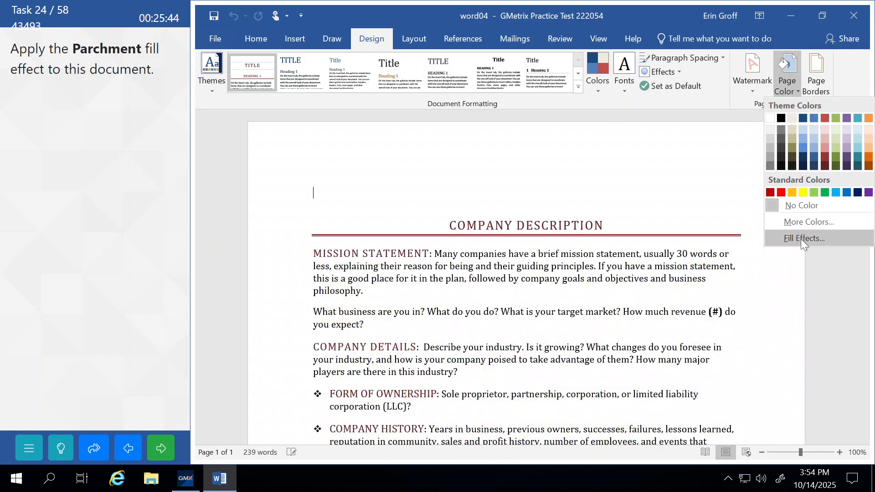
pyautogui.click(800, 239)
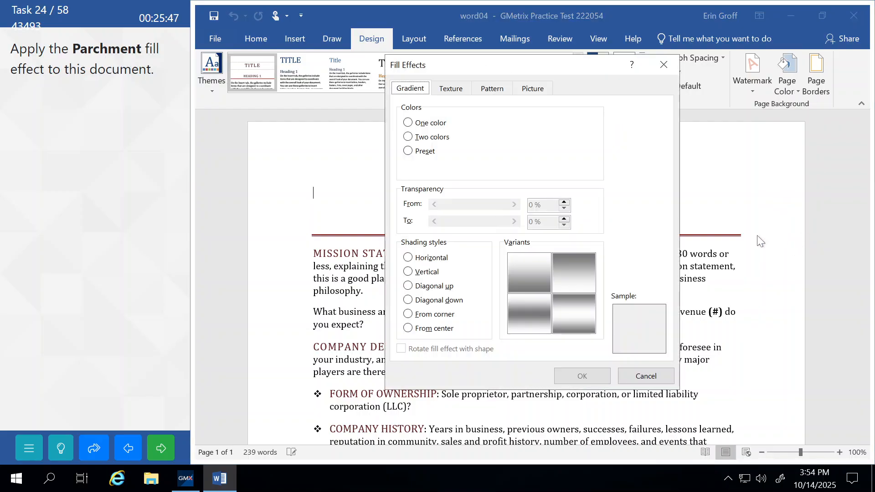
pyautogui.click(502, 92)
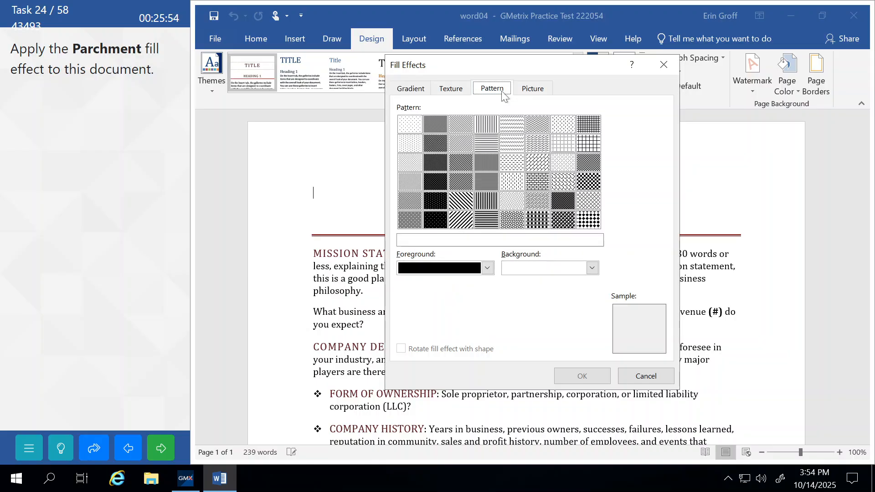
pyautogui.click(451, 91)
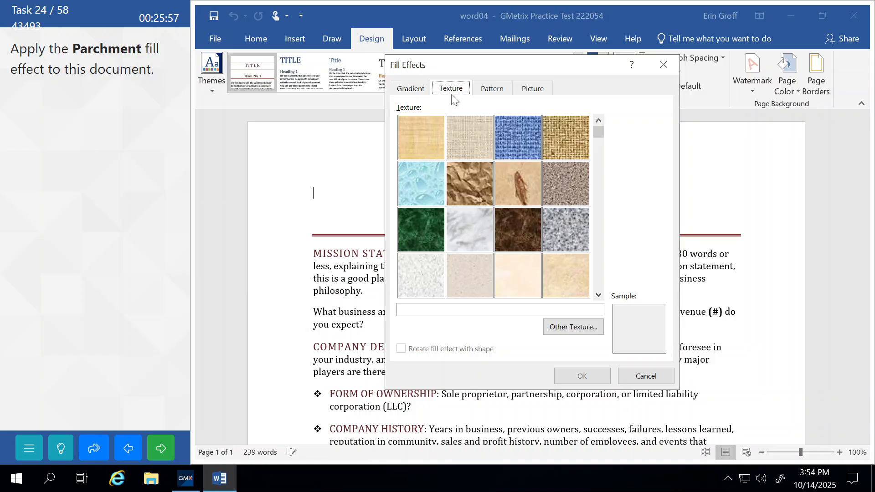
# Preview textures from Papyrus through Stationery and select Parchment
pyautogui.click(420, 135)
pyautogui.click(455, 132)
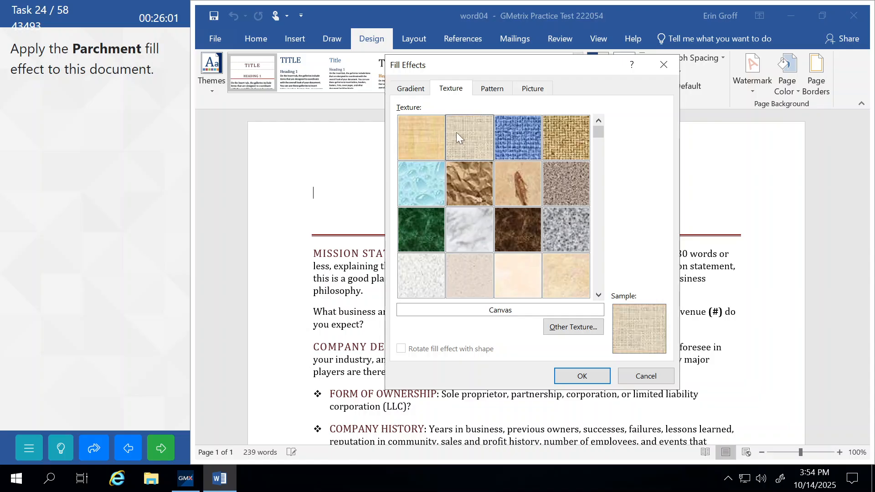
pyautogui.click(511, 132)
pyautogui.click(567, 133)
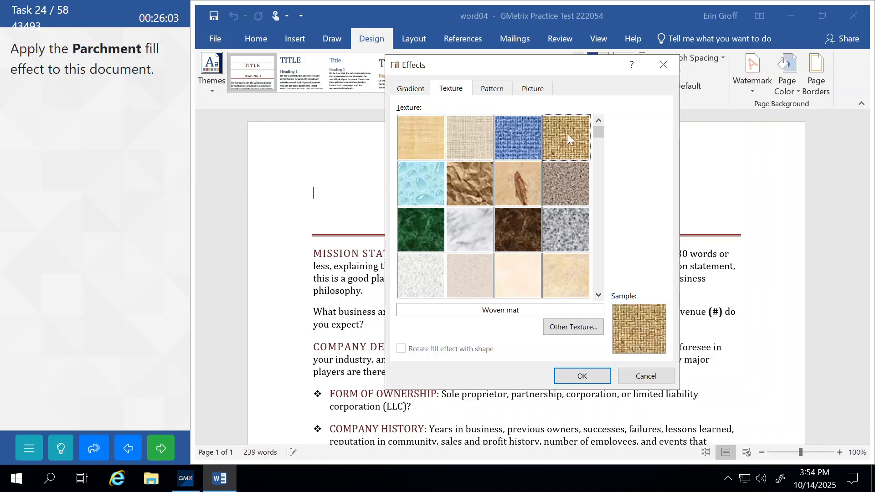
pyautogui.click(566, 169)
pyautogui.click(513, 173)
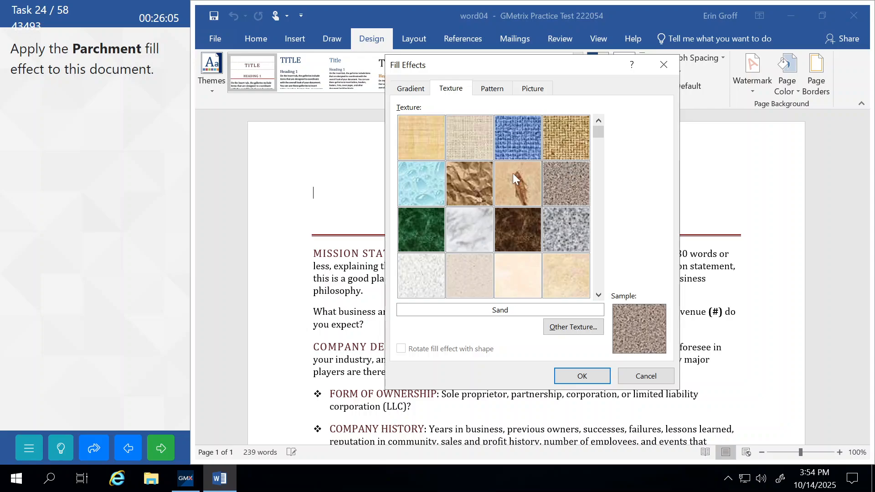
pyautogui.click(482, 176)
pyautogui.click(429, 181)
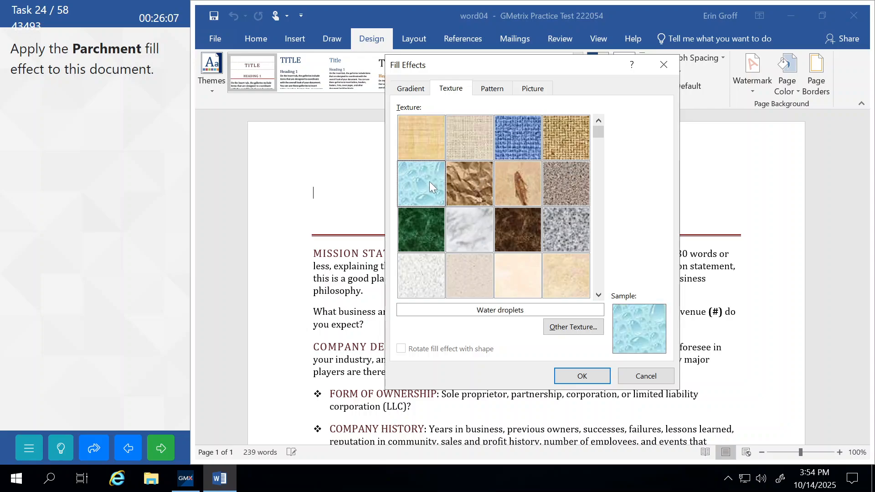
pyautogui.click(428, 223)
pyautogui.click(477, 225)
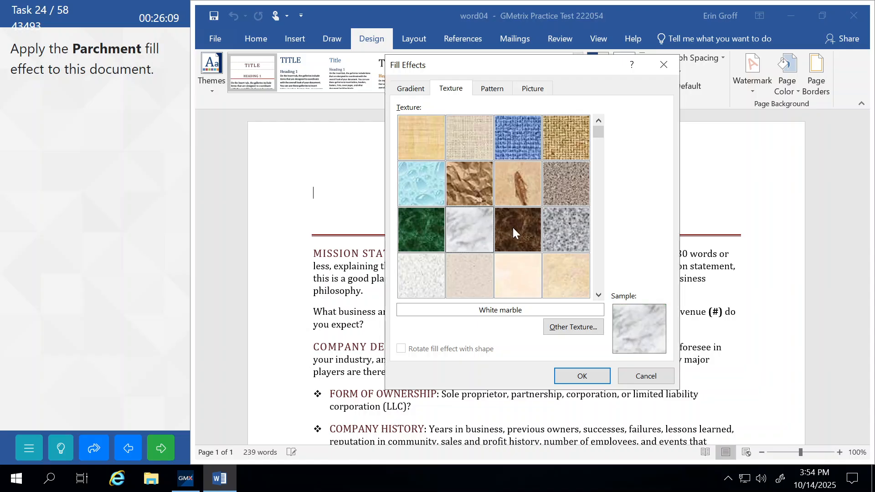
pyautogui.click(522, 226)
pyautogui.click(572, 228)
pyautogui.click(571, 266)
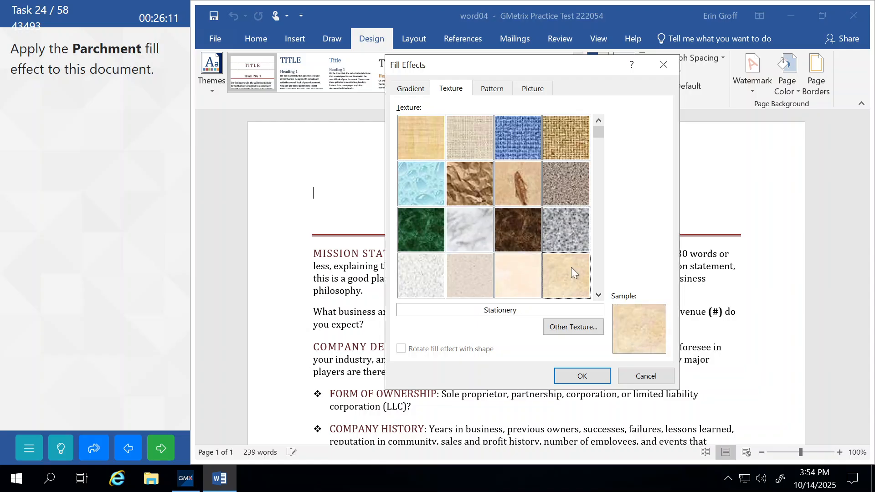
pyautogui.click(507, 266)
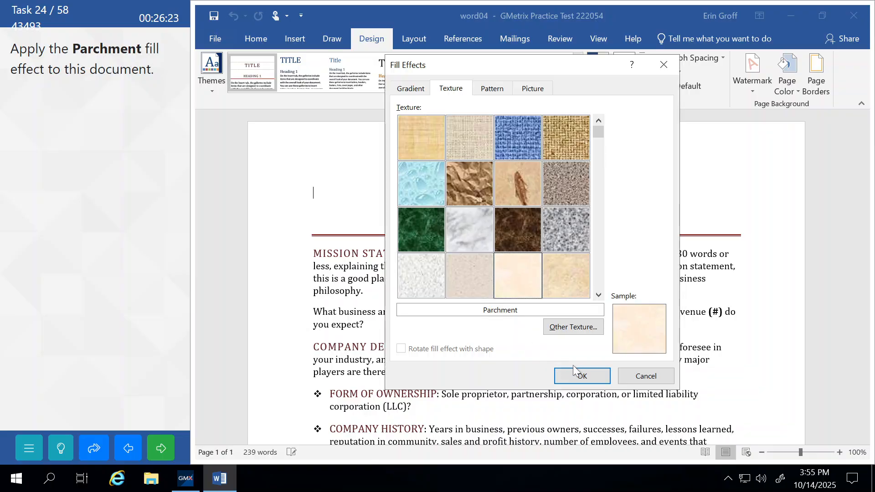
# Apply the Parchment page background, submit the task and continue
pyautogui.click(583, 377)
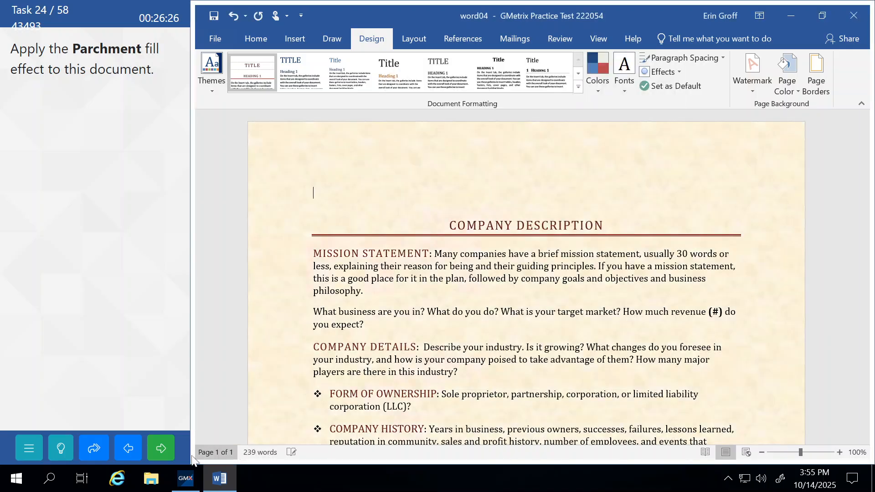
pyautogui.click(162, 449)
pyautogui.click(149, 273)
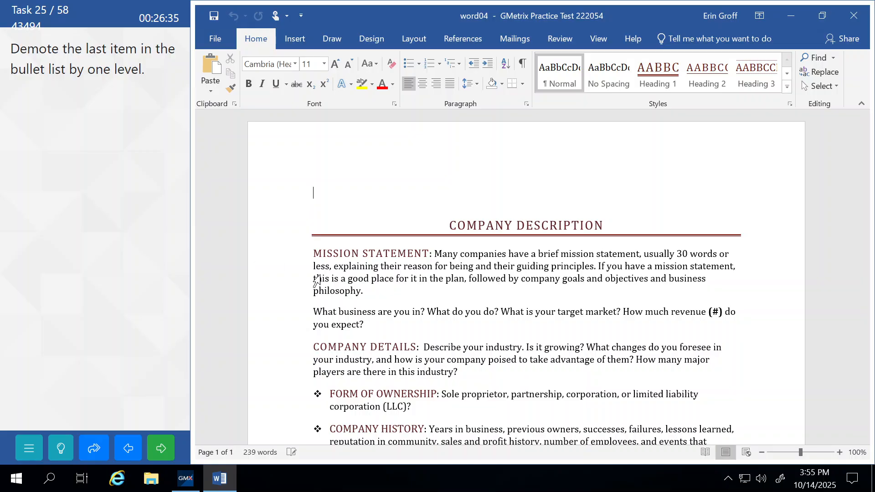
# Demote the LONG TERM bullet one level with Increase Indent
pyautogui.scroll(-10, 526, 277)
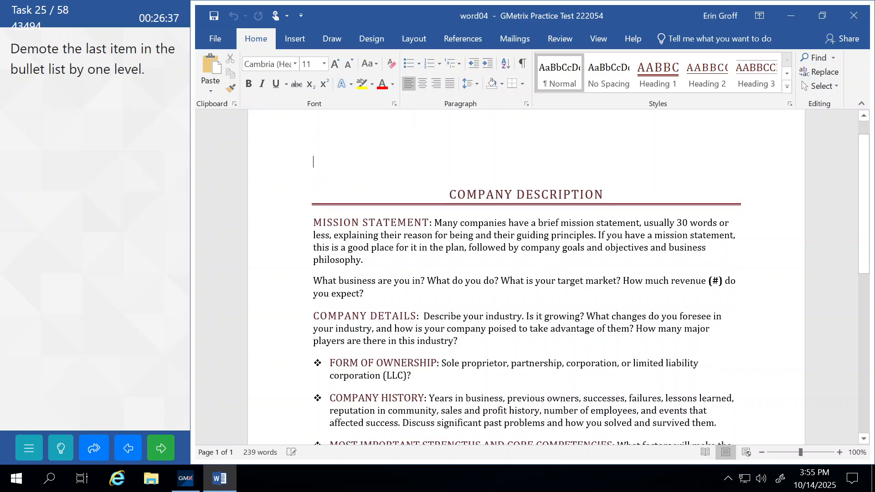
pyautogui.scroll(-5, 526, 276)
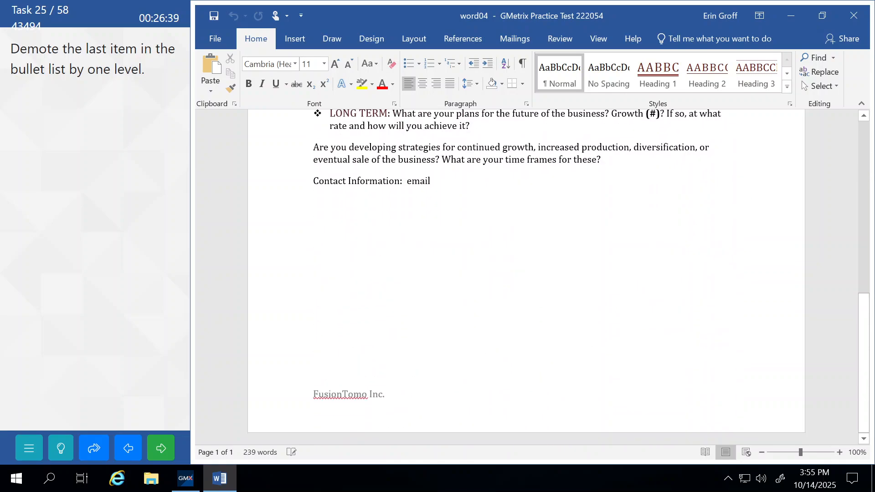
pyautogui.scroll(12, 526, 277)
pyautogui.scroll(4, 526, 276)
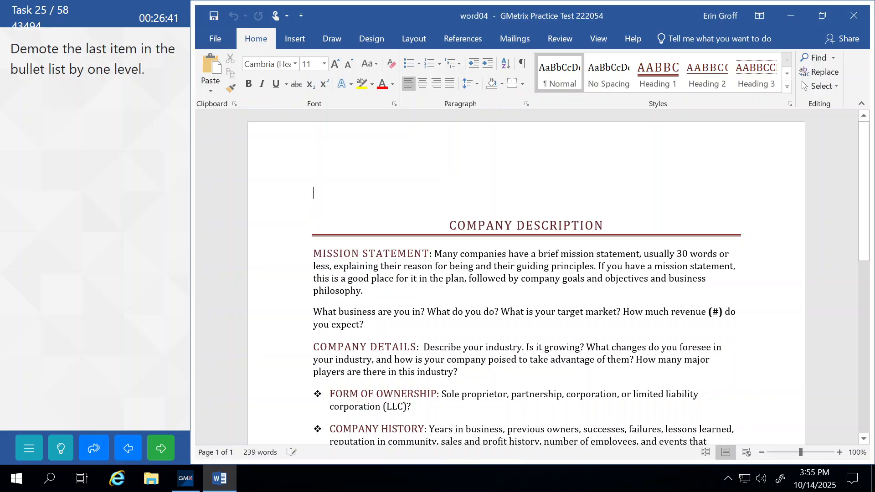
pyautogui.scroll(-1, 527, 277)
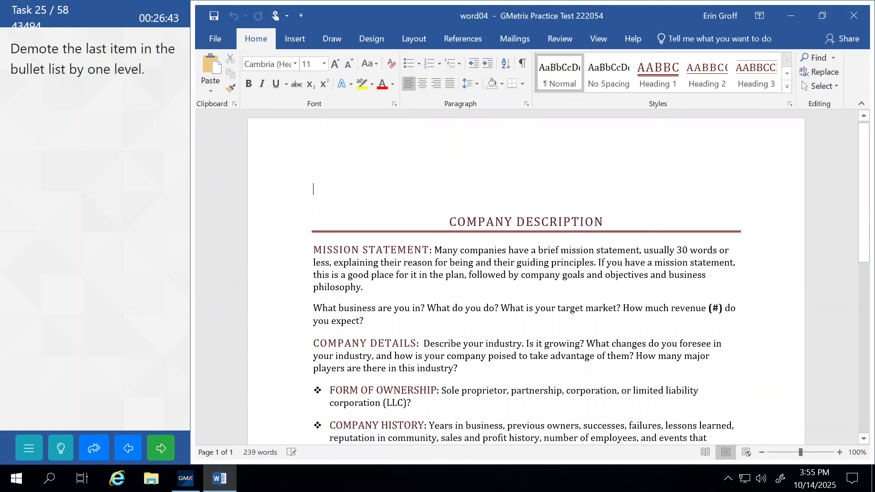
pyautogui.scroll(-5, 526, 277)
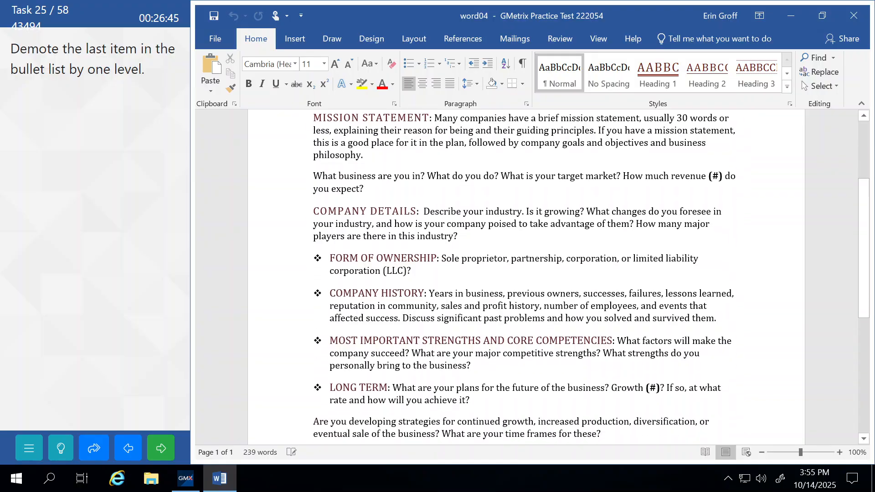
pyautogui.scroll(-2, 526, 276)
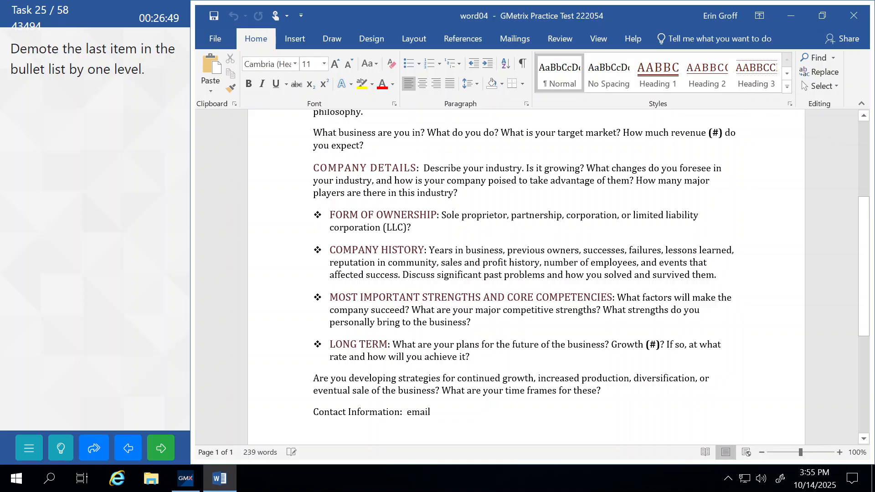
pyautogui.click(335, 344)
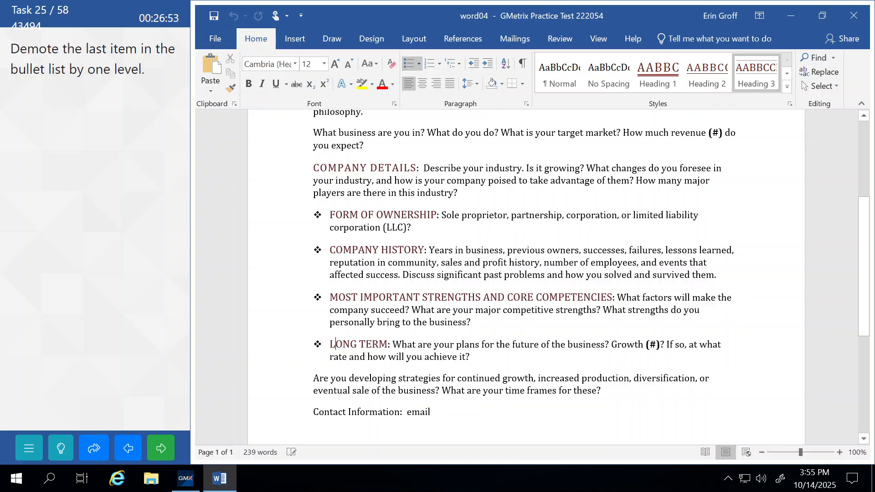
pyautogui.click(487, 69)
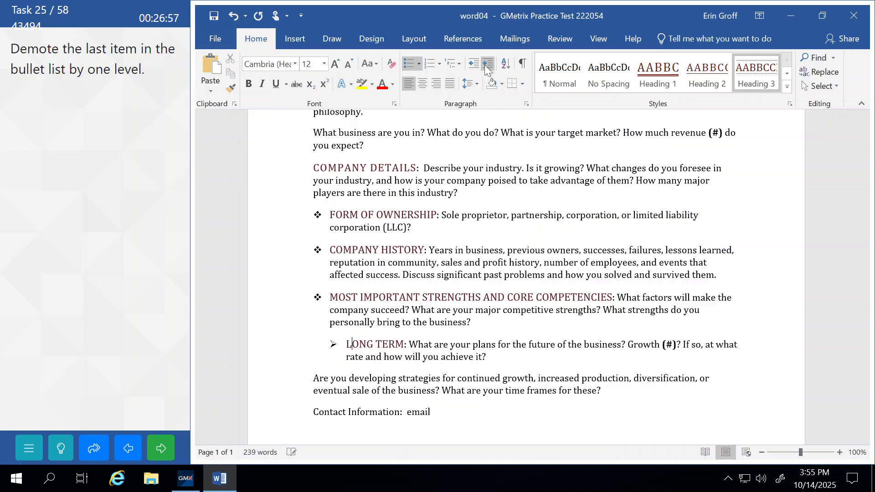
# Click off the bullet, submit the demote task and continue
pyautogui.click(452, 322)
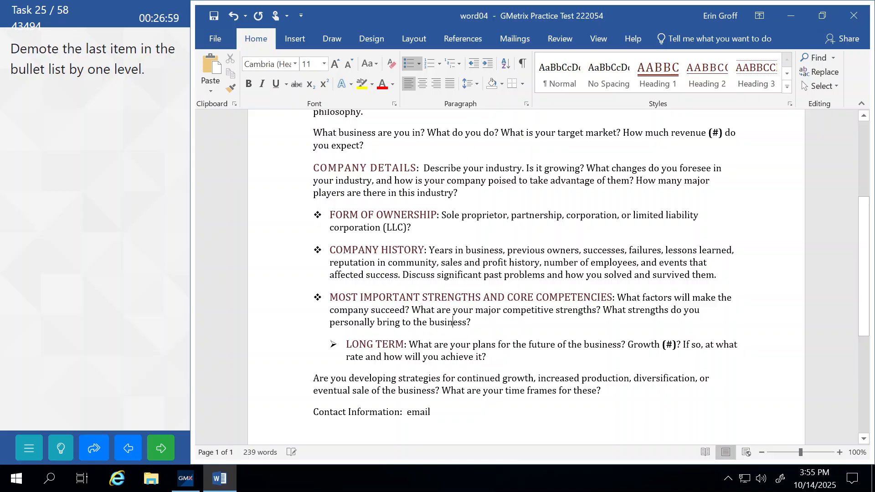
pyautogui.click(163, 446)
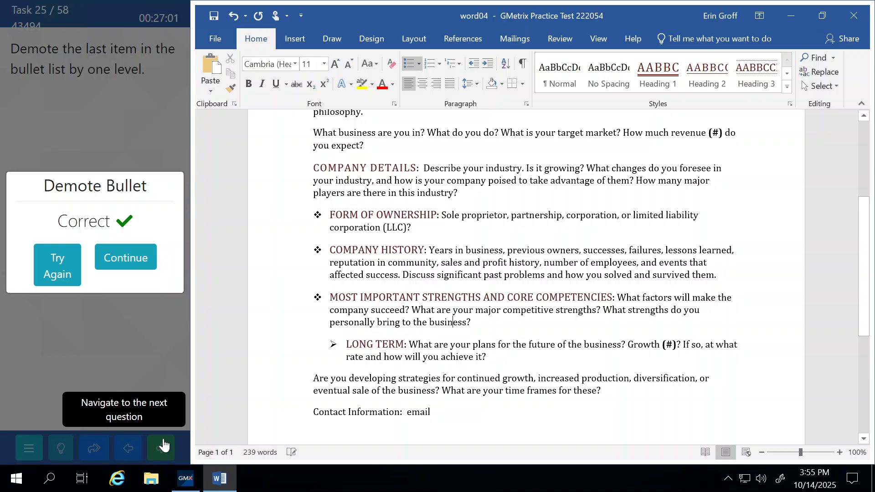
pyautogui.click(141, 259)
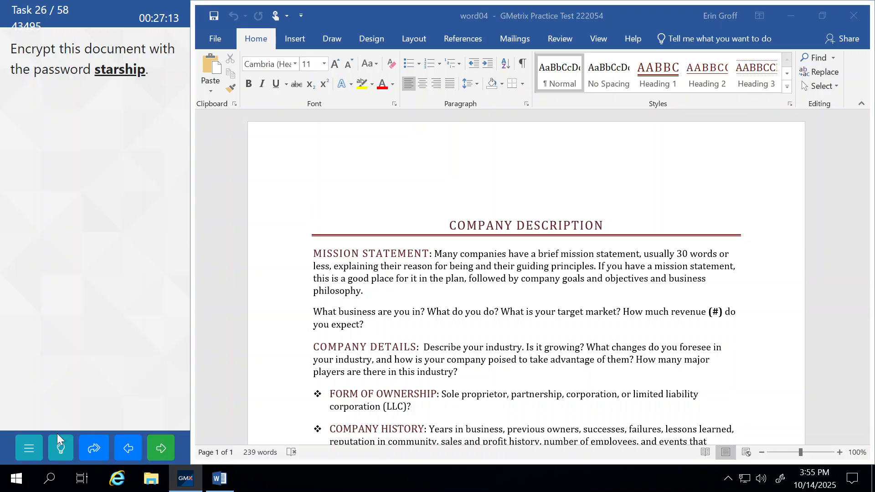
# Show the task help and choose Encrypt with Password under File > Info > Protect Document
pyautogui.click(61, 451)
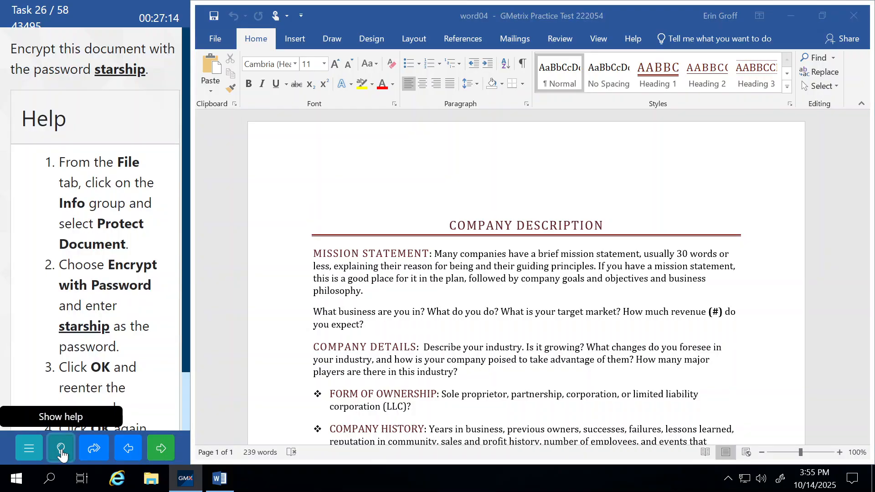
pyautogui.click(210, 40)
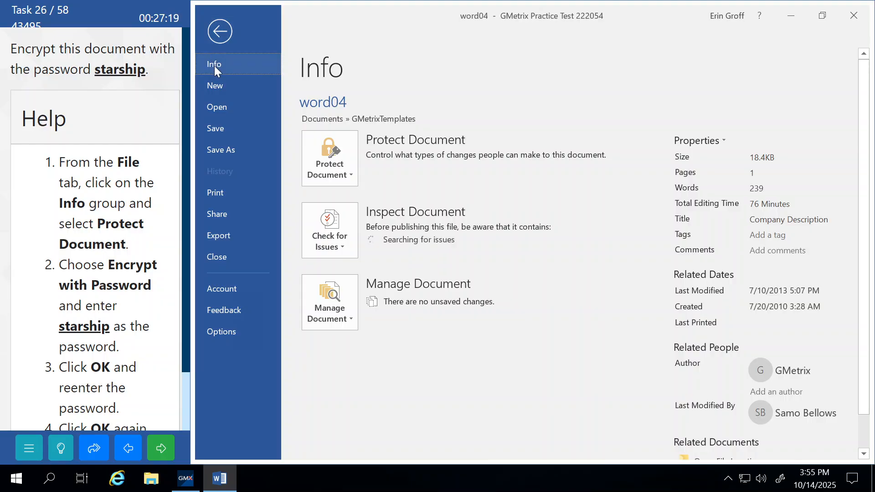
pyautogui.click(332, 166)
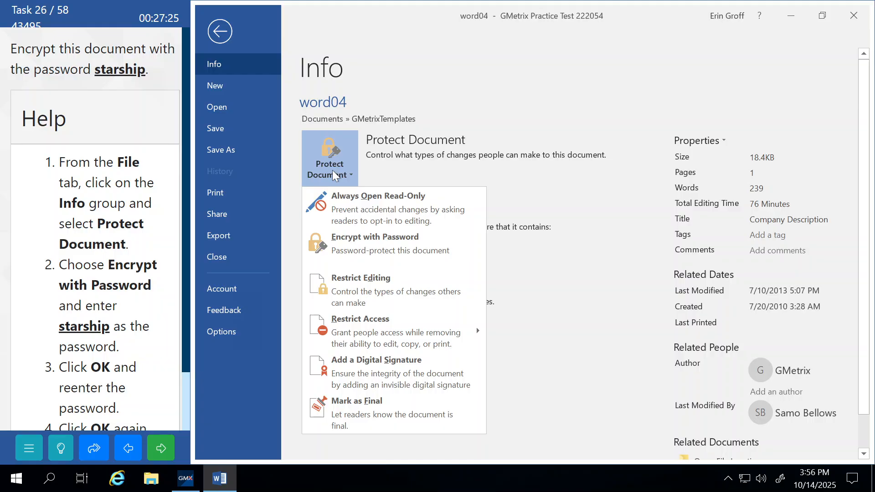
pyautogui.click(344, 246)
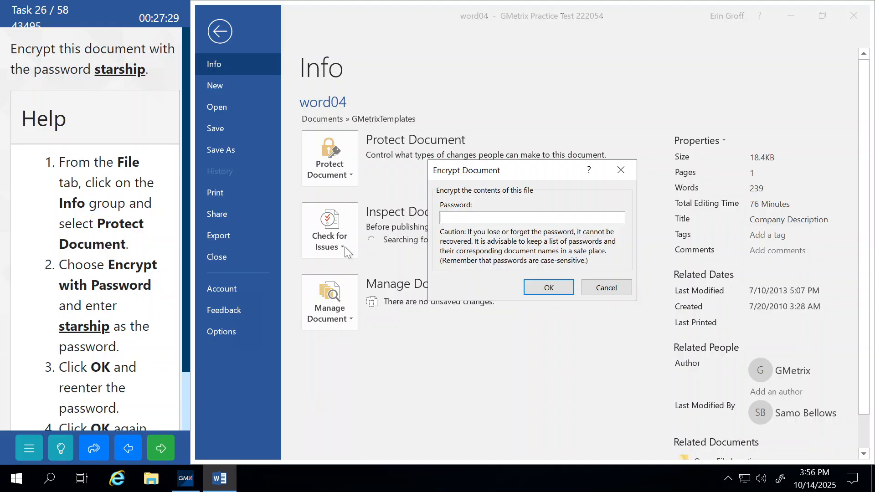
# Enter the document password and re-enter it to confirm encryption
pyautogui.press('BackSpace')
pyautogui.press('BackSpace')
pyautogui.press('BackSpace')
pyautogui.press('BackSpace')
pyautogui.press('BackSpace')
pyautogui.press('BackSpace')
pyautogui.press('BackSpace')
pyautogui.click(548, 290)
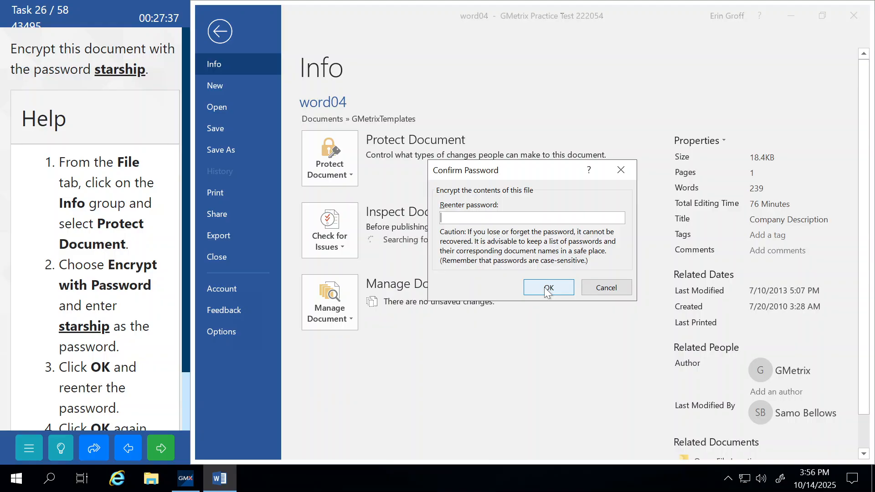
pyautogui.click(548, 289)
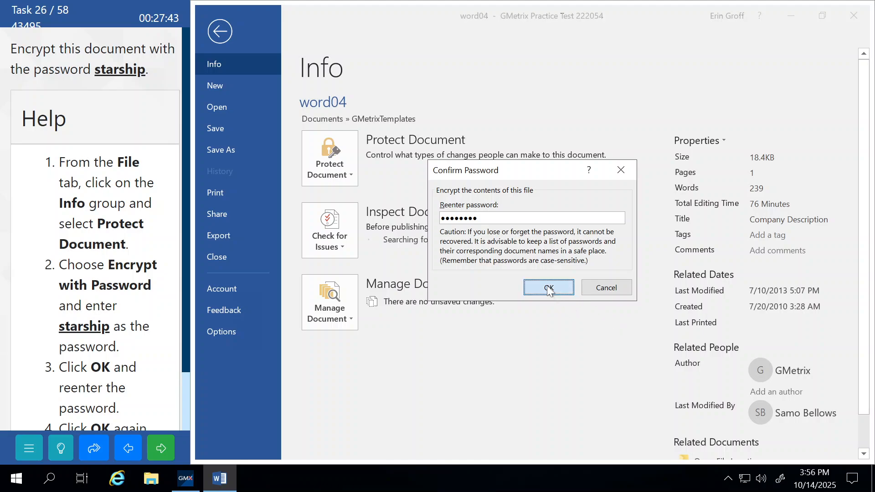
# Return to the document, submit the encryption task and continue
pyautogui.click(220, 32)
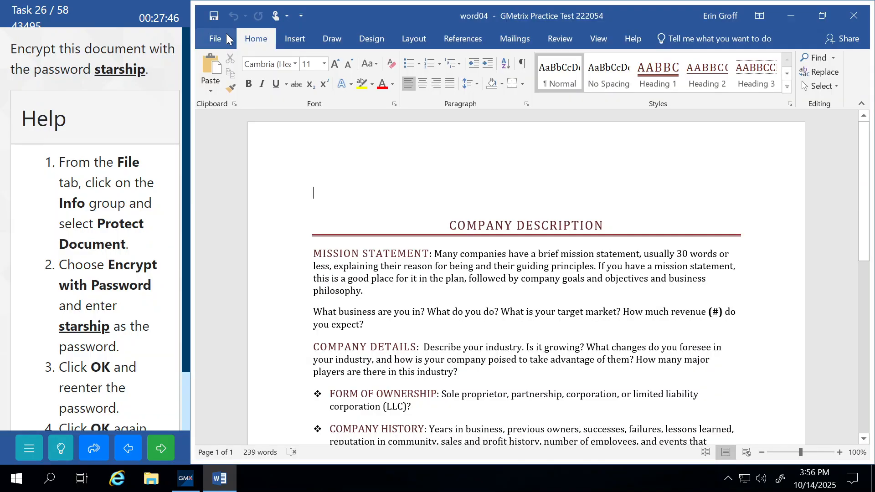
pyautogui.click(160, 452)
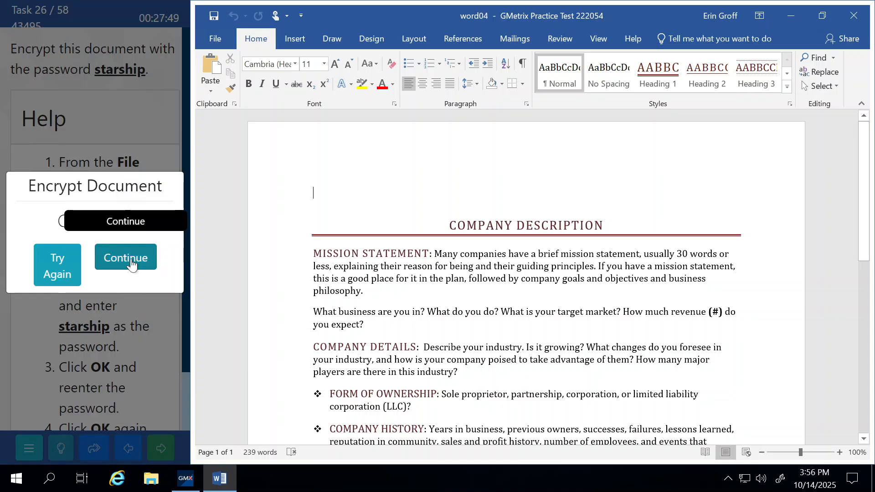
pyautogui.click(132, 263)
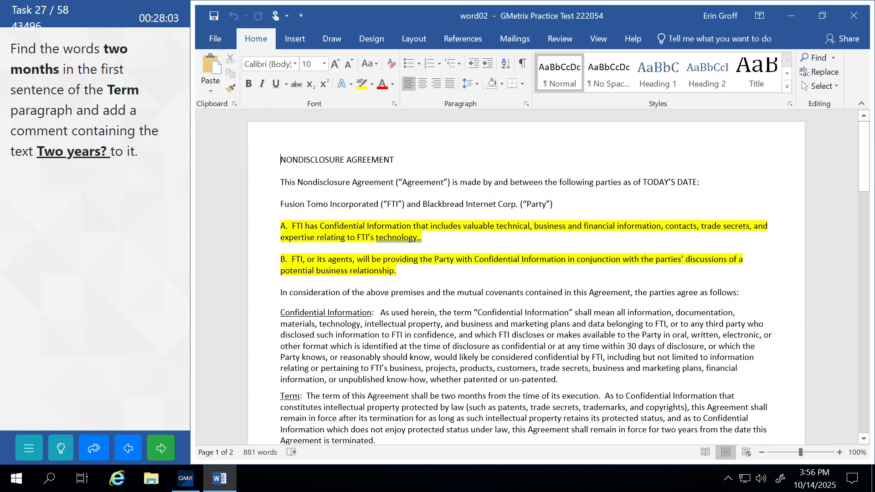
# Comment 'Two years?' on 'two months' in the Term paragraph, then submit and continue
pyautogui.scroll(-2, 524, 273)
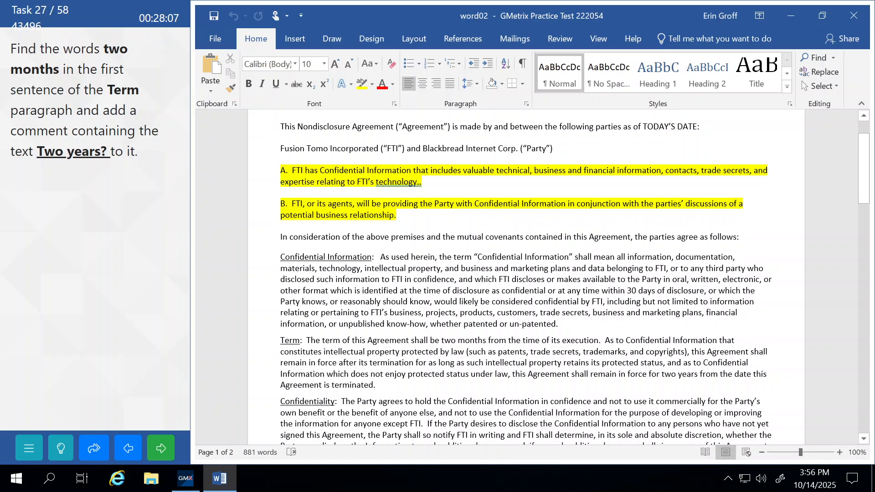
pyautogui.moveTo(441, 340); pyautogui.dragTo(486, 340)
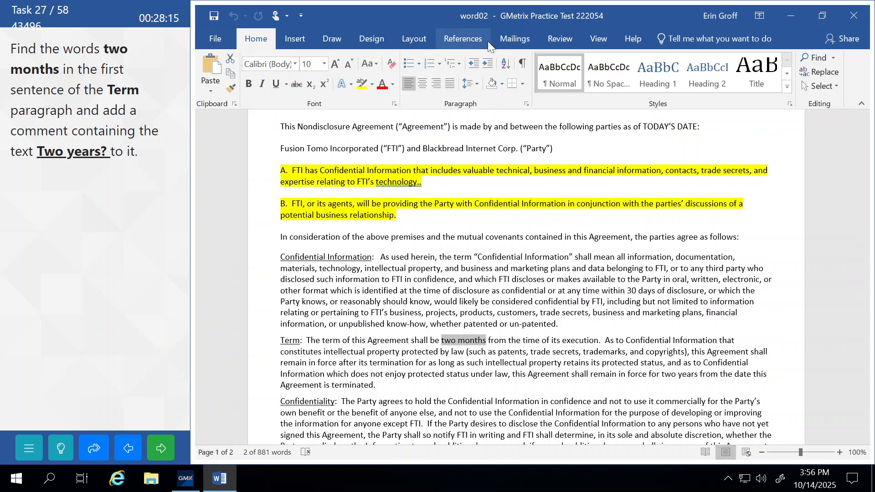
pyautogui.click(550, 39)
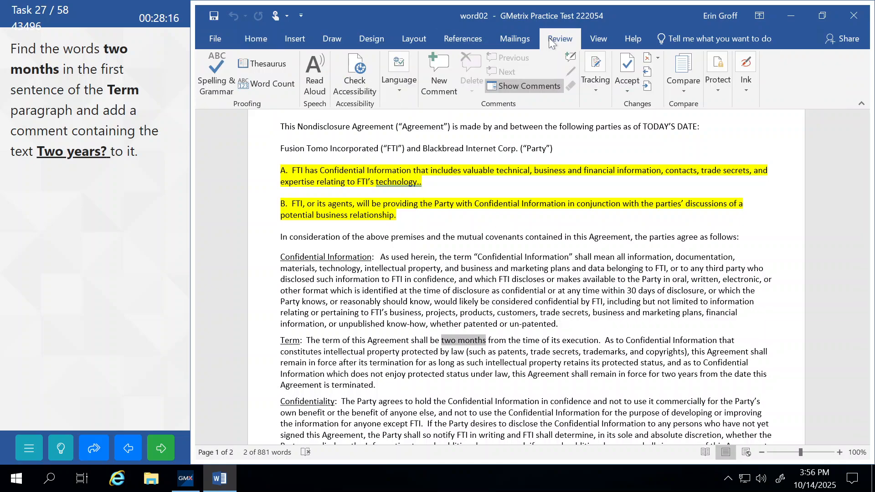
pyautogui.click(433, 69)
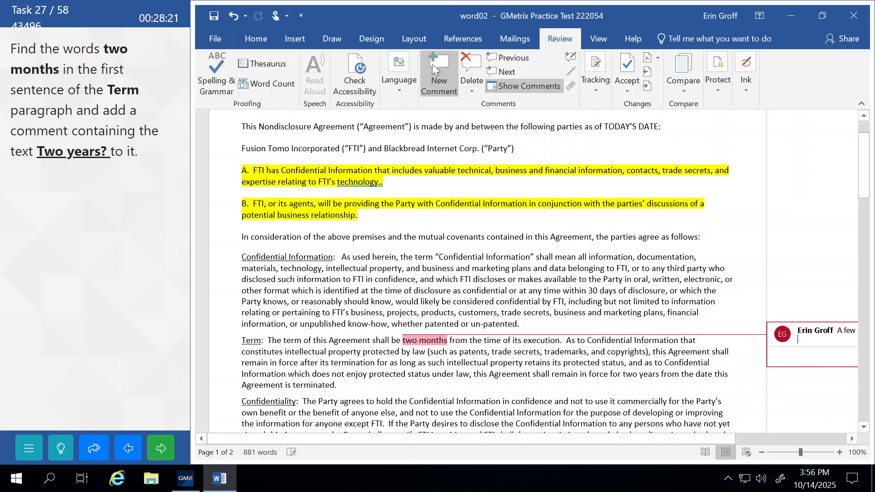
pyautogui.write('Tw')
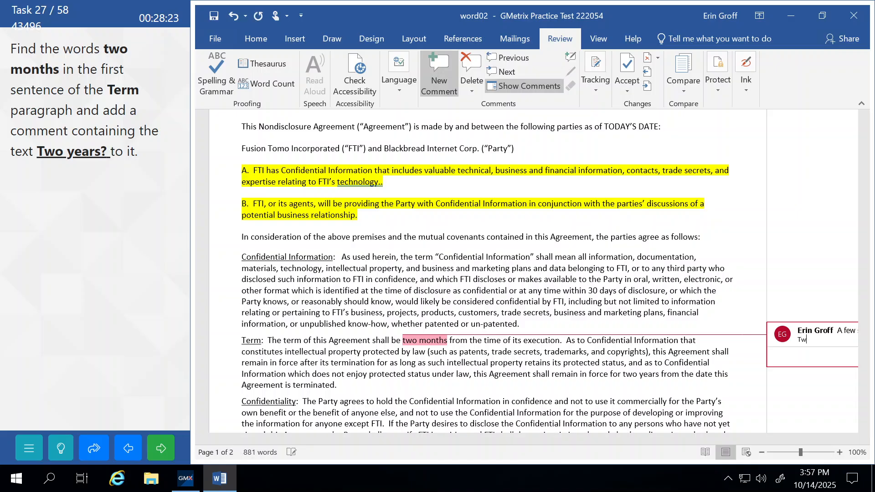
pyautogui.write('o years?')
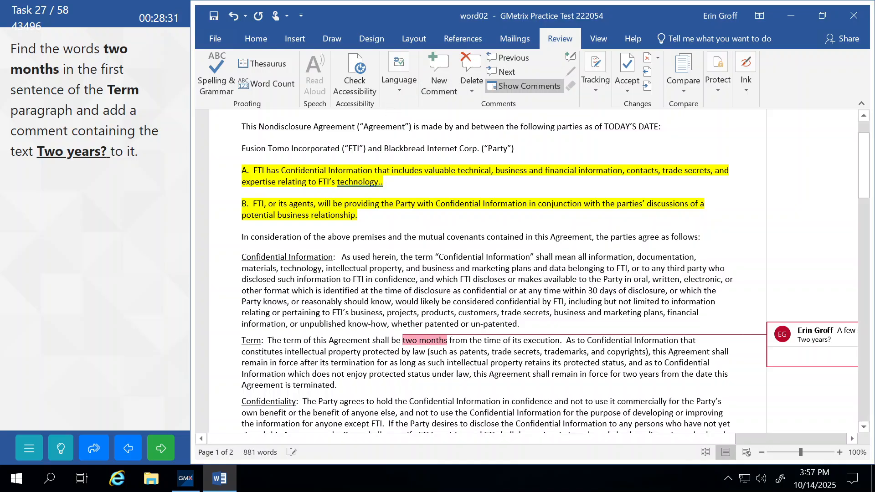
pyautogui.click(469, 279)
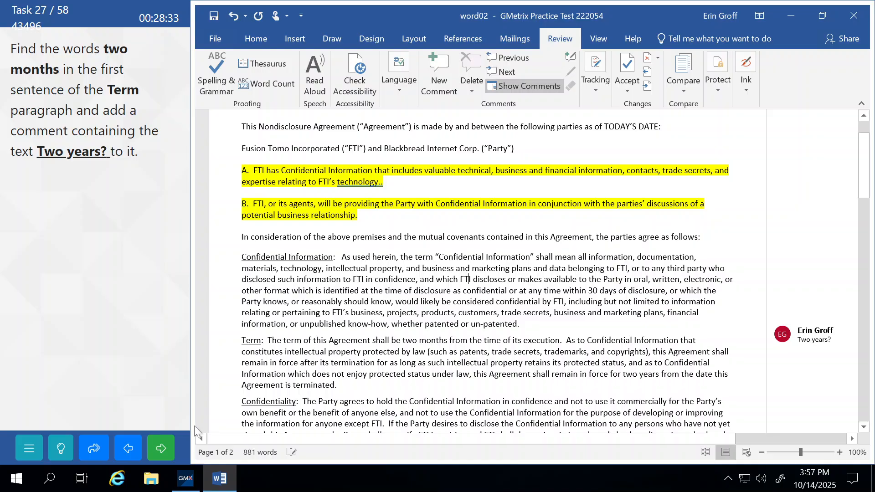
pyautogui.click(165, 453)
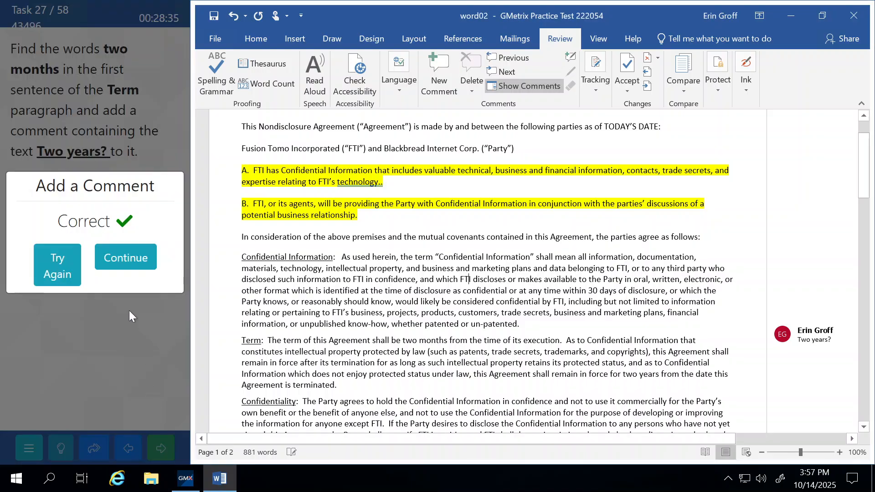
pyautogui.click(123, 264)
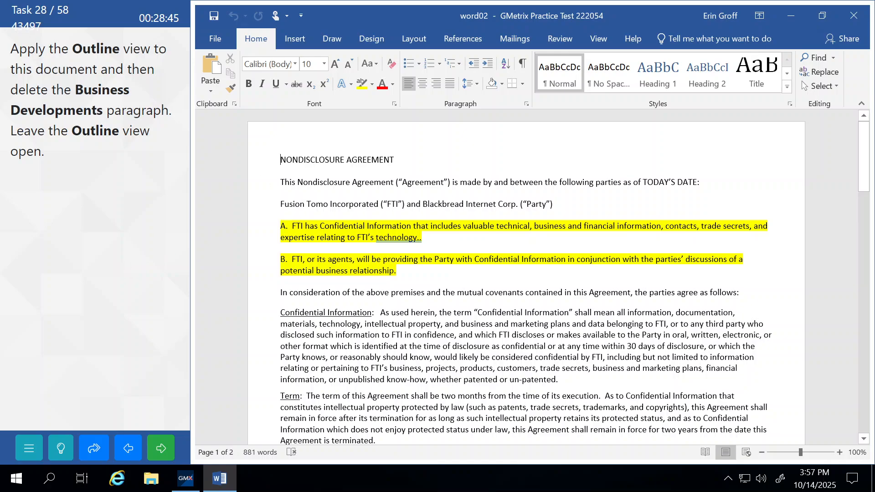
# Switch to Outline view, delete the Business Developments paragraph, then submit and continue
pyautogui.click(604, 36)
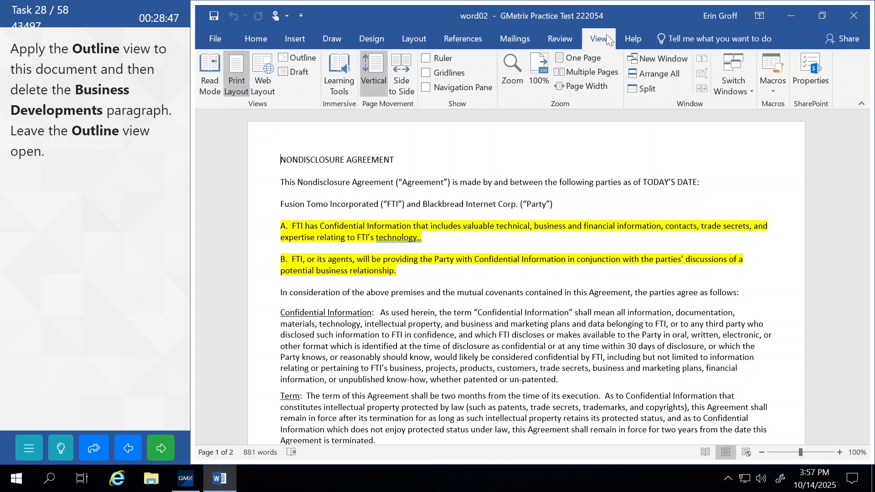
pyautogui.click(299, 57)
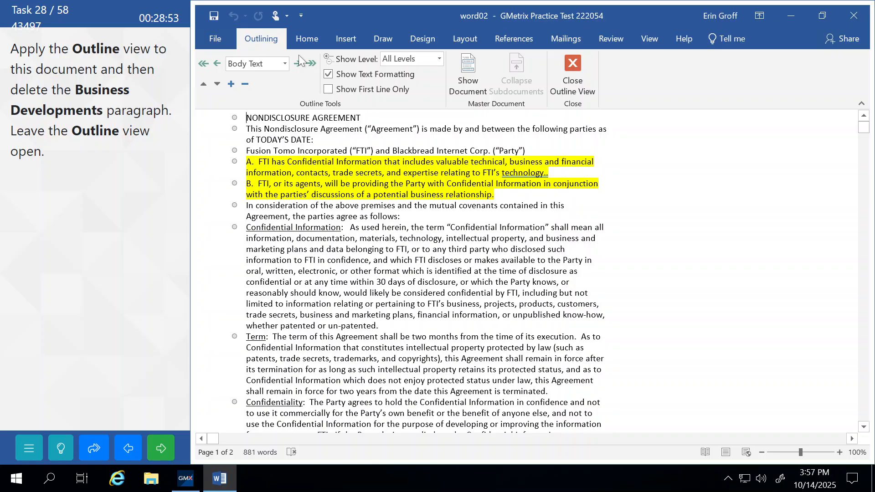
pyautogui.scroll(-15, 426, 271)
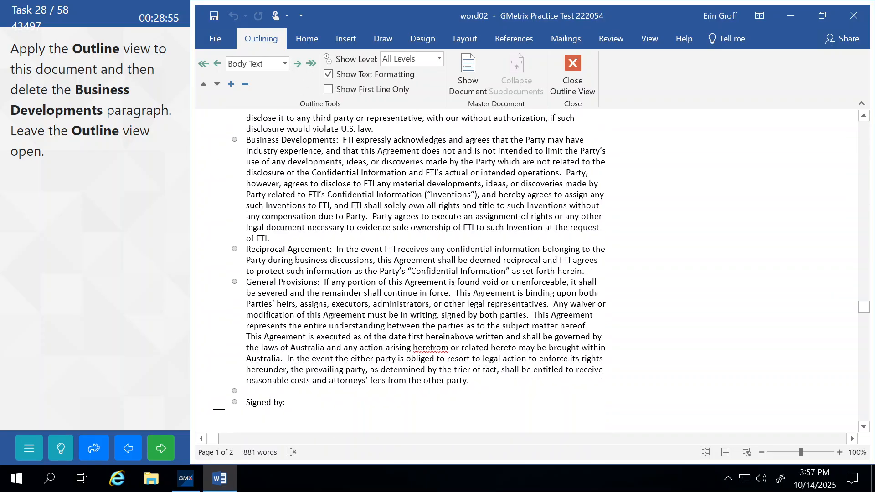
pyautogui.scroll(-8, 349, 276)
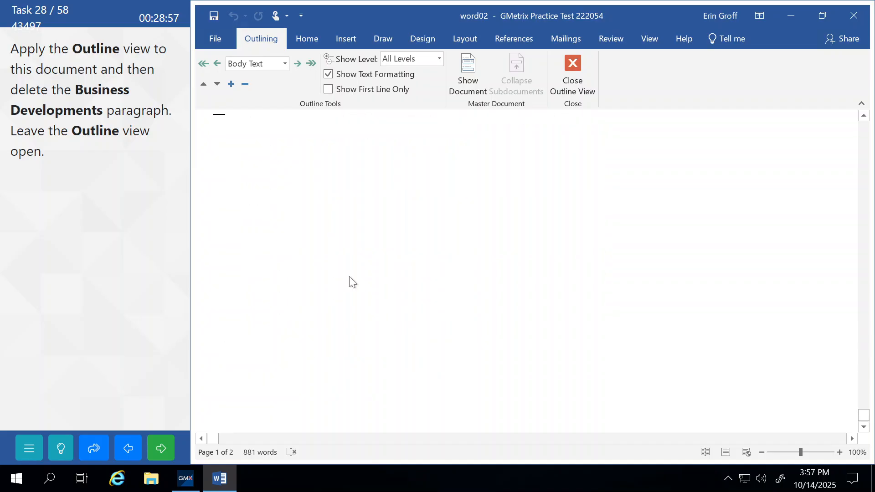
pyautogui.scroll(15, 349, 276)
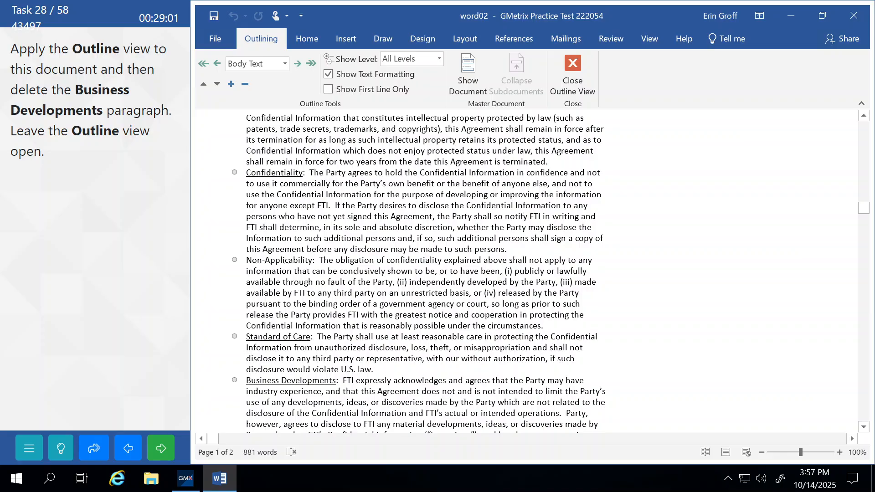
pyautogui.click(235, 379)
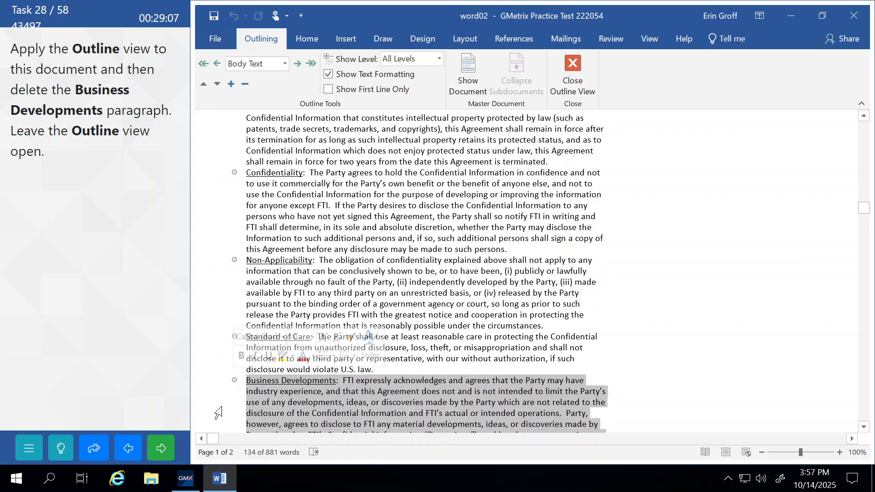
pyautogui.press('Delete')
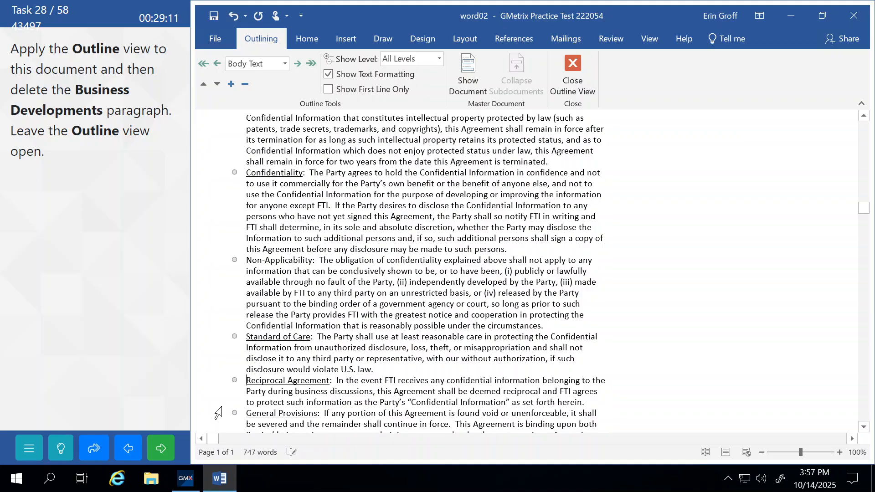
pyautogui.click(162, 450)
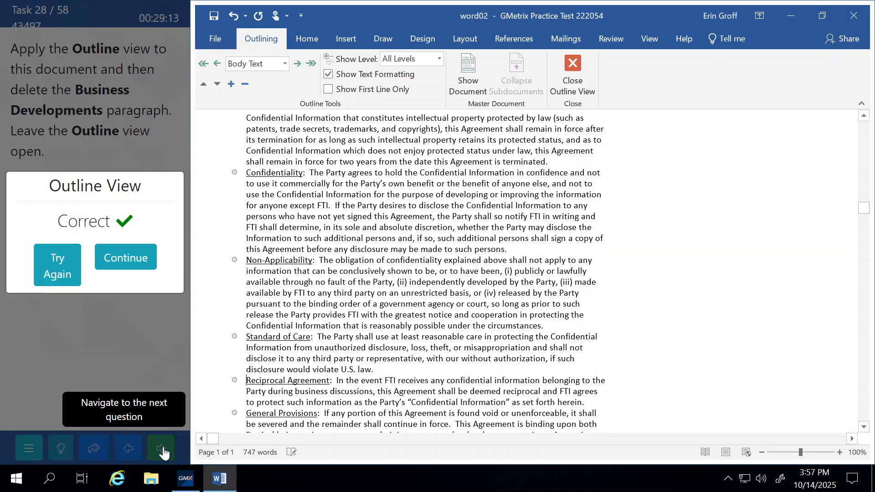
pyautogui.click(133, 257)
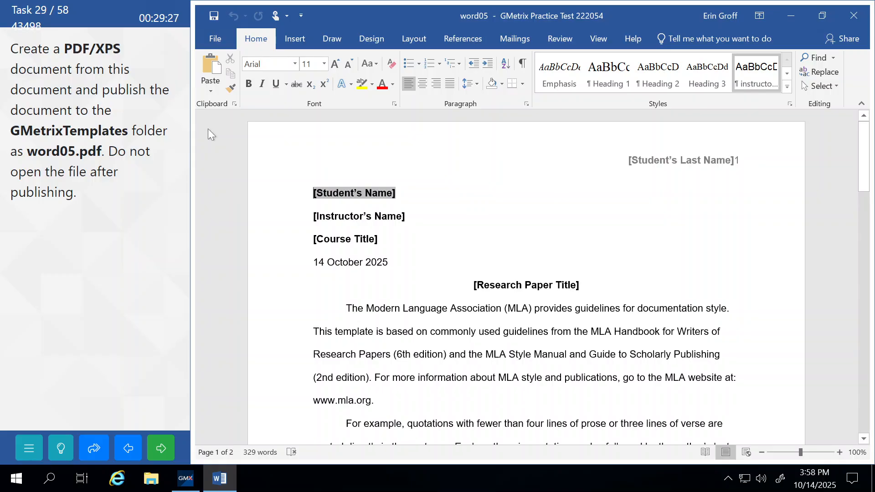
# In Save As, pick the GMetrixTemplates folder and set the file type to PDF
pyautogui.click(213, 47)
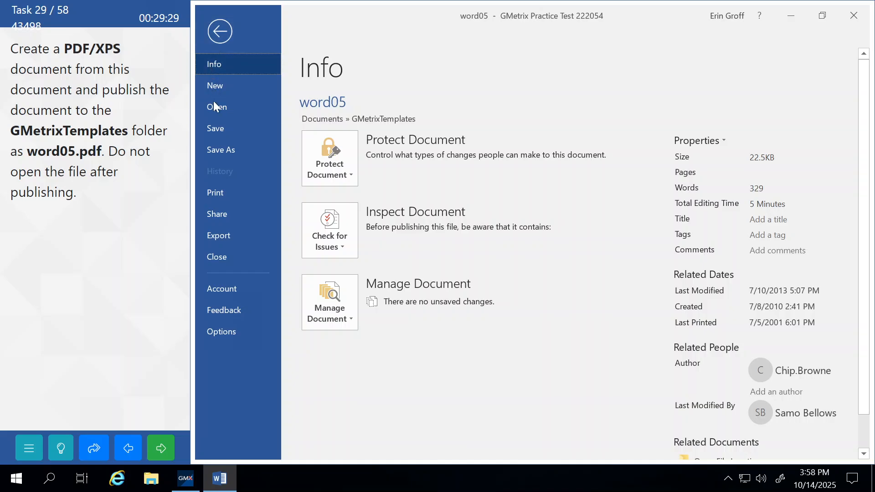
pyautogui.click(223, 149)
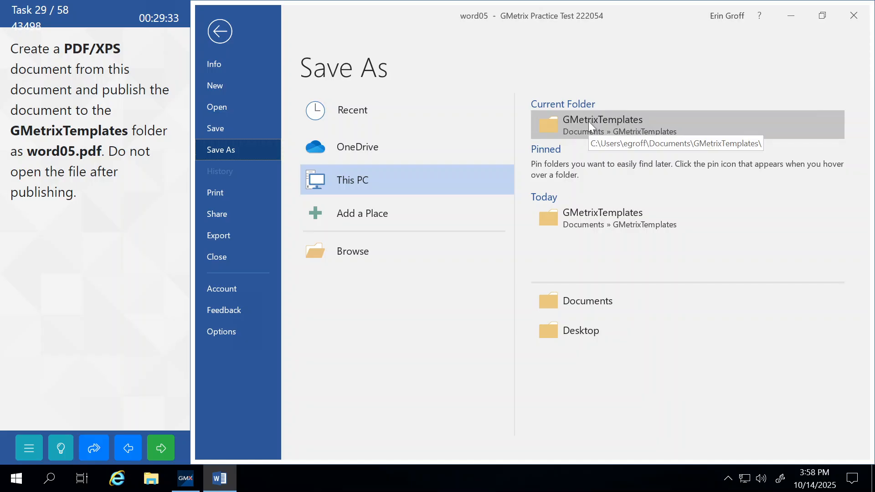
pyautogui.click(346, 255)
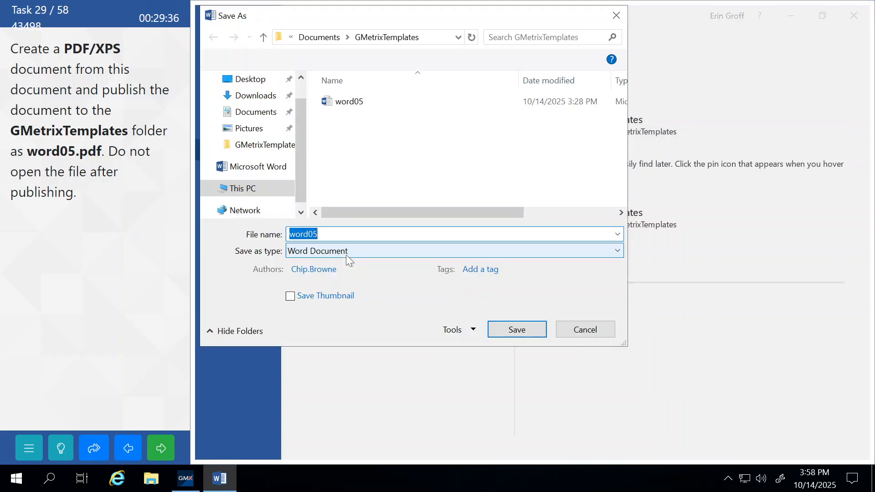
pyautogui.click(254, 148)
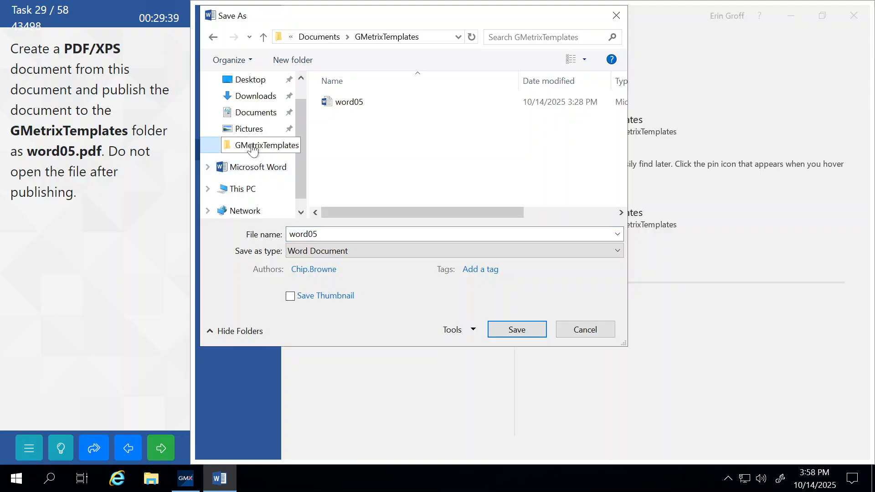
pyautogui.click(315, 250)
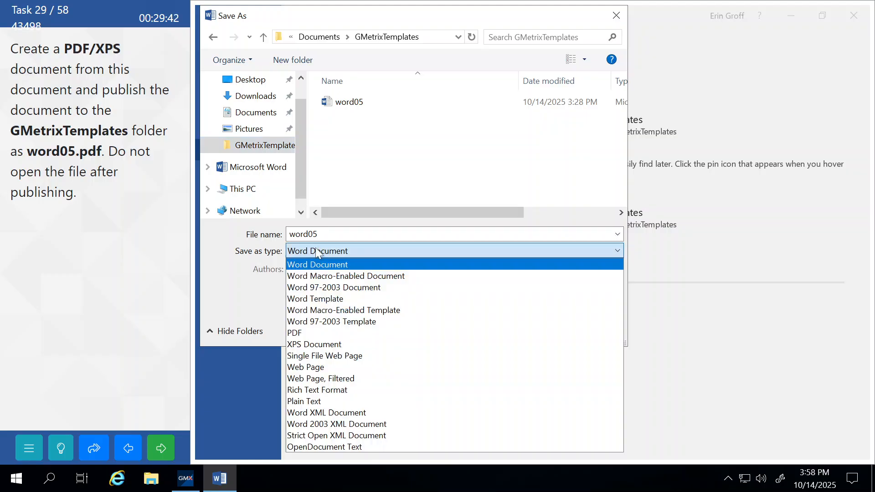
pyautogui.click(324, 333)
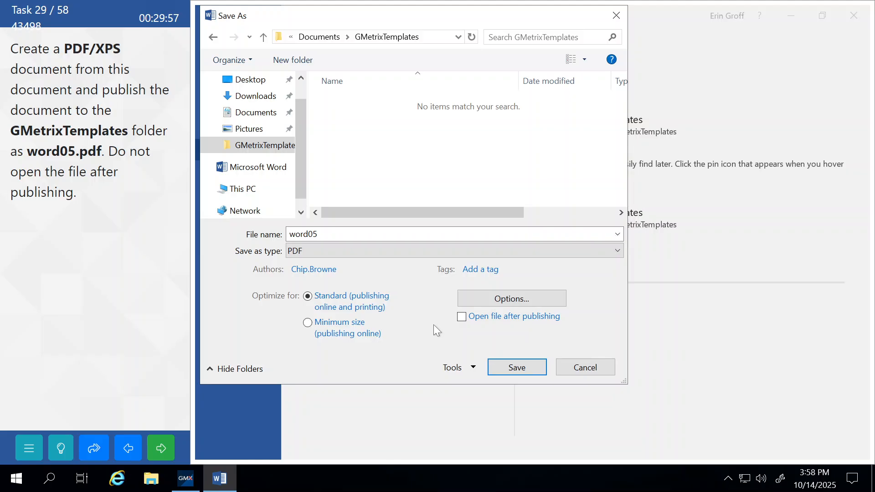
# Publish word05 as a PDF, submit the task and continue
pyautogui.click(515, 367)
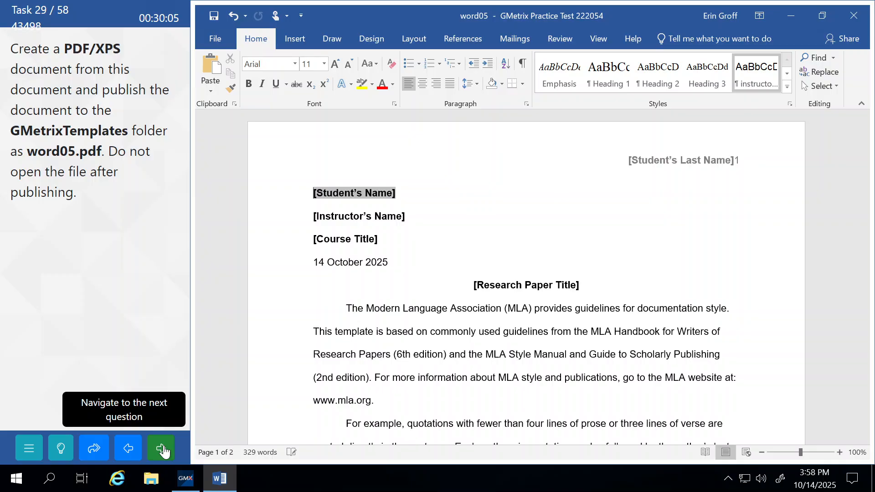
pyautogui.click(164, 451)
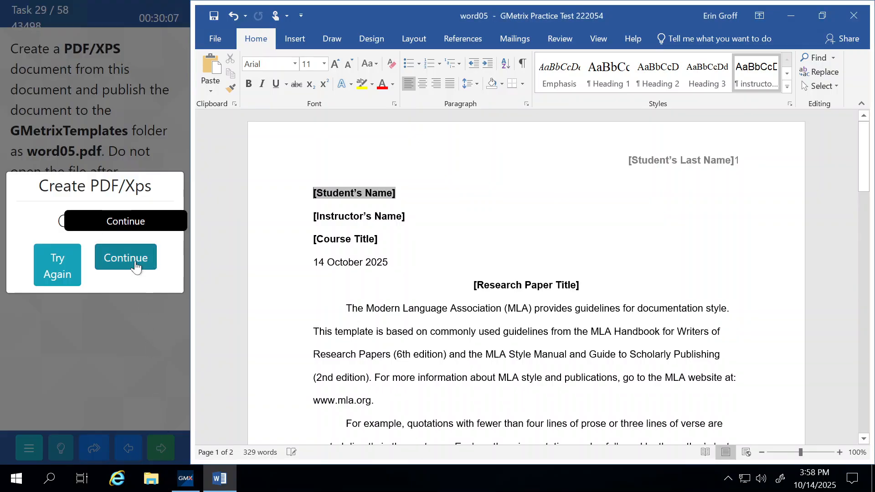
pyautogui.click(135, 265)
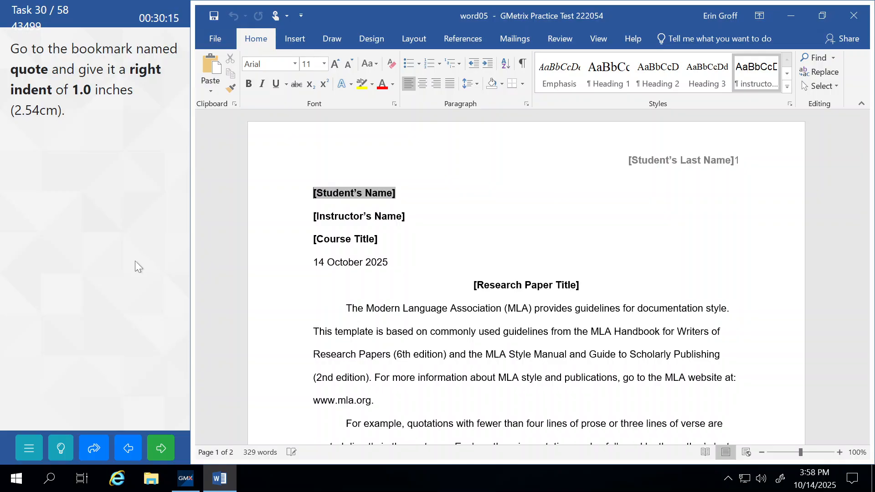
# Go to the quote bookmark in the document
pyautogui.click(833, 57)
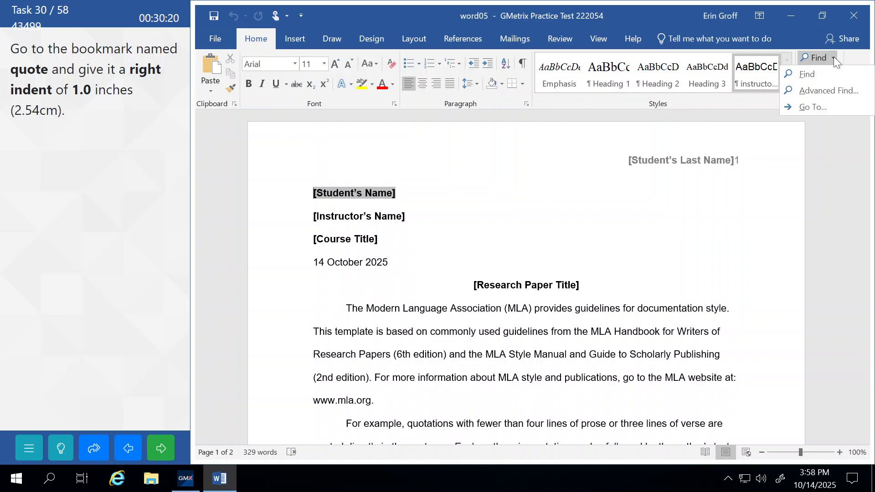
pyautogui.click(804, 111)
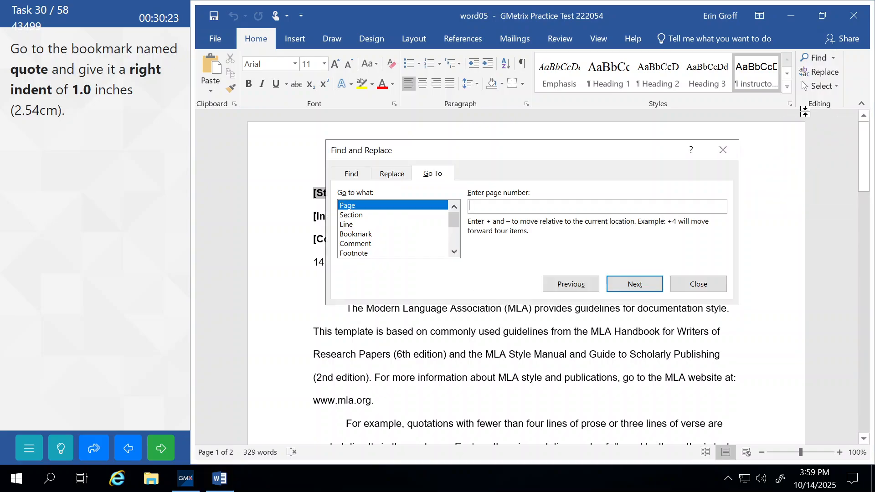
pyautogui.click(346, 235)
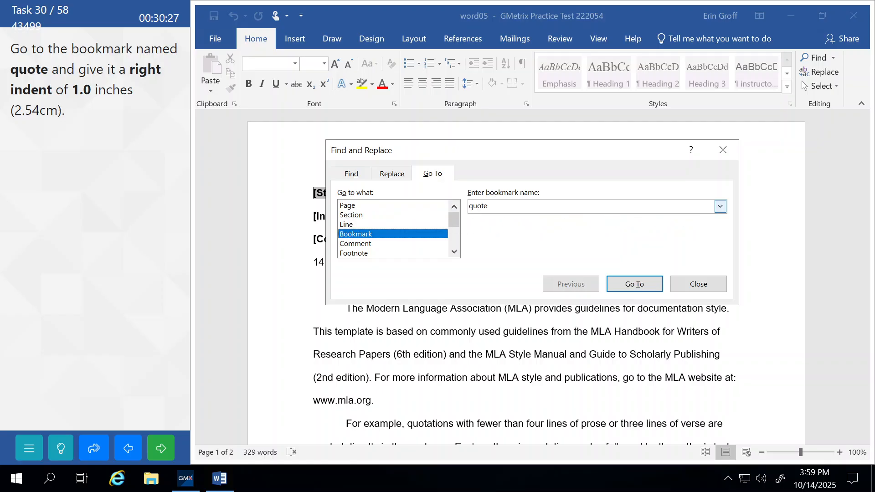
pyautogui.click(720, 206)
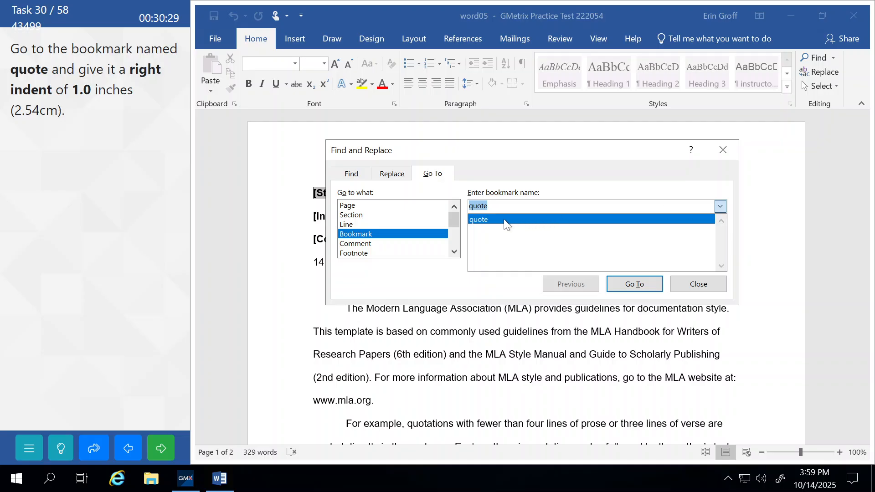
pyautogui.click(488, 220)
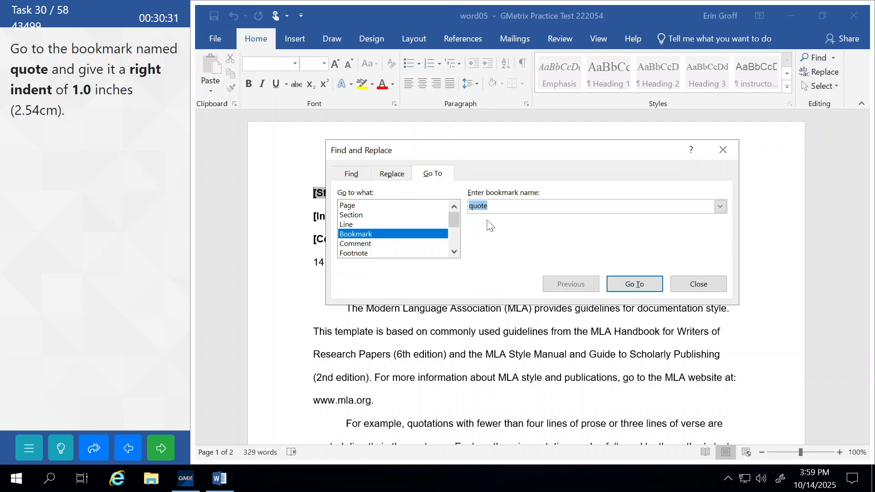
pyautogui.click(630, 286)
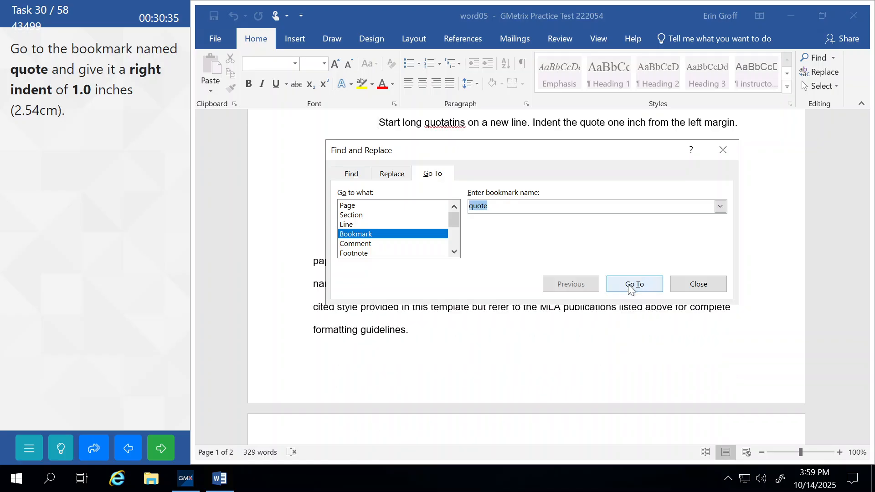
pyautogui.click(696, 286)
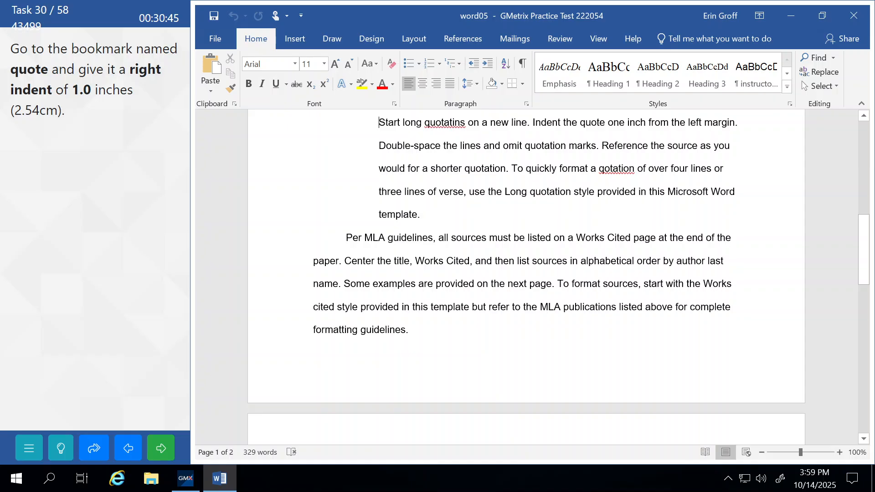
# Set the quote paragraph's right indent to 1" and submit the task for grading
pyautogui.click(527, 105)
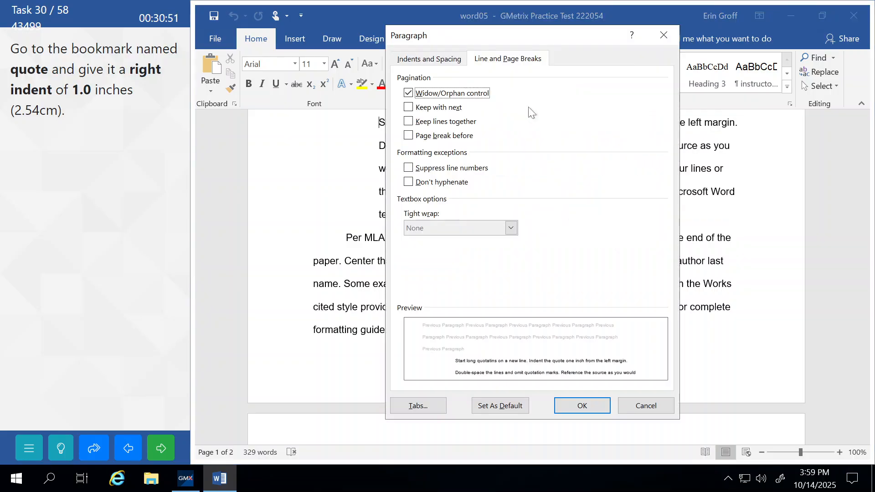
pyautogui.click(410, 58)
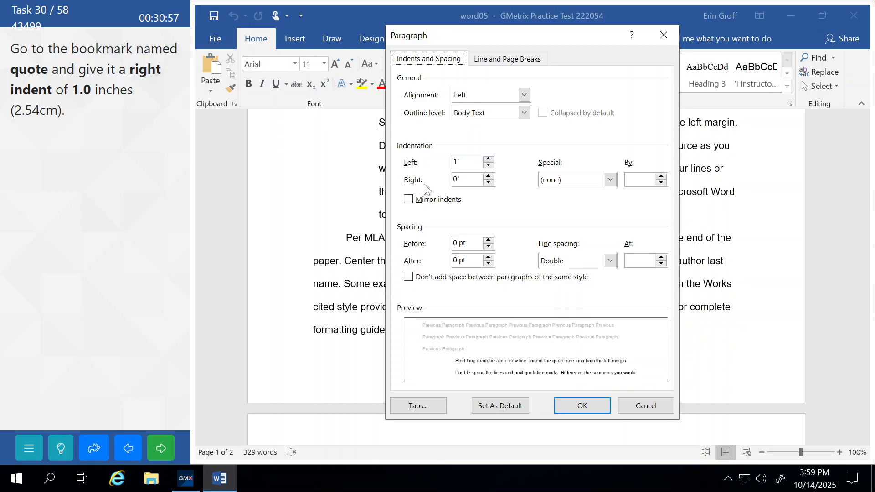
pyautogui.click(488, 177)
pyautogui.click(489, 176)
pyautogui.click(488, 176)
pyautogui.click(489, 176)
pyautogui.click(488, 176)
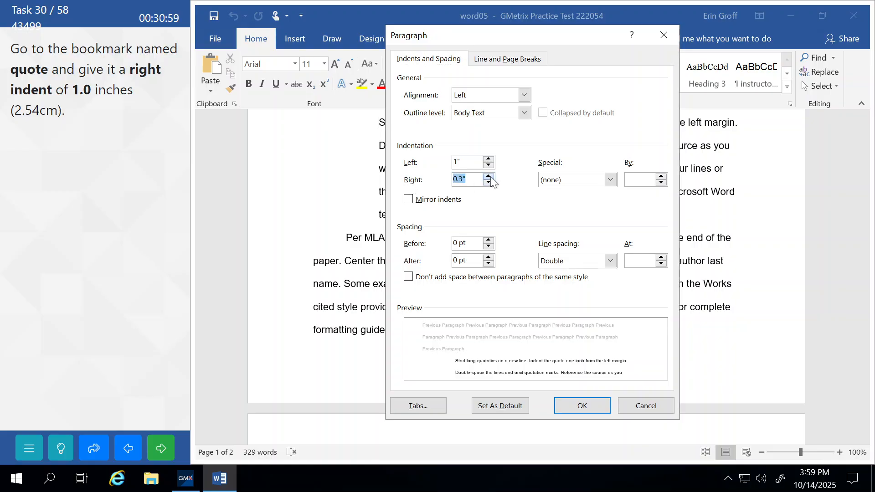
pyautogui.click(489, 176)
pyautogui.click(488, 176)
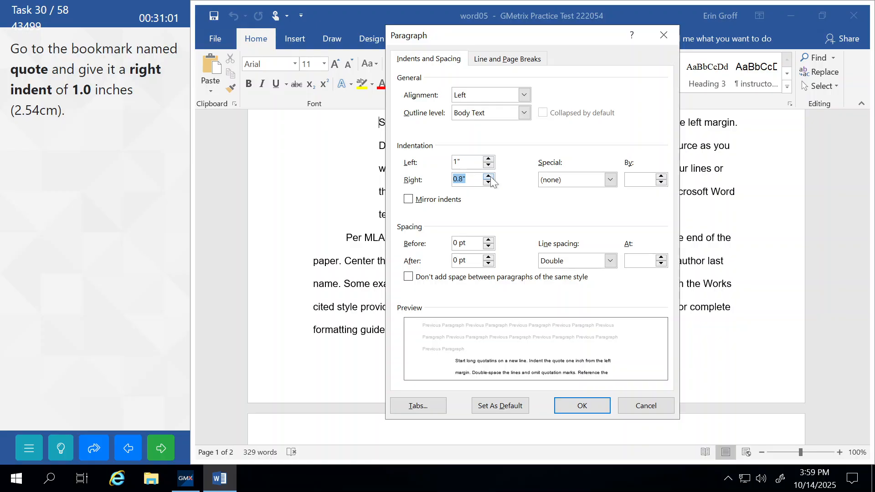
pyautogui.click(488, 177)
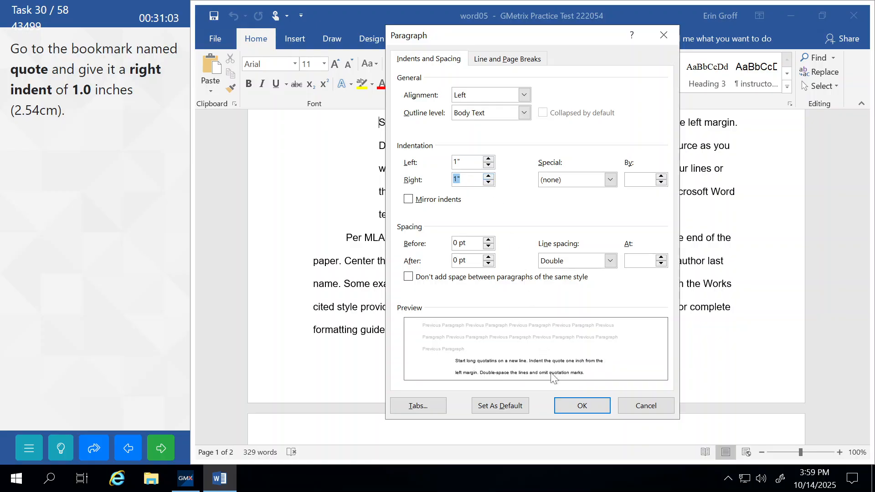
pyautogui.click(582, 405)
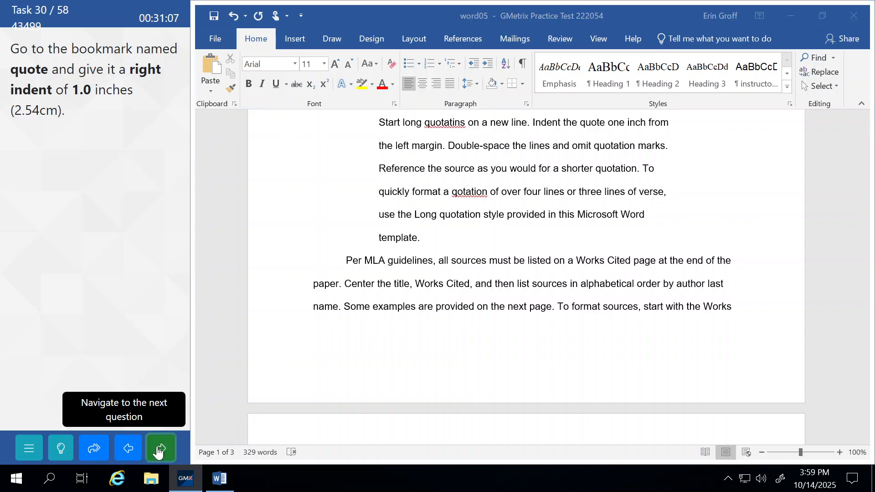
pyautogui.click(158, 451)
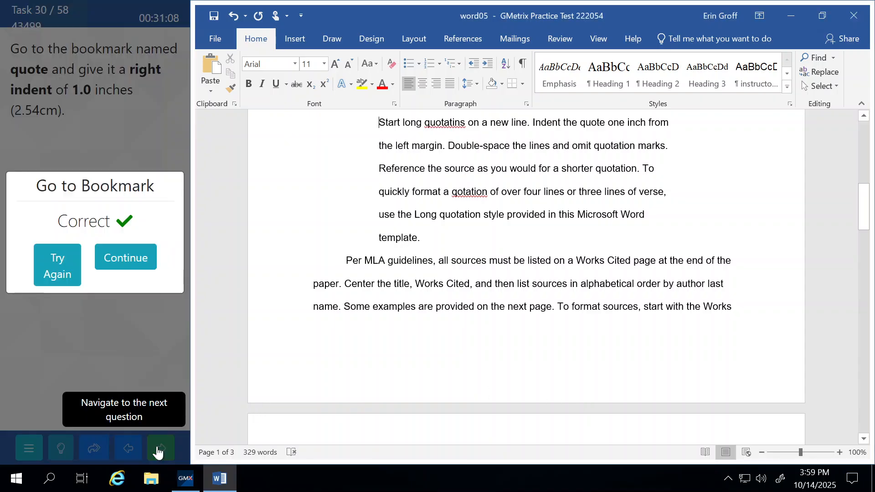
pyautogui.click(137, 261)
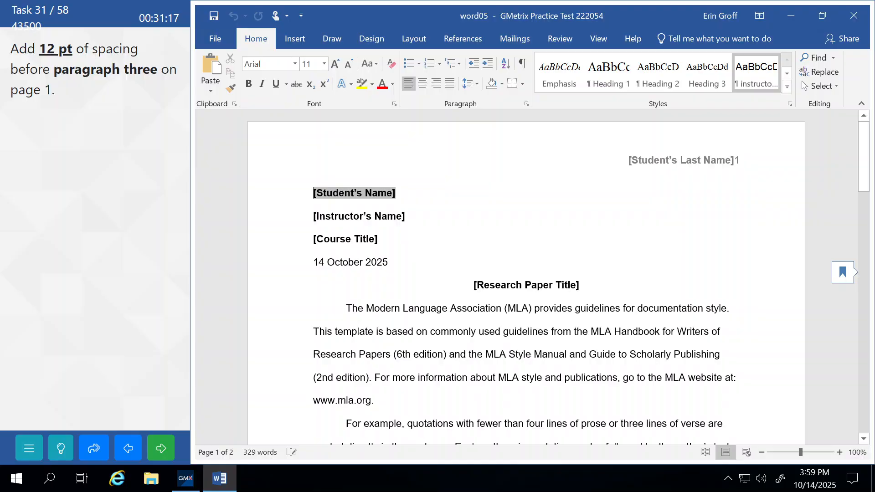
# Give paragraph three 12 pt spacing before and submit the task for grading
pyautogui.scroll(-5, 526, 273)
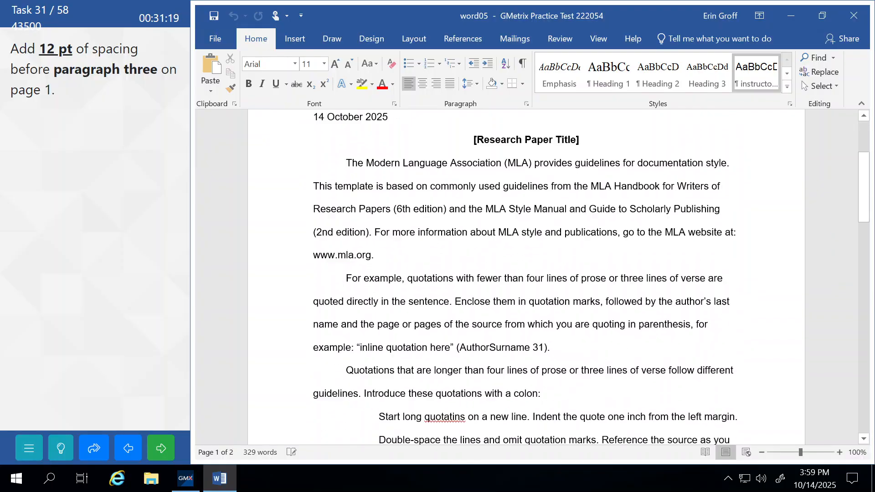
pyautogui.scroll(-3, 527, 274)
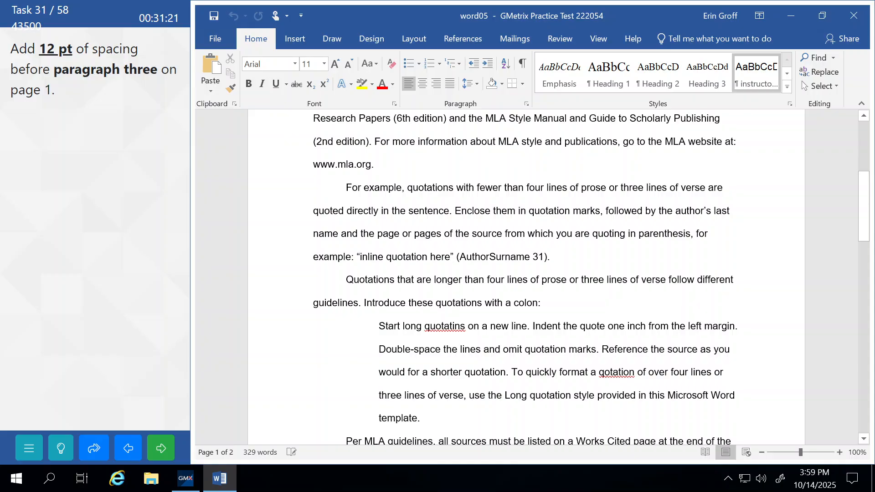
pyautogui.click(346, 279)
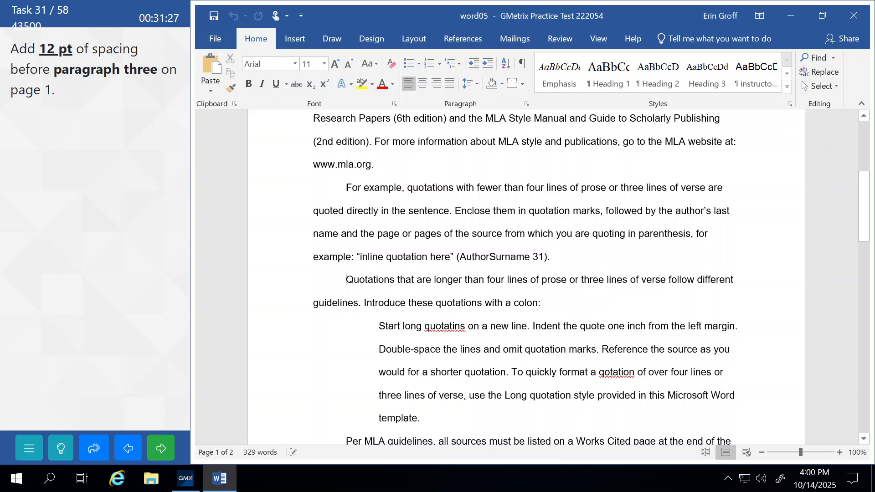
pyautogui.click(526, 104)
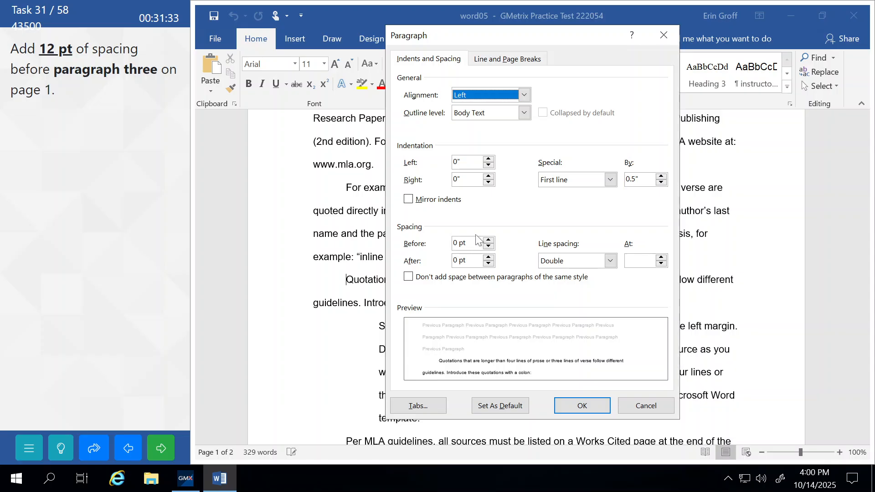
pyautogui.click(488, 240)
pyautogui.click(489, 240)
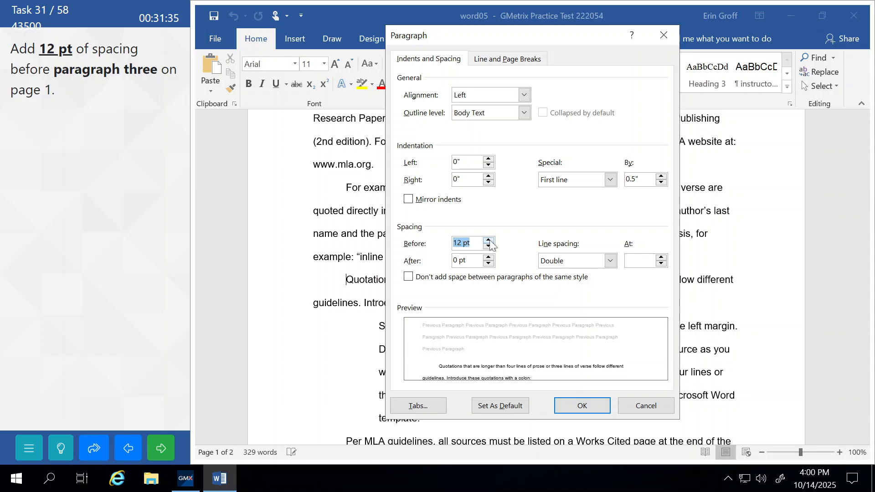
pyautogui.click(572, 407)
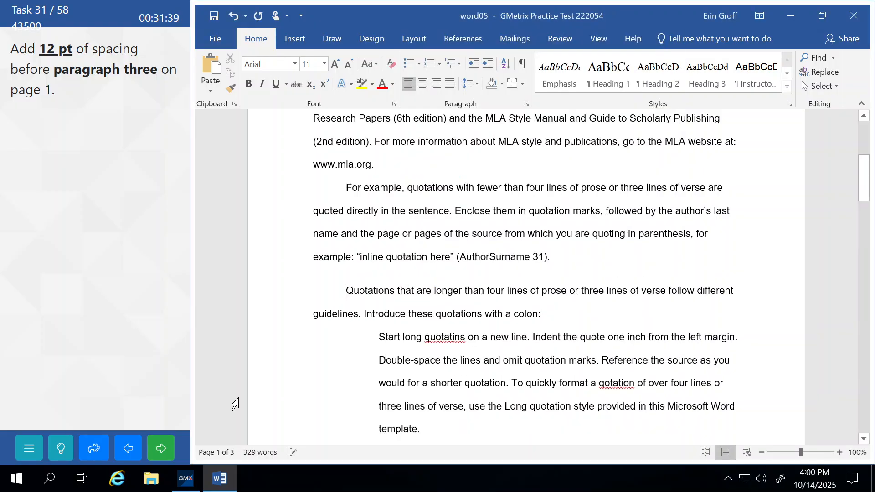
pyautogui.click(161, 448)
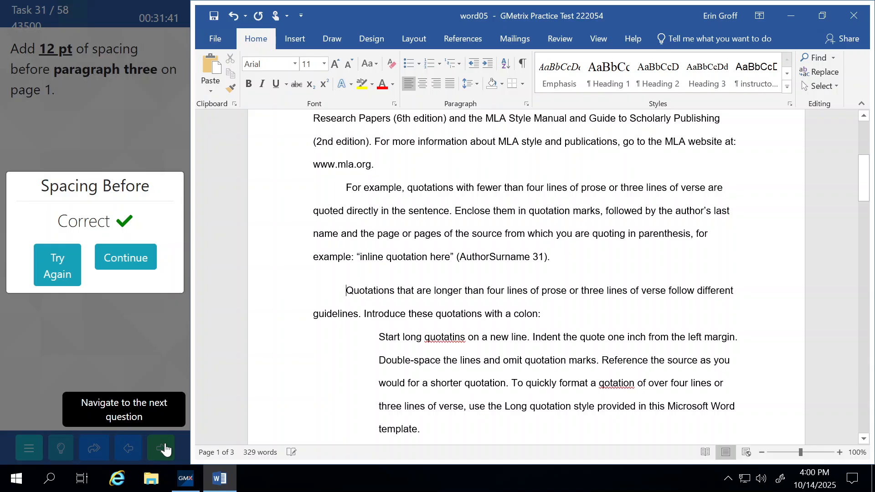
pyautogui.click(131, 263)
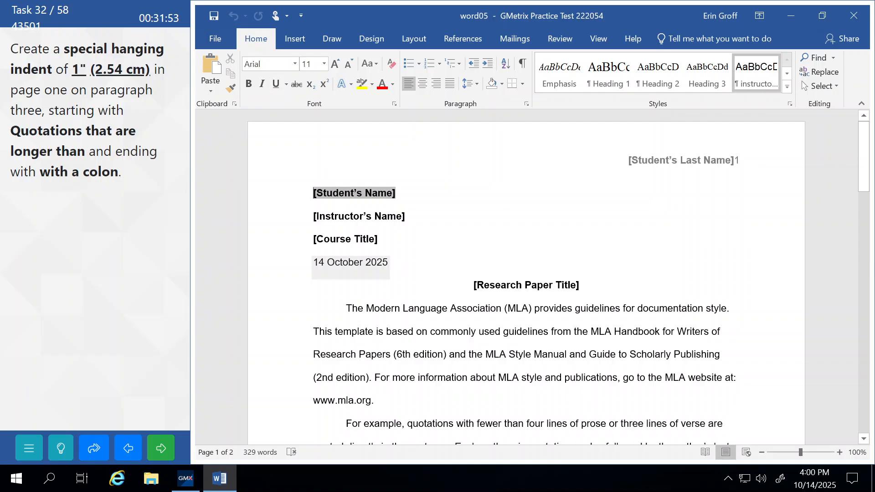
# Select paragraph three and keep its line spacing at Double in the Paragraph dialog
pyautogui.scroll(-3, 527, 278)
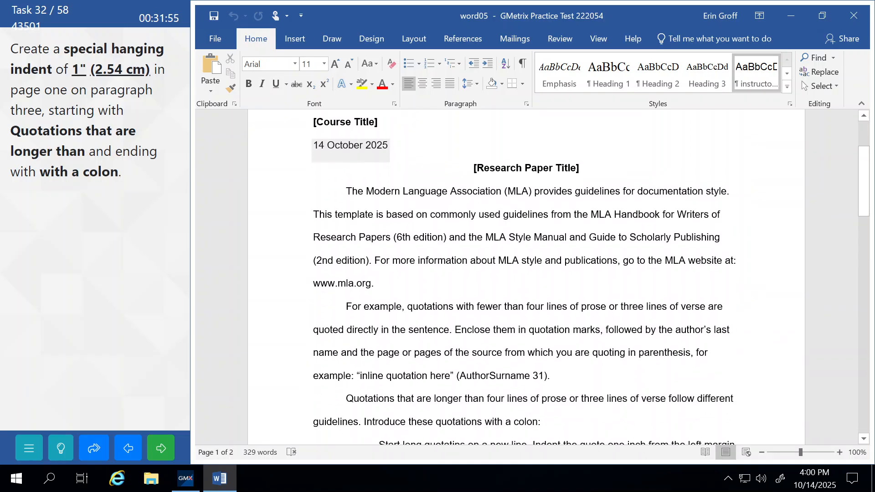
pyautogui.scroll(-2, 526, 278)
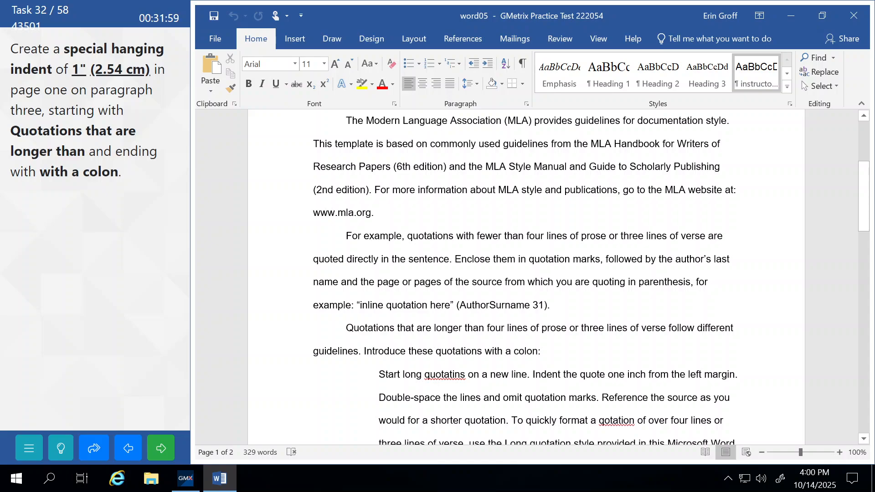
pyautogui.moveTo(346, 329)
pyautogui.mouseDown()
pyautogui.moveTo(486, 330)
pyautogui.moveTo(545, 352)
pyautogui.moveTo(539, 357)
pyautogui.mouseUp()
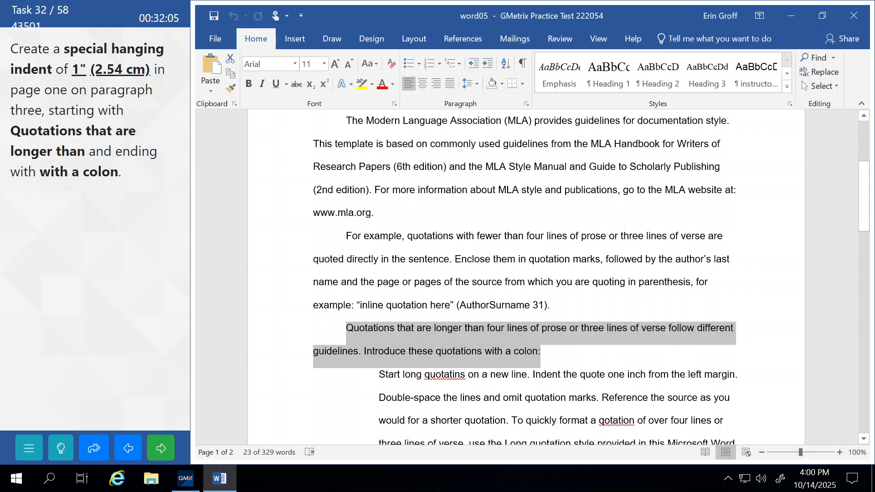
pyautogui.click(526, 103)
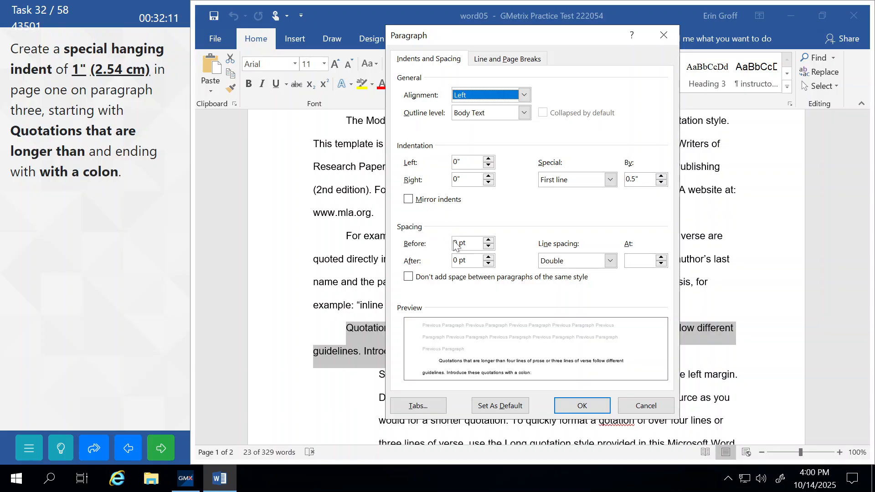
pyautogui.click(610, 261)
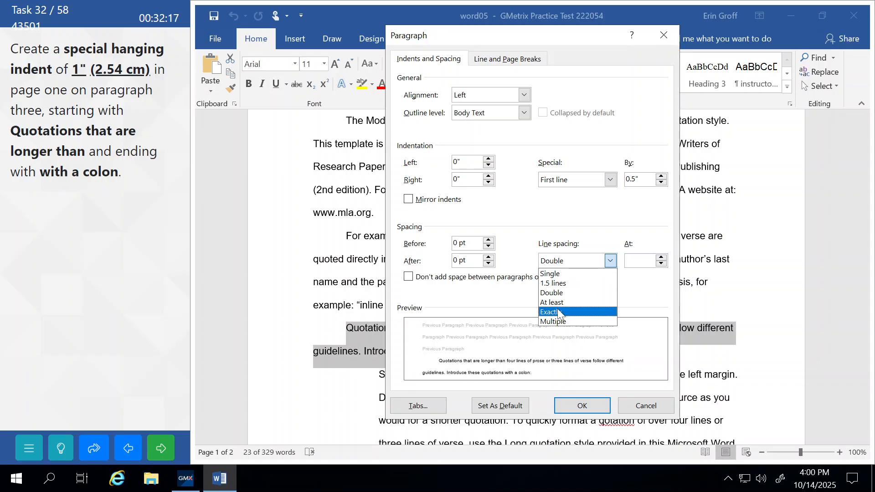
pyautogui.click(562, 169)
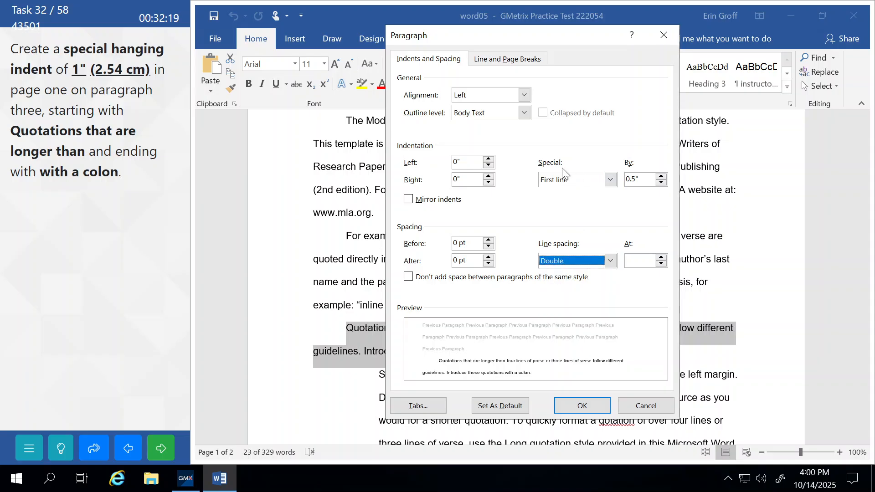
# Apply a 1" hanging indent to paragraph three and submit the task
pyautogui.click(611, 180)
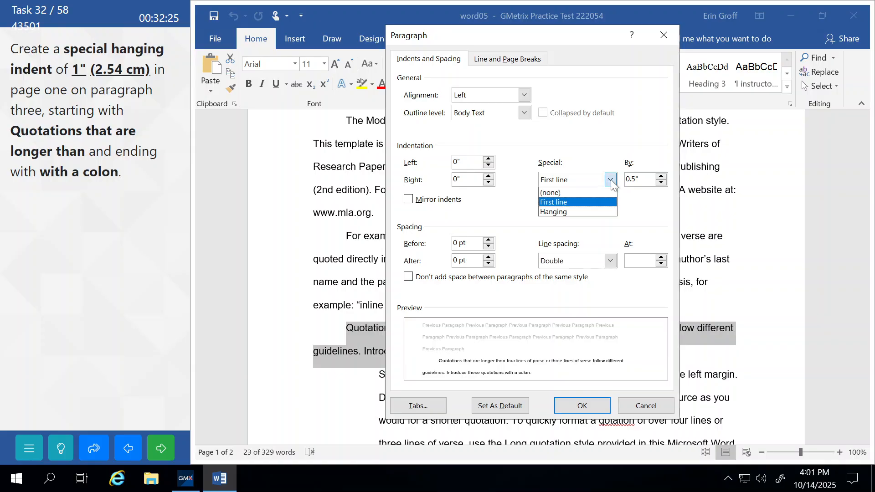
pyautogui.click(555, 213)
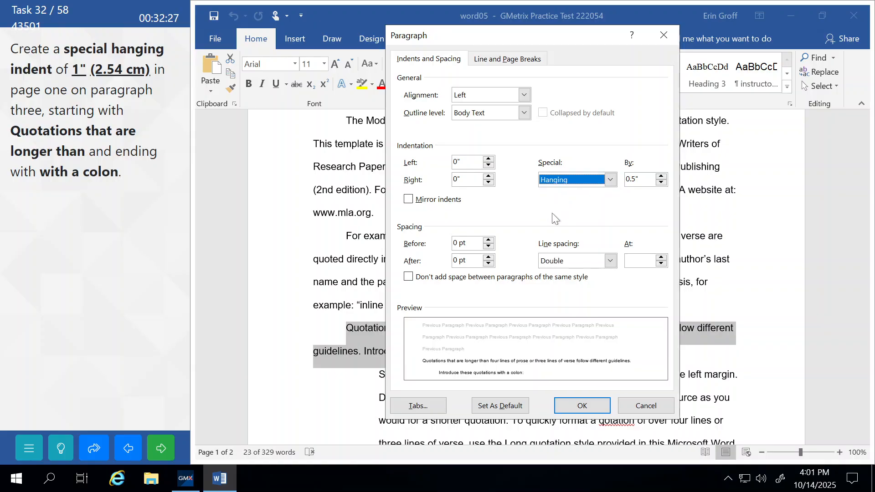
pyautogui.click(661, 177)
pyautogui.click(660, 177)
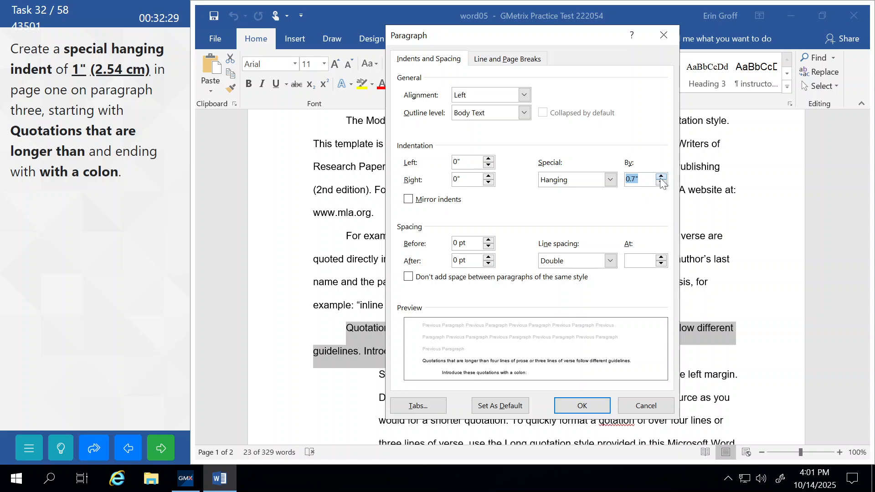
pyautogui.click(661, 178)
pyautogui.click(660, 177)
pyautogui.click(661, 177)
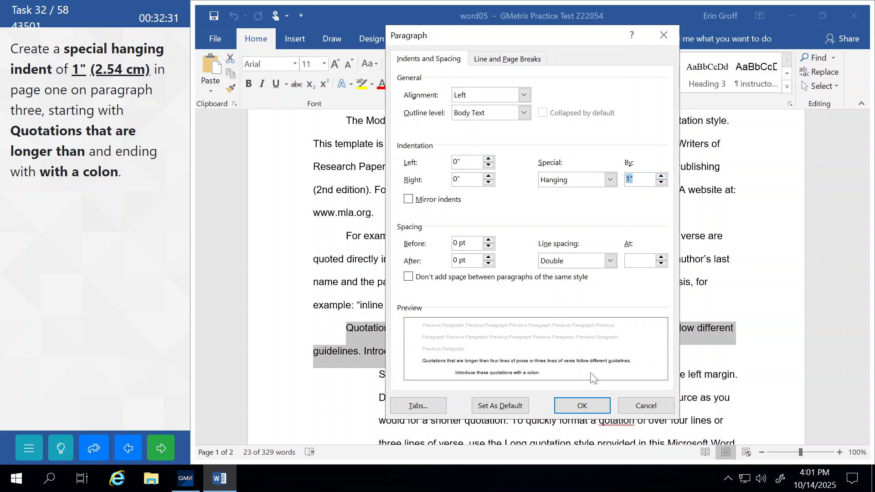
pyautogui.click(581, 406)
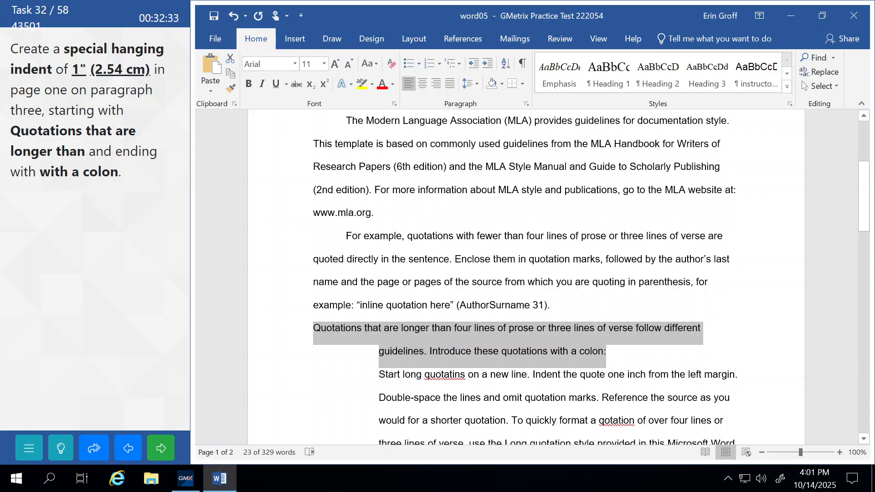
pyautogui.click(369, 236)
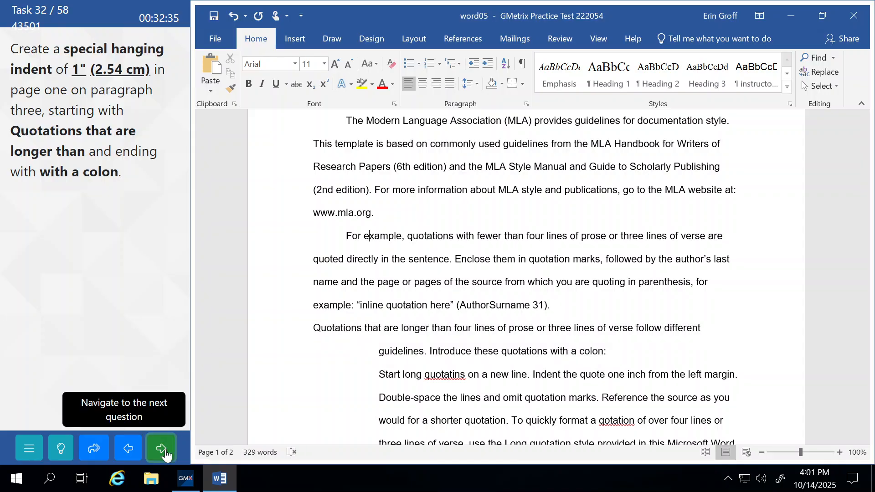
pyautogui.click(165, 454)
# Give the long quotation paragraph 12 pt spacing after and submit the task
pyautogui.click(132, 256)
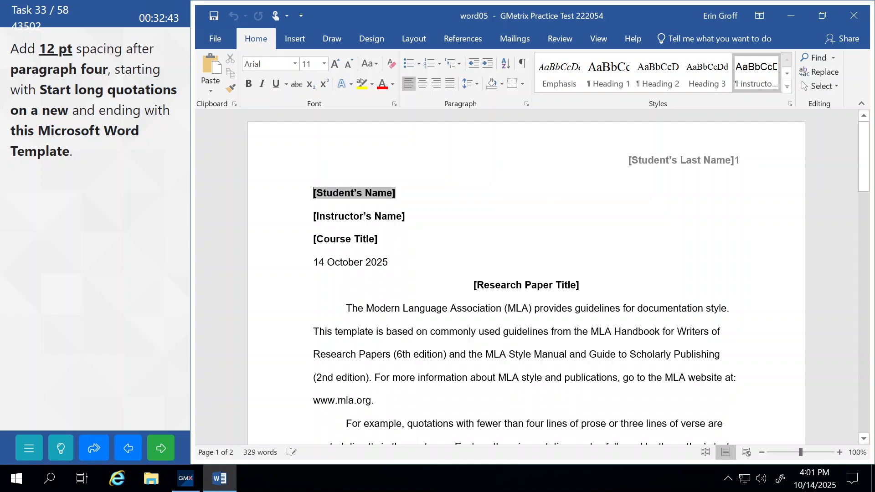
pyautogui.scroll(-2, 526, 273)
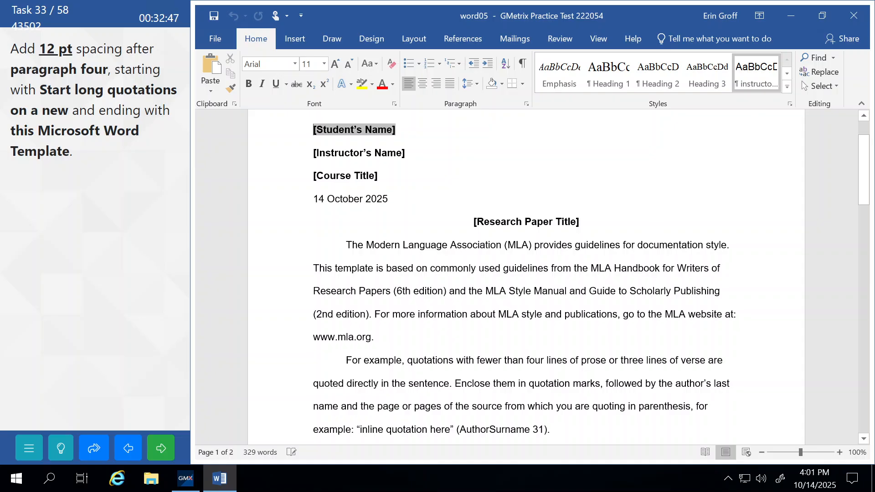
pyautogui.scroll(-4, 526, 273)
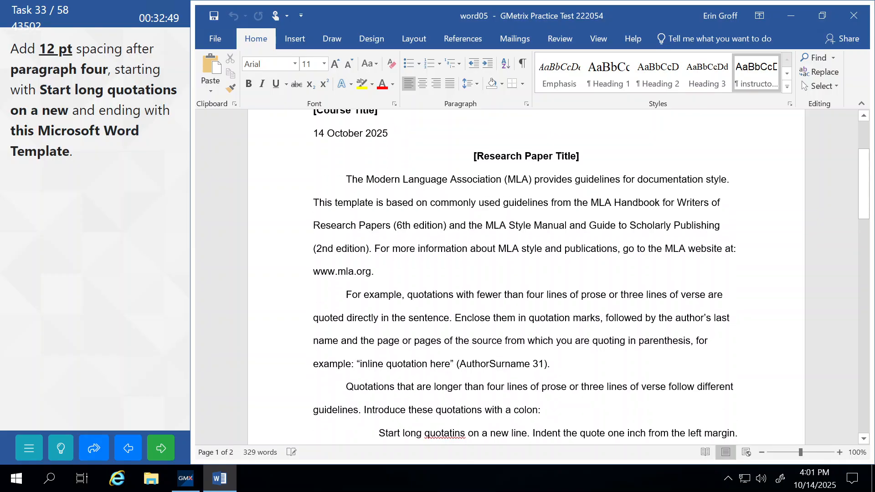
pyautogui.scroll(-4, 526, 274)
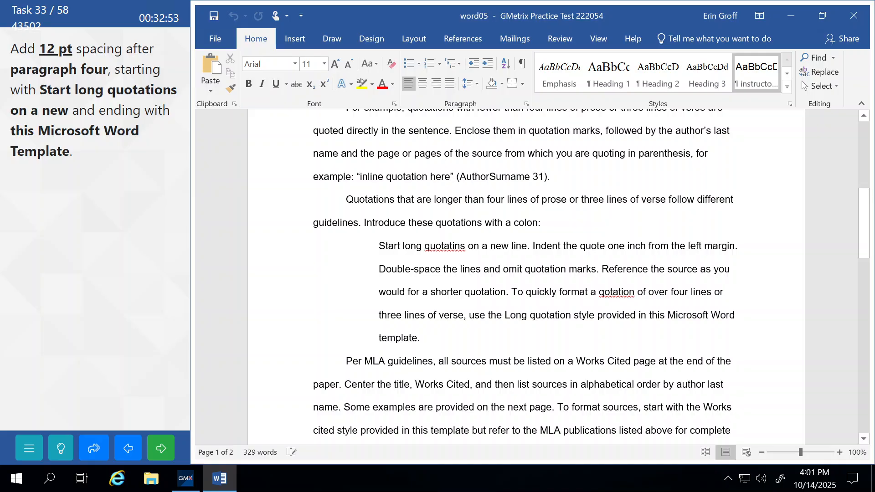
pyautogui.moveTo(380, 246); pyautogui.dragTo(424, 338)
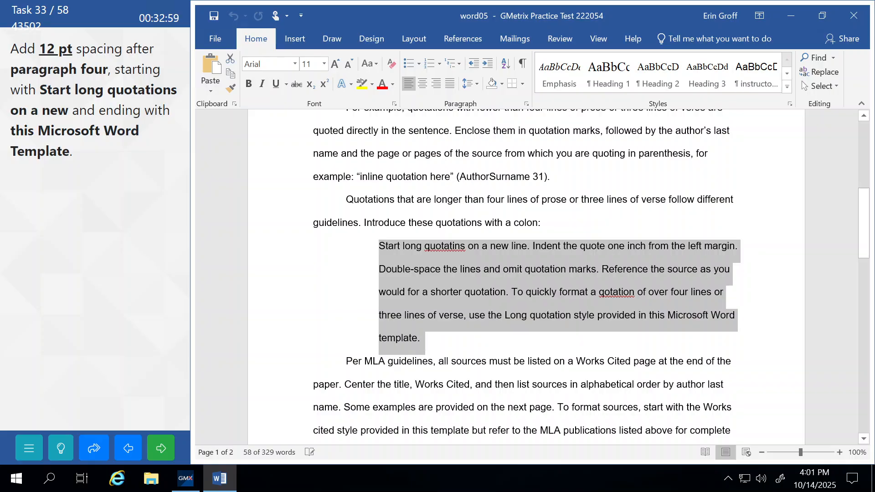
pyautogui.click(526, 104)
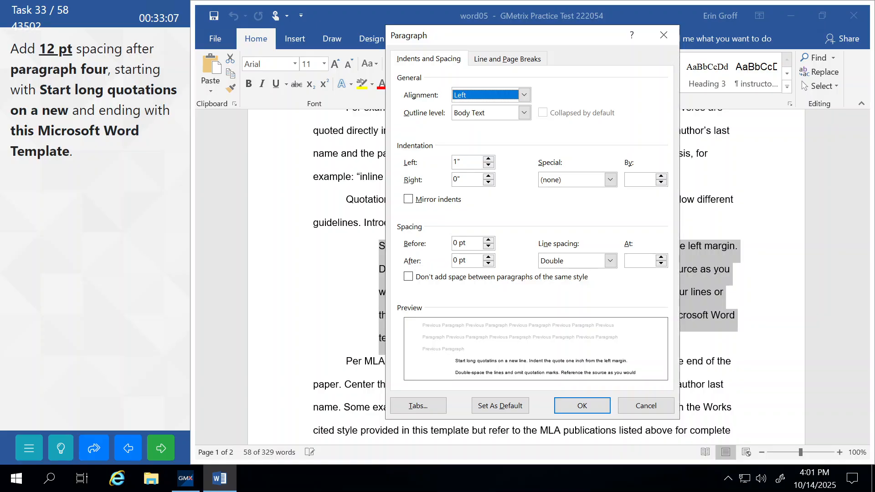
pyautogui.click(489, 257)
pyautogui.click(489, 257)
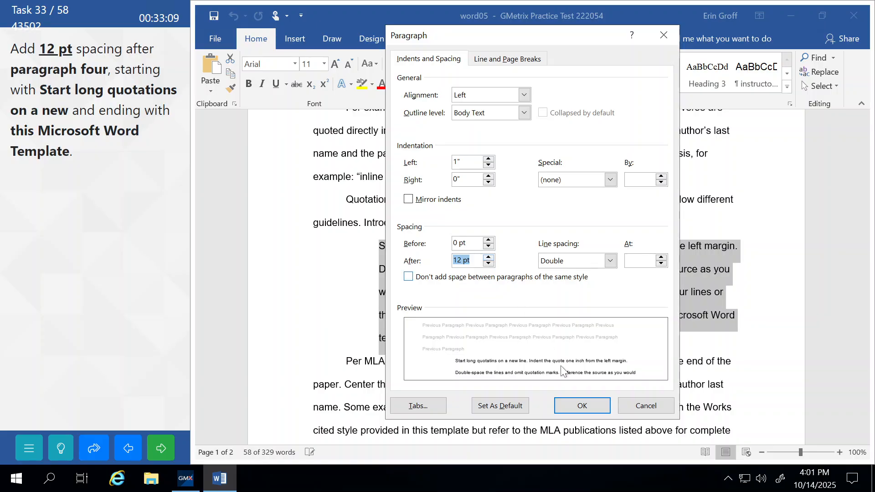
pyautogui.click(581, 405)
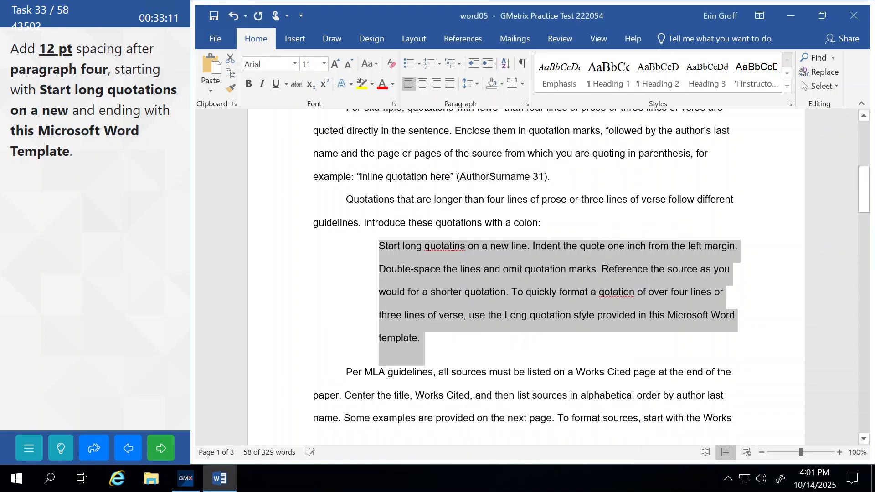
pyautogui.click(404, 395)
pyautogui.click(164, 453)
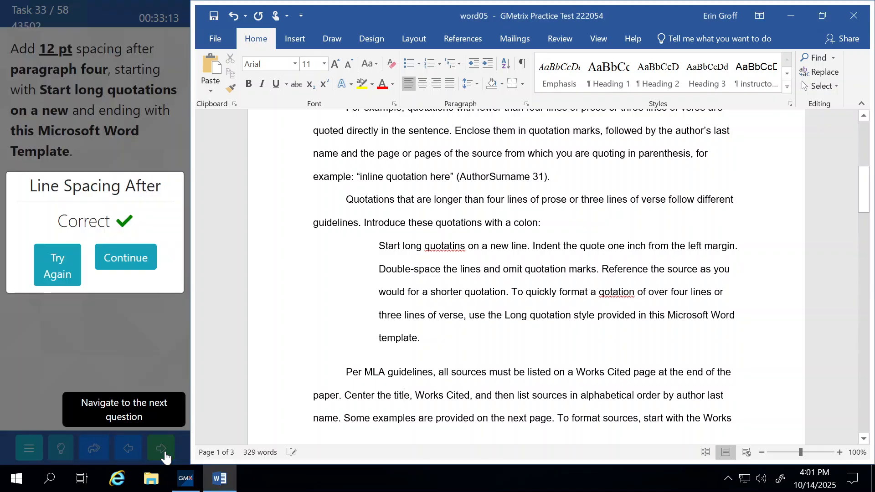
pyautogui.click(132, 265)
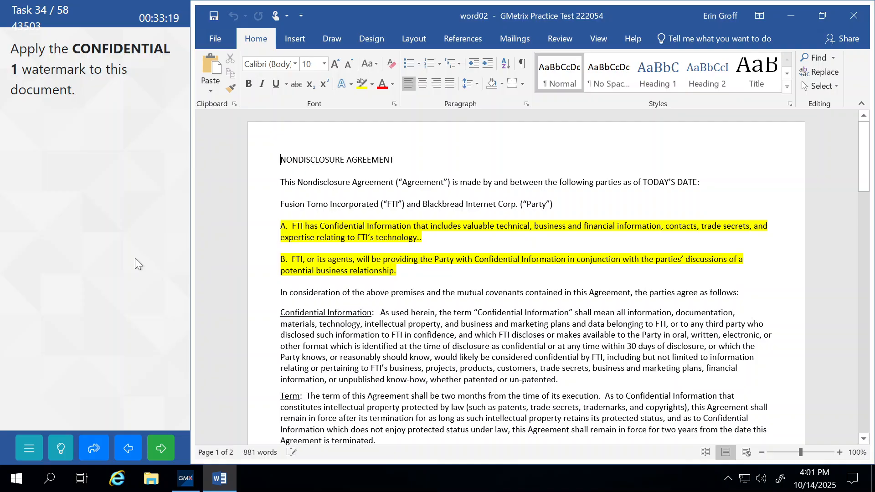
# Apply the CONFIDENTIAL 1 watermark from the Design tab and continue to the next task
pyautogui.click(379, 41)
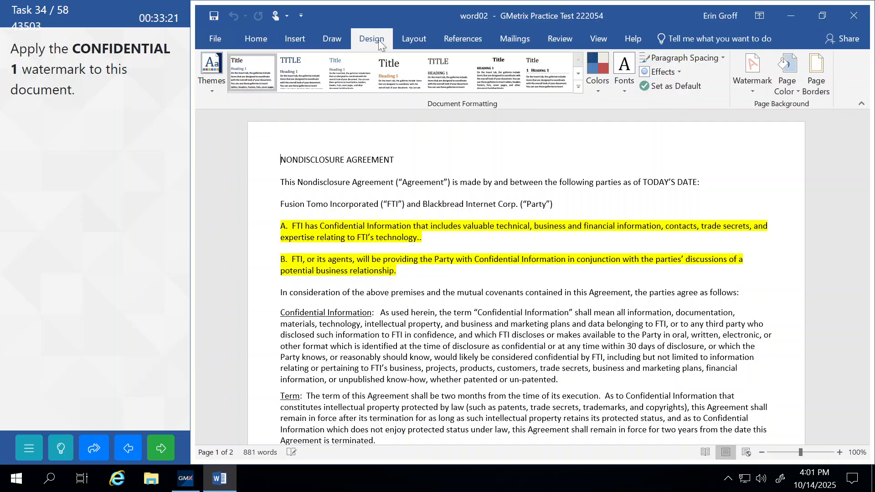
pyautogui.click(756, 89)
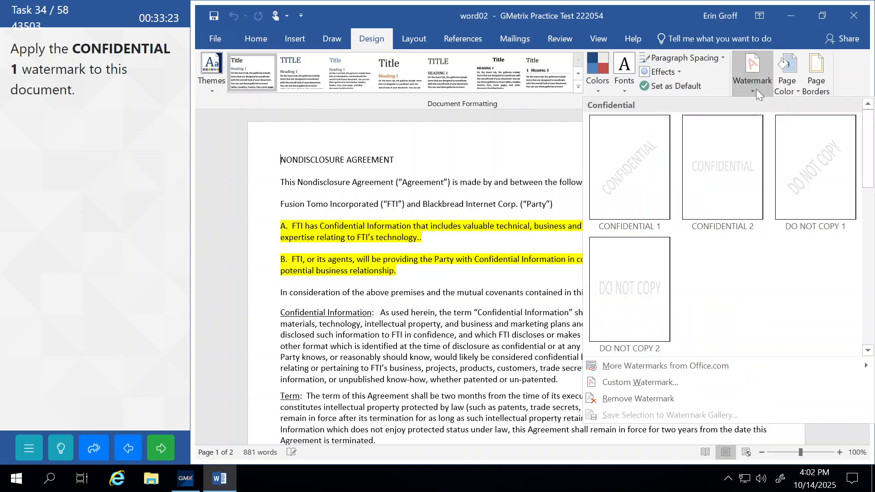
pyautogui.click(619, 168)
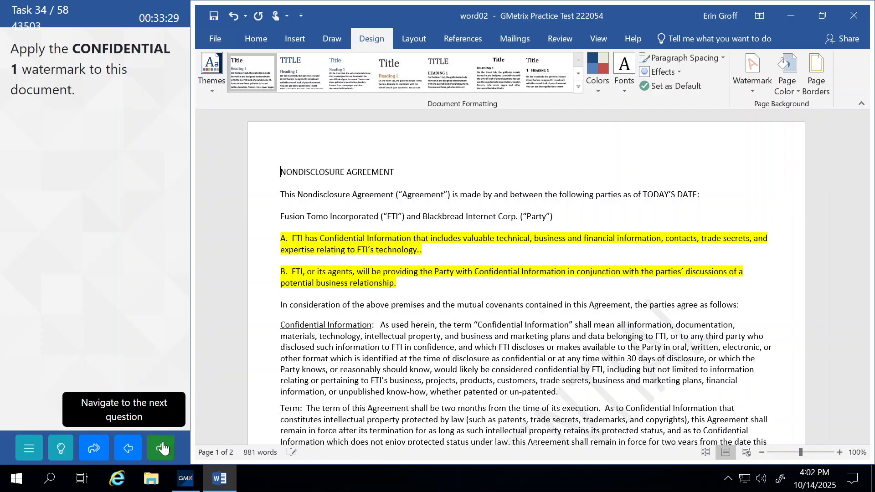
pyautogui.click(163, 448)
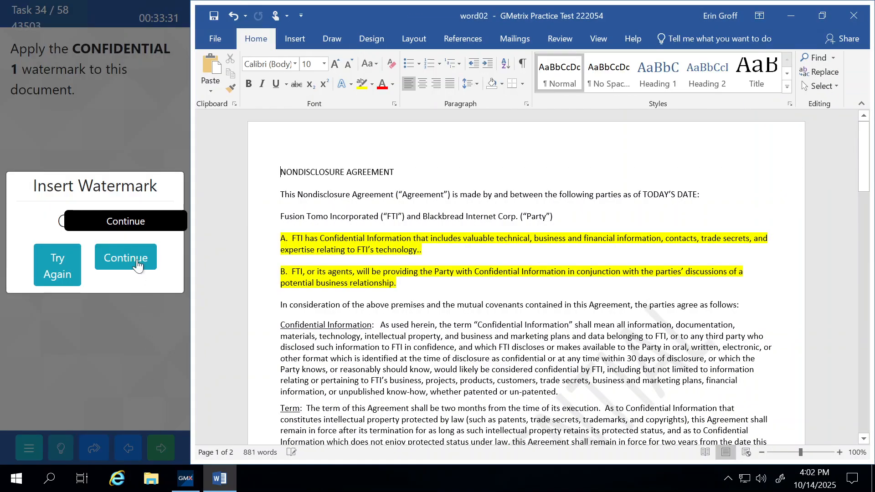
pyautogui.click(137, 262)
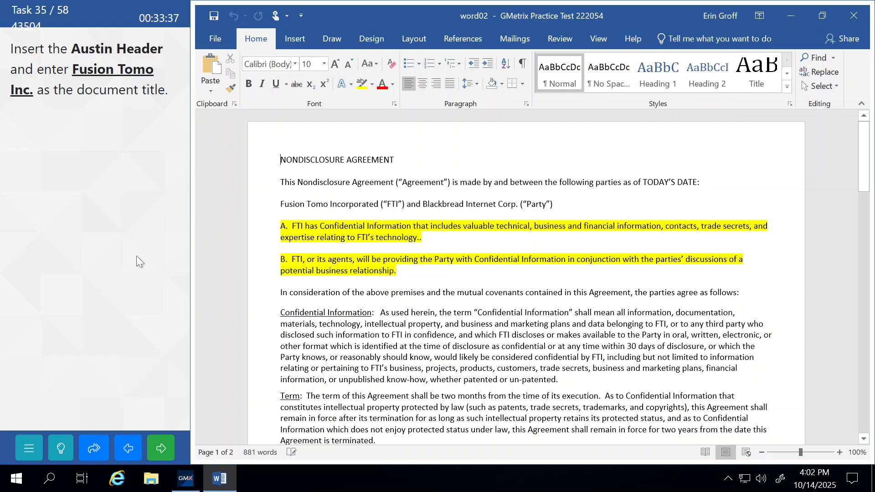
pyautogui.click(223, 39)
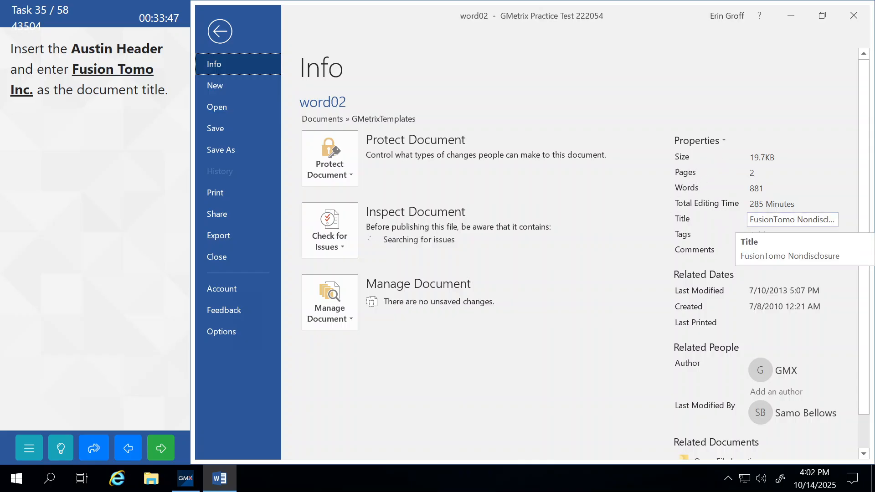
pyautogui.click(793, 220)
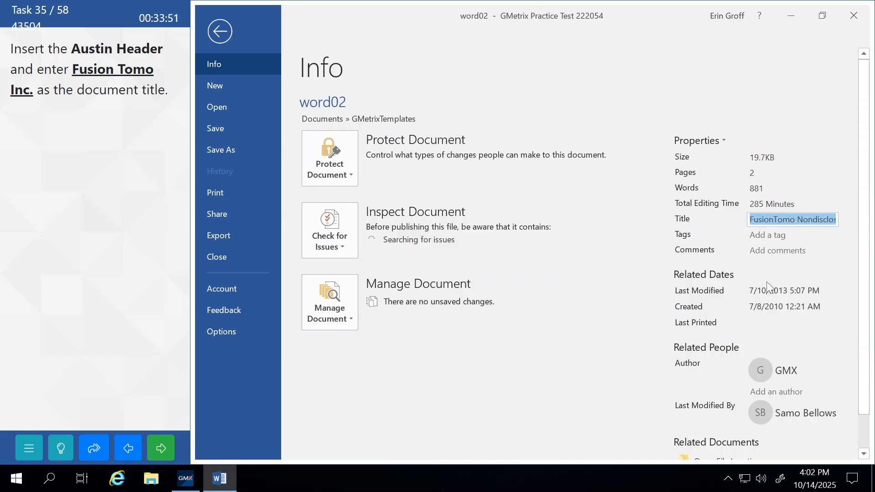
pyautogui.press('Delete')
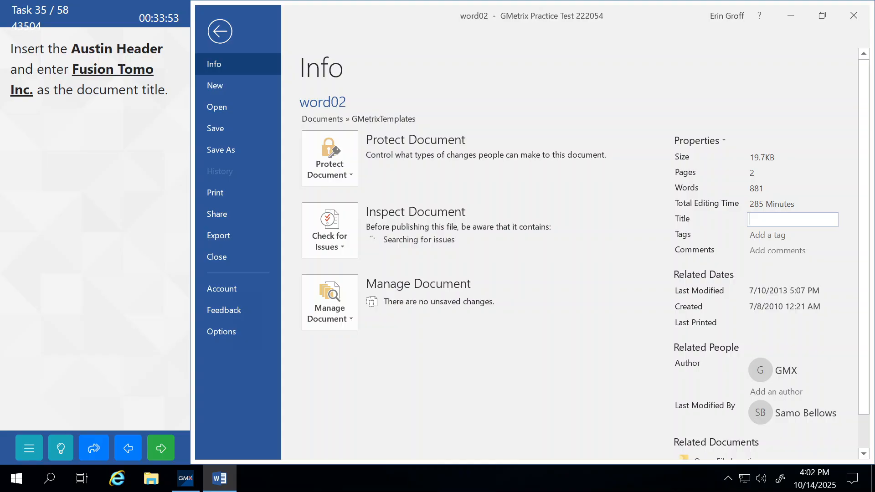
pyautogui.write('Fusion Tomo Inc.')
pyautogui.click(628, 357)
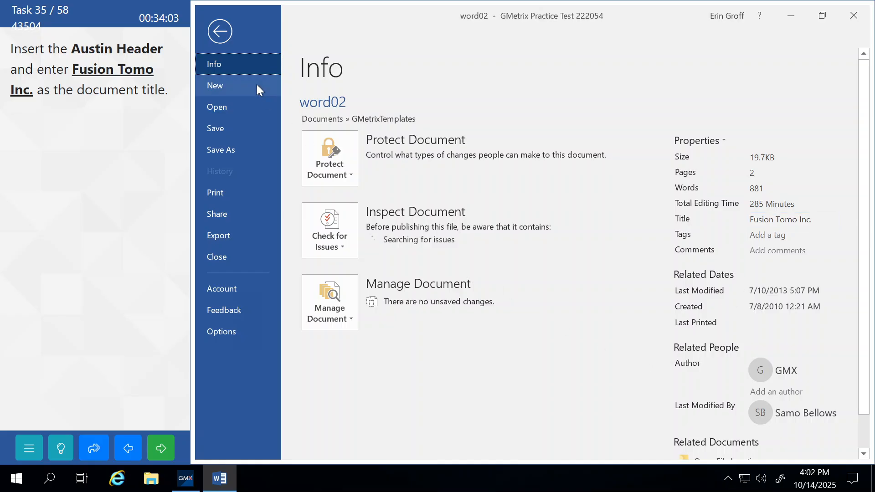
pyautogui.click(221, 38)
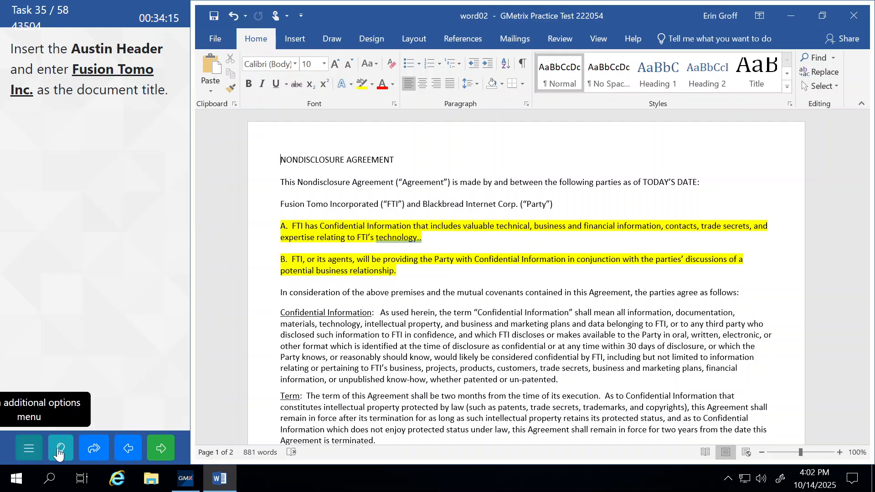
pyautogui.click(157, 454)
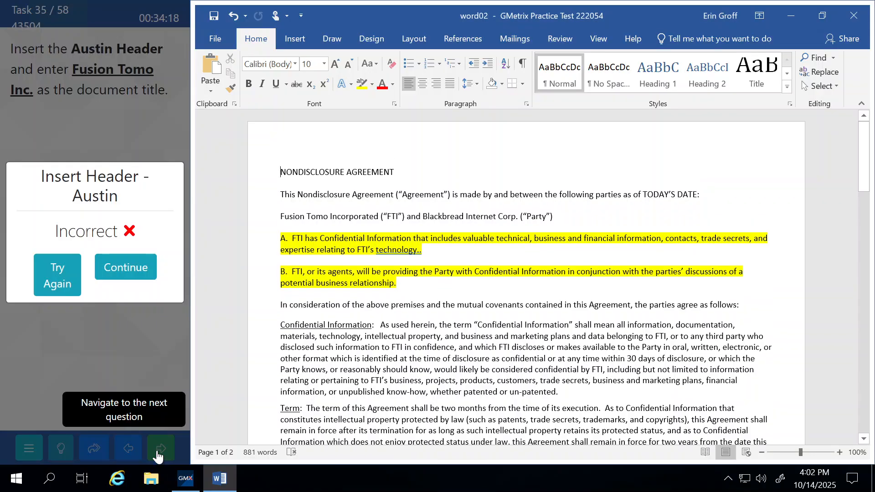
pyautogui.click(59, 279)
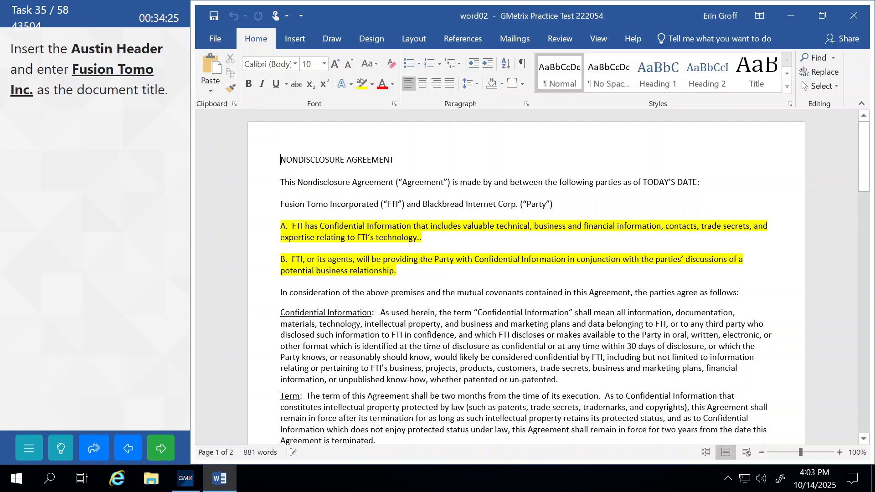
# Insert the built-in Austin header from the Insert tab's Header gallery
pyautogui.click(296, 42)
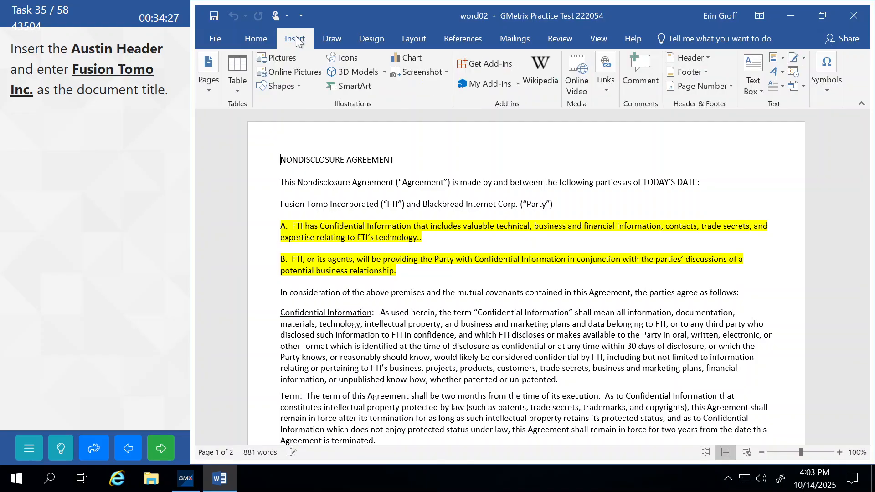
pyautogui.click(705, 58)
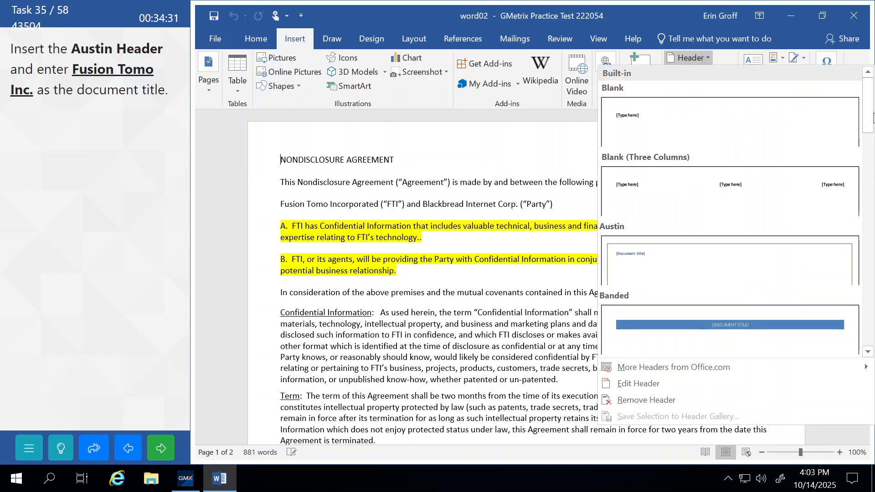
pyautogui.moveTo(872, 117); pyautogui.dragTo(873, 337)
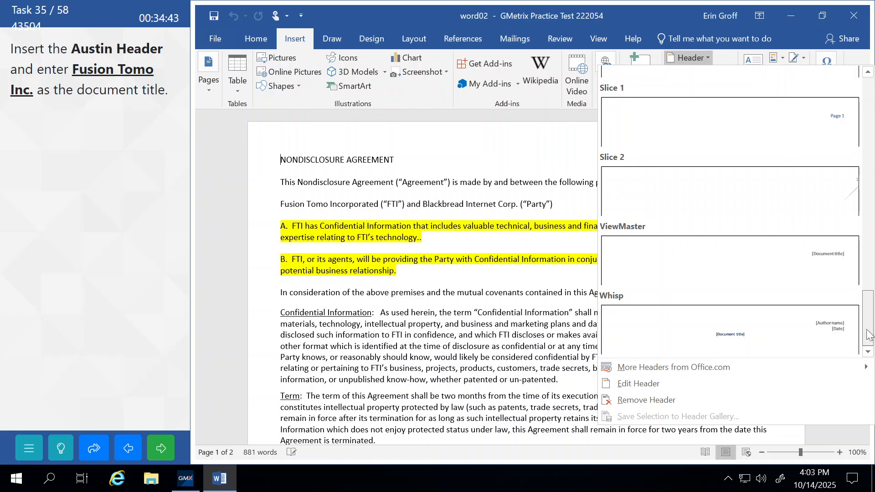
pyautogui.moveTo(868, 335); pyautogui.dragTo(861, 50)
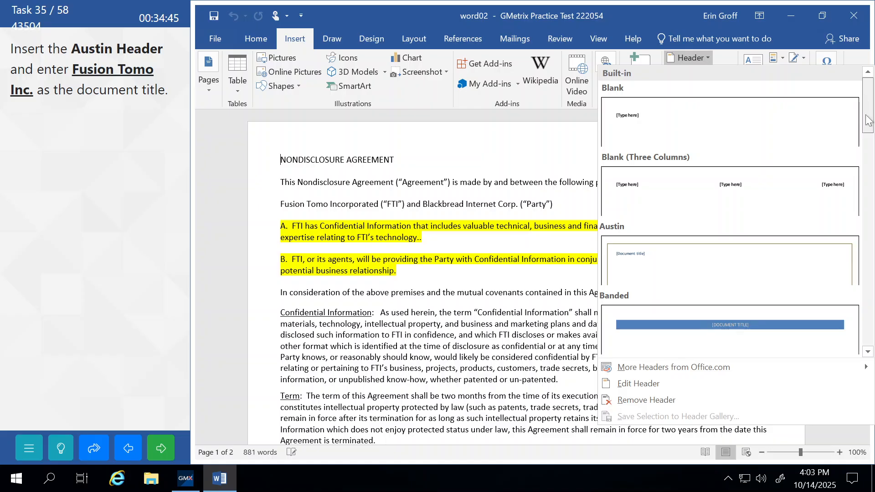
pyautogui.click(622, 254)
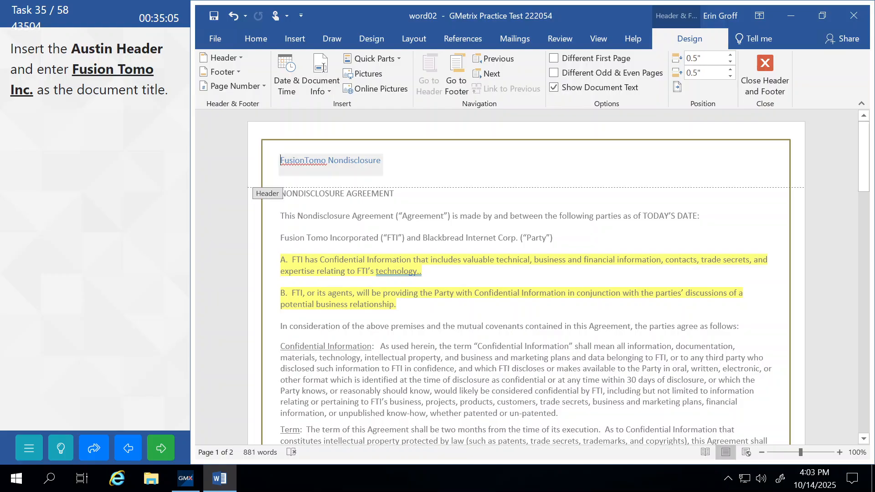
# Change the header title to 'Fusion Tomo Inc.', close the header, and submit the task
pyautogui.moveTo(281, 161); pyautogui.dragTo(372, 160)
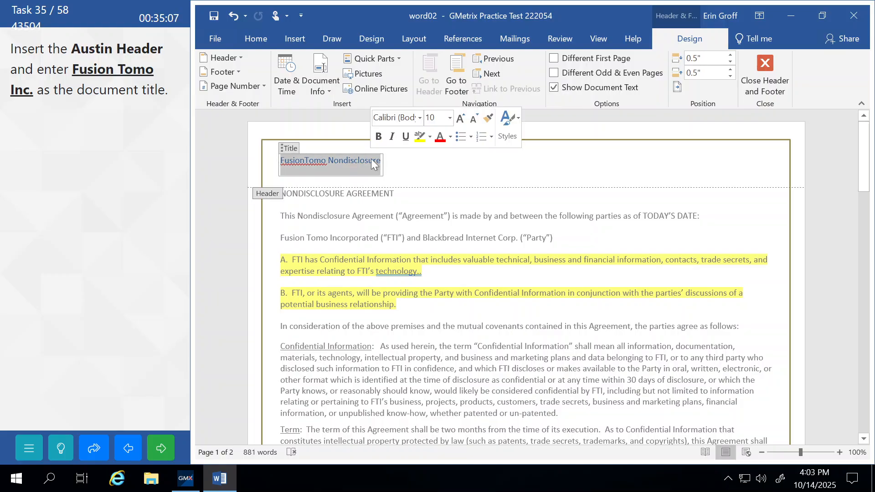
pyautogui.write('Fu')
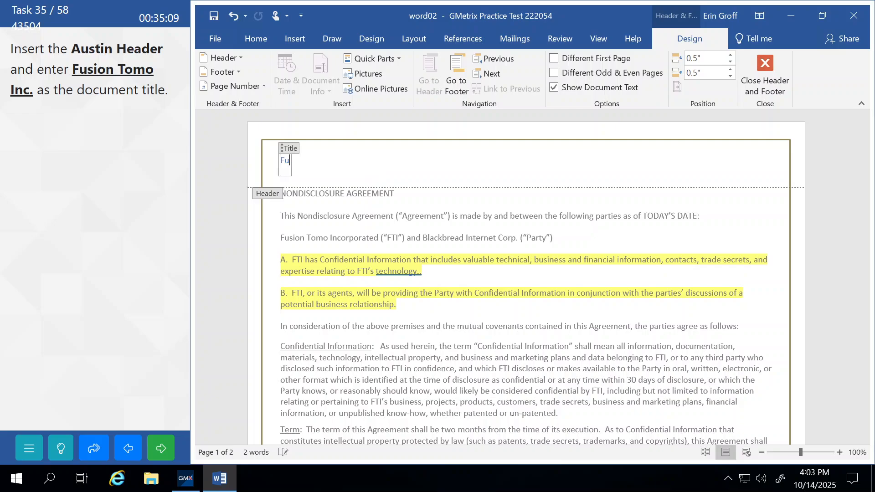
pyautogui.write('sion Tomo')
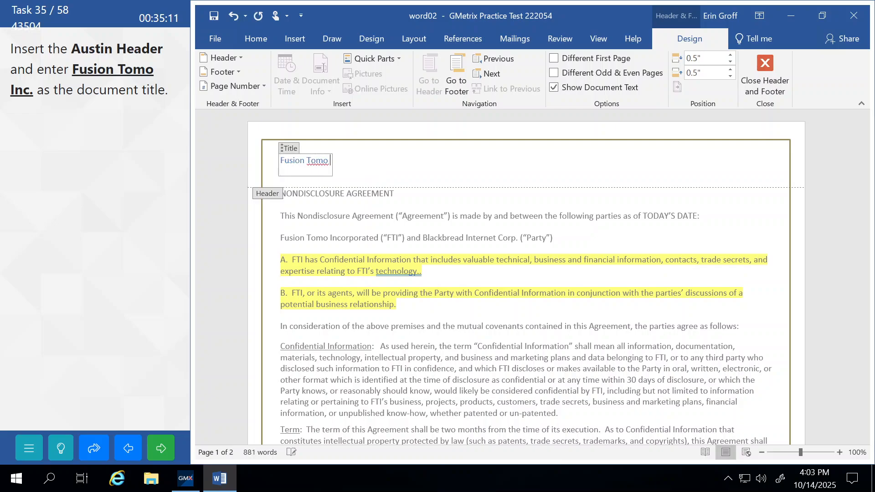
pyautogui.write(' Inc.')
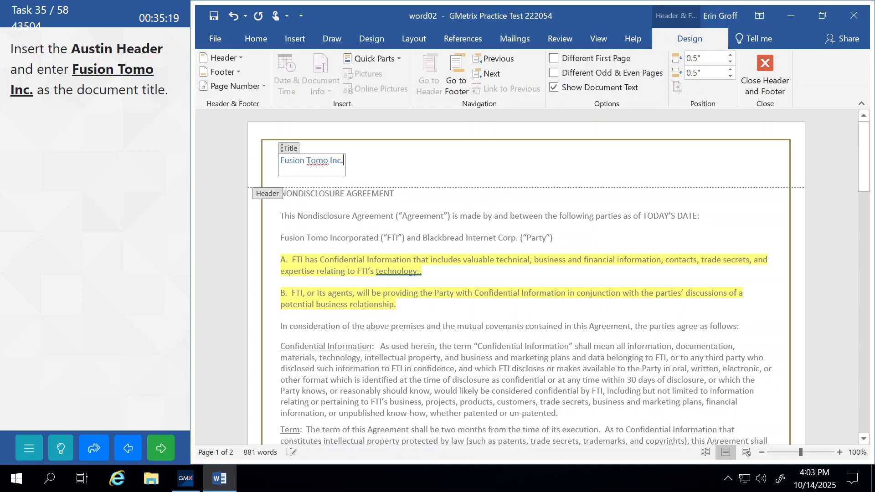
pyautogui.click(744, 87)
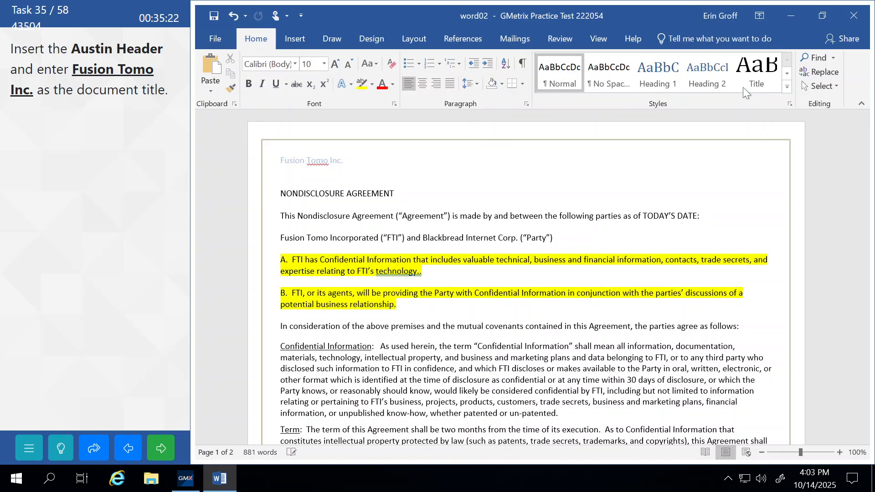
pyautogui.click(163, 456)
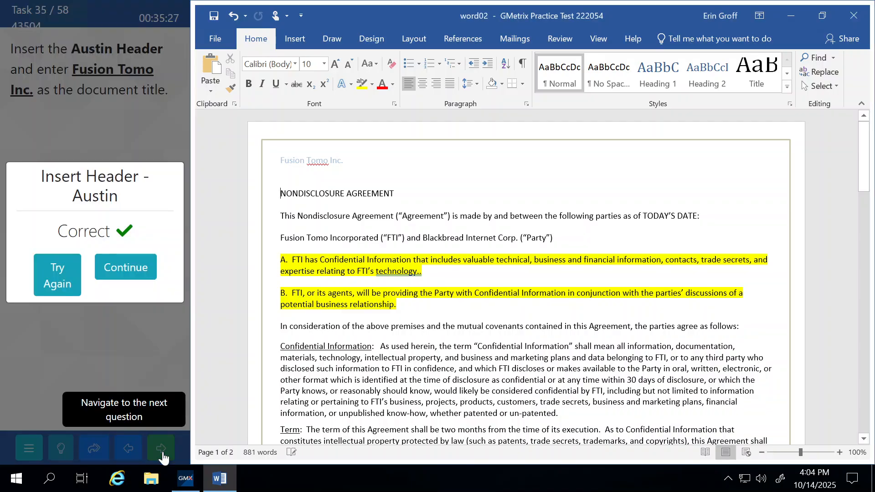
pyautogui.click(126, 268)
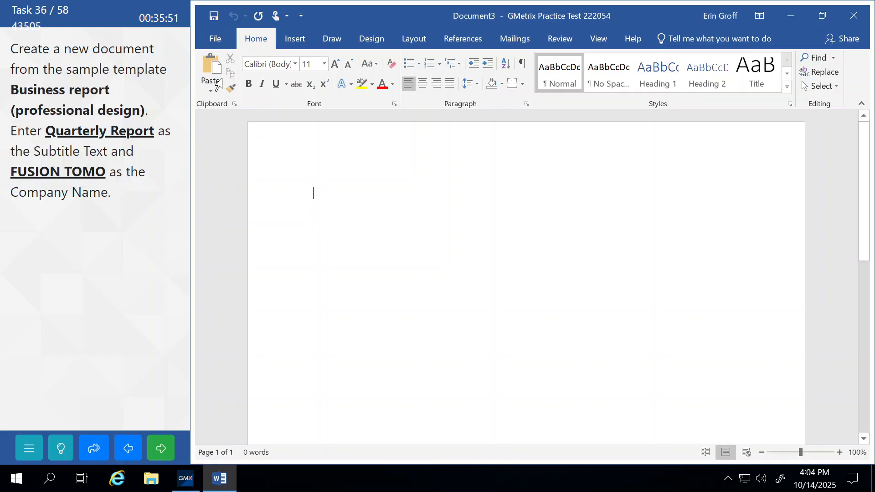
# Search the online templates for 'business report' from File > New
pyautogui.click(215, 40)
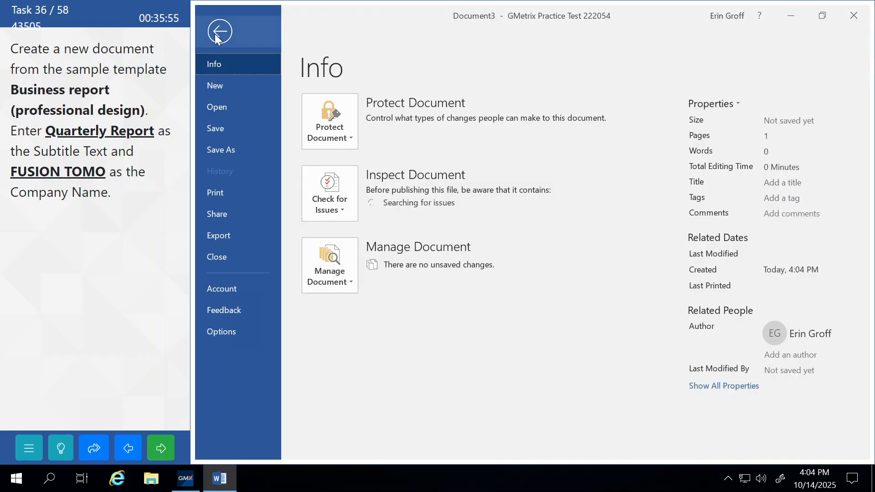
pyautogui.click(227, 87)
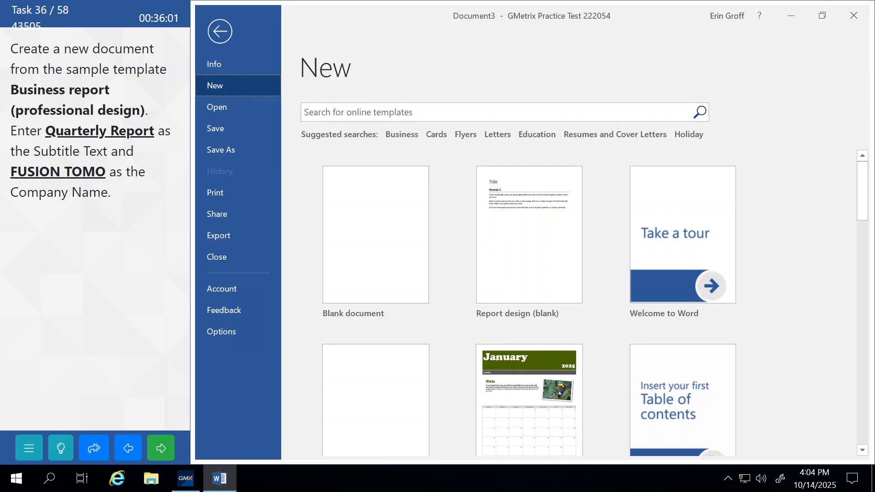
pyautogui.click(353, 112)
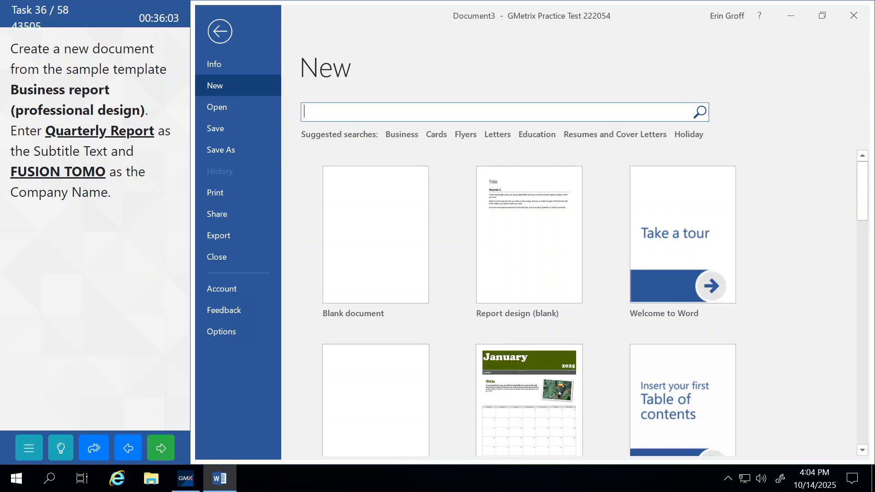
pyautogui.write('business report')
pyautogui.press('Return')
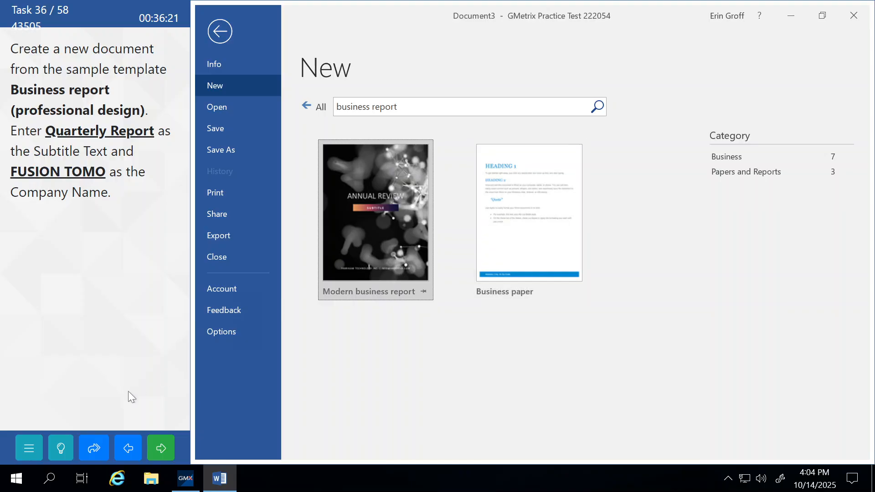
# Refine the template search to 'business report (professional design)'
pyautogui.click(62, 454)
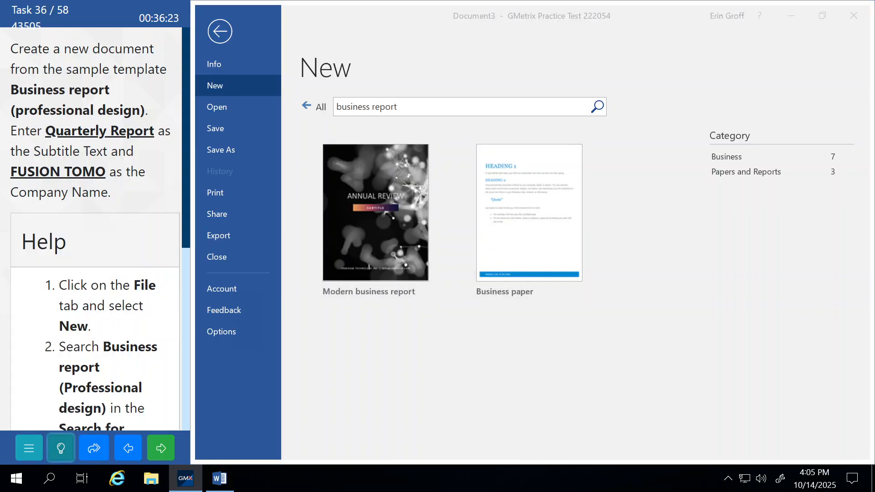
pyautogui.scroll(-1, 85, 365)
pyautogui.scroll(-2, 85, 365)
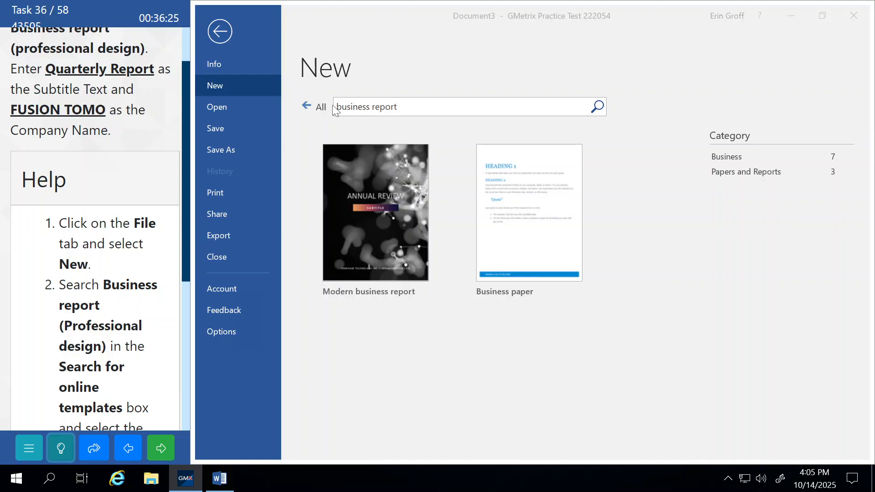
pyautogui.click(408, 104)
pyautogui.click(408, 106)
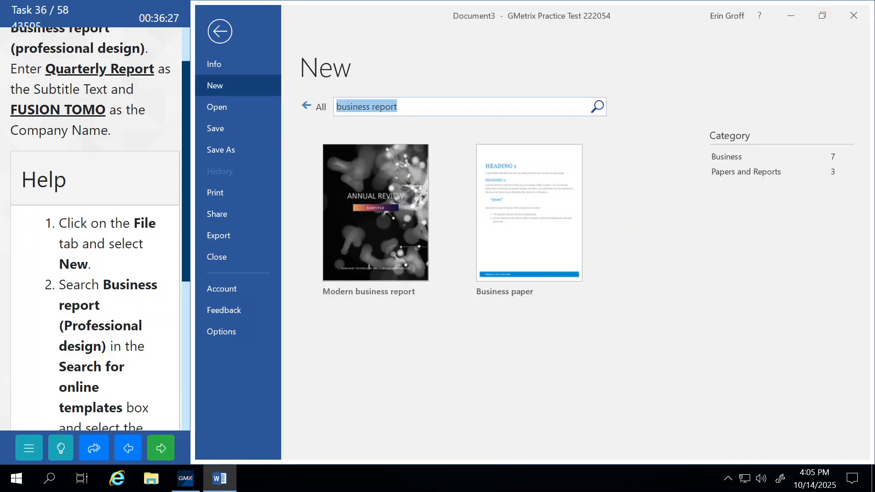
pyautogui.click(408, 105)
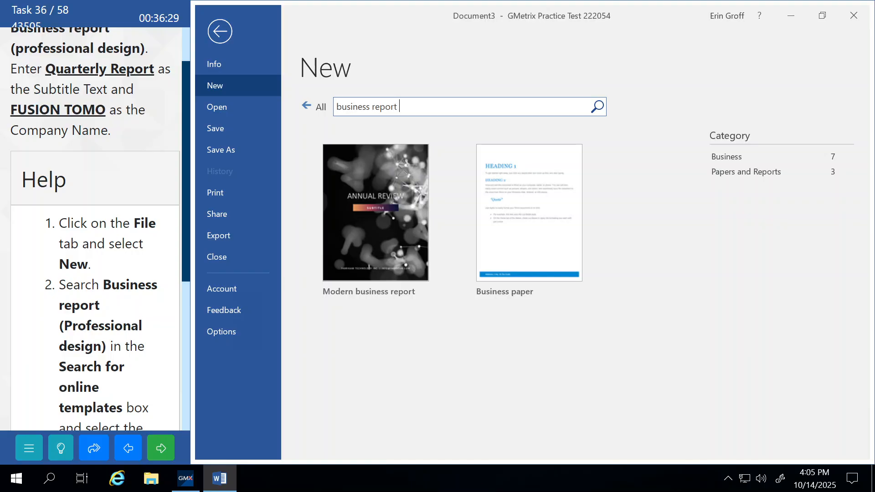
pyautogui.write('(professional design)')
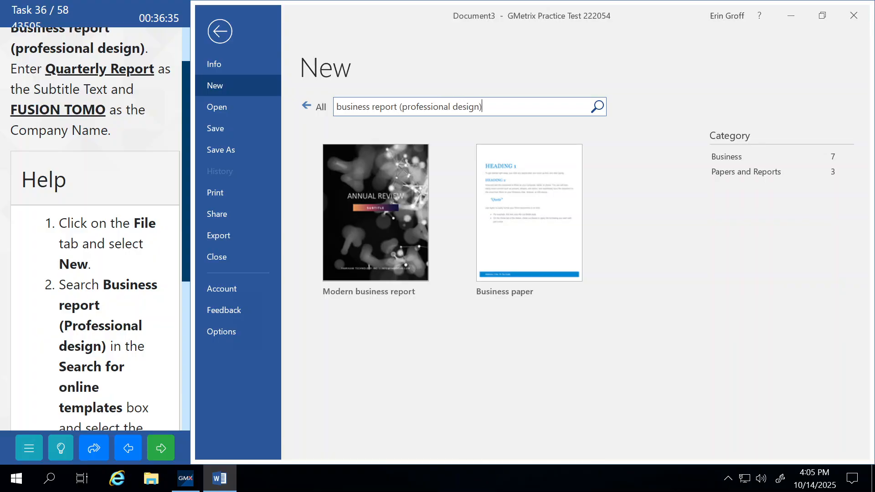
pyautogui.press('Return')
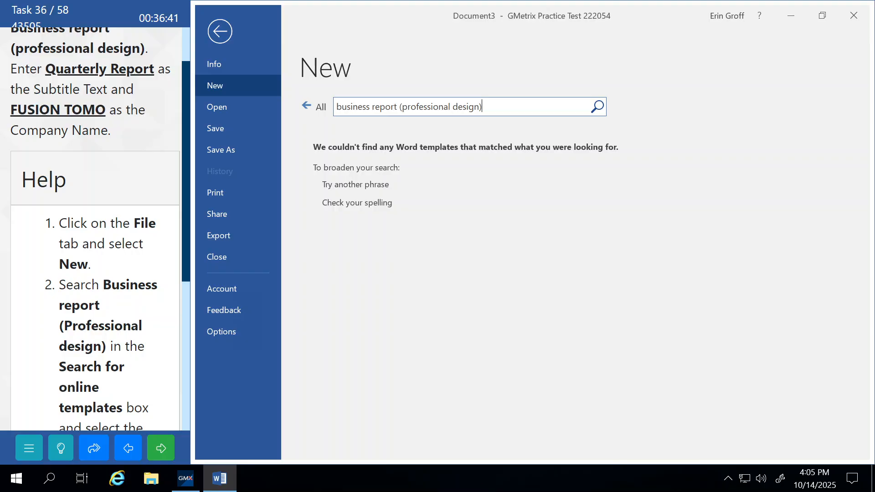
# Return to the document, submit the task and accept the incorrect result
pyautogui.click(221, 32)
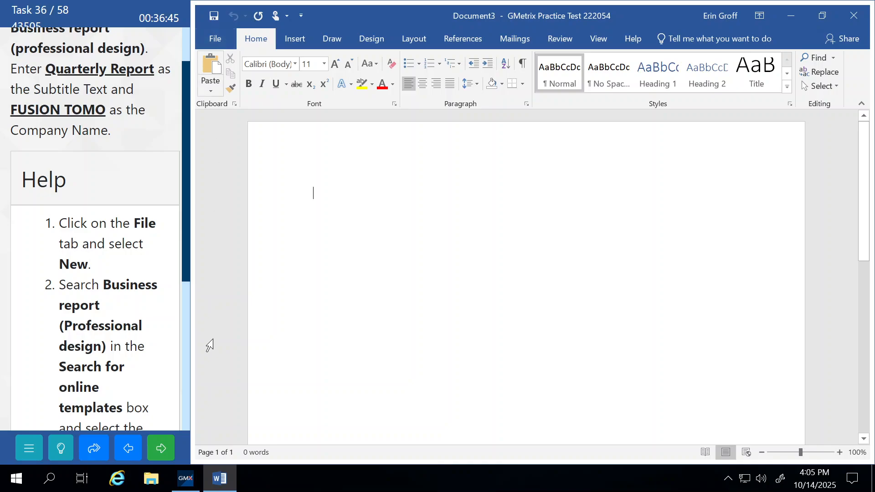
pyautogui.click(163, 447)
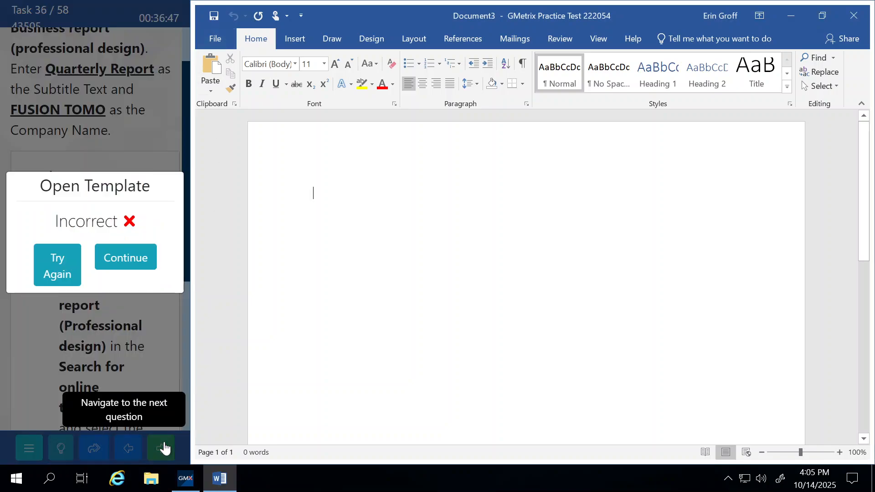
pyautogui.click(129, 260)
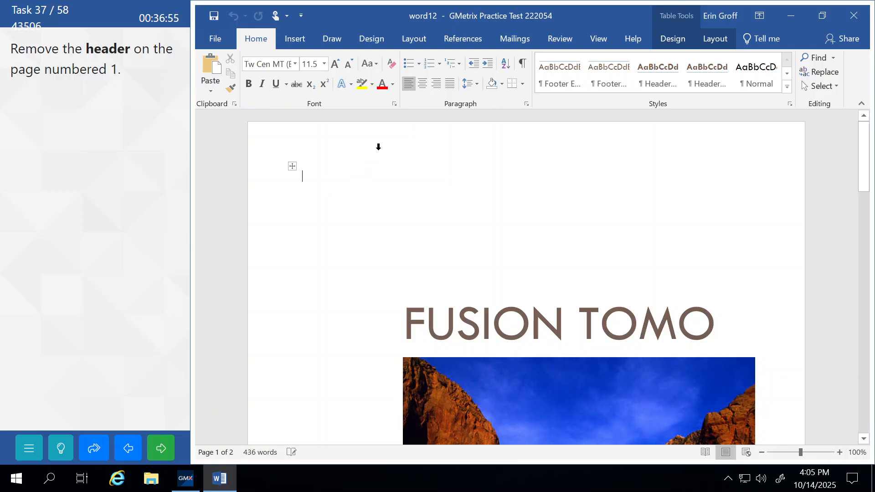
pyautogui.doubleClick(318, 133)
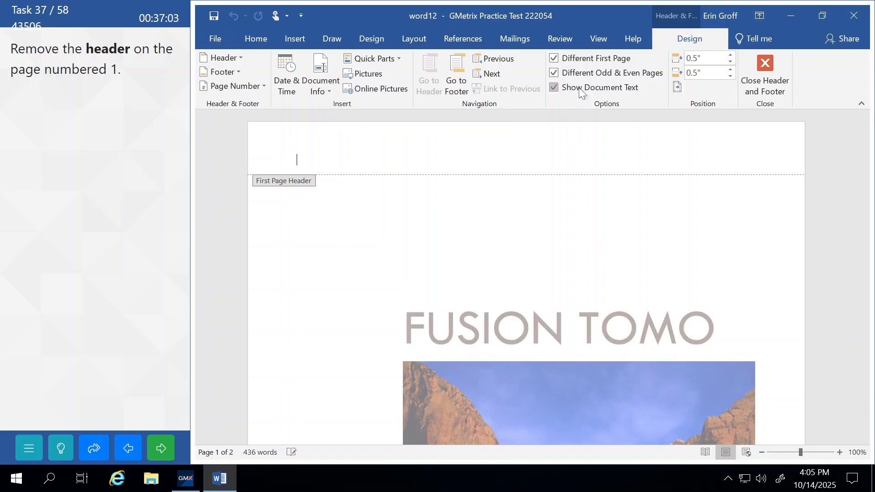
pyautogui.click(554, 58)
pyautogui.click(764, 69)
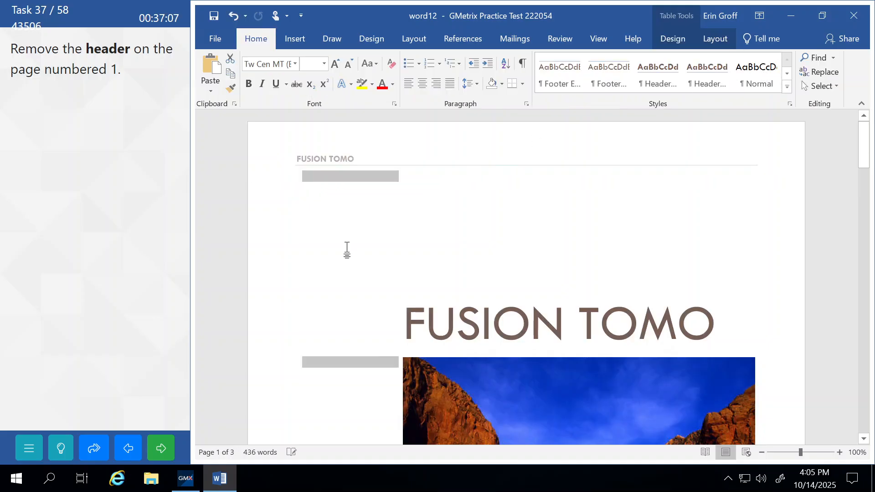
pyautogui.click(164, 438)
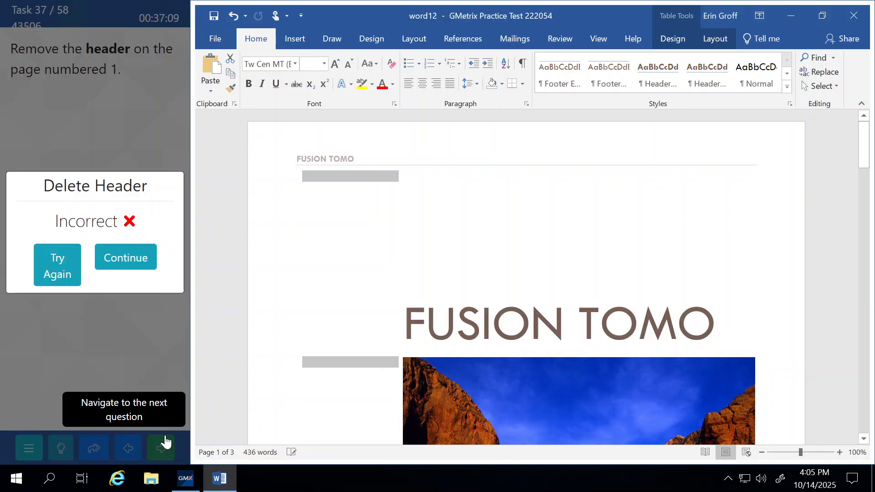
pyautogui.click(55, 262)
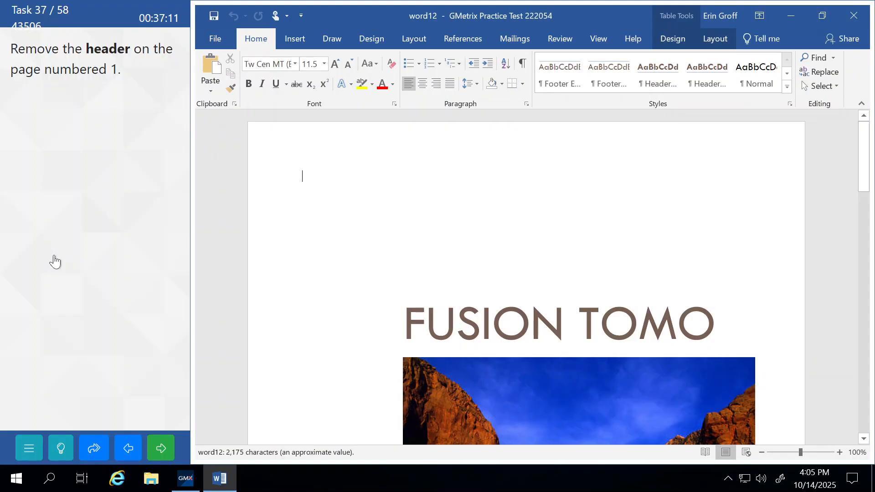
pyautogui.click(71, 450)
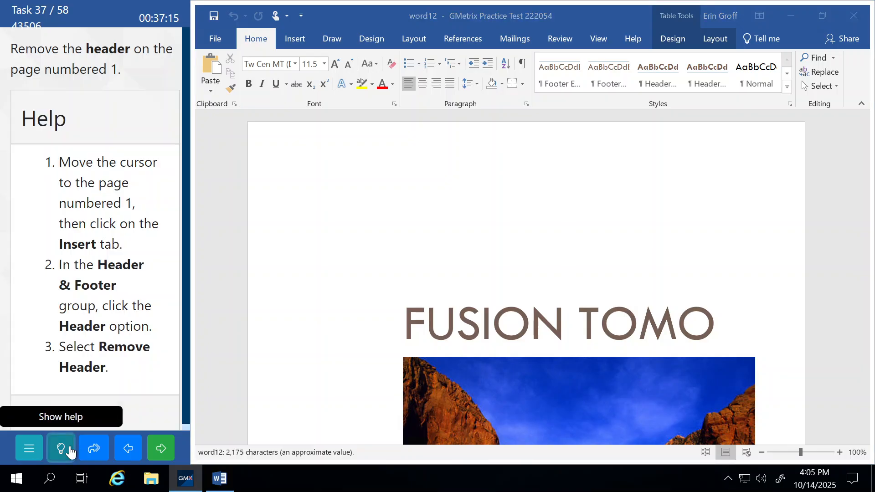
pyautogui.click(426, 248)
pyautogui.scroll(-5, 427, 248)
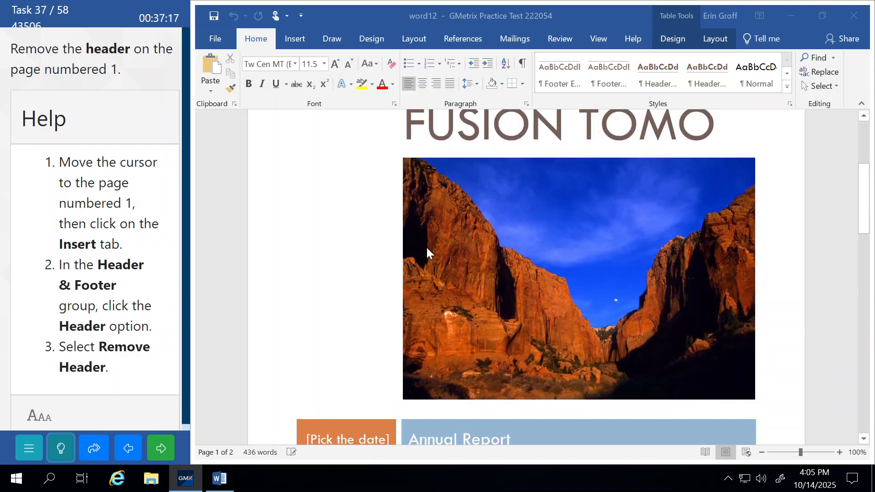
pyautogui.scroll(-14, 426, 248)
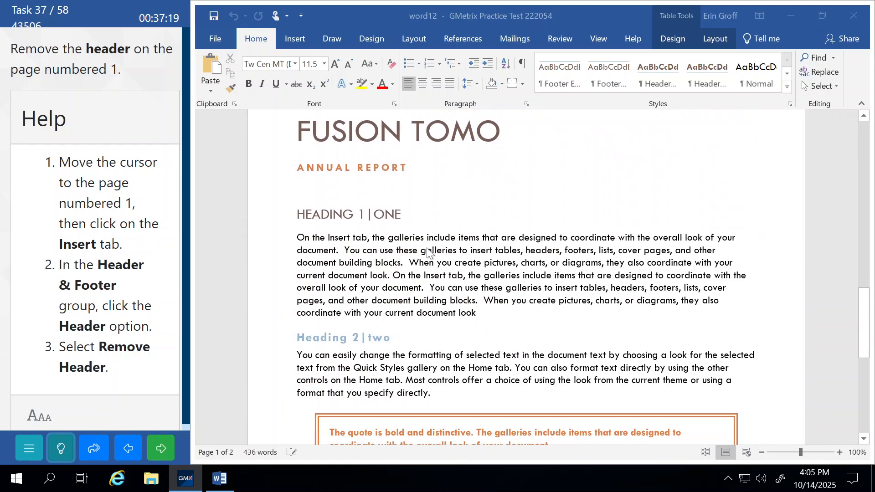
pyautogui.scroll(-10, 427, 249)
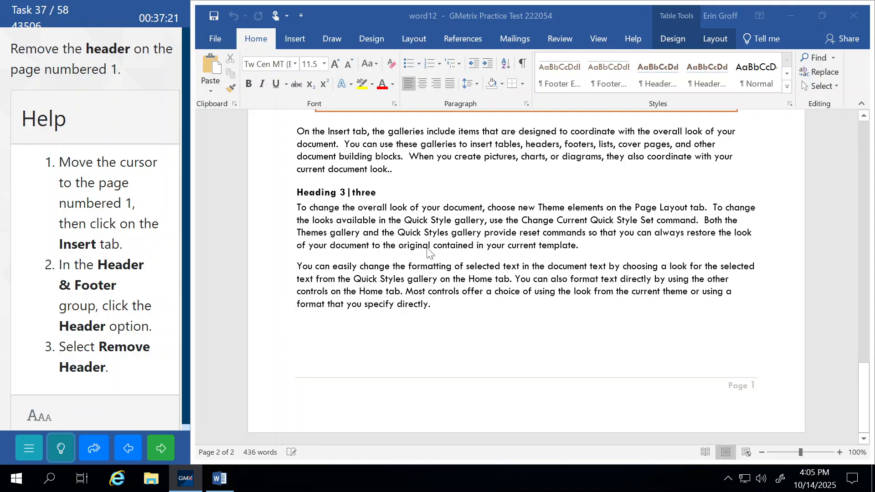
pyautogui.scroll(10, 647, 313)
pyautogui.scroll(15, 647, 312)
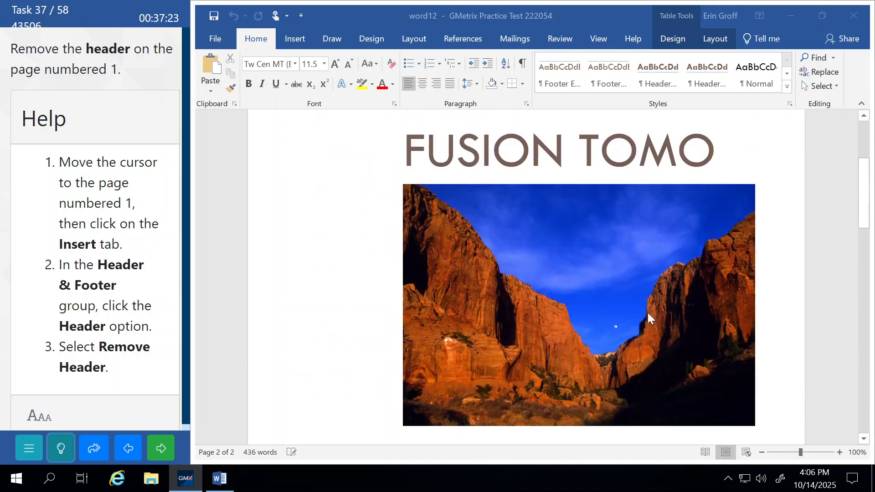
pyautogui.doubleClick(415, 151)
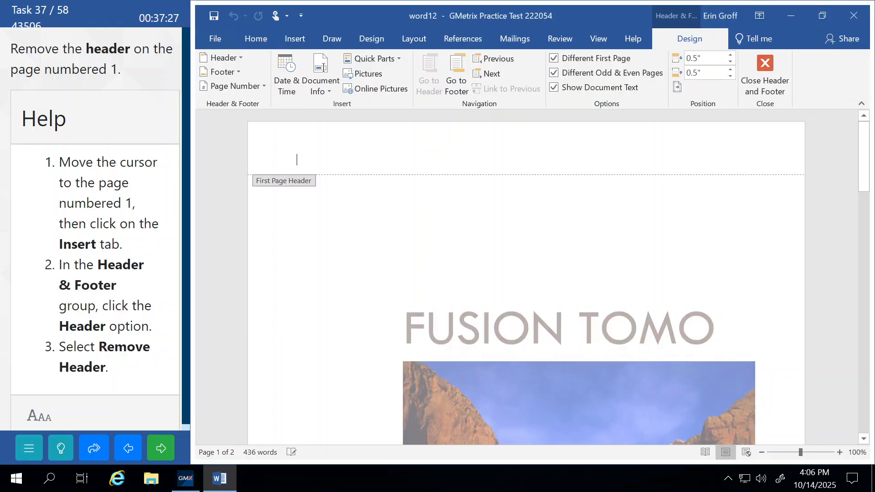
pyautogui.click(754, 72)
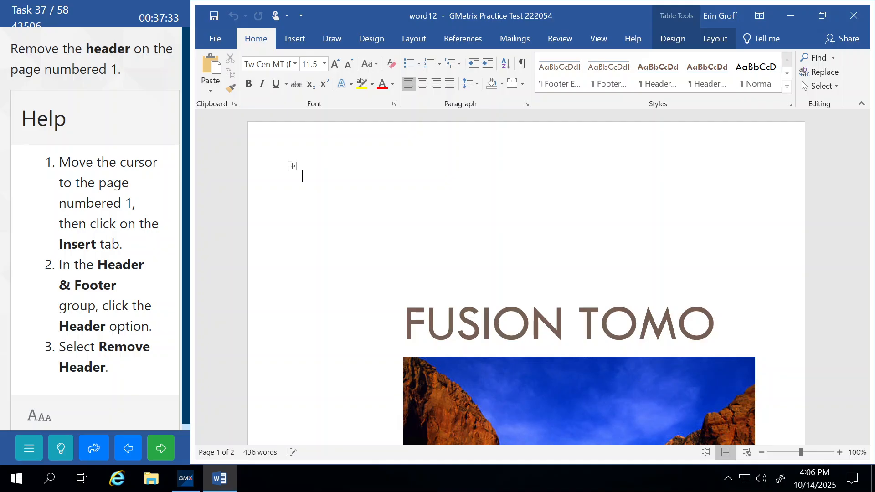
pyautogui.scroll(-10, 538, 250)
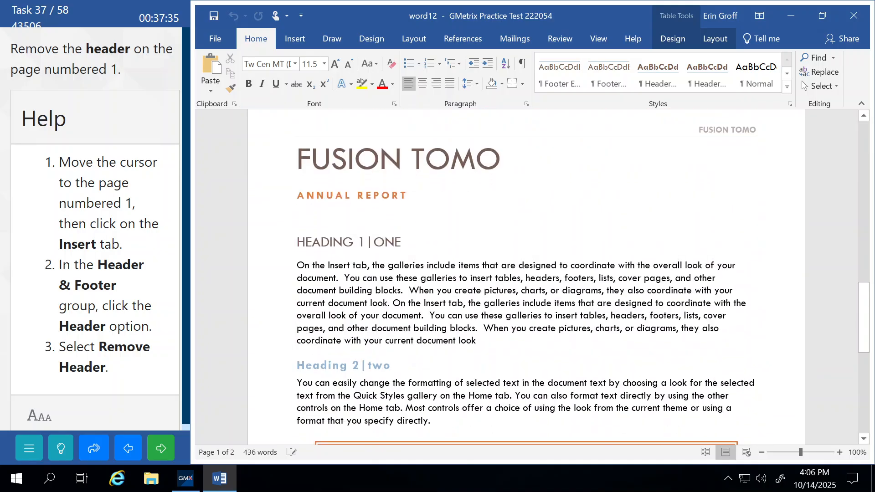
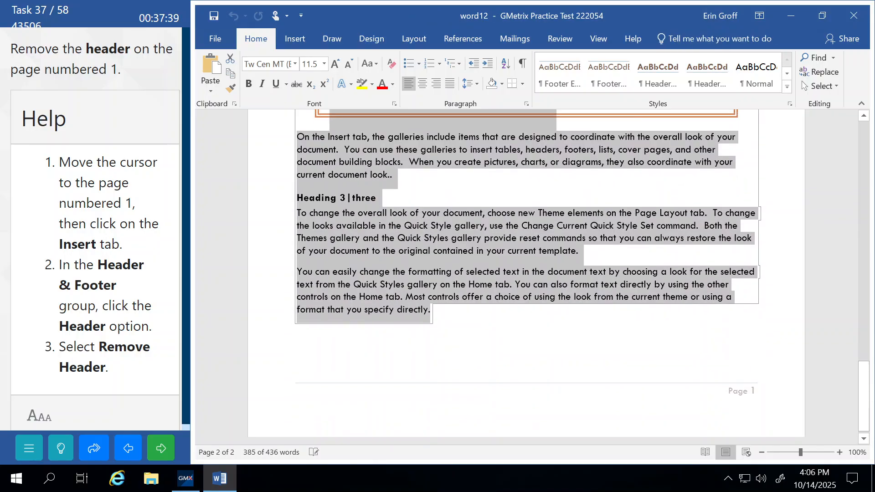
# Remove the FUSION TOMO header from page 1 using Header > Remove Header
pyautogui.scroll(4, 677, 313)
pyautogui.scroll(5, 677, 313)
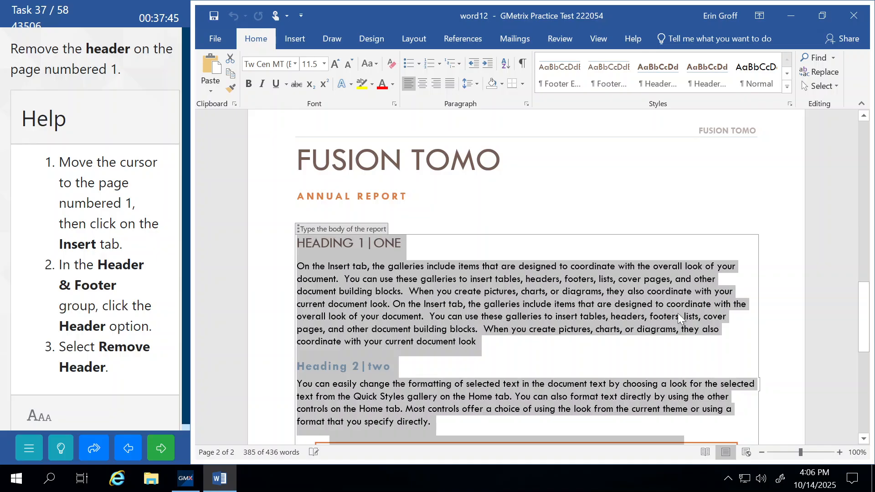
pyautogui.scroll(3, 556, 188)
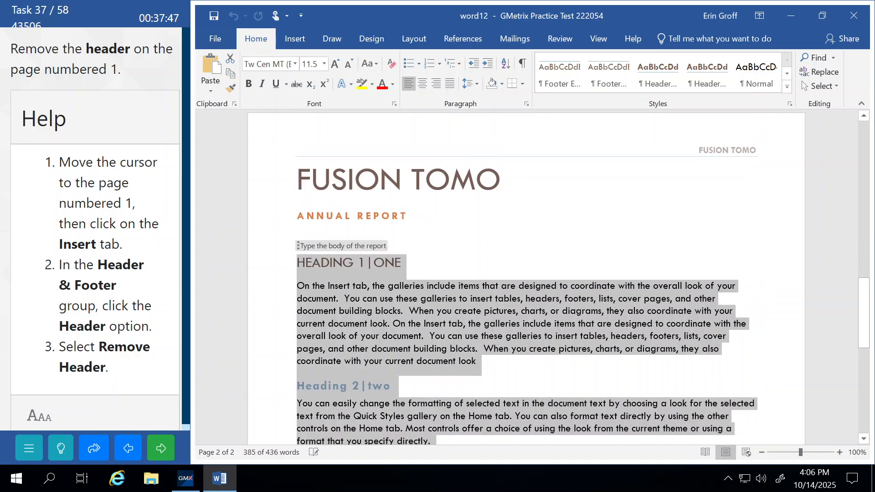
pyautogui.doubleClick(461, 173)
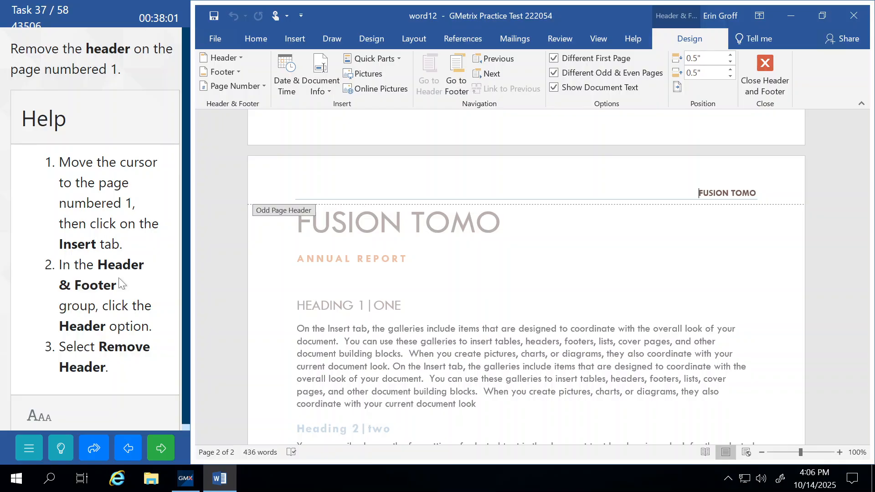
pyautogui.click(239, 58)
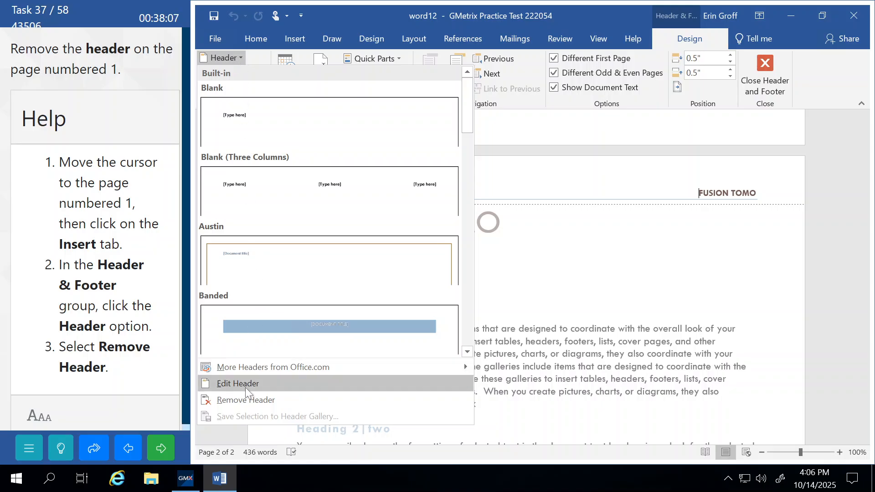
pyautogui.click(246, 400)
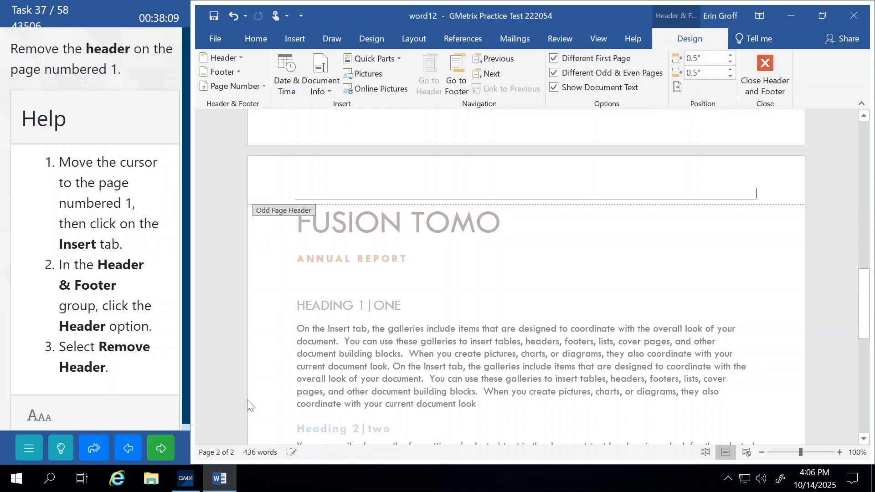
# Close header editing, submit the task and continue to word04
pyautogui.click(783, 78)
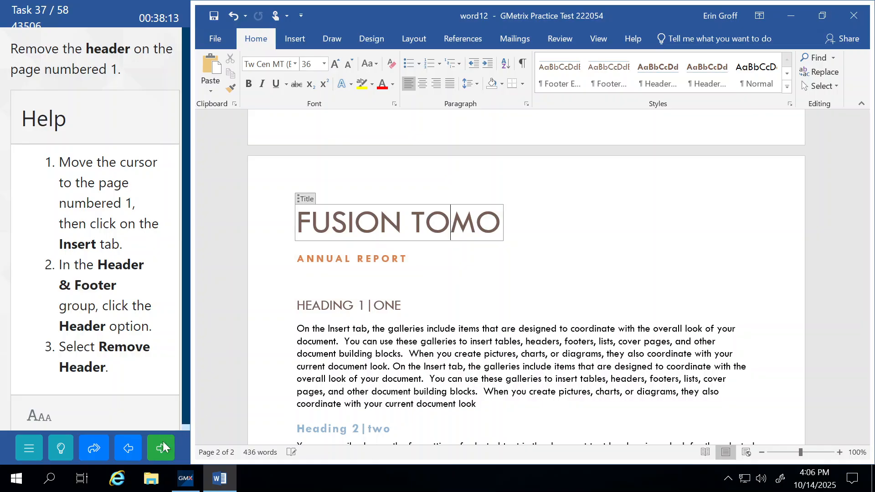
pyautogui.click(156, 453)
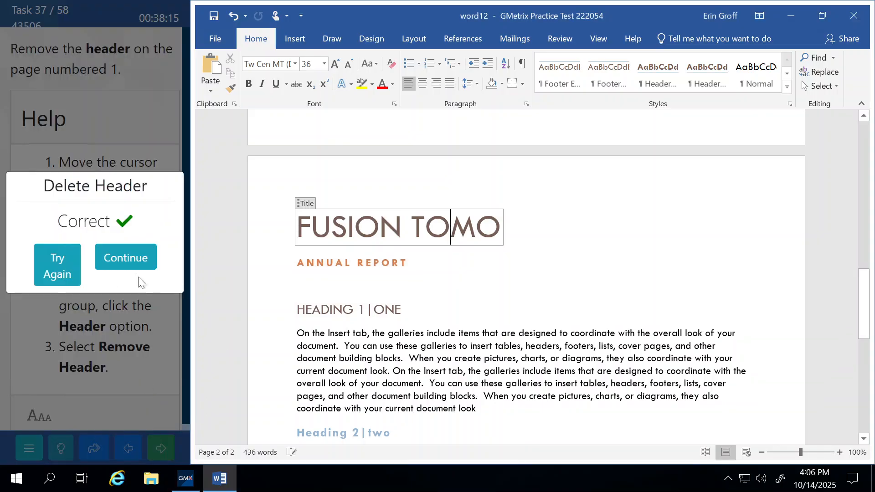
pyautogui.click(139, 256)
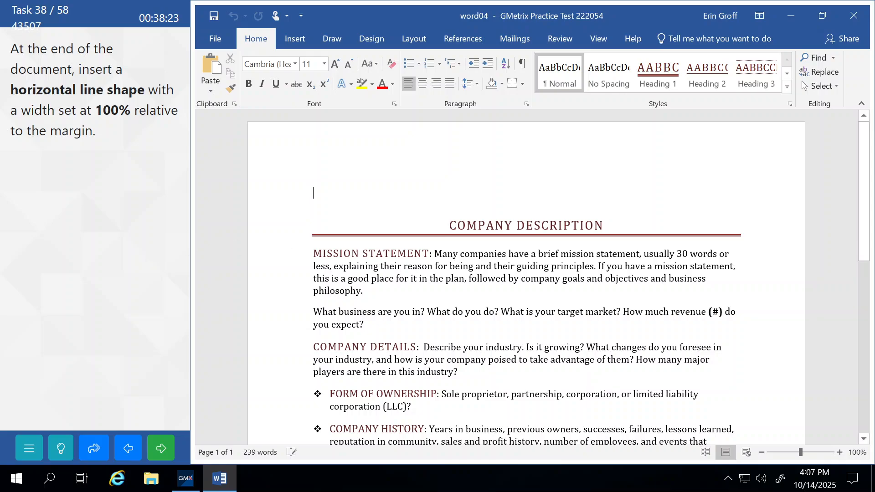
# Draw a horizontal Line shape under the final 'Contact Information: email' line of word04
pyautogui.hotkey('ctrl', 'End')
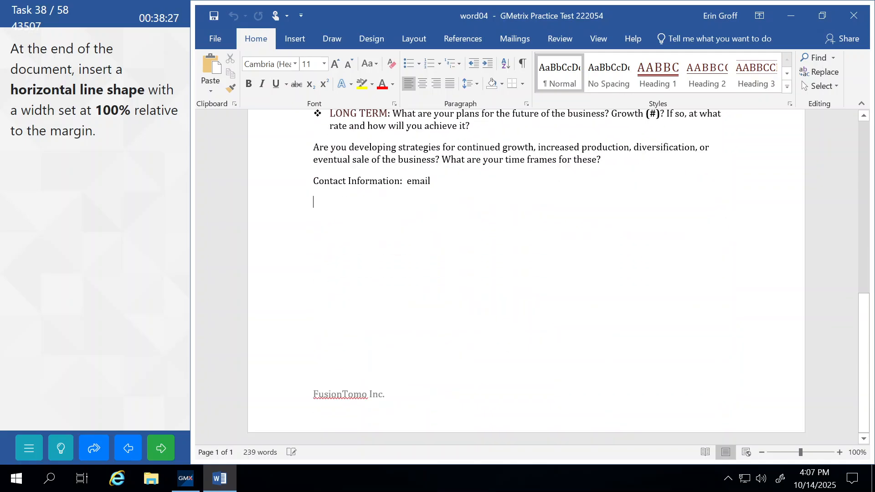
pyautogui.click(61, 448)
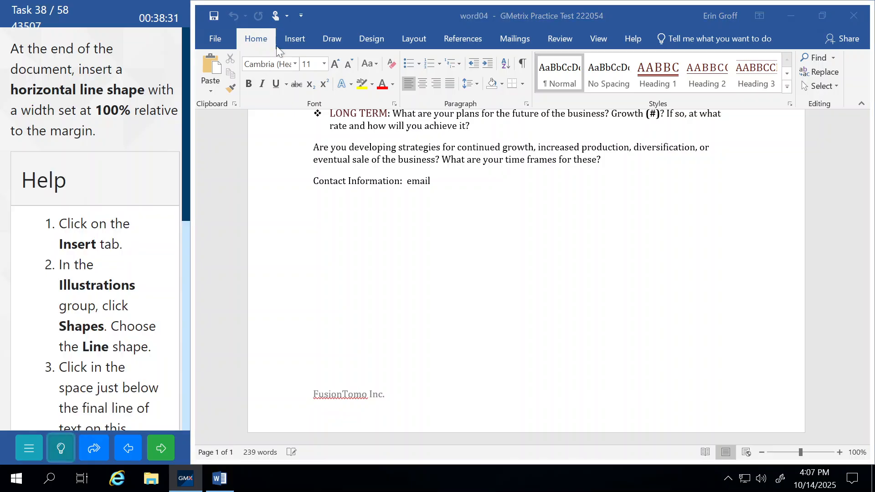
pyautogui.click(293, 45)
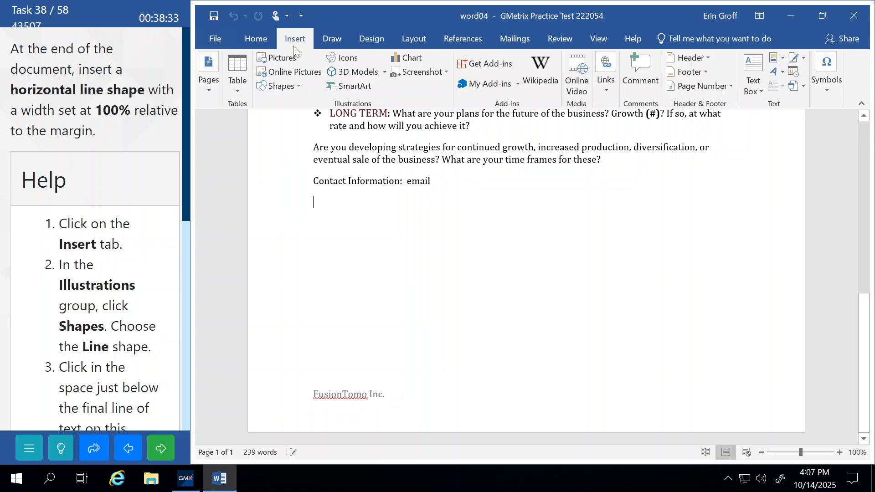
pyautogui.click(294, 88)
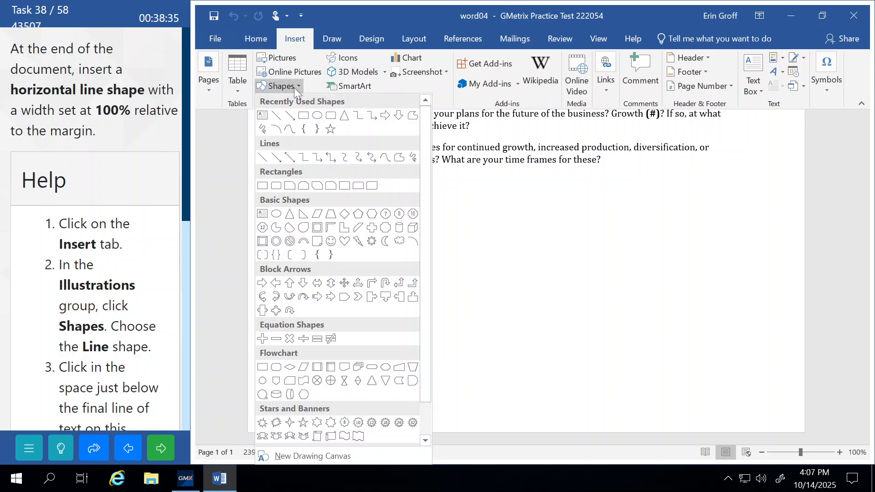
pyautogui.click(276, 116)
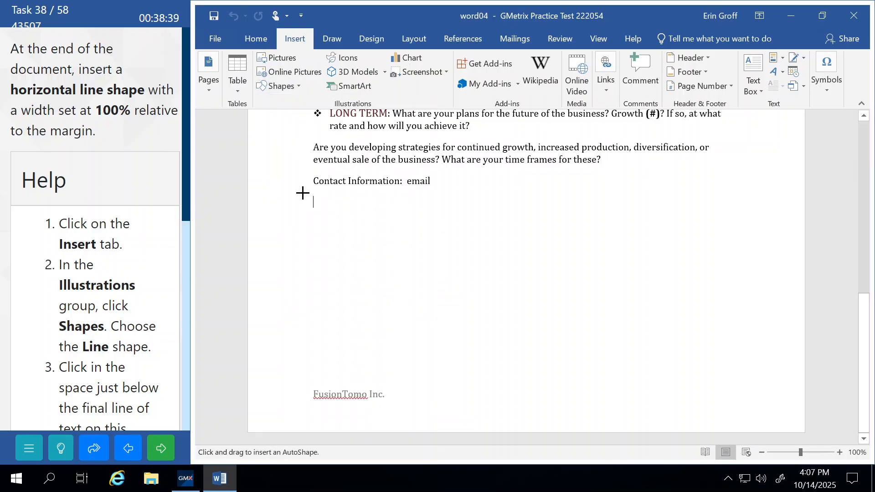
pyautogui.moveTo(311, 242)
pyautogui.mouseDown()
pyautogui.moveTo(375, 234)
pyautogui.moveTo(599, 258)
pyautogui.moveTo(726, 242)
pyautogui.moveTo(766, 223)
pyautogui.moveTo(846, 237)
pyautogui.moveTo(765, 241)
pyautogui.mouseUp()
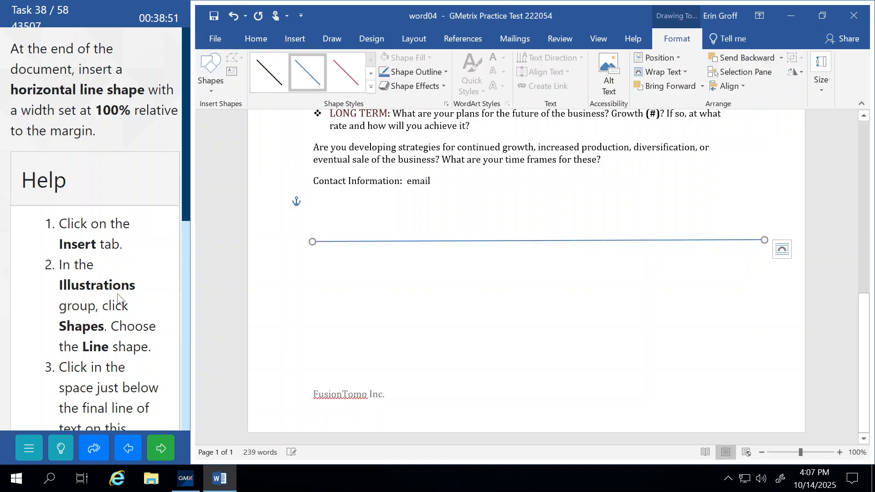
pyautogui.scroll(-5, 96, 273)
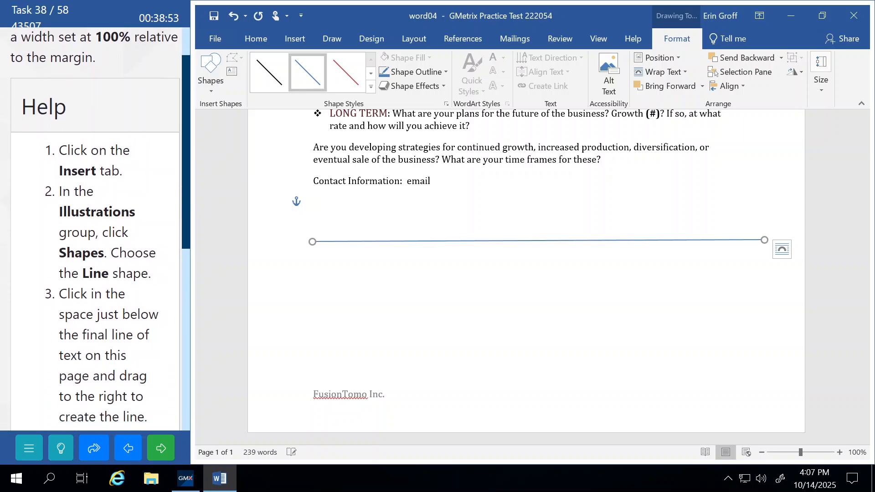
pyautogui.scroll(-3, 95, 228)
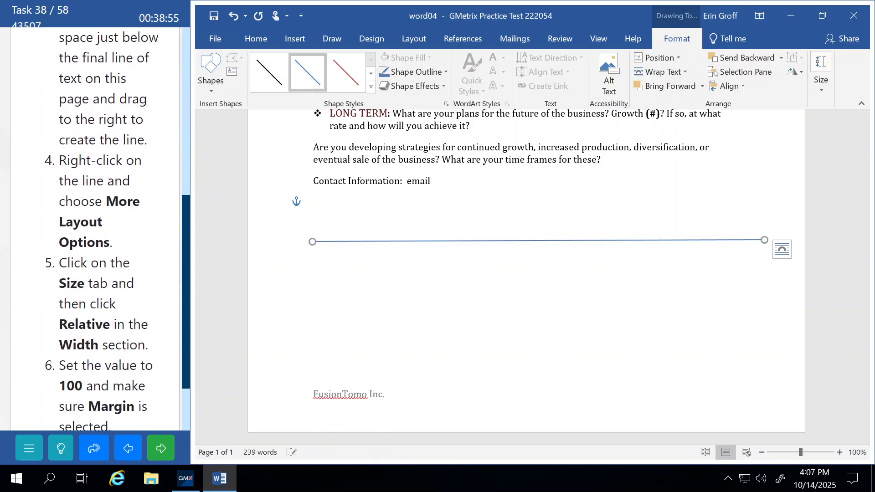
pyautogui.scroll(-1, 96, 228)
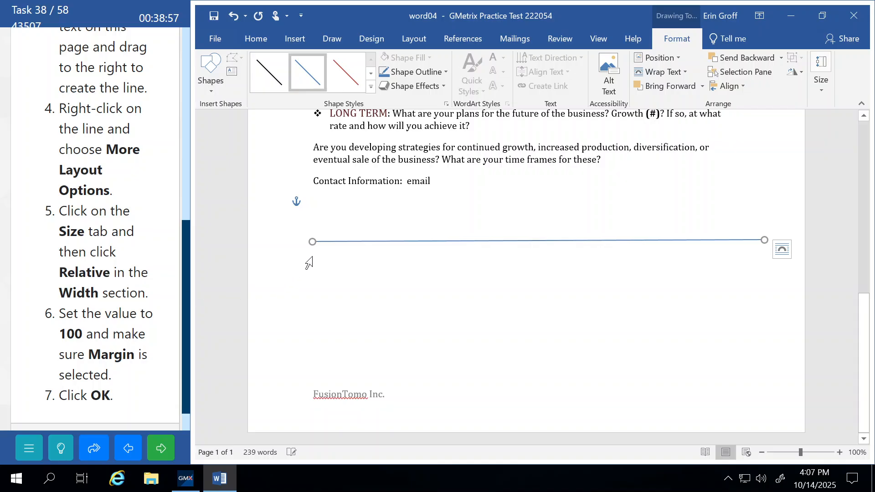
# Open the line's Layout size settings, leaving the height at a fixed value
pyautogui.rightClick(333, 245)
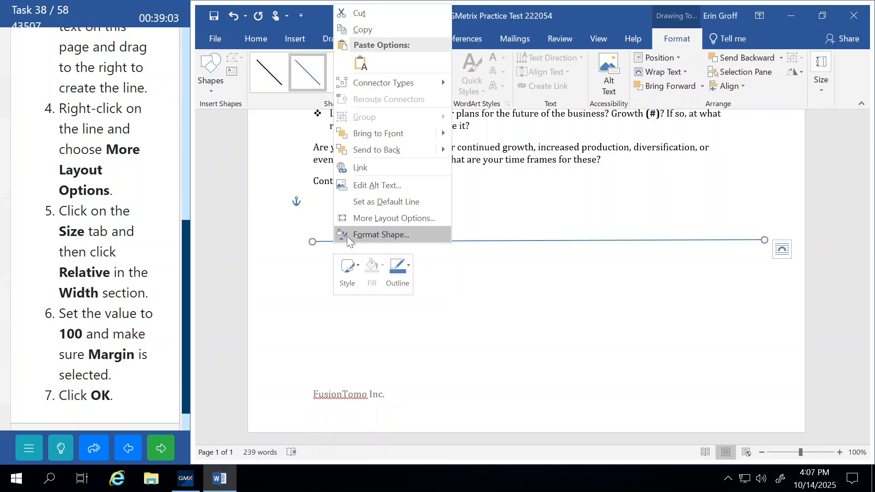
pyautogui.click(384, 220)
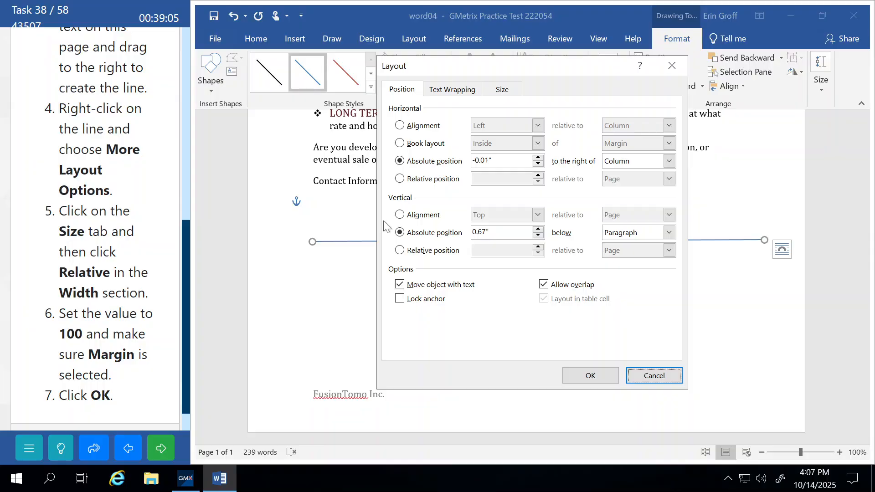
pyautogui.click(502, 90)
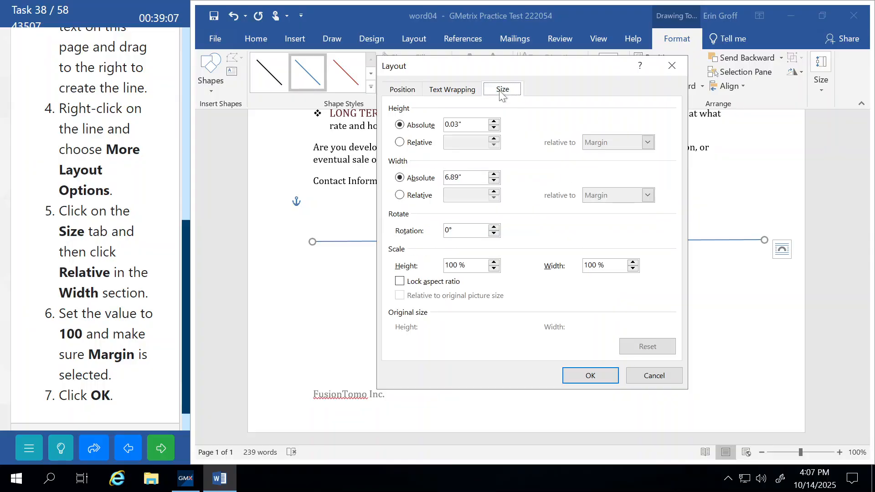
pyautogui.click(399, 142)
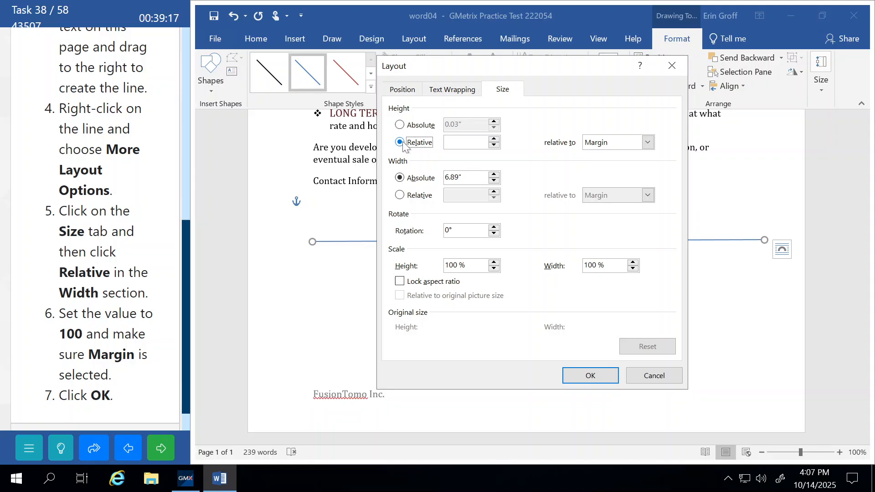
pyautogui.click(401, 126)
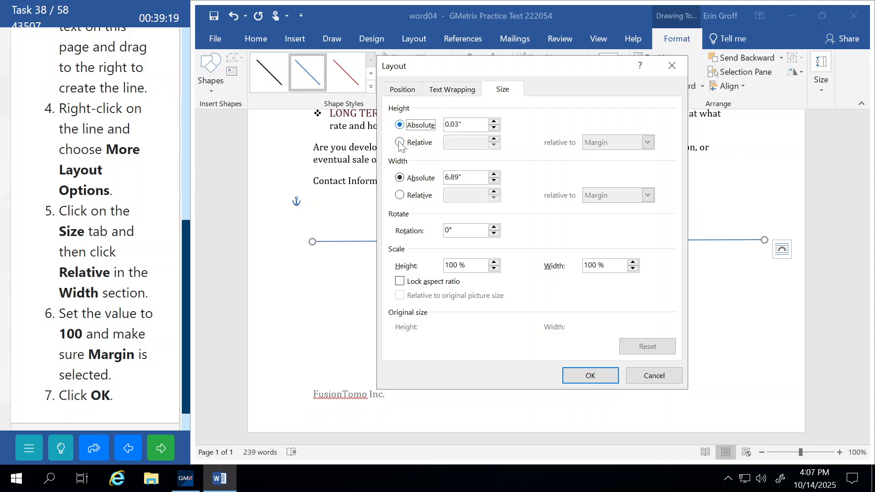
# Set the line's width to 100% relative to the margin, then submit the task
pyautogui.click(401, 196)
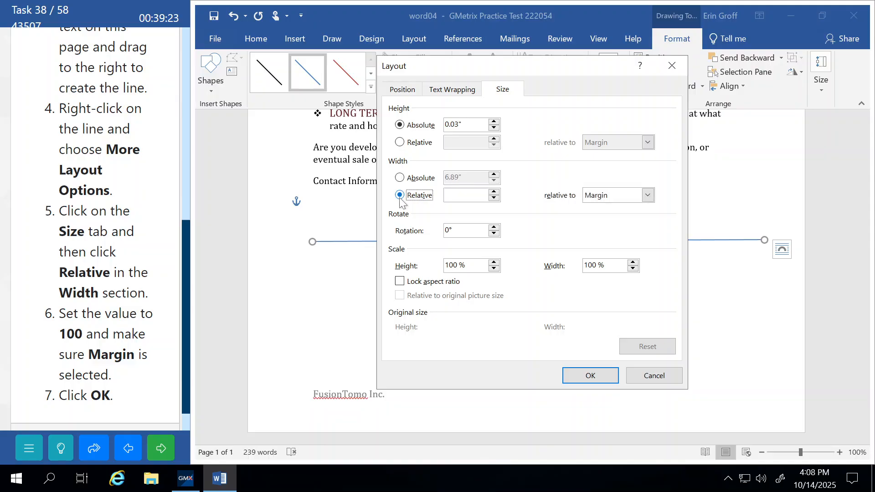
pyautogui.click(494, 192)
pyautogui.write('100%')
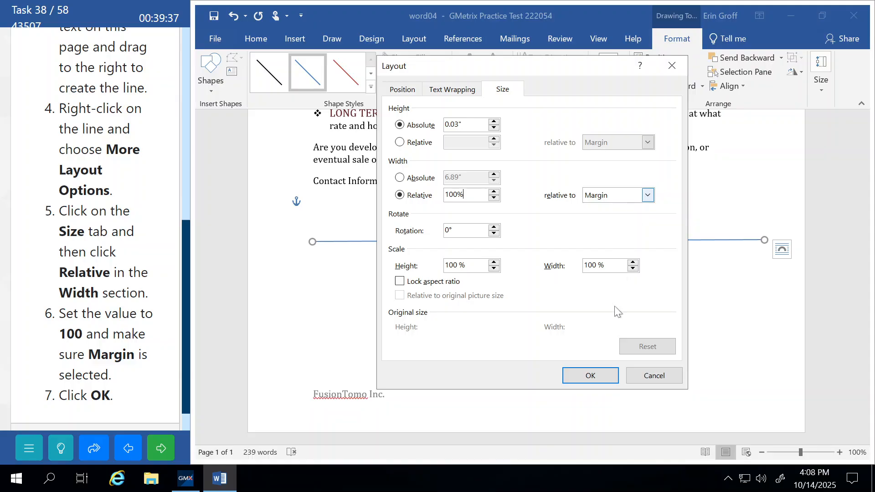
pyautogui.click(589, 375)
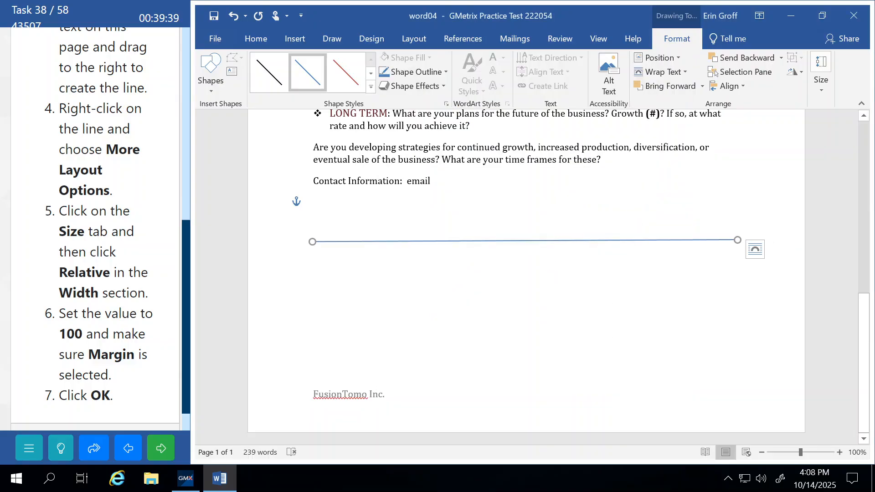
pyautogui.click(164, 449)
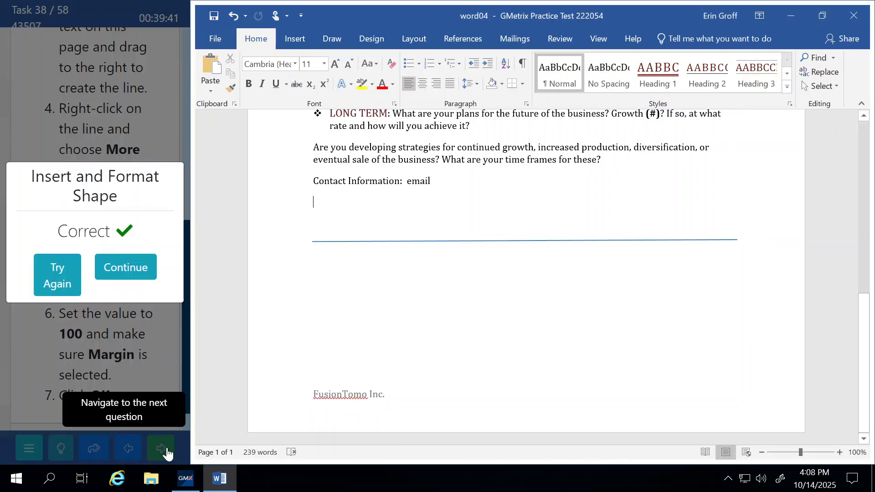
pyautogui.click(124, 267)
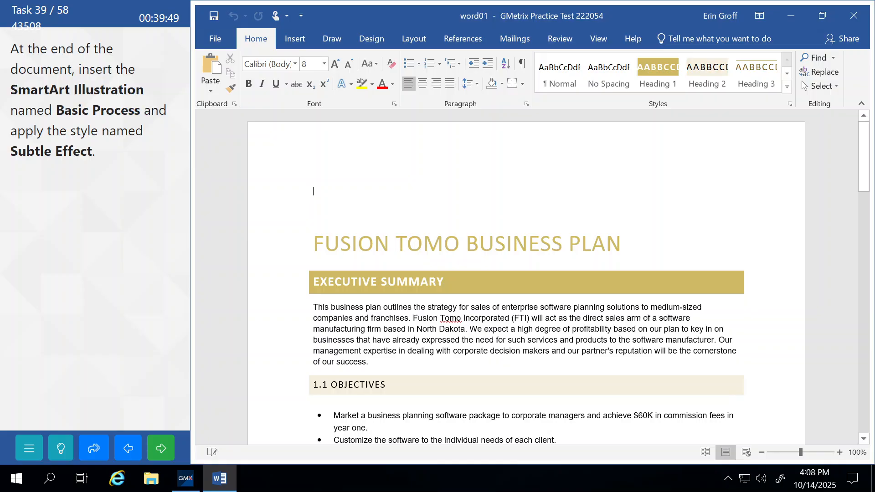
# Insert a Basic Process SmartArt graphic on the empty last line of word01
pyautogui.scroll(-15, 358, 249)
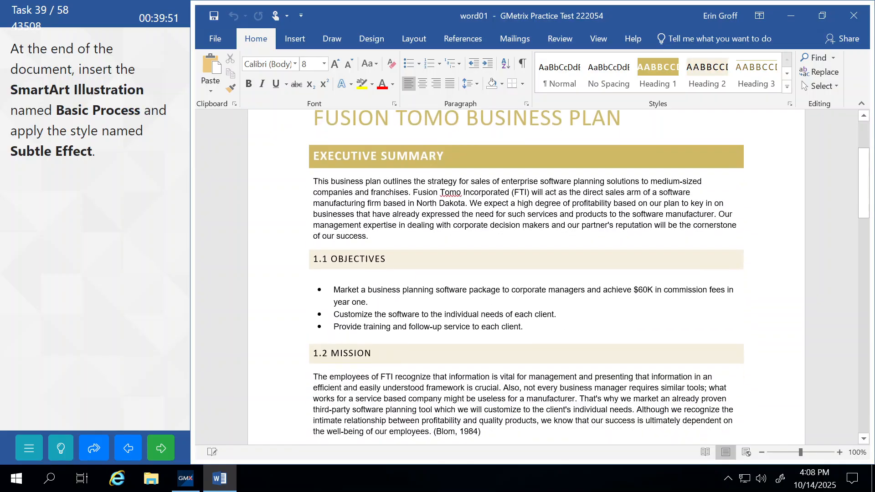
pyautogui.scroll(-20, 358, 249)
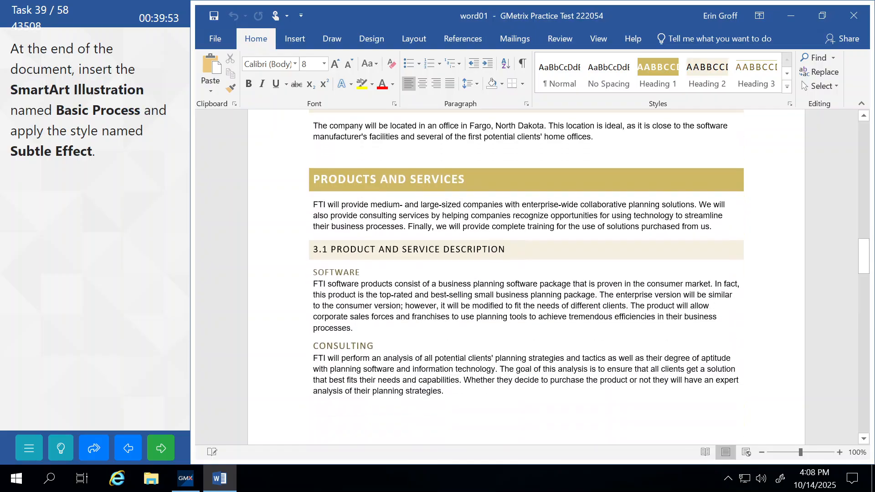
pyautogui.scroll(-8, 526, 274)
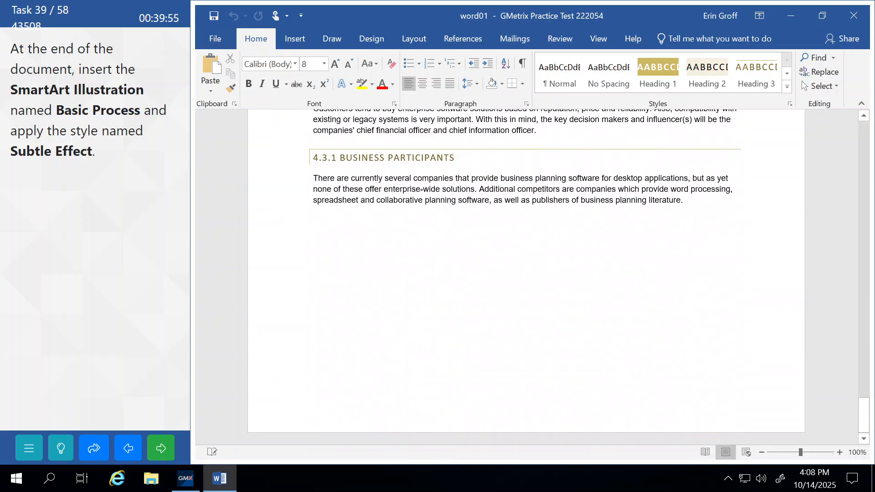
pyautogui.click(383, 255)
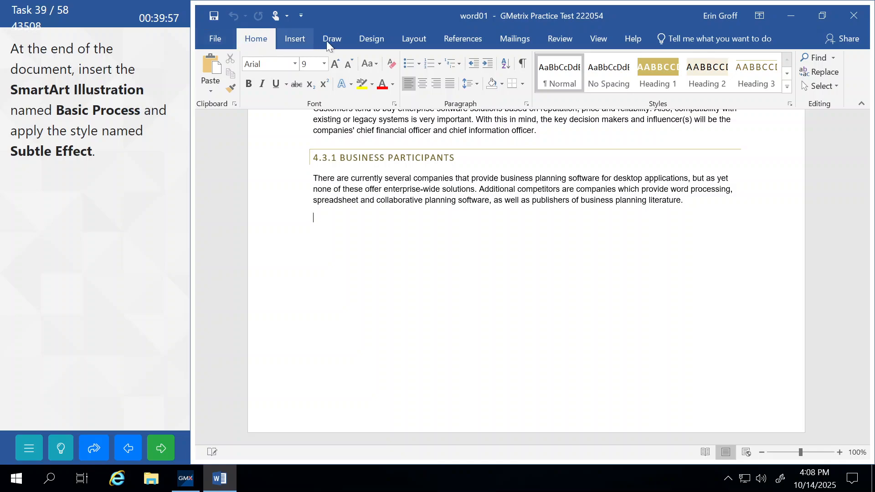
pyautogui.click(296, 40)
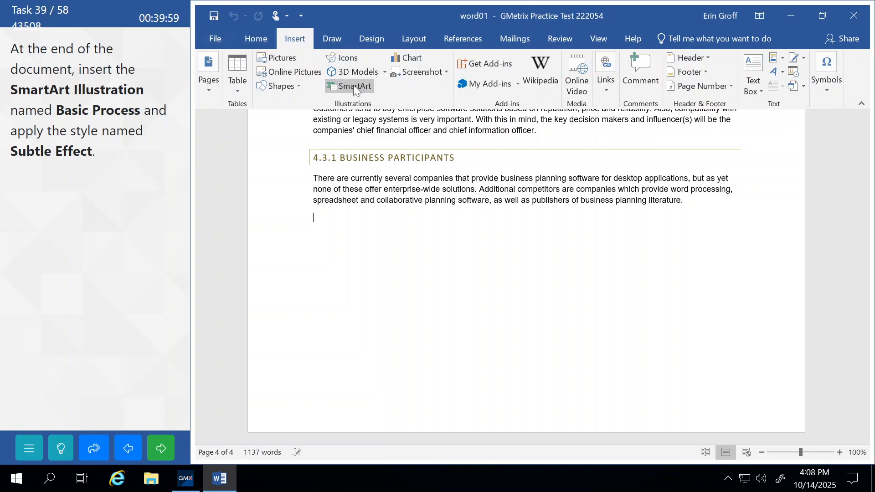
pyautogui.click(353, 85)
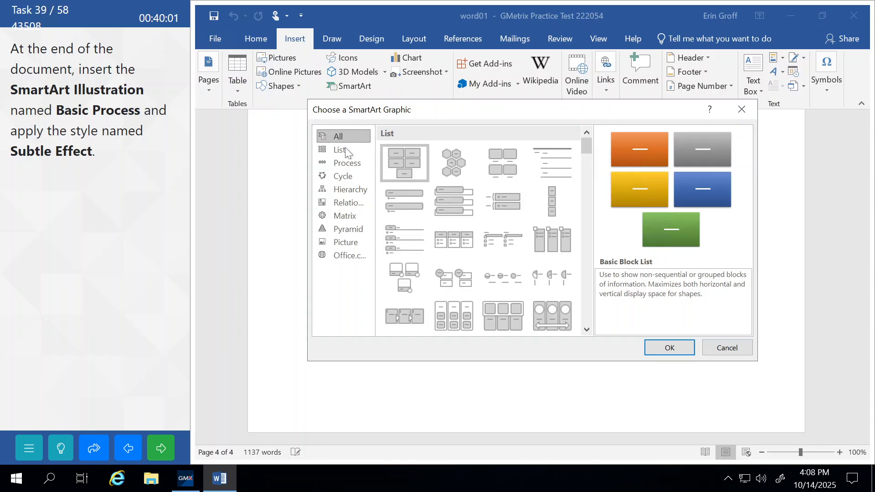
pyautogui.click(346, 162)
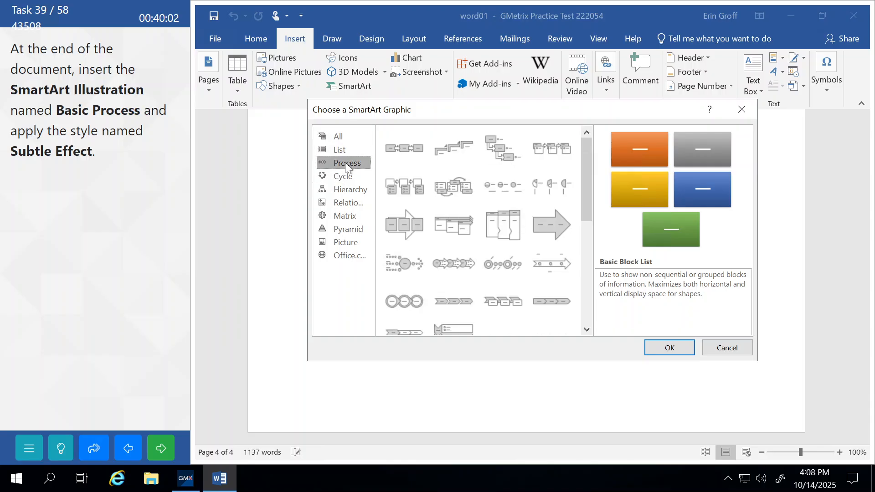
pyautogui.click(397, 144)
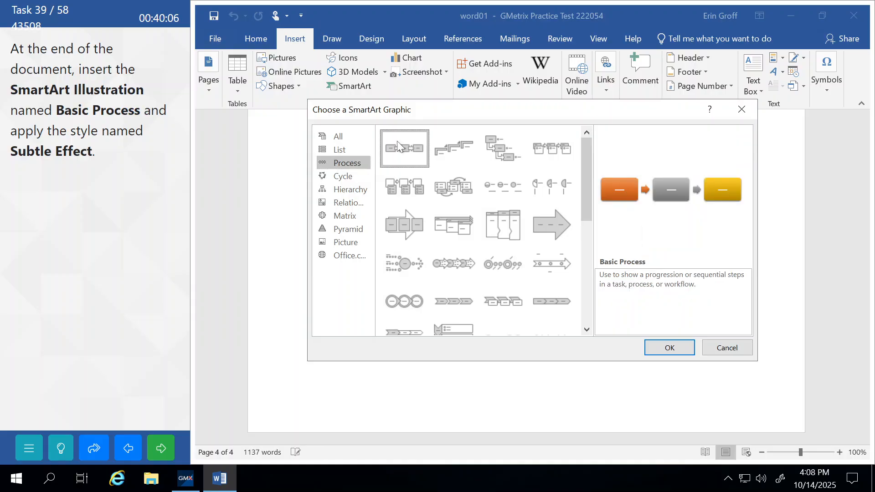
pyautogui.click(658, 350)
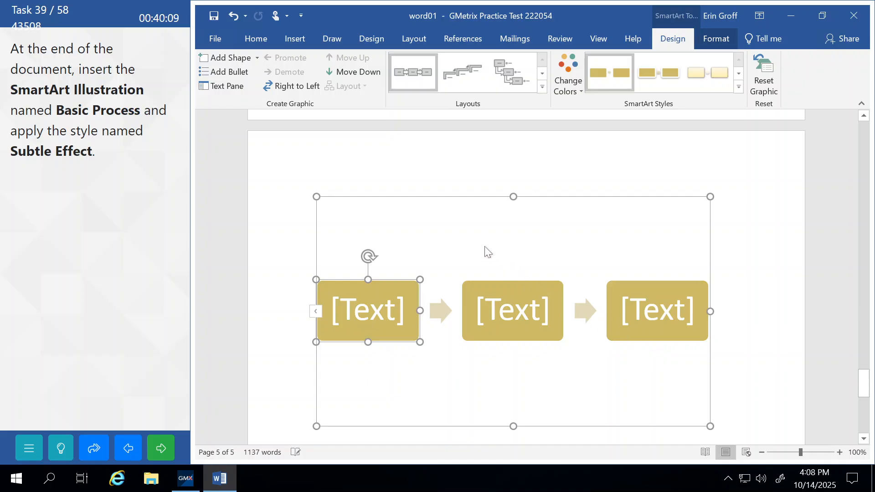
pyautogui.click(416, 196)
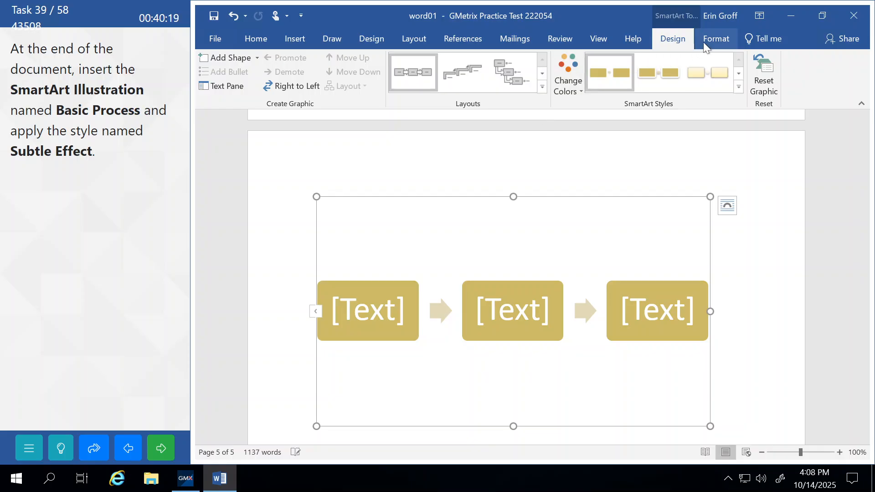
pyautogui.click(717, 40)
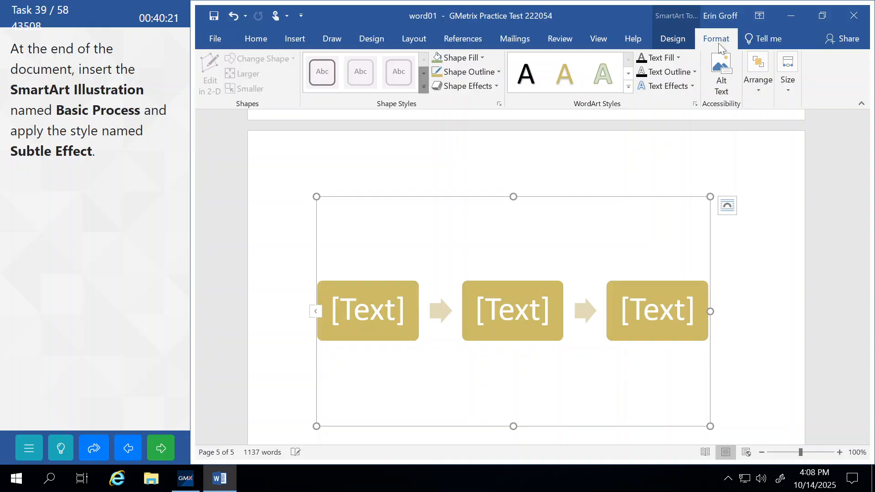
pyautogui.click(472, 86)
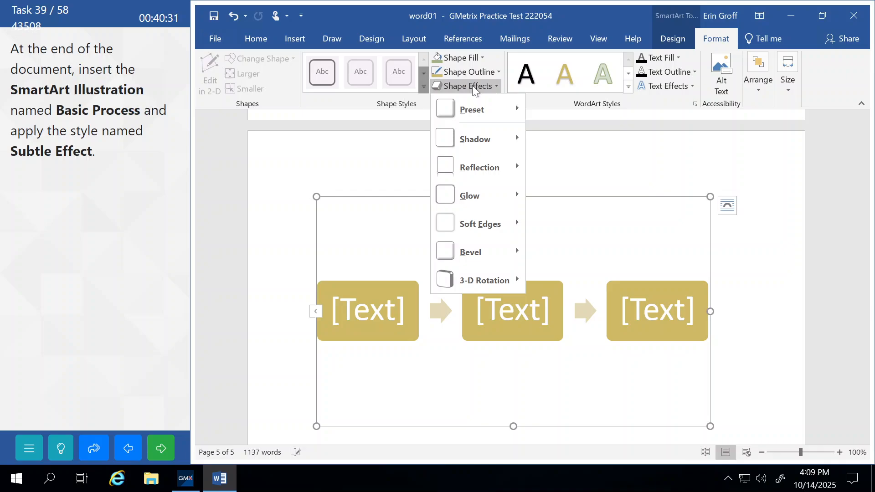
pyautogui.click(400, 105)
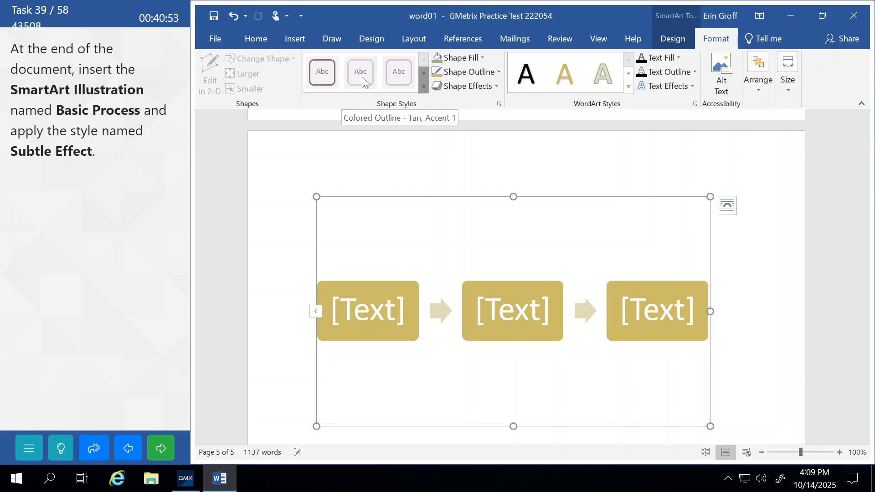
pyautogui.click(348, 126)
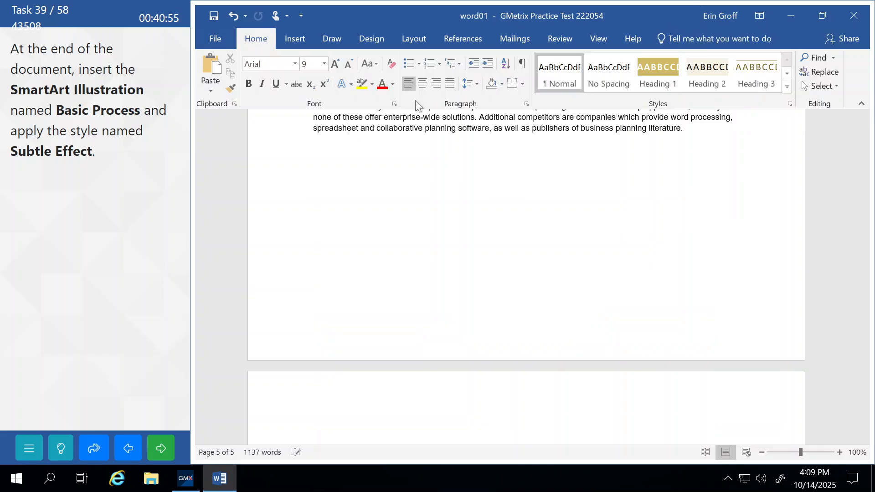
# Apply the Subtle Effect SmartArt style to the Basic Process graphic
pyautogui.scroll(-10, 501, 331)
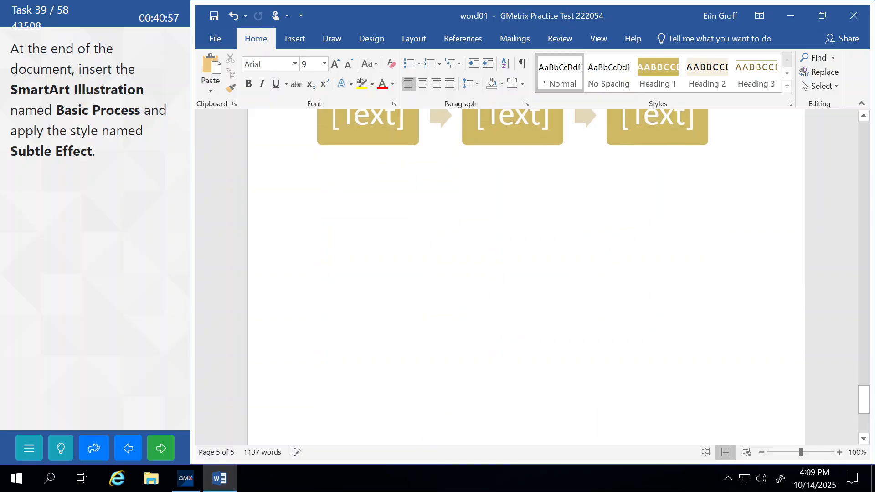
pyautogui.click(361, 207)
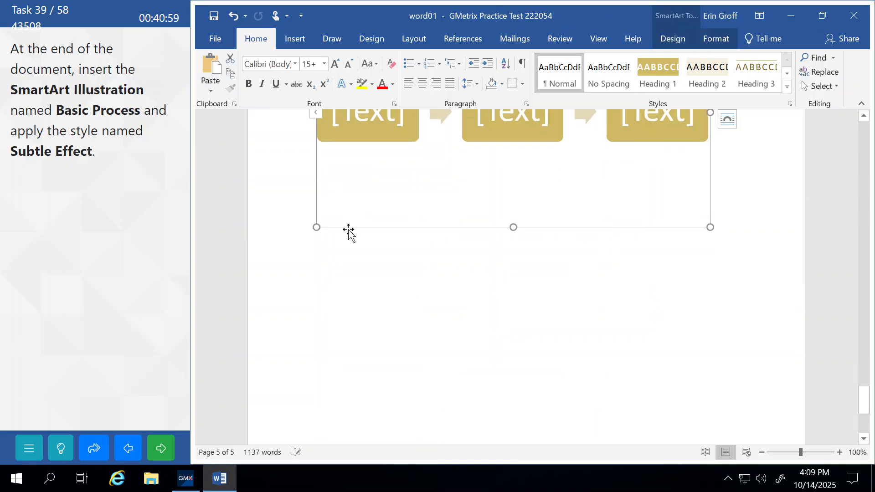
pyautogui.click(671, 42)
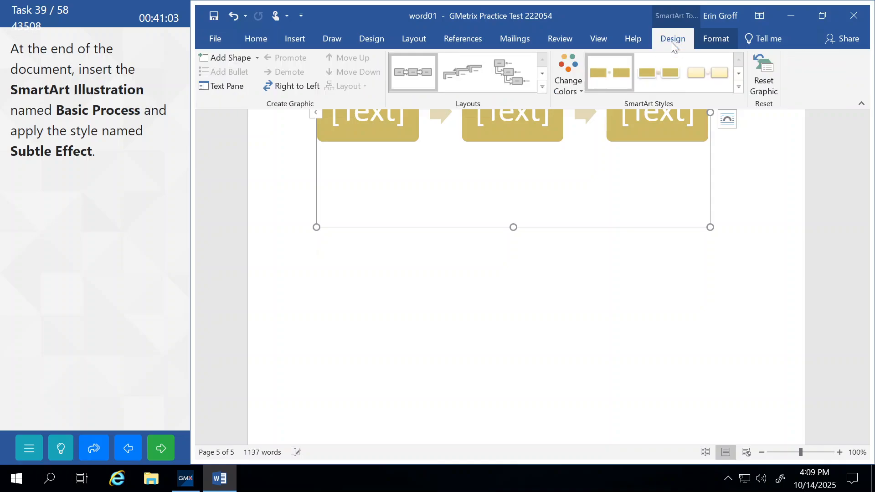
pyautogui.click(738, 88)
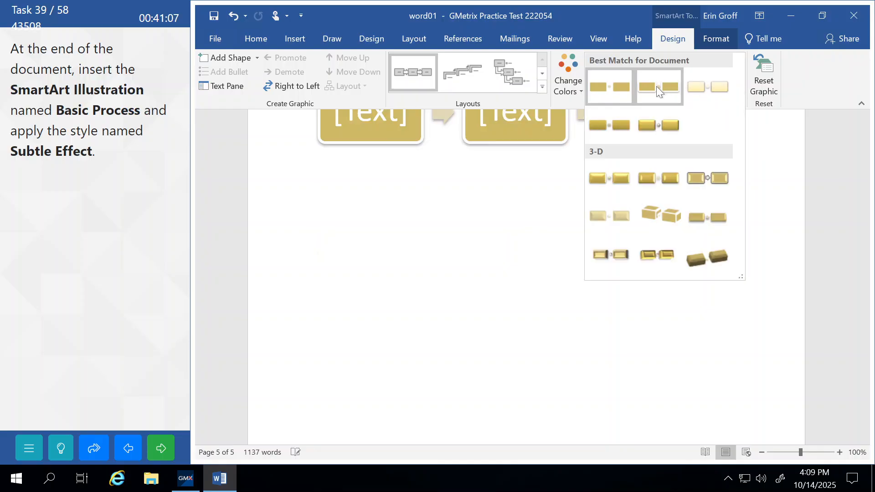
pyautogui.click(693, 87)
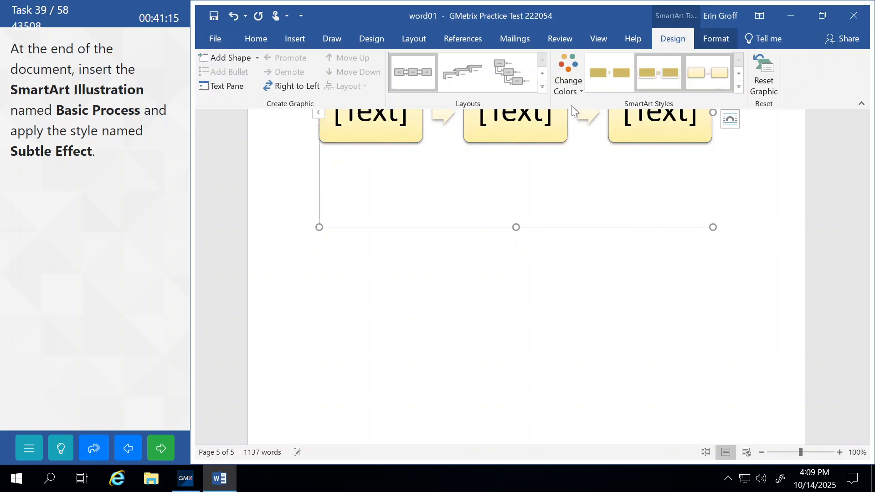
pyautogui.click(443, 268)
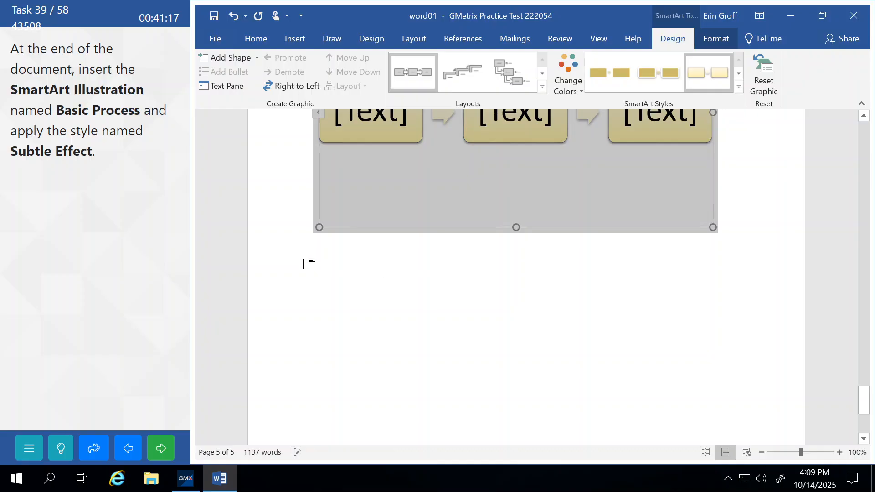
pyautogui.click(302, 266)
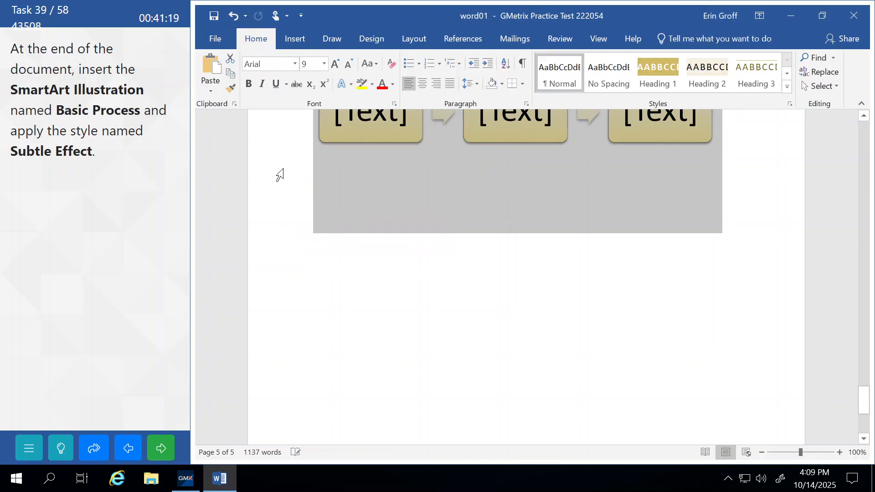
# Undo the stray grey shading, deselect the graphic, then submit the task and continue
pyautogui.scroll(5, 280, 175)
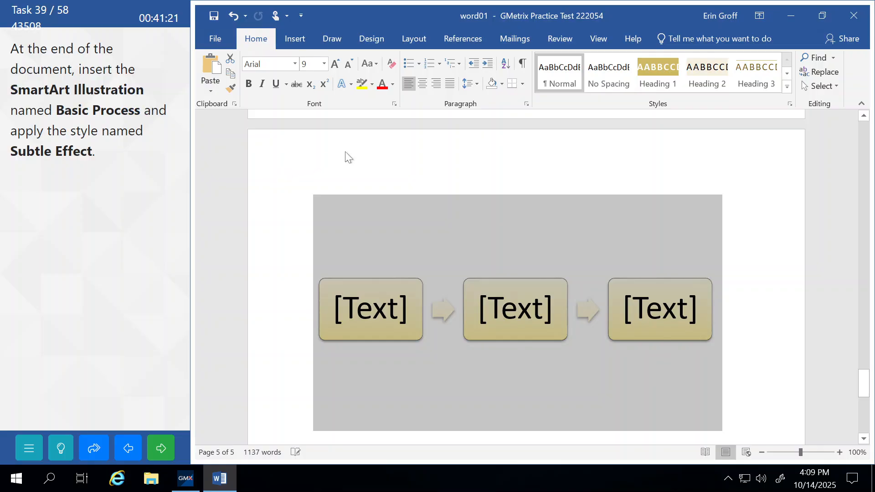
pyautogui.hotkey('ctrl', 'z')
pyautogui.scroll(3, 345, 152)
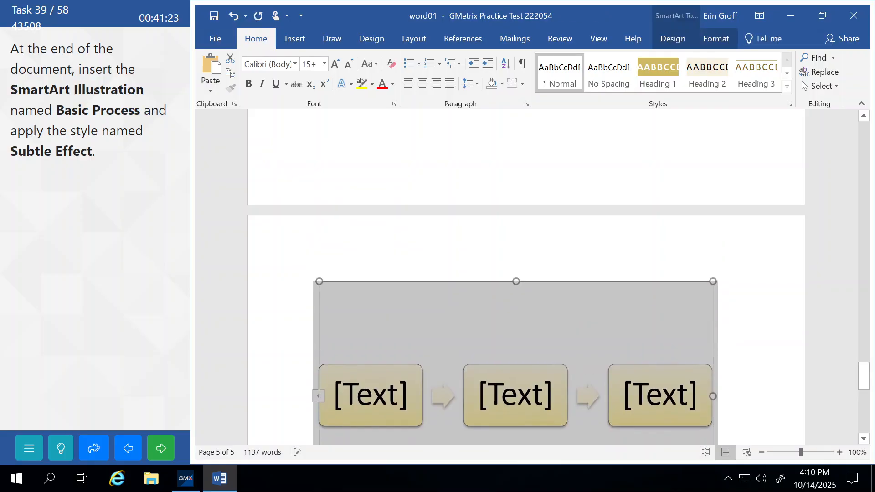
pyautogui.click(345, 153)
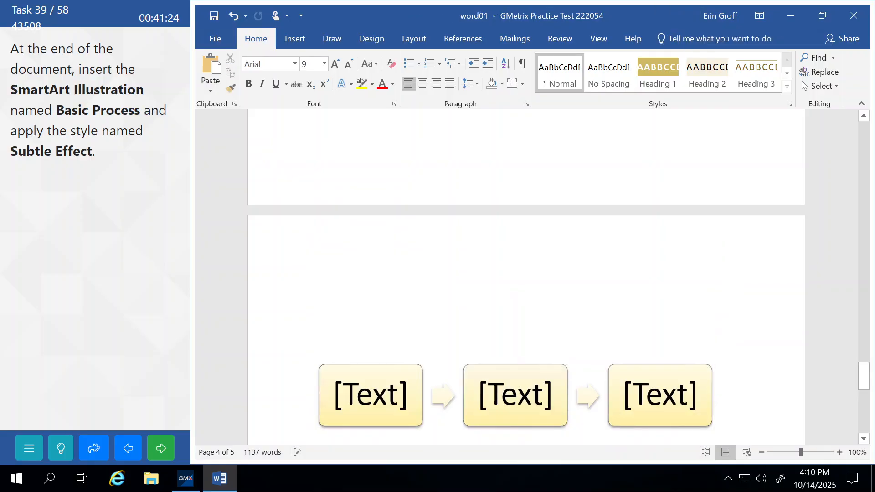
pyautogui.click(157, 449)
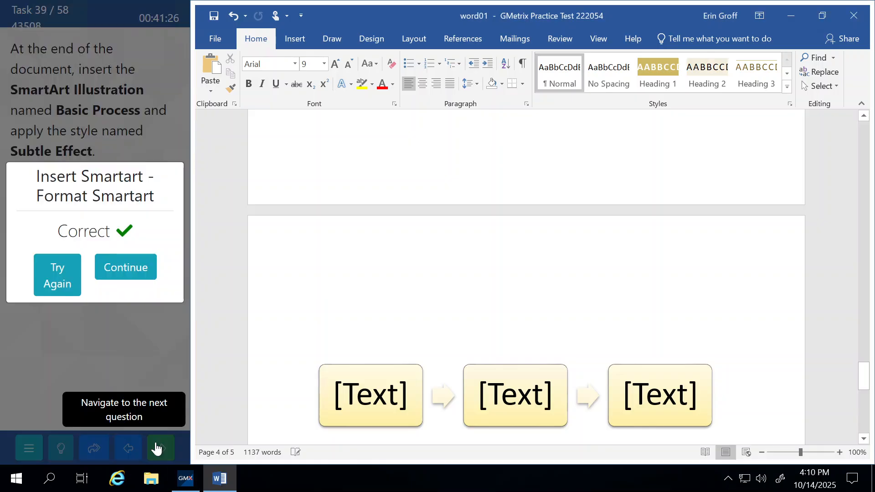
pyautogui.click(128, 269)
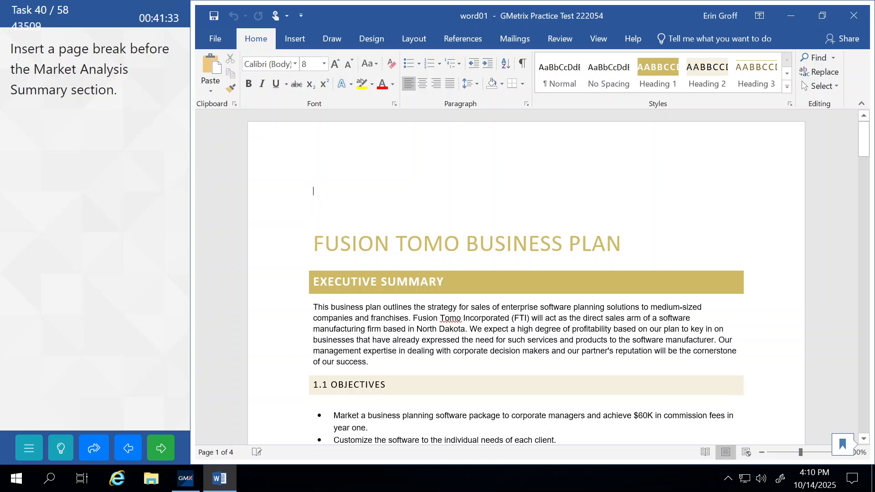
# Insert a page break before MARKET ANALYSIS SUMMARY, then submit the task and continue
pyautogui.scroll(-10, 526, 273)
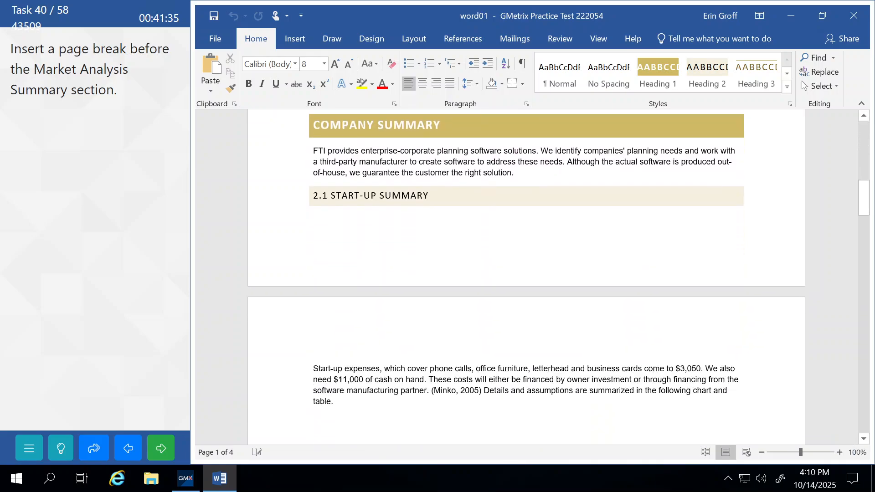
pyautogui.scroll(-15, 385, 268)
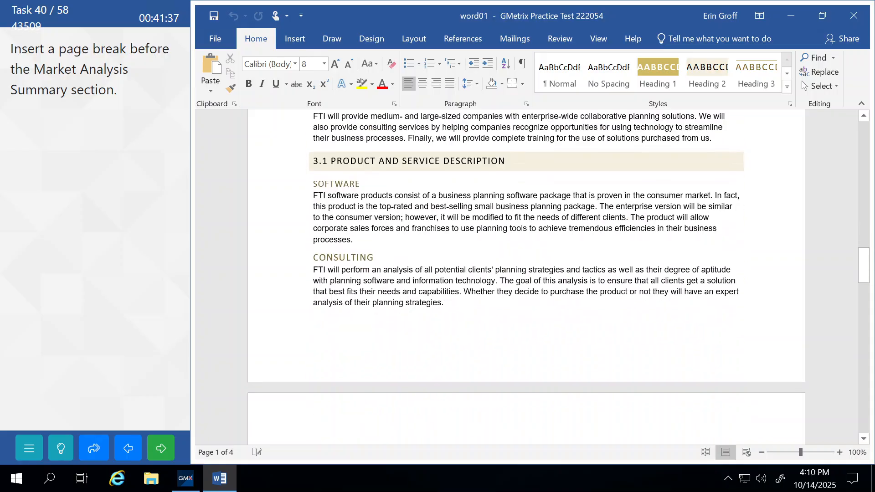
pyautogui.scroll(-10, 526, 273)
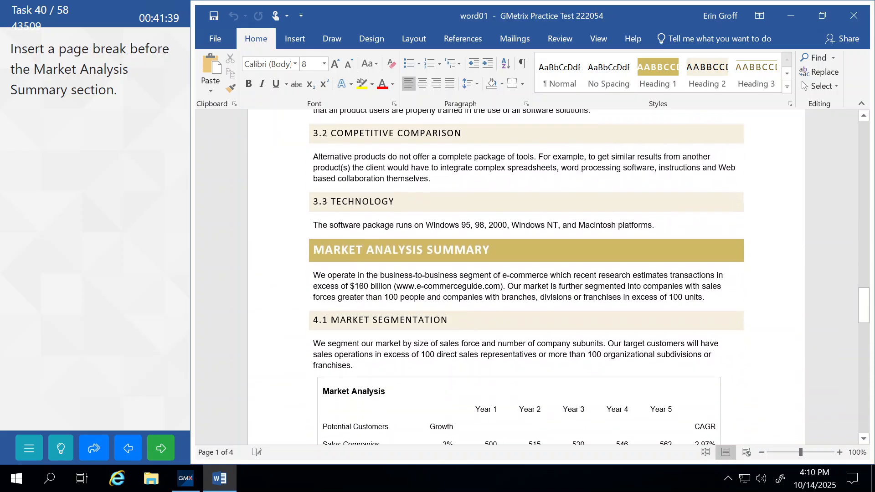
pyautogui.scroll(-1, 526, 273)
pyautogui.click(313, 221)
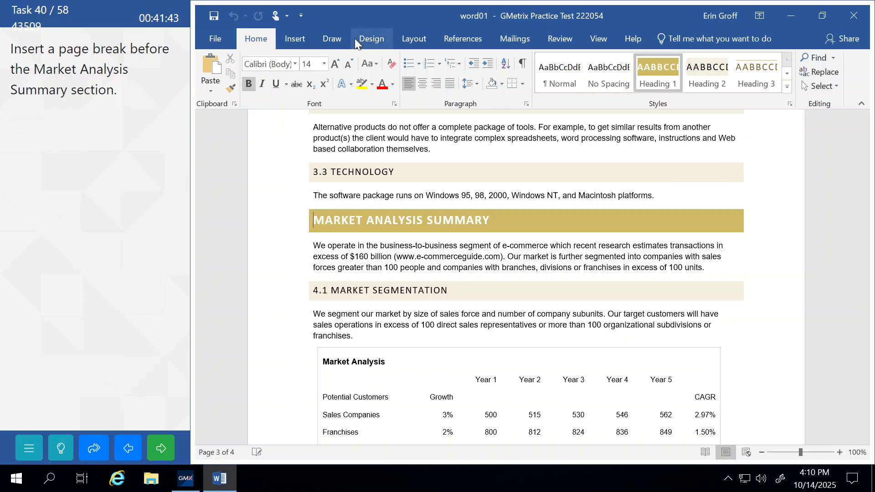
pyautogui.click(419, 42)
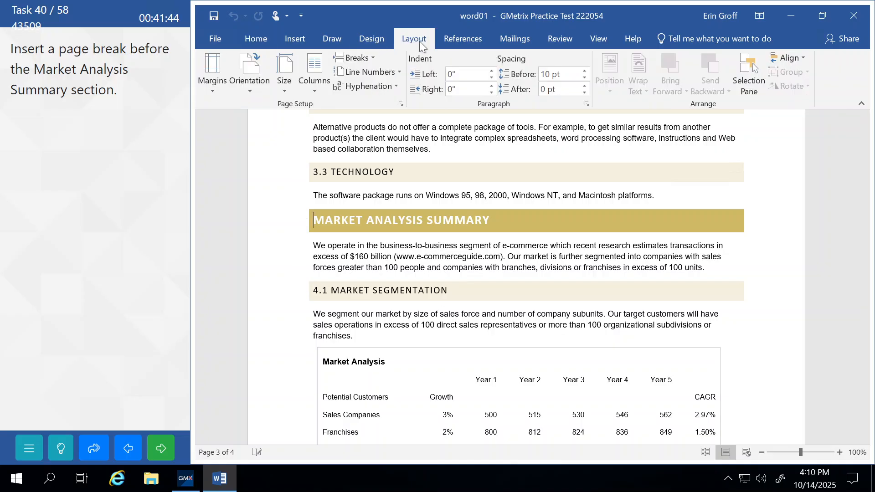
pyautogui.click(374, 57)
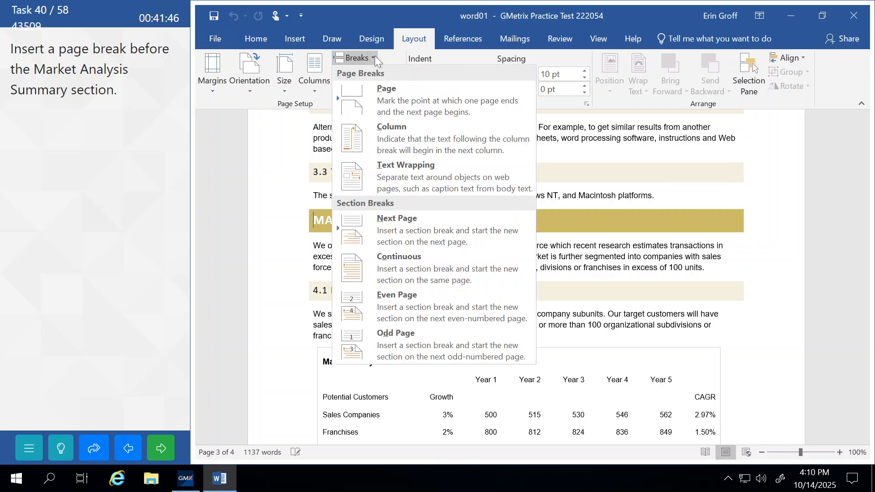
pyautogui.click(382, 102)
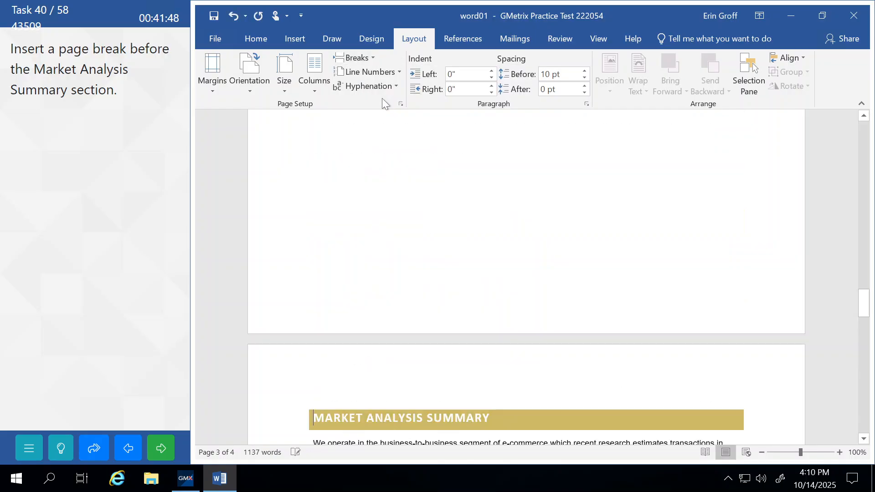
pyautogui.click(158, 458)
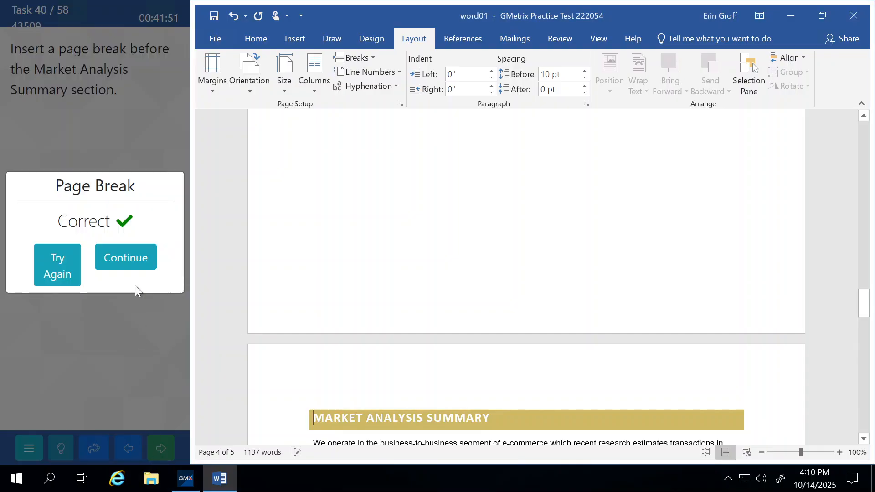
pyautogui.click(126, 258)
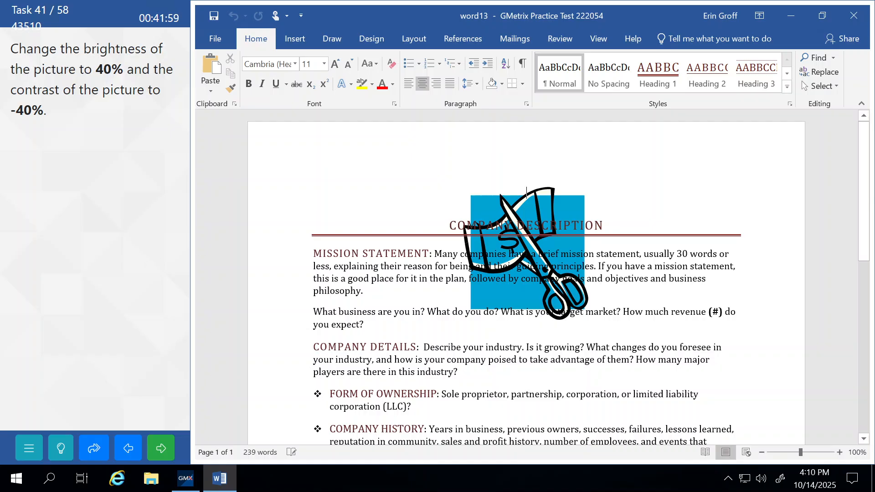
# Apply the Brightness +40% Contrast -40% correction to the picture, then submit the task
pyautogui.click(569, 205)
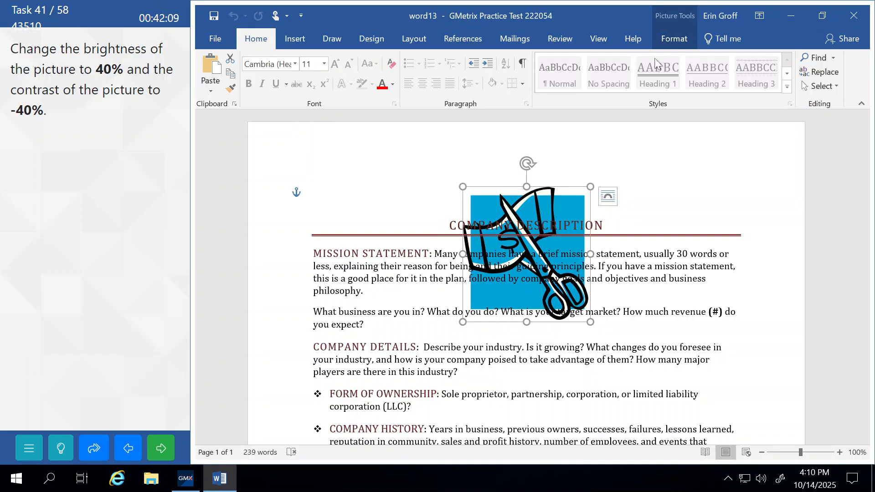
pyautogui.click(674, 42)
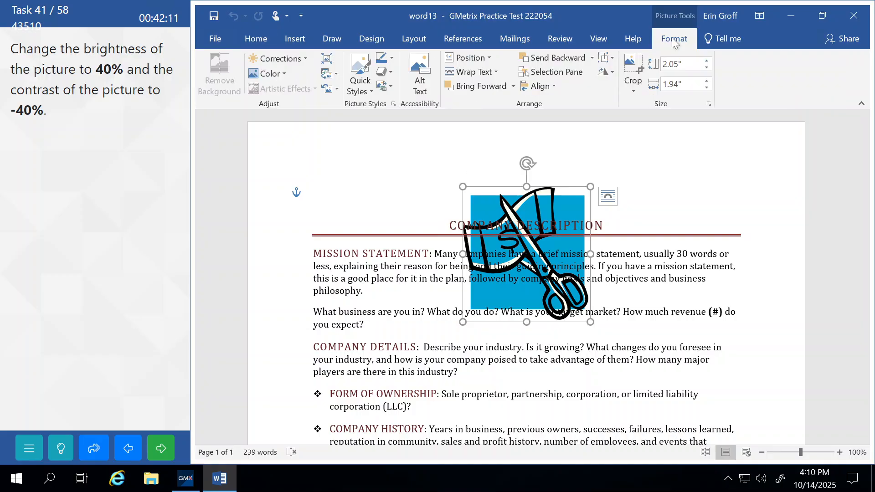
pyautogui.click(308, 58)
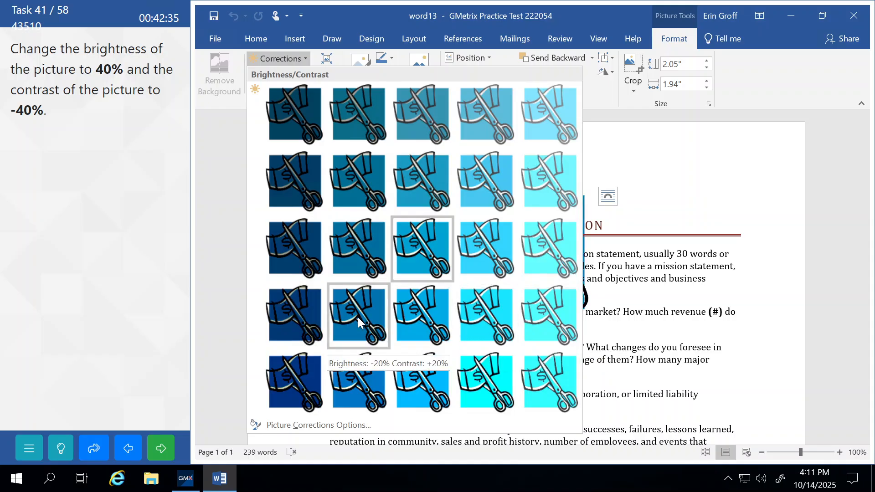
pyautogui.click(554, 116)
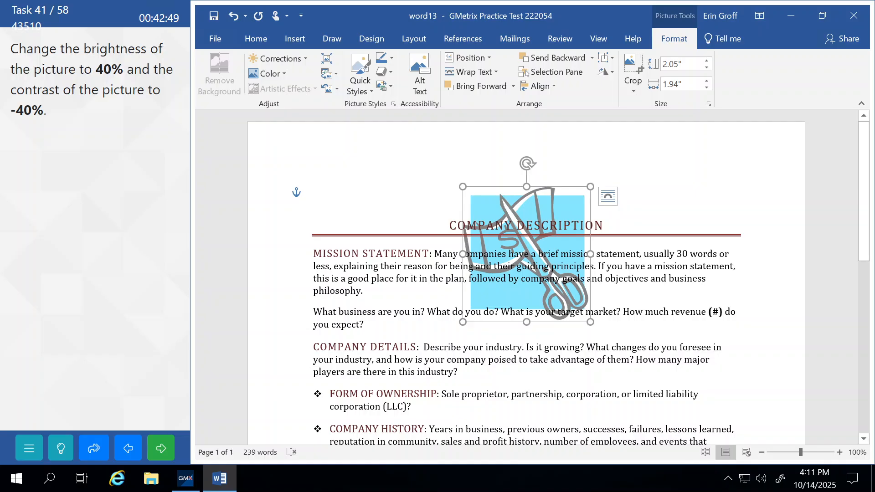
pyautogui.click(162, 449)
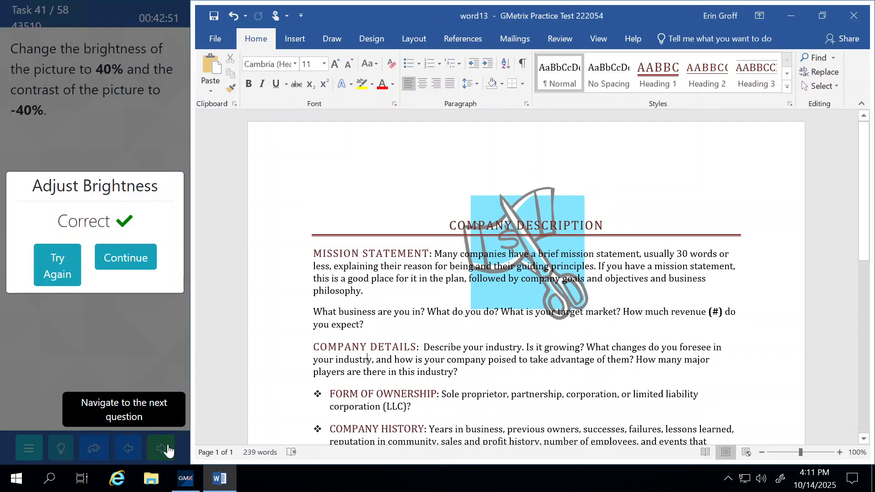
pyautogui.click(152, 256)
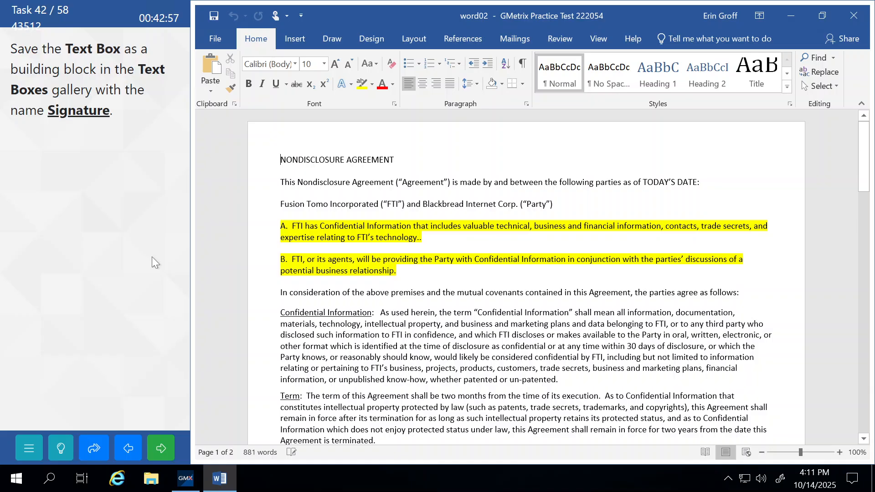
# Select the text box beside 'Signed by:' as a whole shape
pyautogui.scroll(-15, 526, 278)
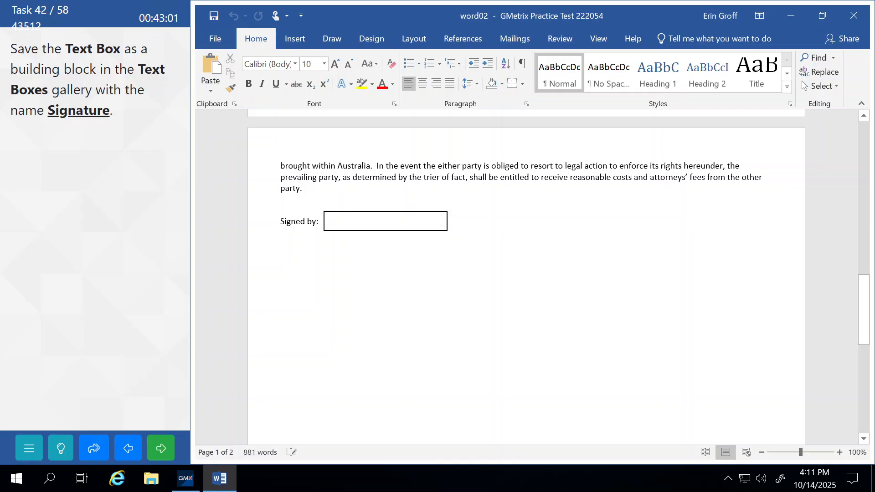
pyautogui.click(335, 229)
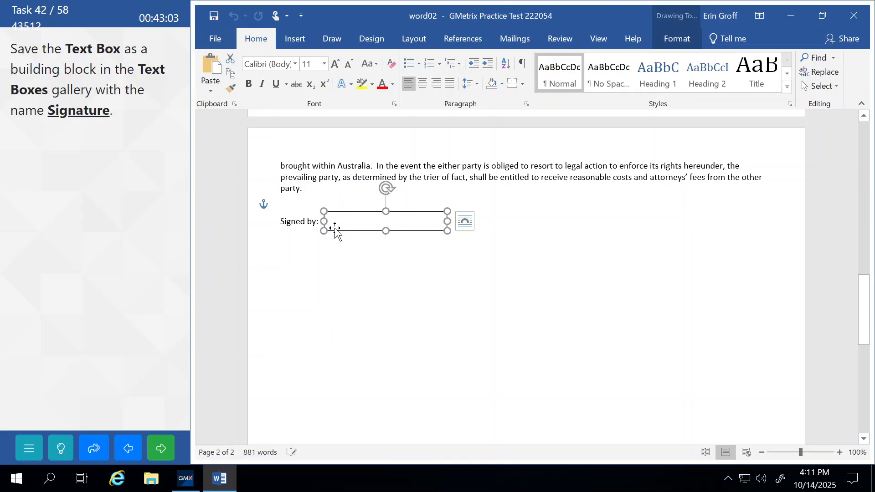
pyautogui.click(332, 222)
pyautogui.click(344, 212)
# Save the selection to the Text Boxes gallery as 'Signature' in the General category
pyautogui.click(294, 40)
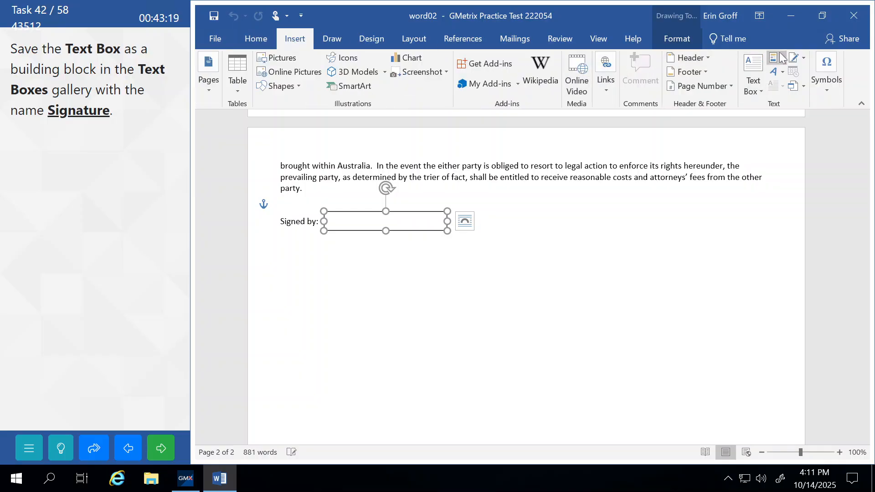
pyautogui.click(758, 91)
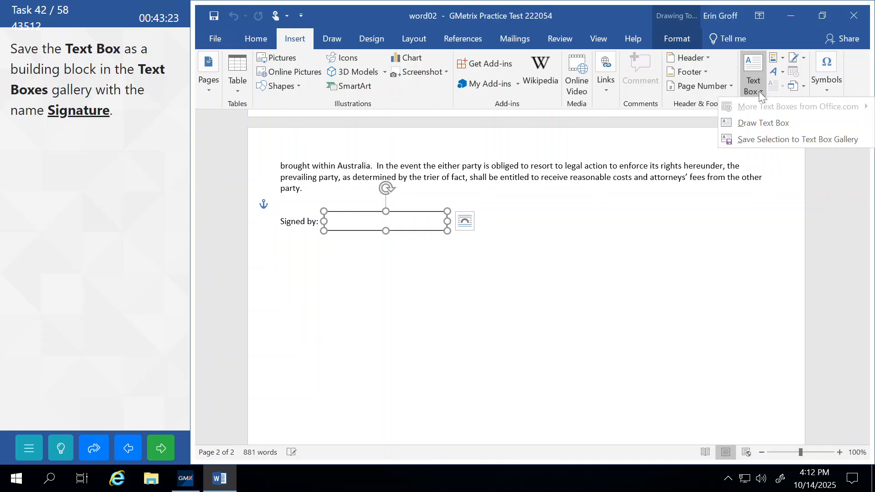
pyautogui.click(777, 140)
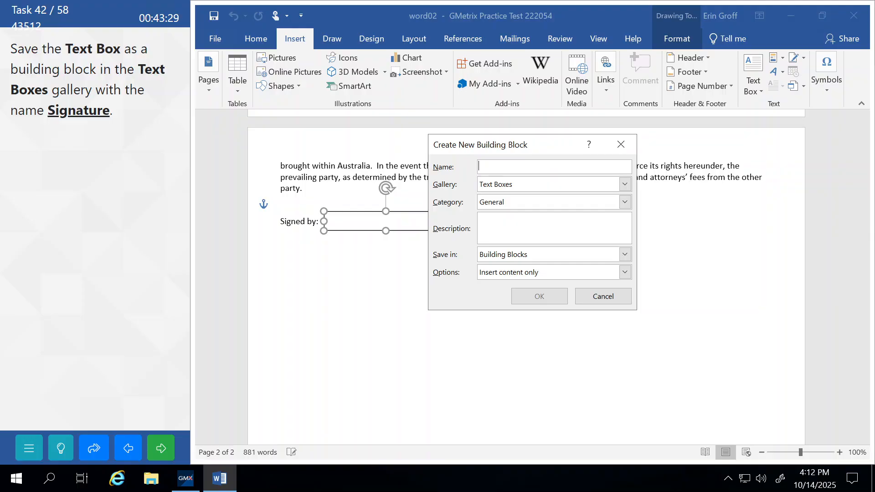
pyautogui.write('Sign')
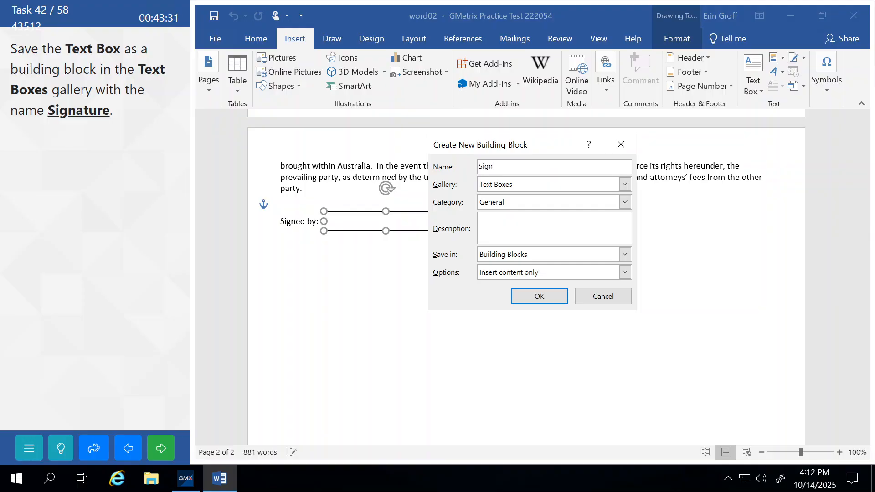
pyautogui.write('ature')
pyautogui.click(500, 202)
pyautogui.click(499, 202)
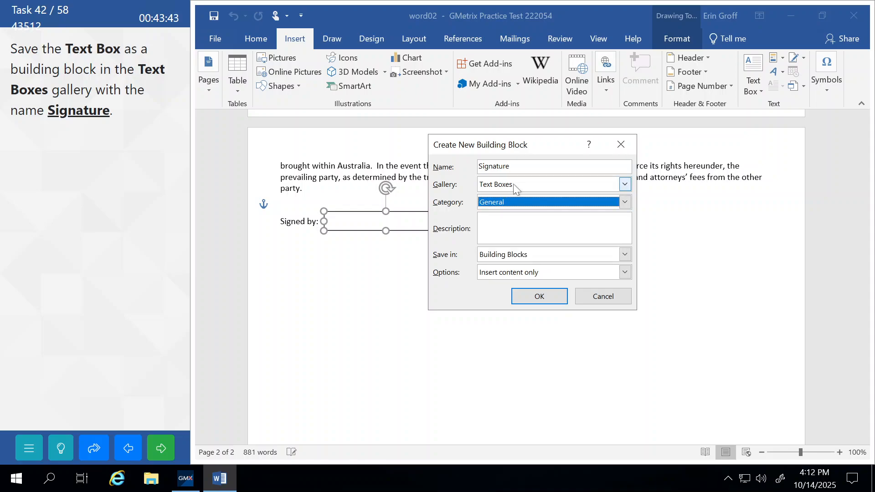
pyautogui.click(515, 184)
pyautogui.click(515, 185)
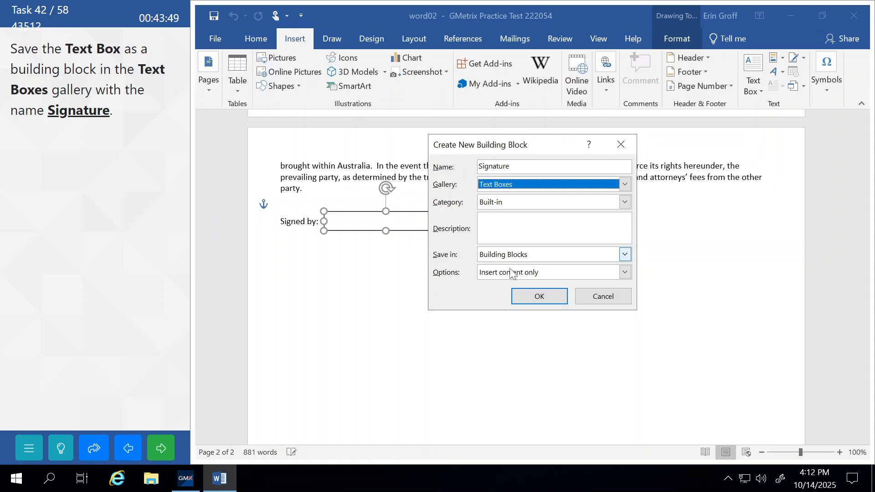
pyautogui.click(538, 296)
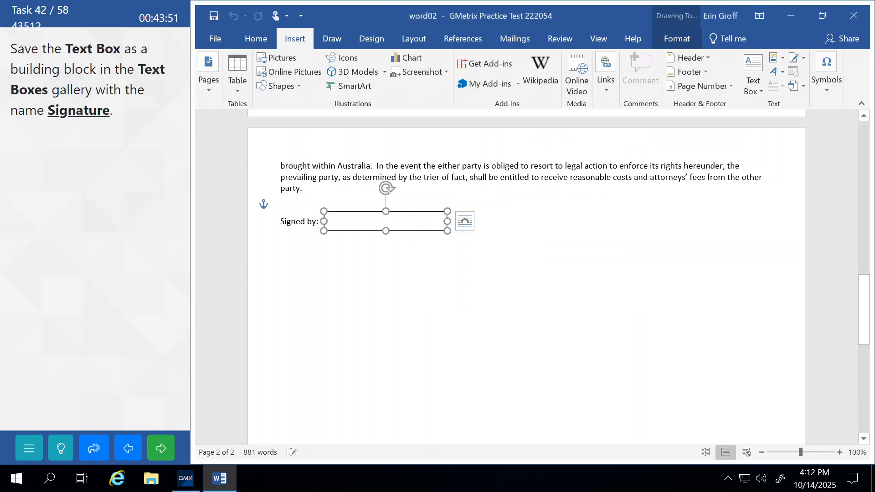
# Deselect the text box, submit the building block task and continue
pyautogui.click(442, 166)
pyautogui.click(166, 451)
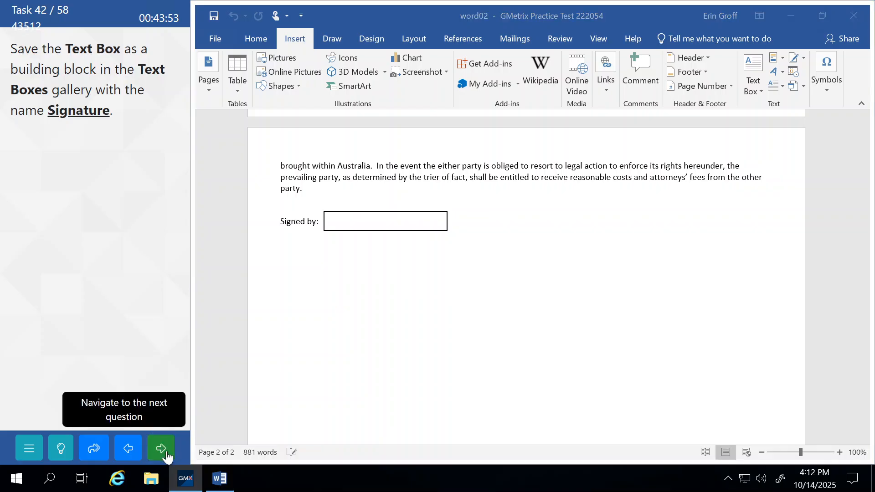
pyautogui.click(132, 275)
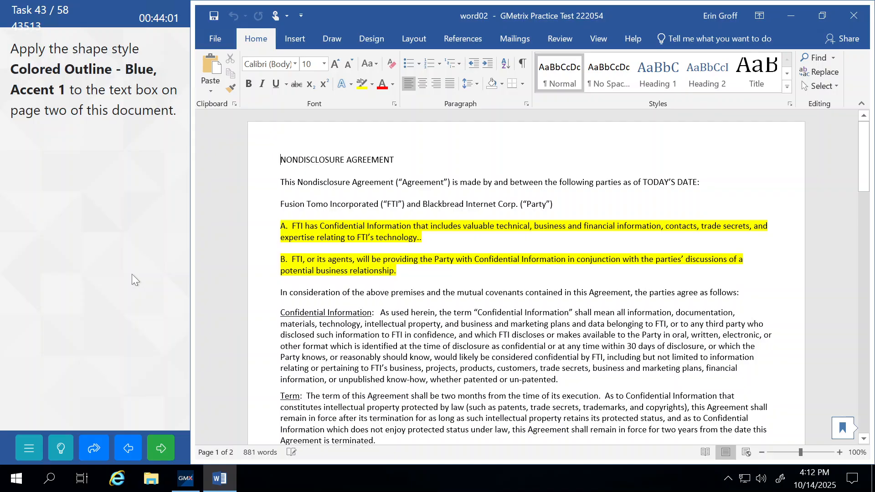
# Select the Signed by text box on page two as a whole shape
pyautogui.scroll(-20, 526, 278)
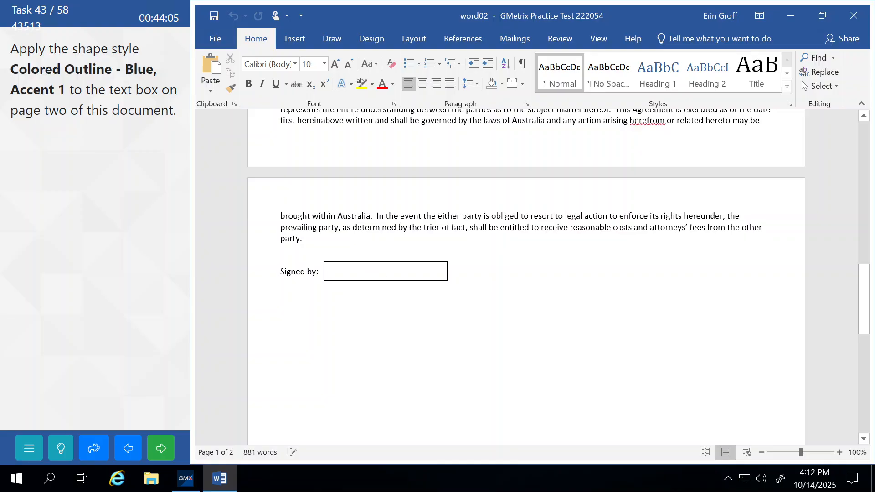
pyautogui.click(354, 262)
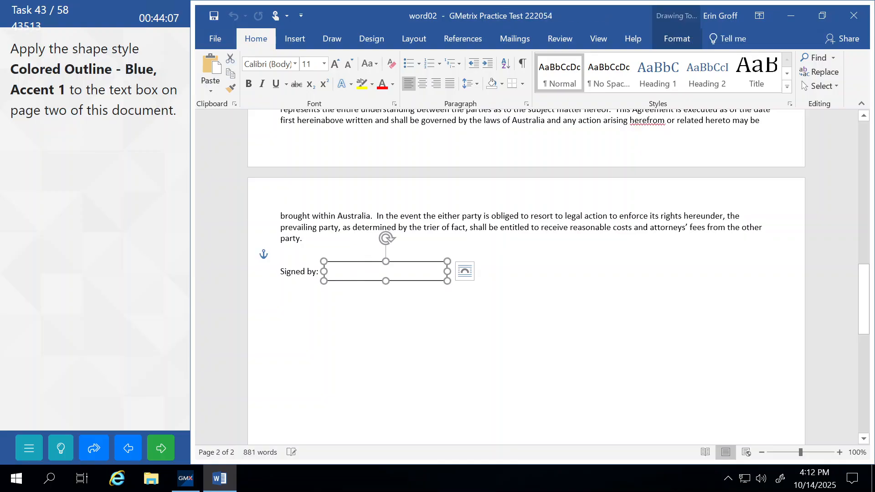
pyautogui.click(332, 272)
pyautogui.click(341, 261)
# Apply the Colored Outline - Blue, Accent 1 shape style, then submit the task
pyautogui.click(678, 40)
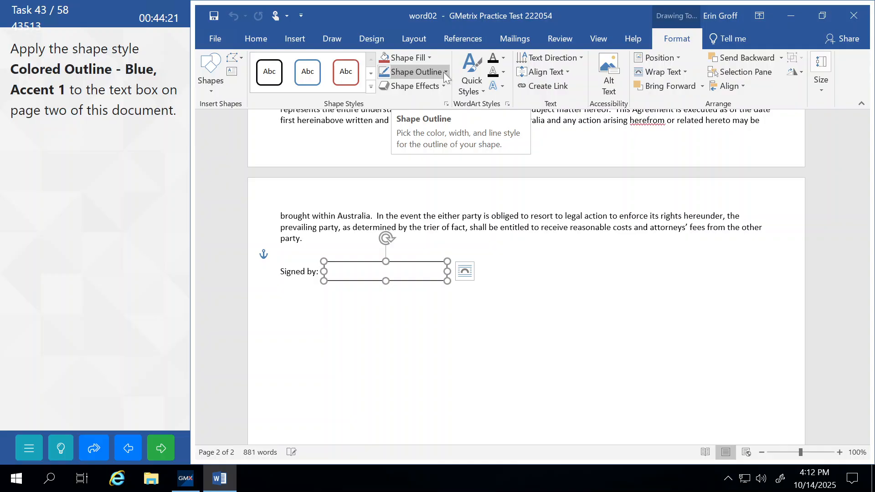
pyautogui.click(370, 87)
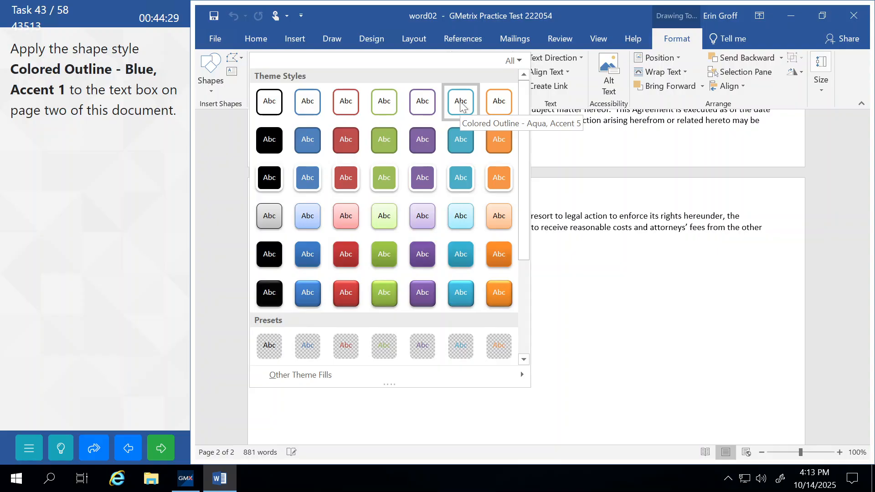
pyautogui.click(305, 101)
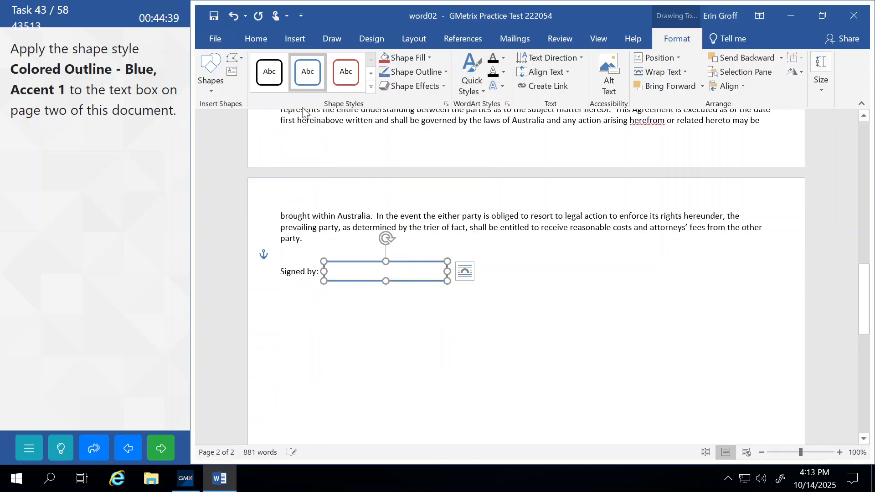
pyautogui.click(398, 227)
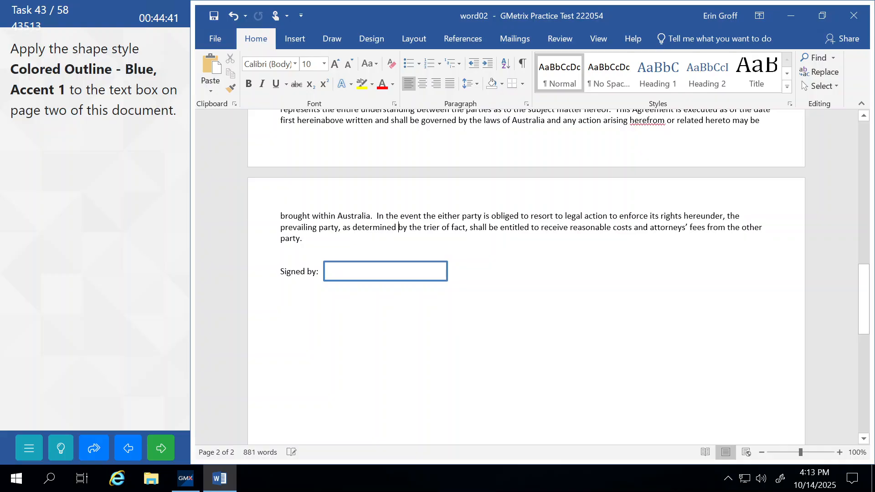
pyautogui.click(161, 448)
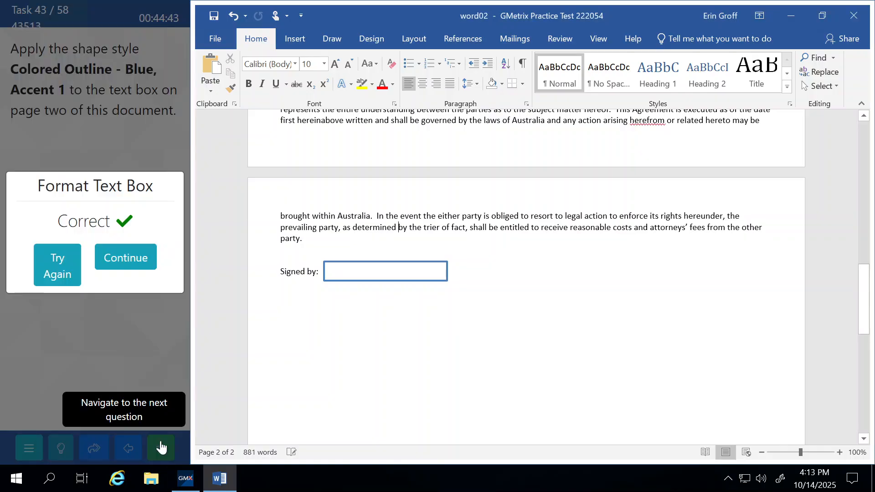
pyautogui.click(145, 270)
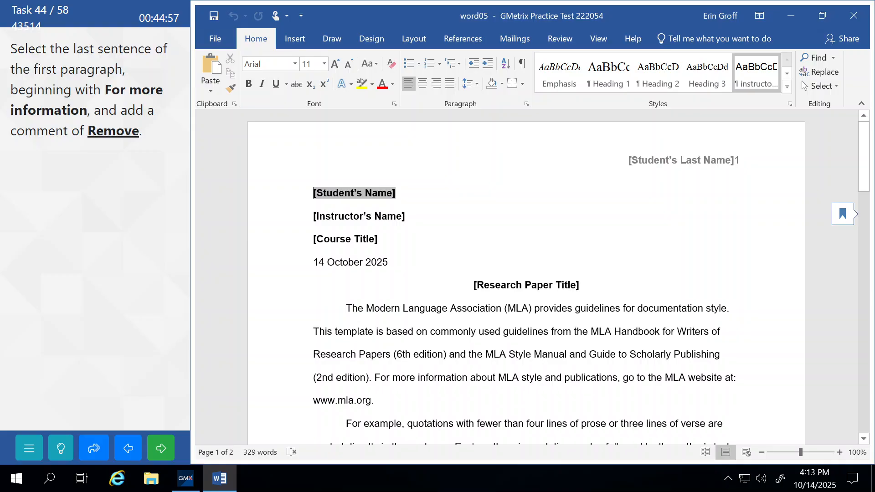
# Add a 'Remove' comment to the 'For more information' sentence, then submit the task
pyautogui.click(375, 378)
pyautogui.keyDown('shift'); pyautogui.click(373, 401); pyautogui.keyUp('shift')
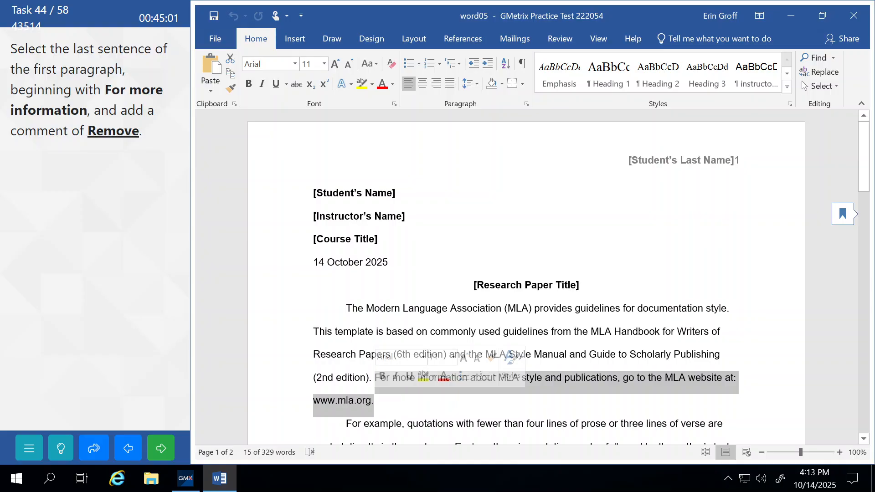
pyautogui.click(560, 40)
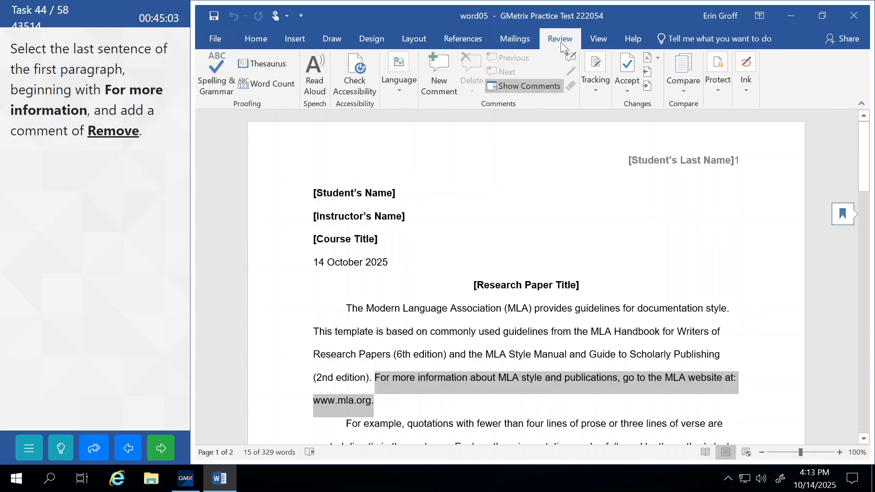
pyautogui.click(439, 70)
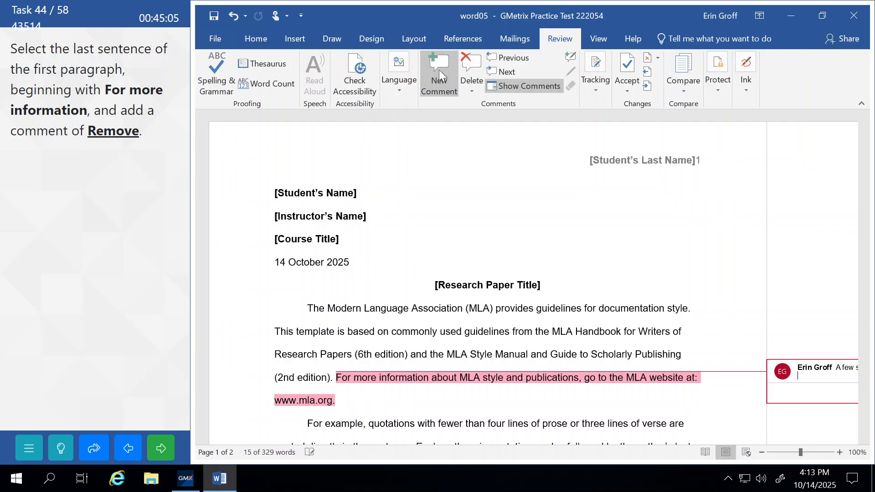
pyautogui.write('Rem')
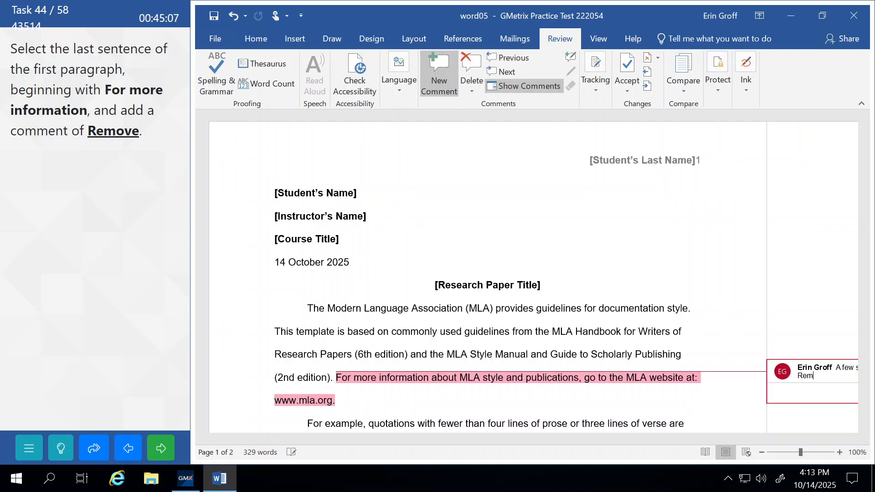
pyautogui.write('ove')
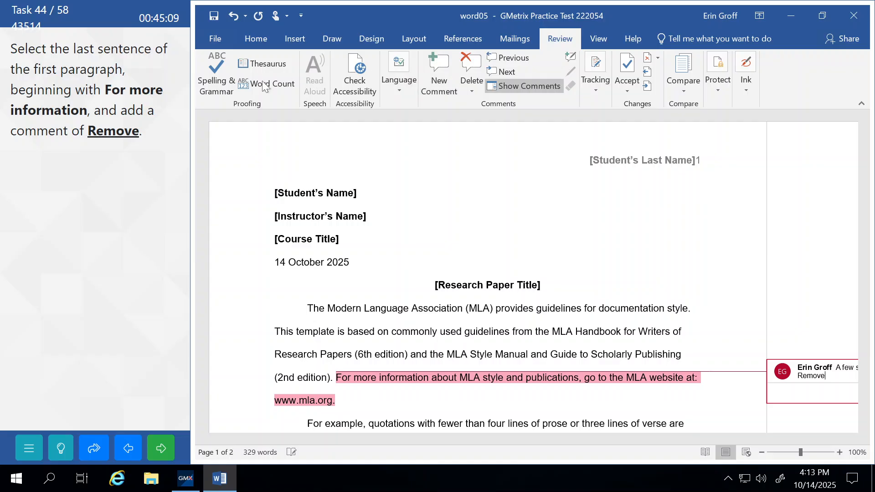
pyautogui.tripleClick(488, 285)
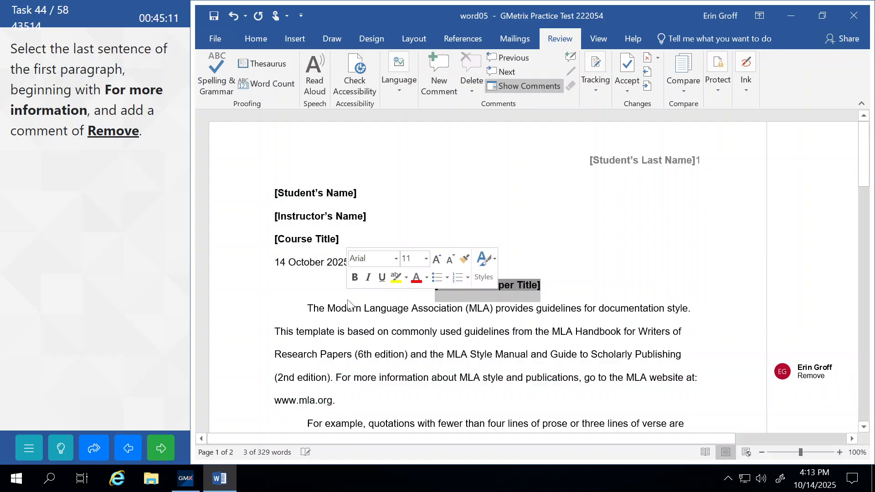
pyautogui.click(171, 446)
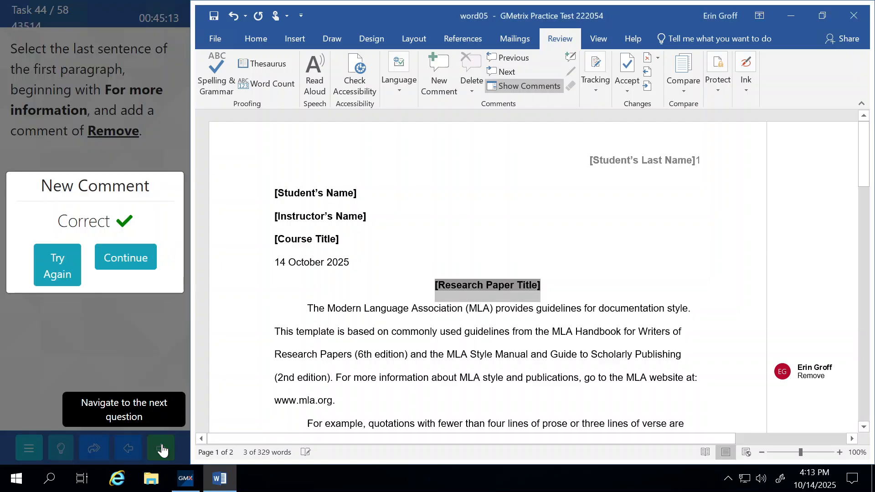
pyautogui.click(126, 257)
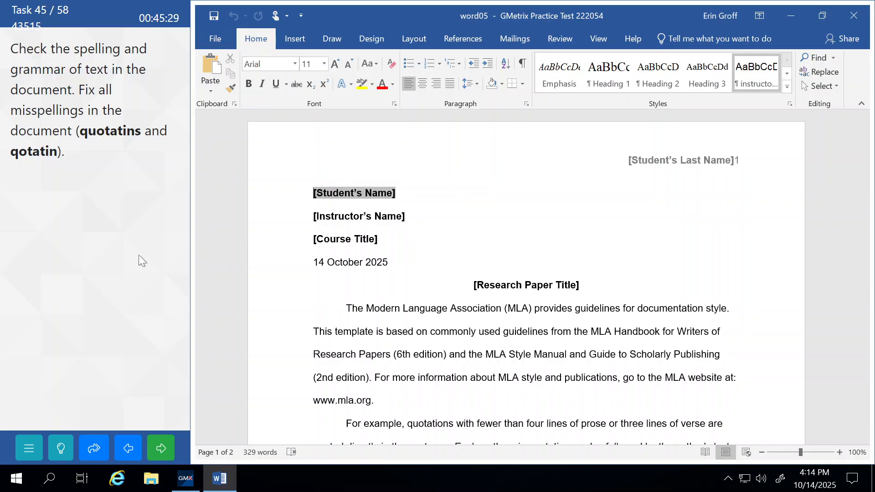
# Run the spelling check to change quotatins to quotations and qotation to quotation, then submit
pyautogui.click(557, 40)
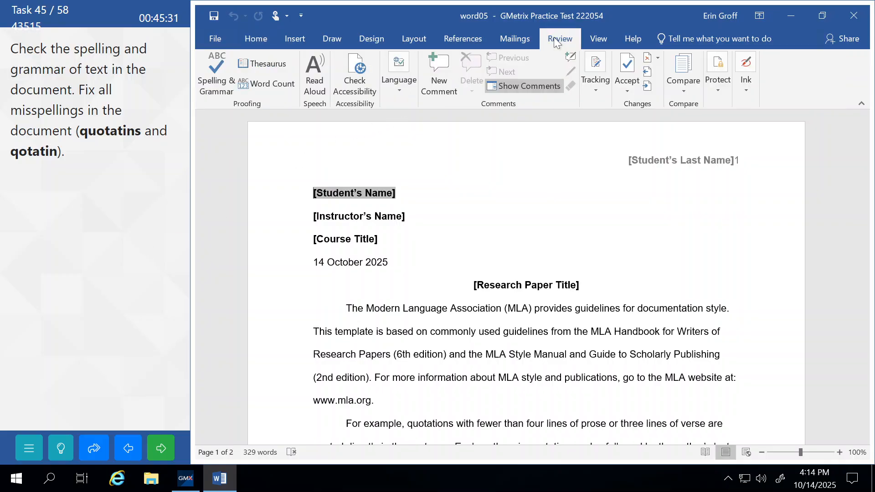
pyautogui.click(215, 69)
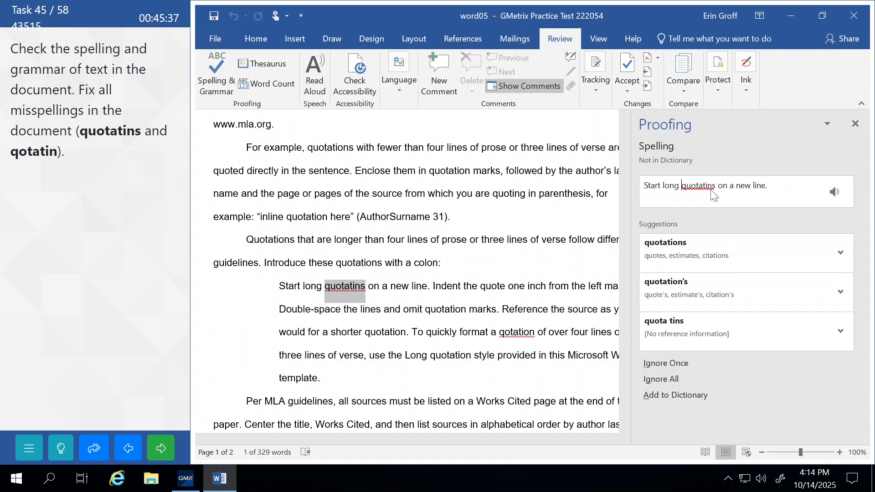
pyautogui.click(667, 247)
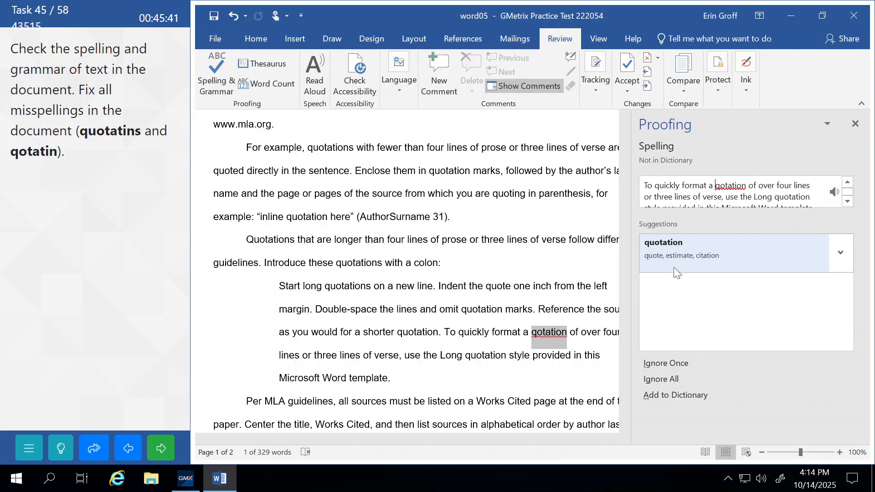
pyautogui.click(847, 258)
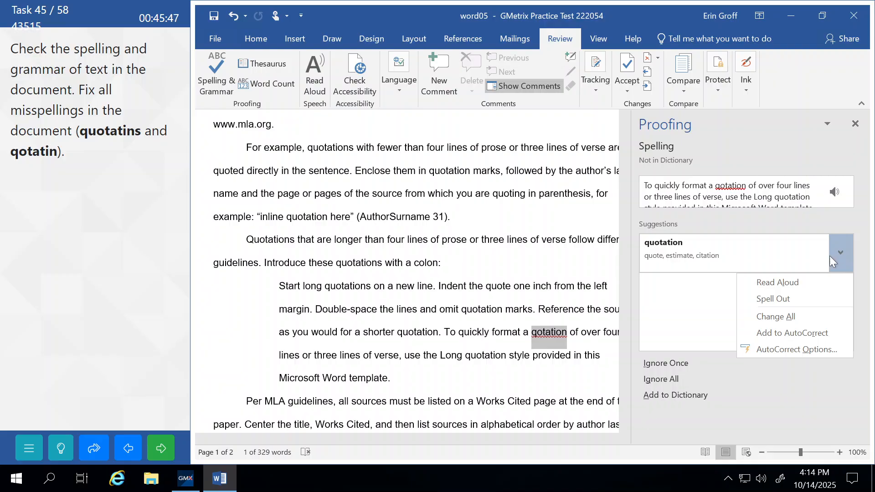
pyautogui.click(698, 250)
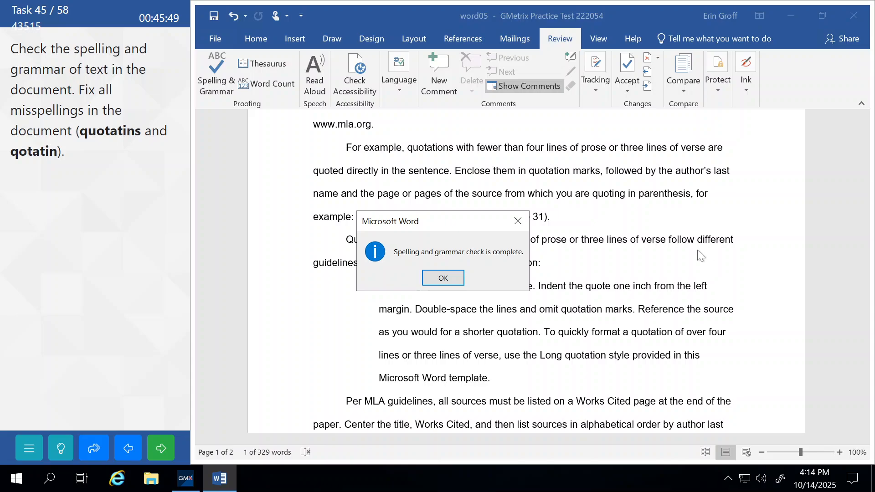
pyautogui.click(443, 278)
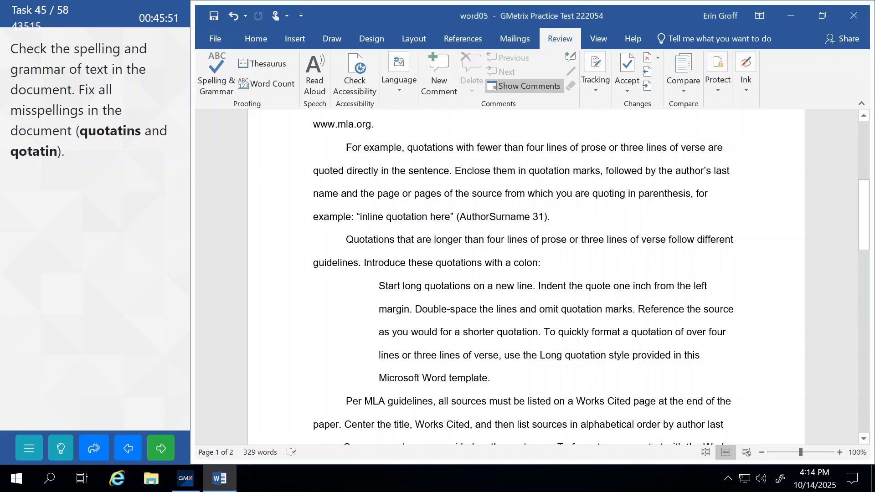
pyautogui.click(163, 449)
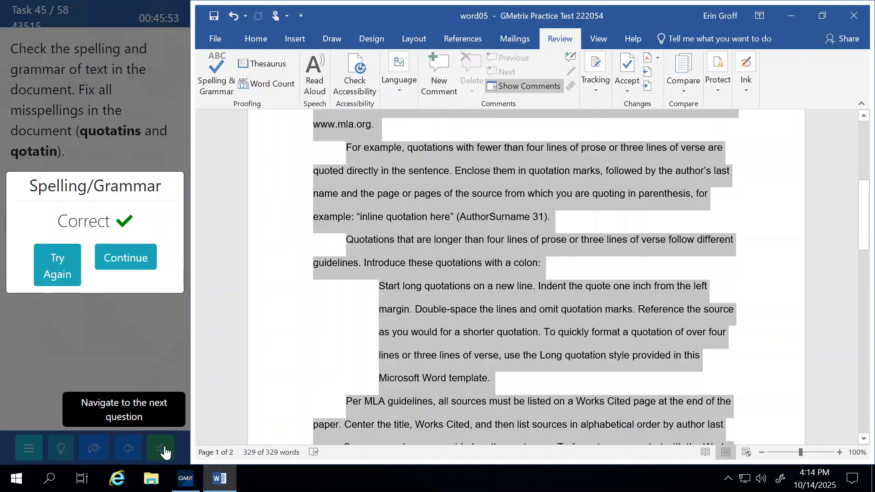
pyautogui.click(135, 248)
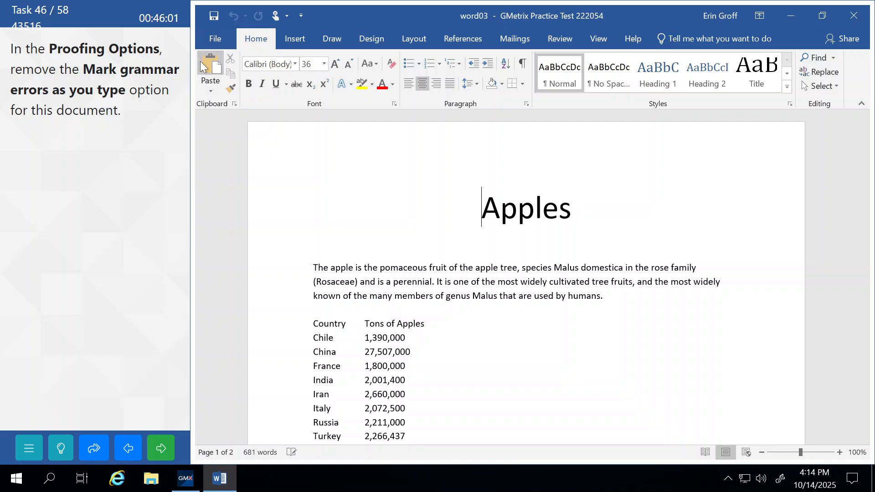
# Turn off Mark grammar errors as you type in the Proofing options, then submit the task
pyautogui.click(207, 36)
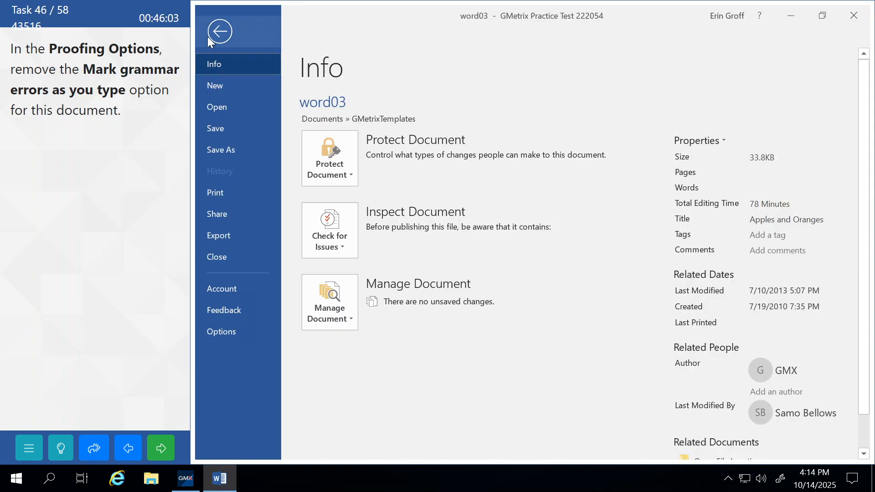
pyautogui.click(244, 331)
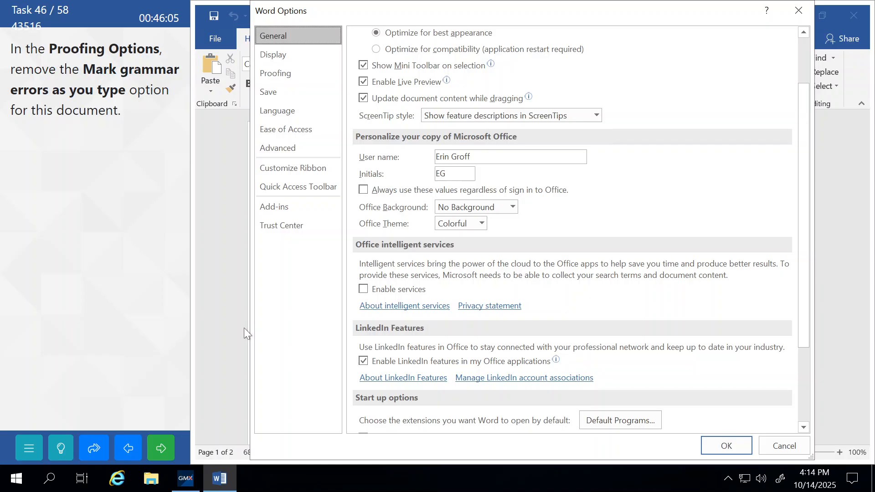
pyautogui.click(277, 73)
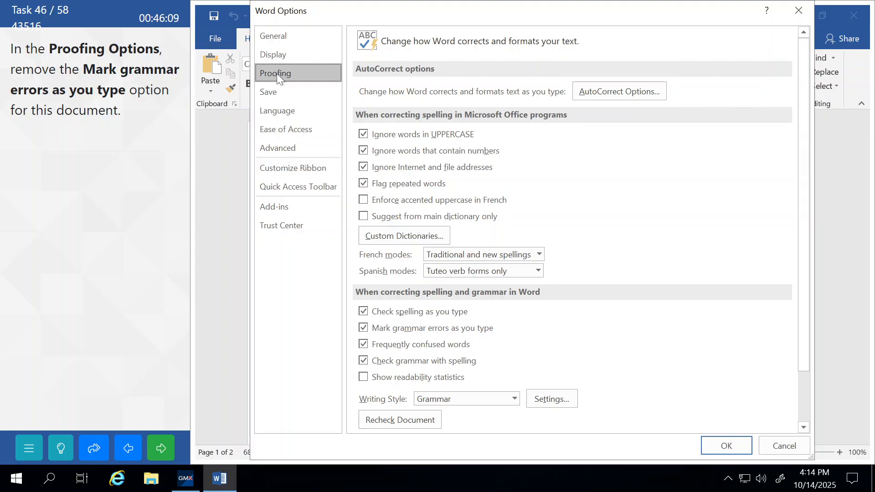
pyautogui.click(364, 329)
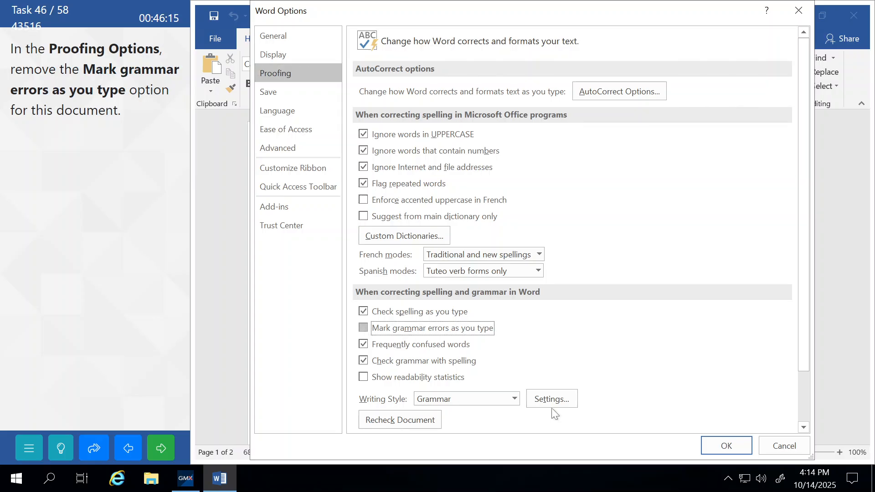
pyautogui.click(727, 447)
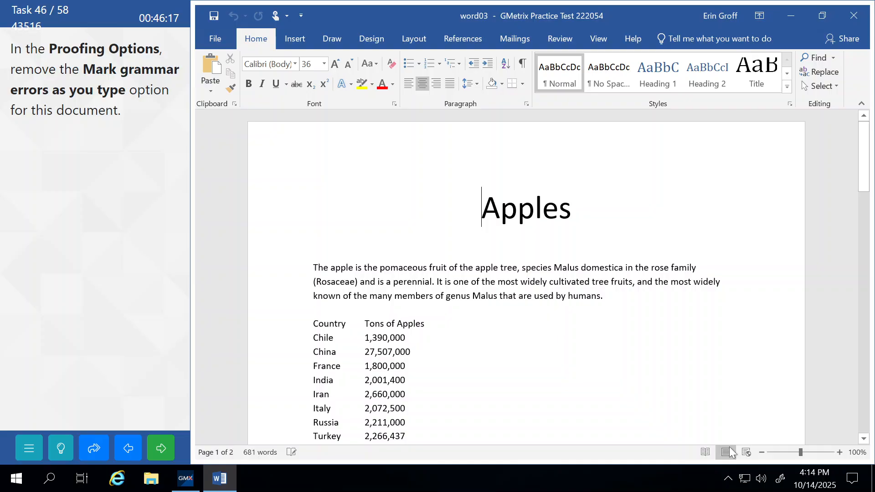
pyautogui.click(162, 450)
pyautogui.click(141, 268)
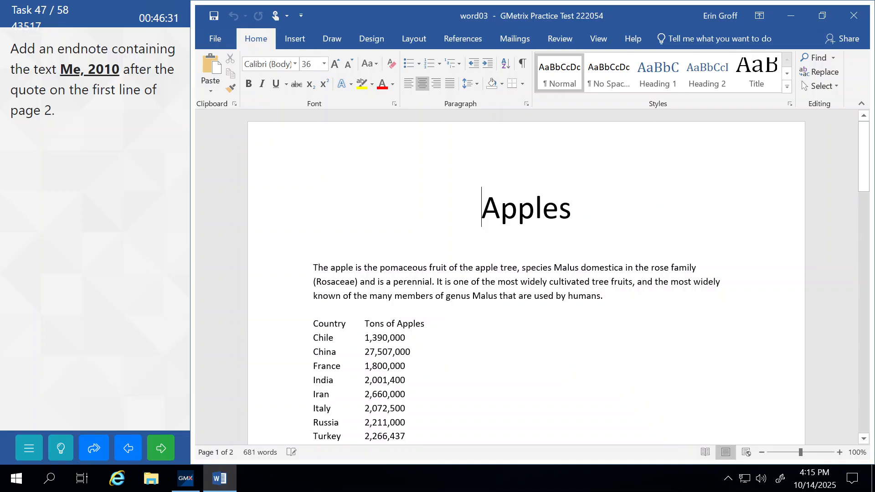
# Insert an endnote reading 'Me, 2010' after the quote on page 2, then submit
pyautogui.scroll(-10, 526, 273)
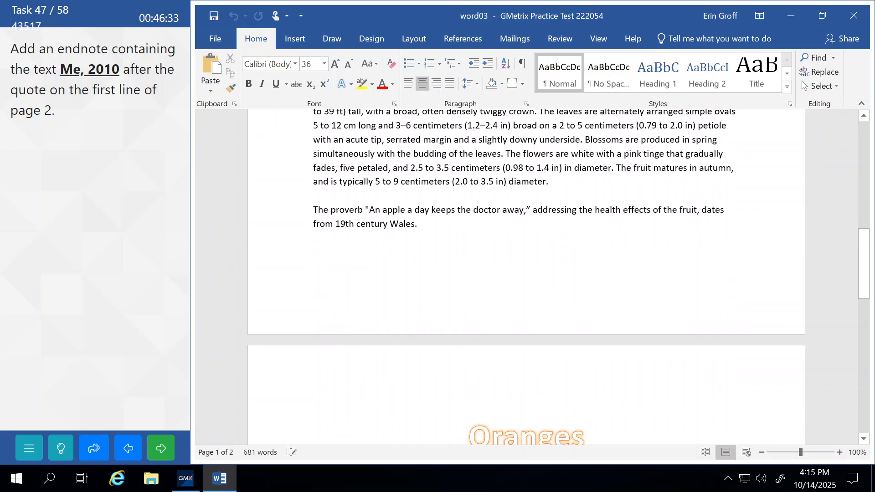
pyautogui.scroll(-10, 527, 273)
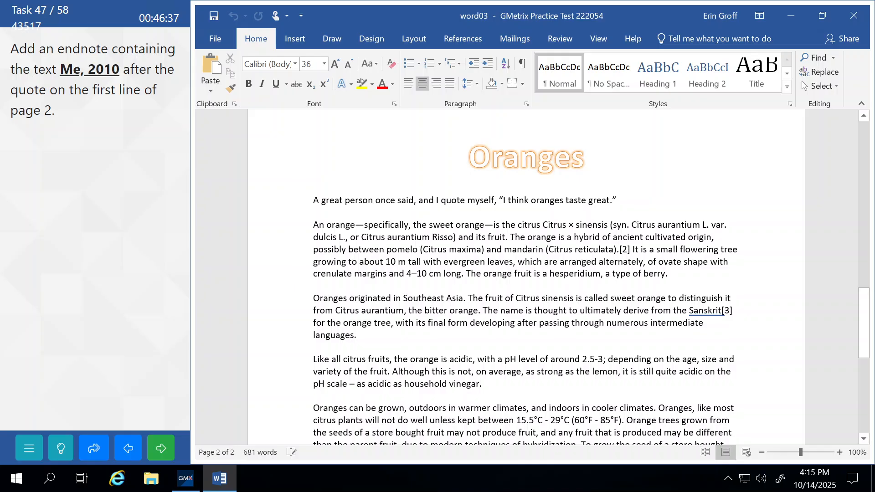
pyautogui.click(617, 201)
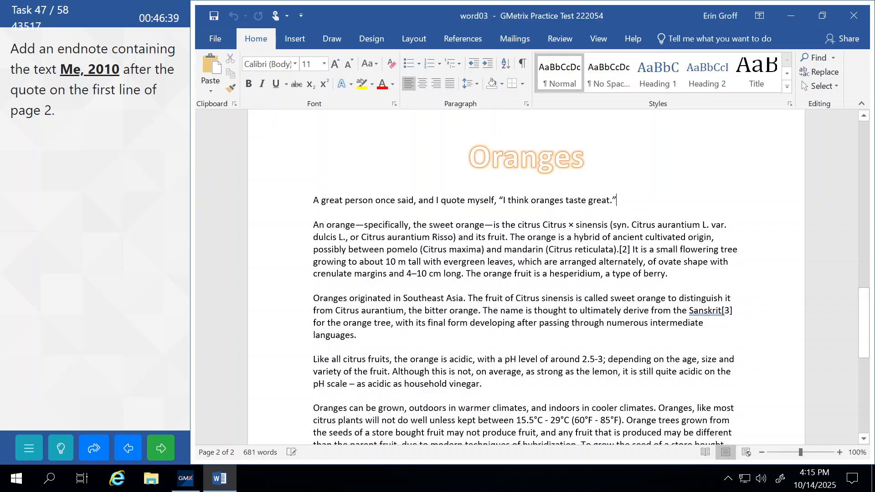
pyautogui.click(469, 40)
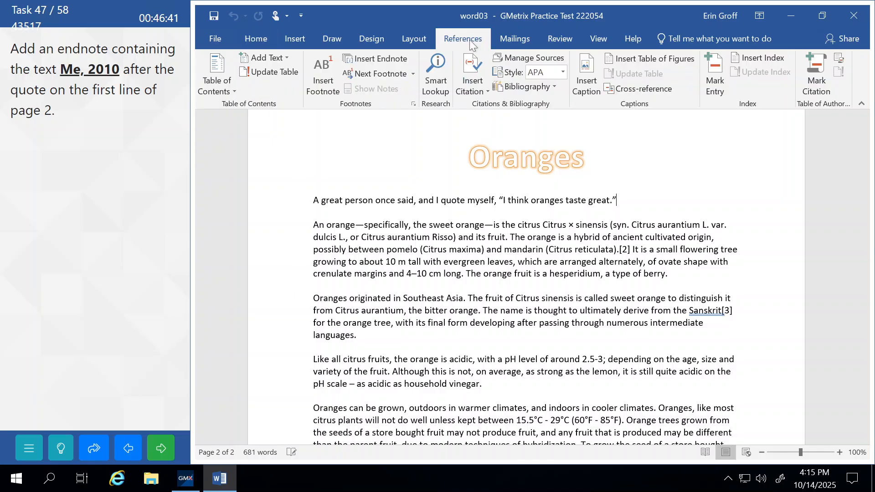
pyautogui.click(386, 59)
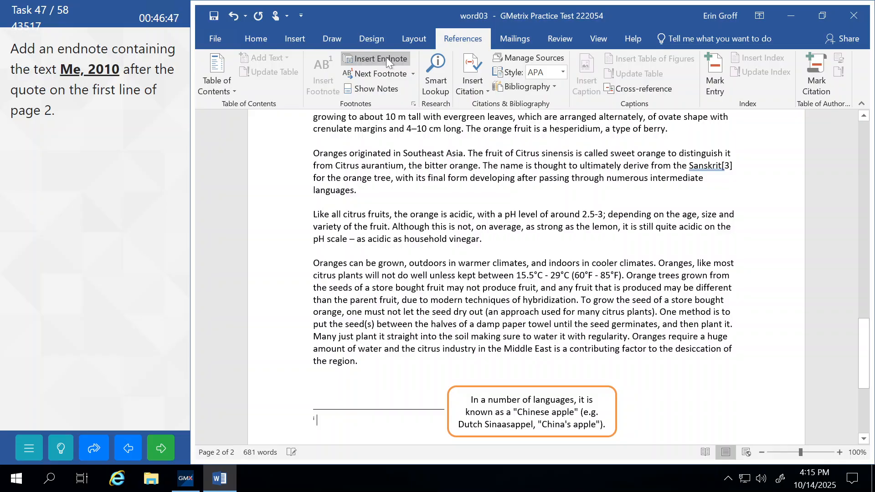
pyautogui.write('Me, ')
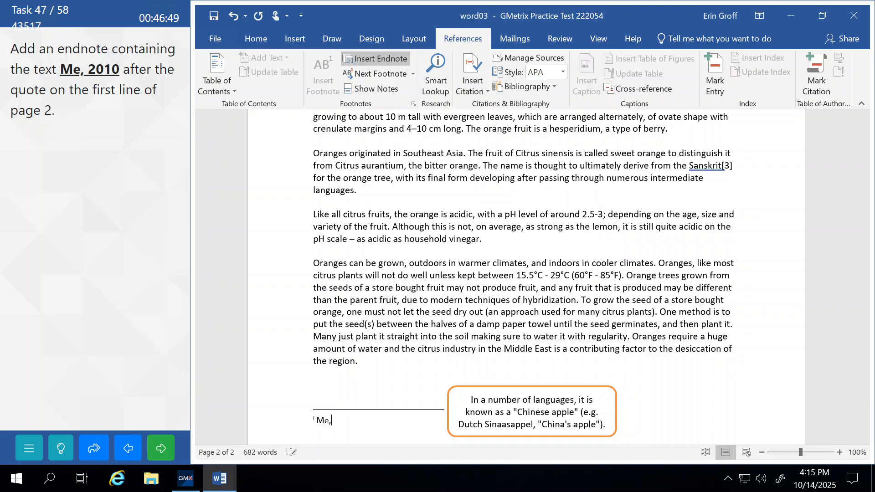
pyautogui.write('2010')
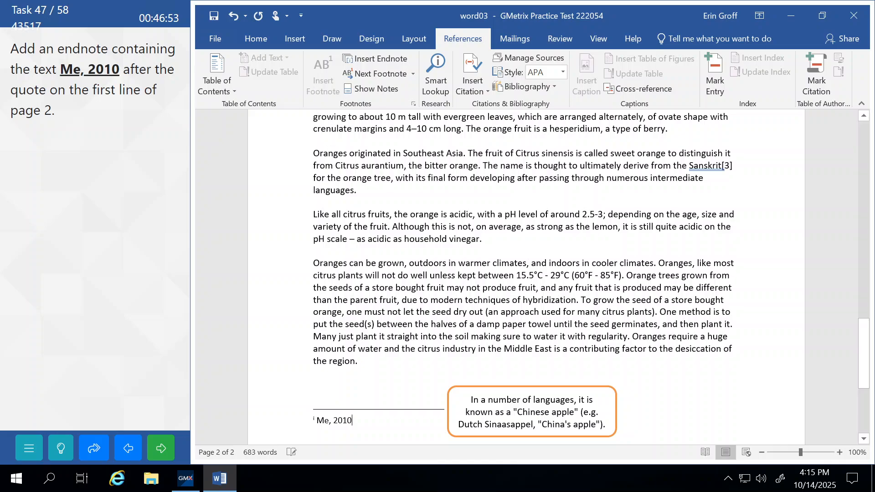
pyautogui.click(387, 275)
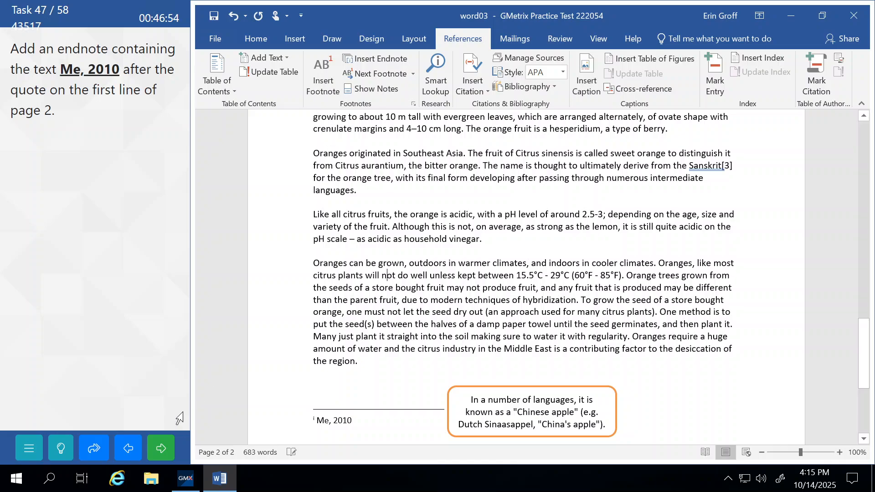
pyautogui.click(161, 448)
pyautogui.click(127, 268)
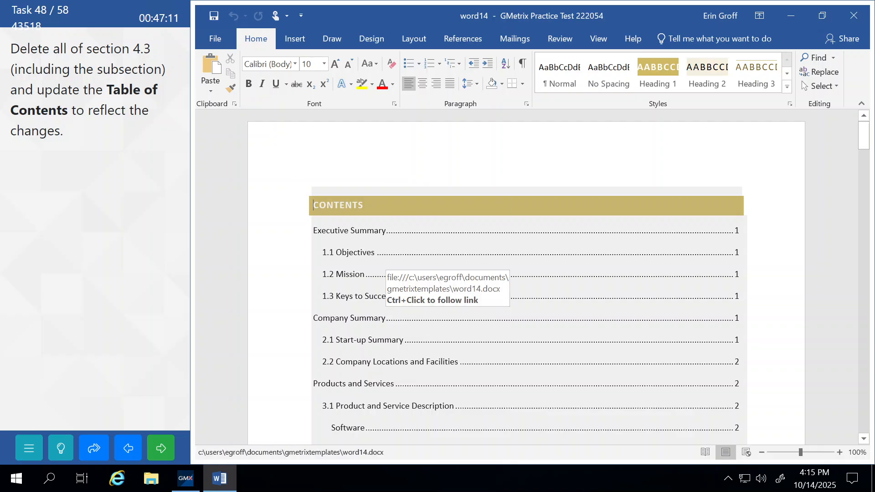
# Select from the 4.3 Service Business Analysis heading through 4.3.1 Business Participants and delete it
pyautogui.scroll(-15, 526, 277)
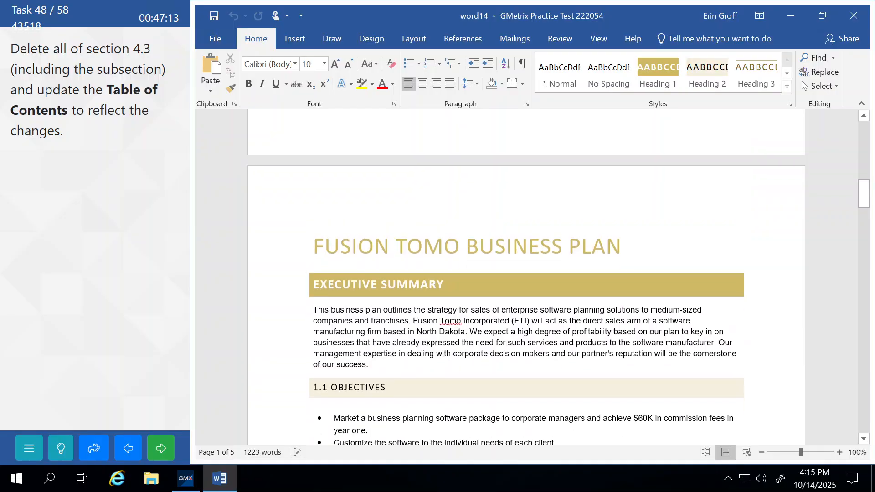
pyautogui.scroll(-3, 527, 277)
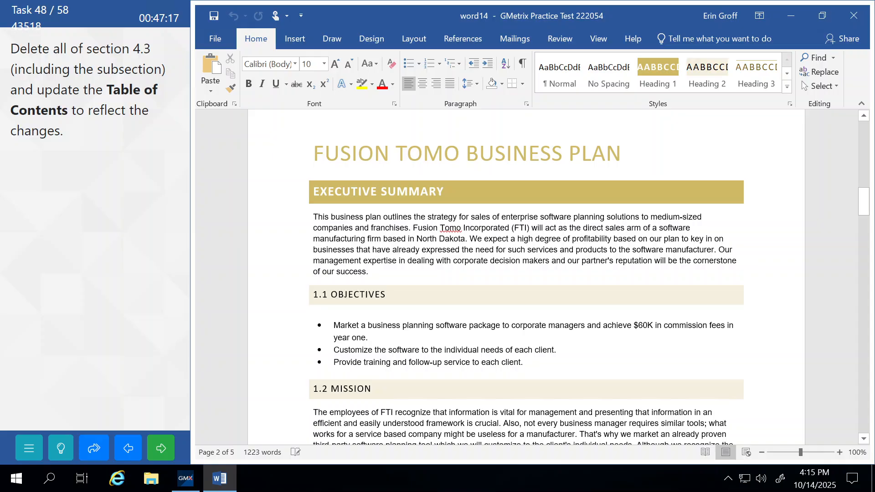
pyautogui.scroll(-15, 428, 317)
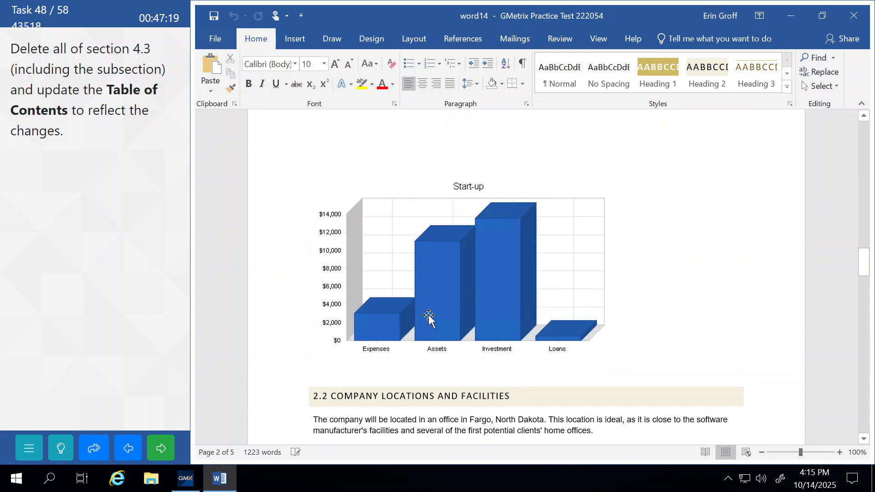
pyautogui.scroll(-12, 428, 317)
pyautogui.scroll(-10, 526, 277)
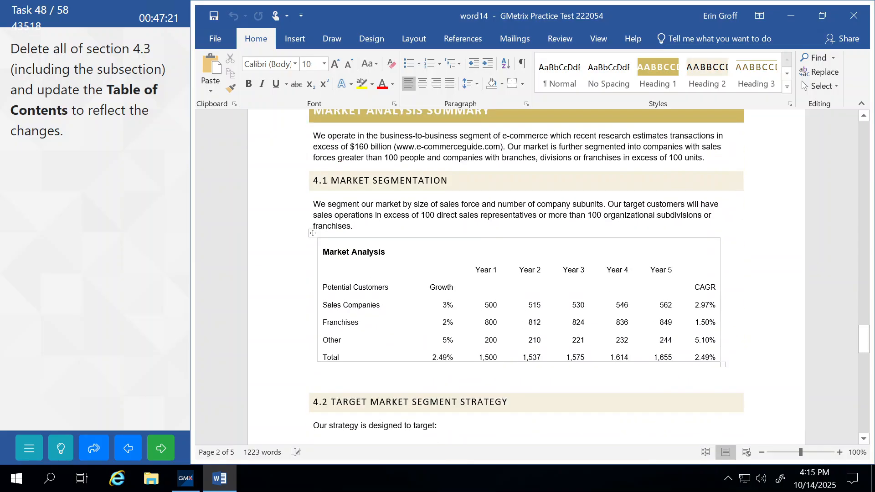
pyautogui.scroll(-10, 526, 277)
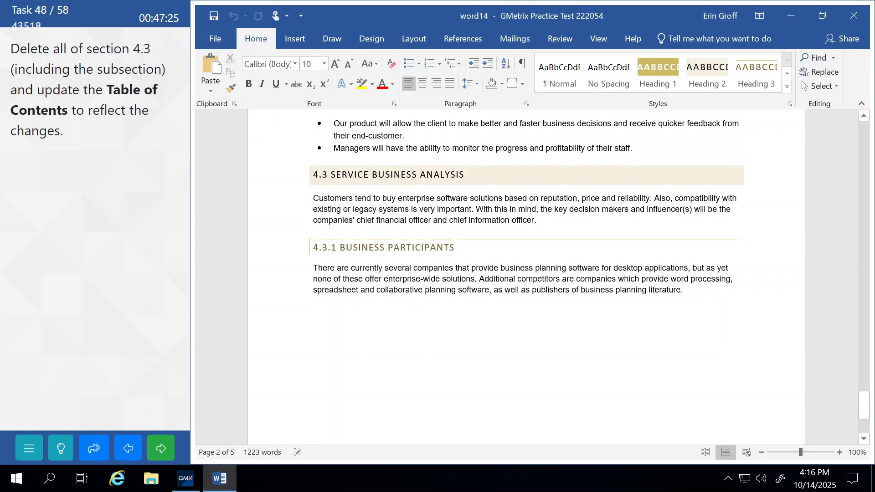
pyautogui.scroll(-3, 526, 276)
pyautogui.scroll(2, 327, 207)
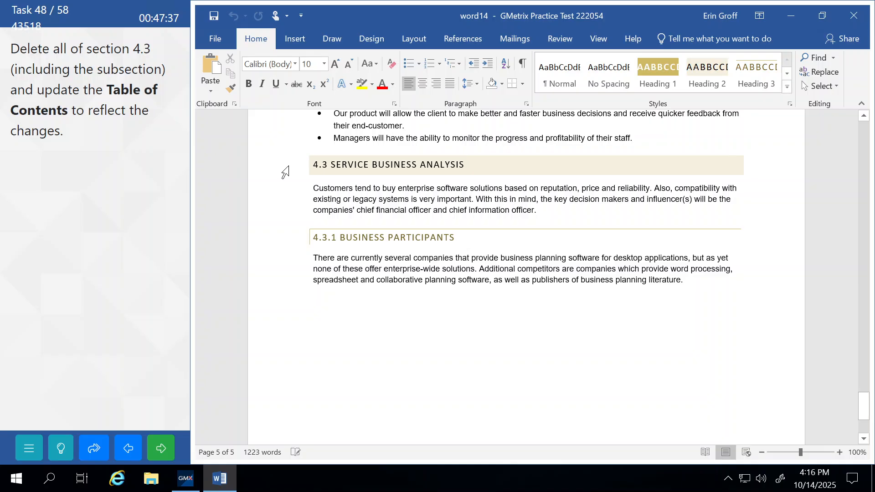
pyautogui.moveTo(285, 172); pyautogui.dragTo(313, 291)
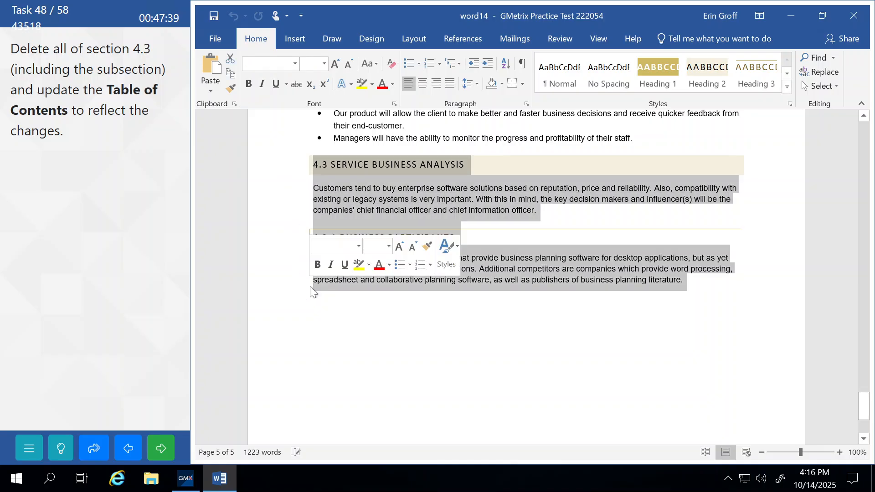
pyautogui.press('Delete')
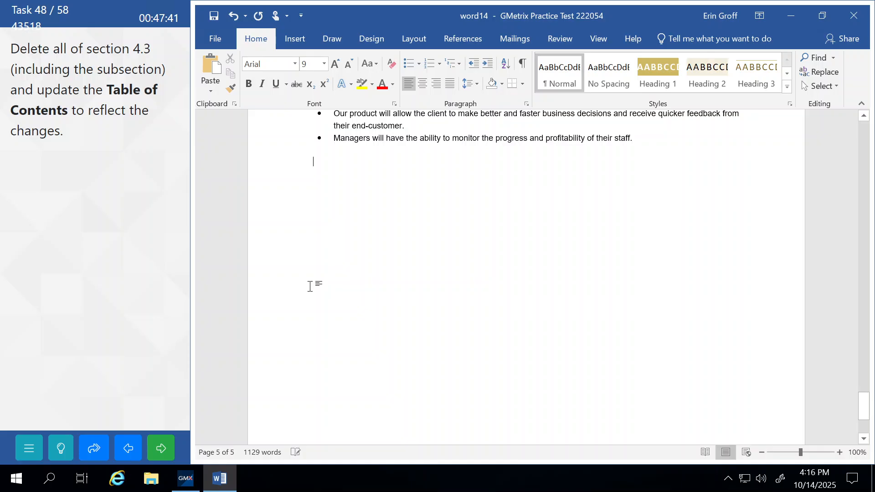
pyautogui.scroll(20, 310, 286)
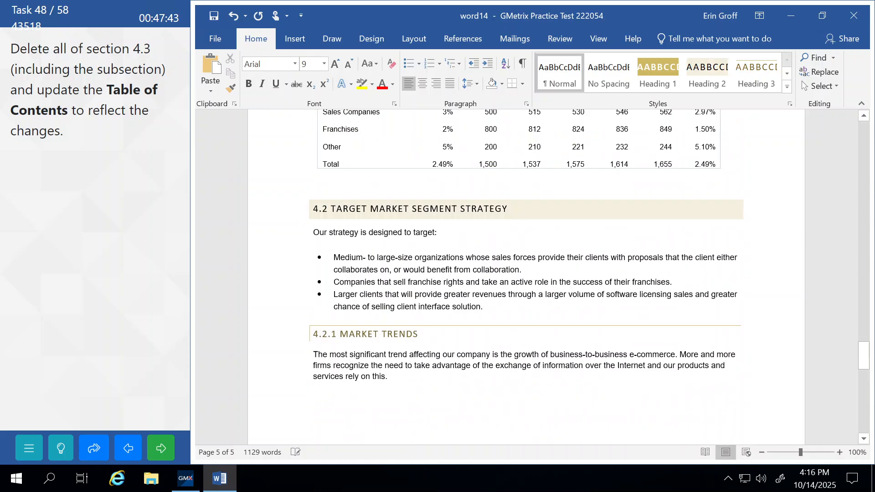
pyautogui.scroll(15, 310, 286)
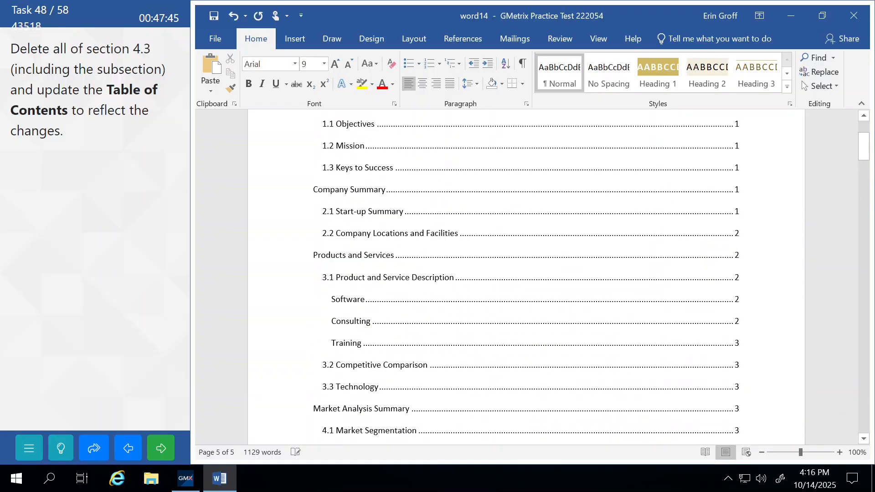
# Update the table of contents field so it ends at 4.2.3 Market Needs, then submit
pyautogui.scroll(-1, 310, 286)
pyautogui.scroll(-1, 386, 236)
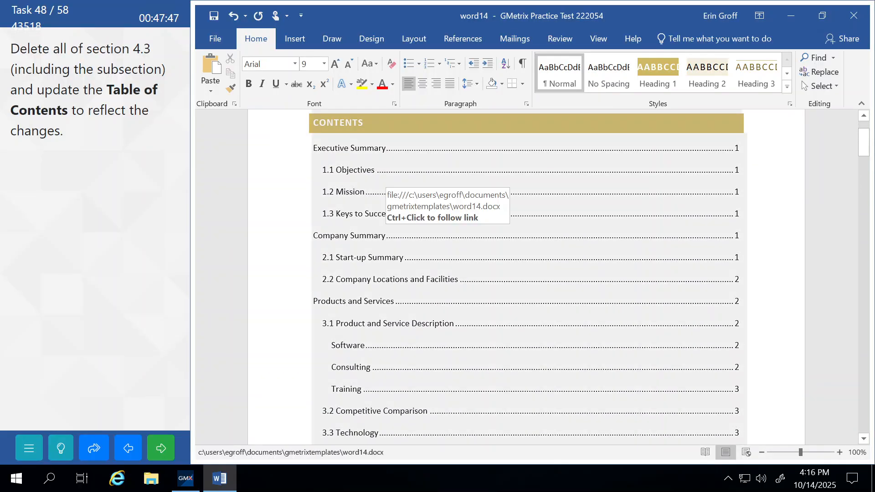
pyautogui.click(386, 235)
pyautogui.rightClick(449, 234)
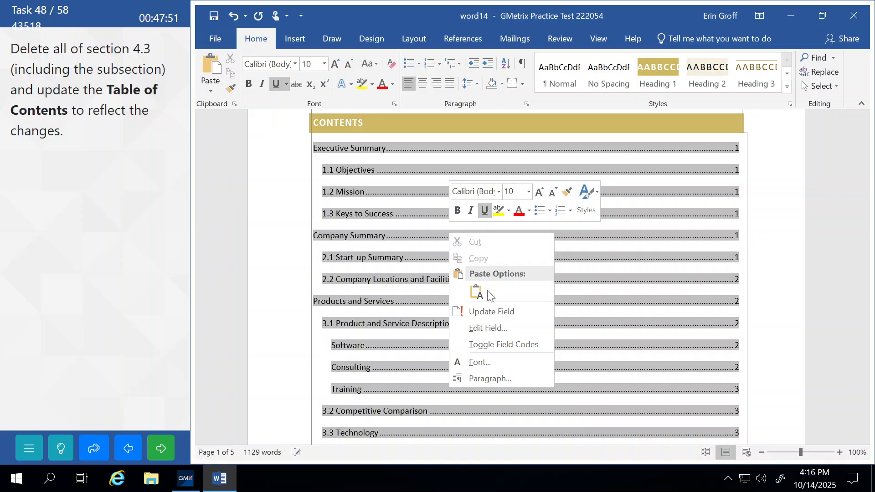
pyautogui.click(503, 312)
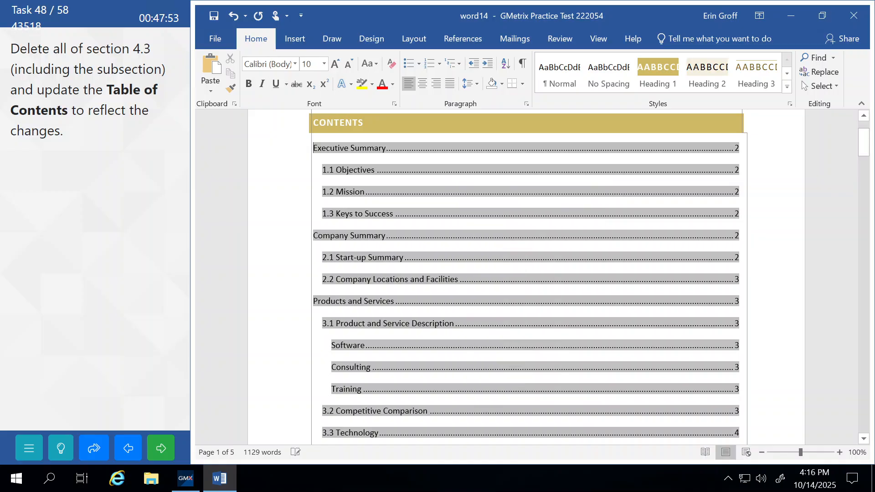
pyautogui.scroll(-4, 528, 277)
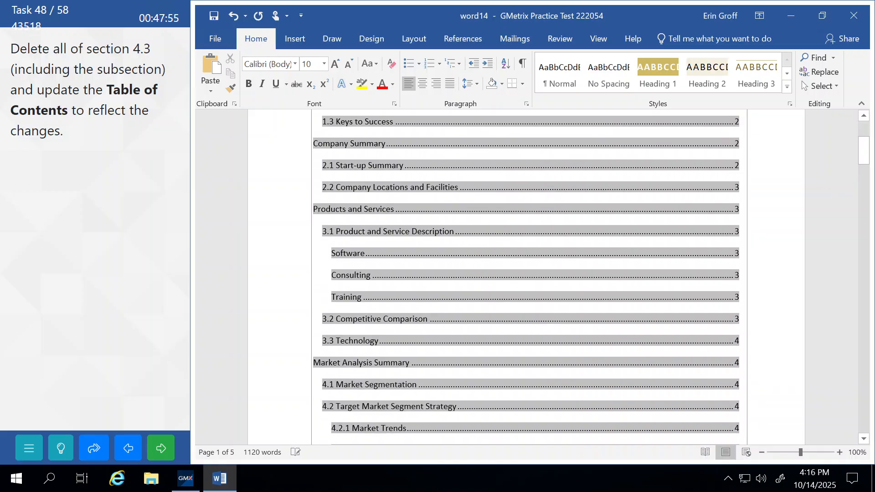
pyautogui.scroll(-1, 527, 273)
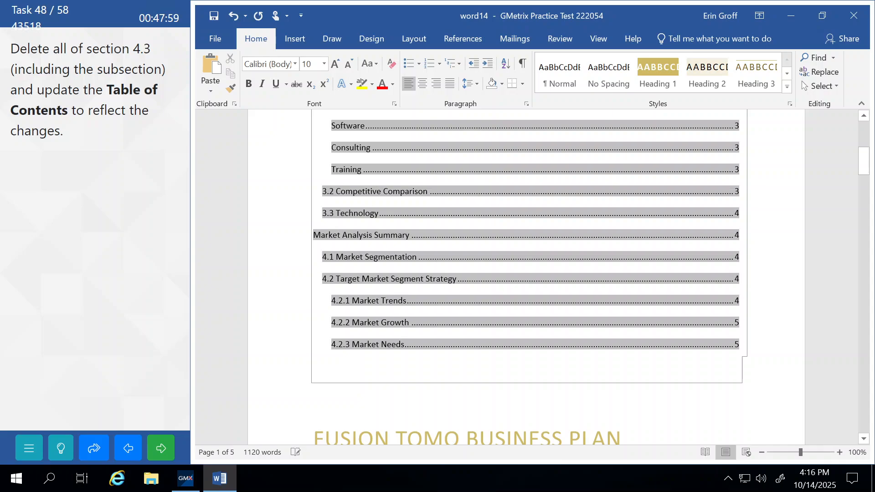
pyautogui.click(465, 437)
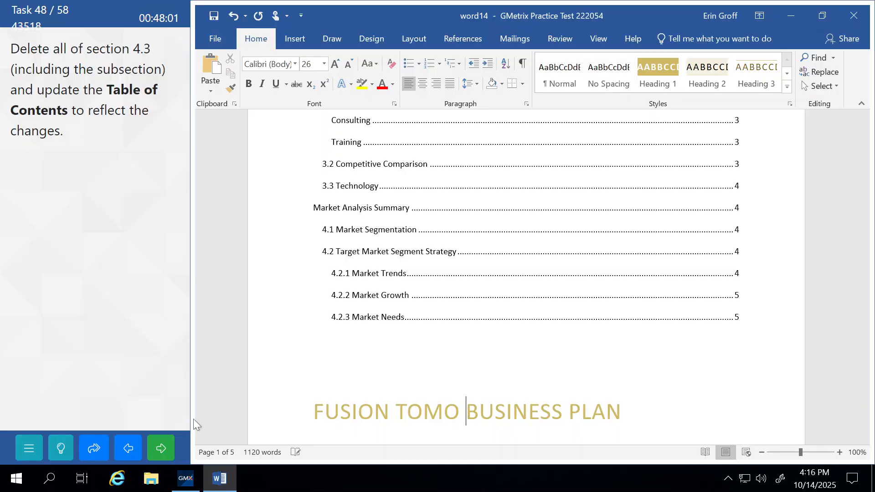
pyautogui.click(169, 440)
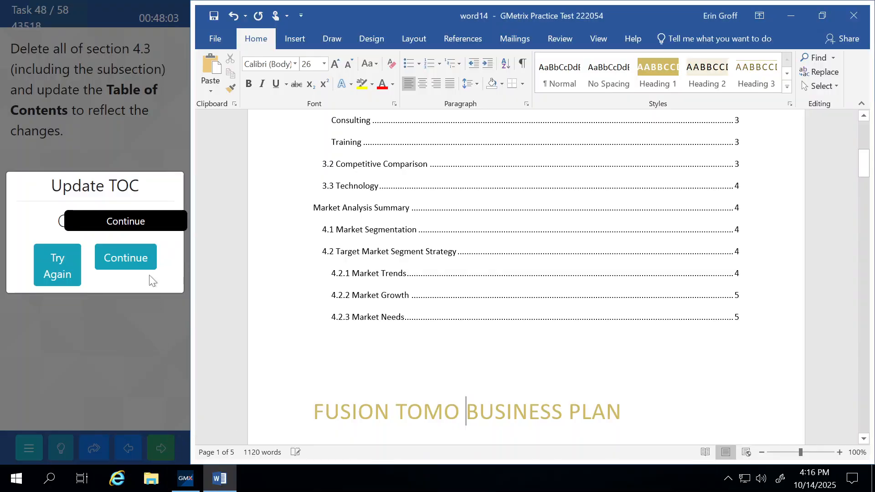
pyautogui.click(144, 252)
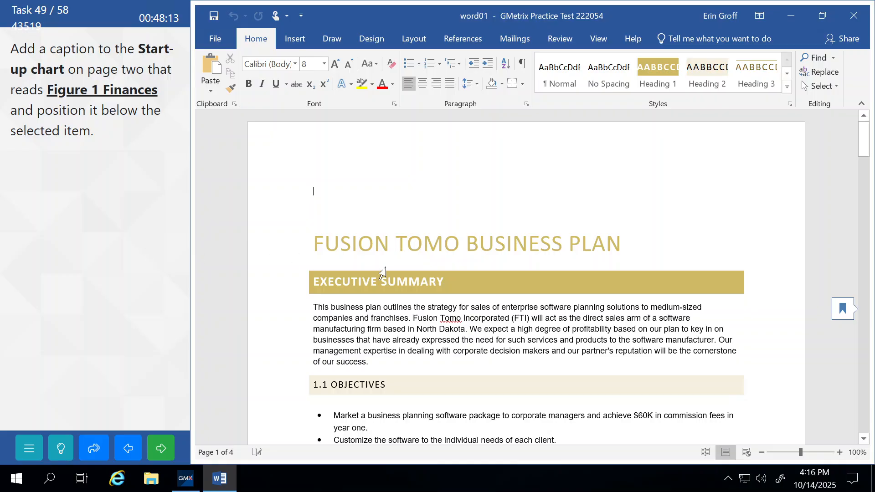
# Add the caption 'Figure 1 Finances' below the Start-up chart, then submit
pyautogui.scroll(-10, 526, 278)
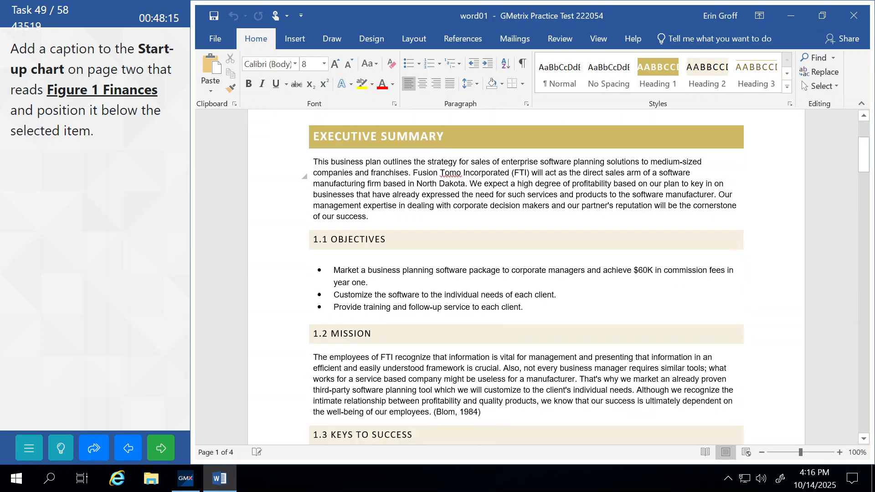
pyautogui.scroll(-10, 441, 285)
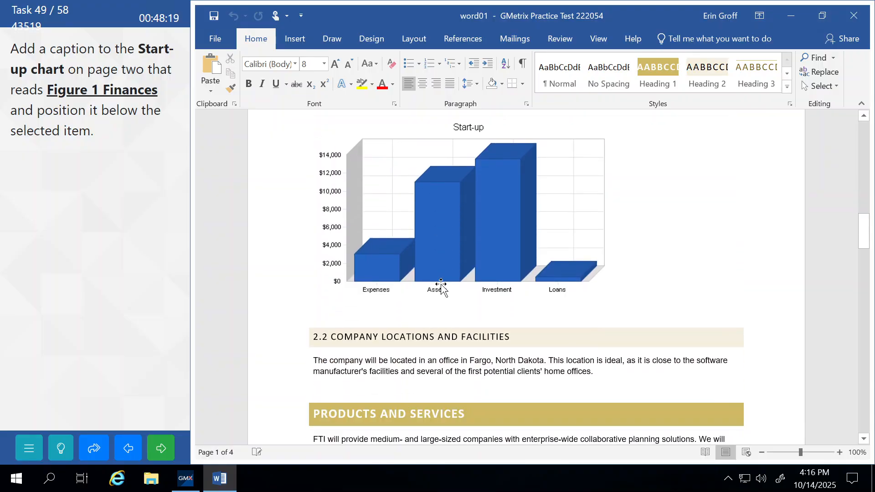
pyautogui.scroll(2, 441, 285)
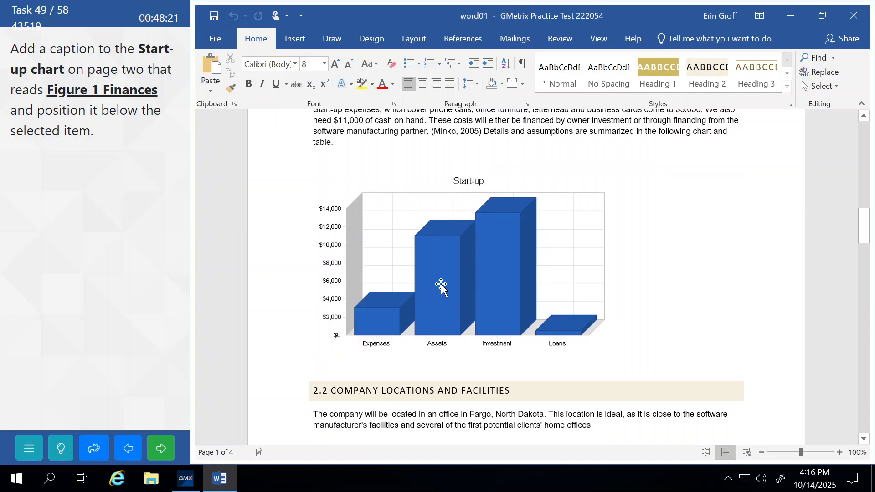
pyautogui.click(556, 178)
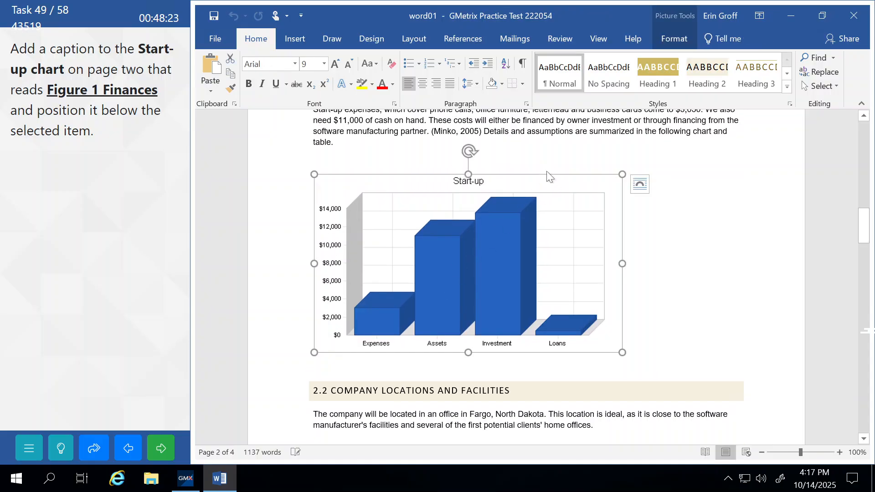
pyautogui.rightClick(551, 174)
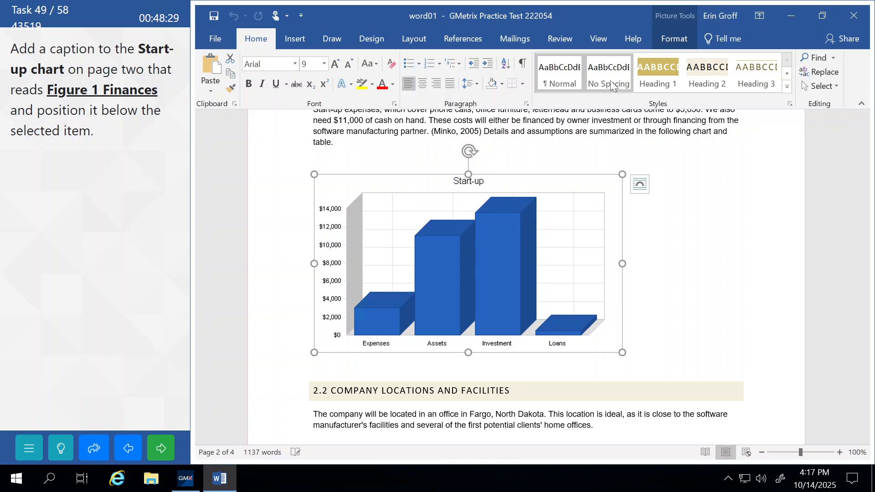
pyautogui.click(460, 42)
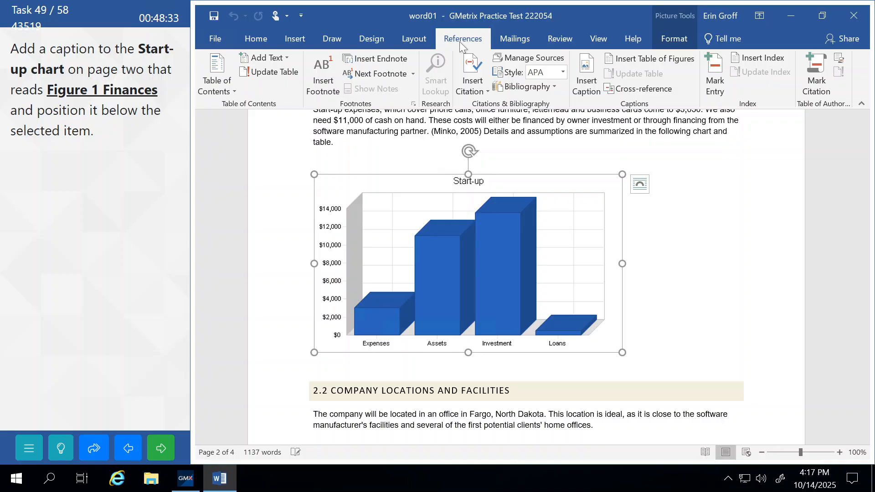
pyautogui.click(580, 72)
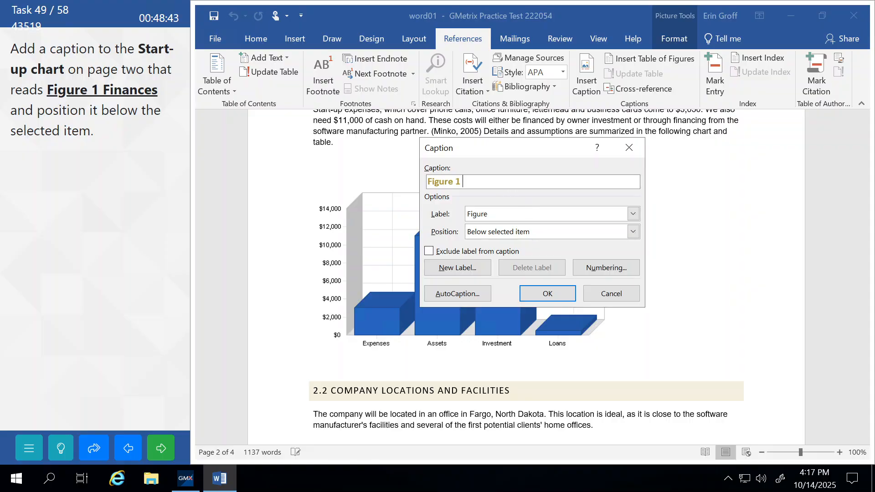
pyautogui.write('Finances')
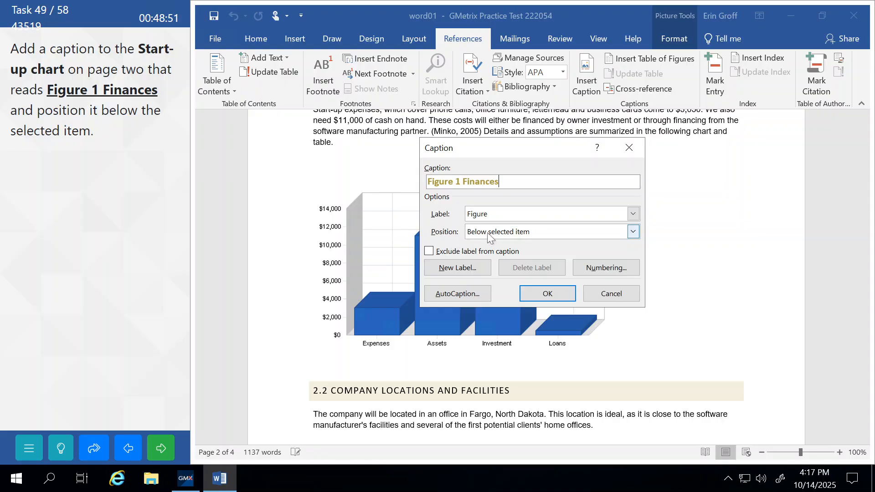
pyautogui.click(548, 294)
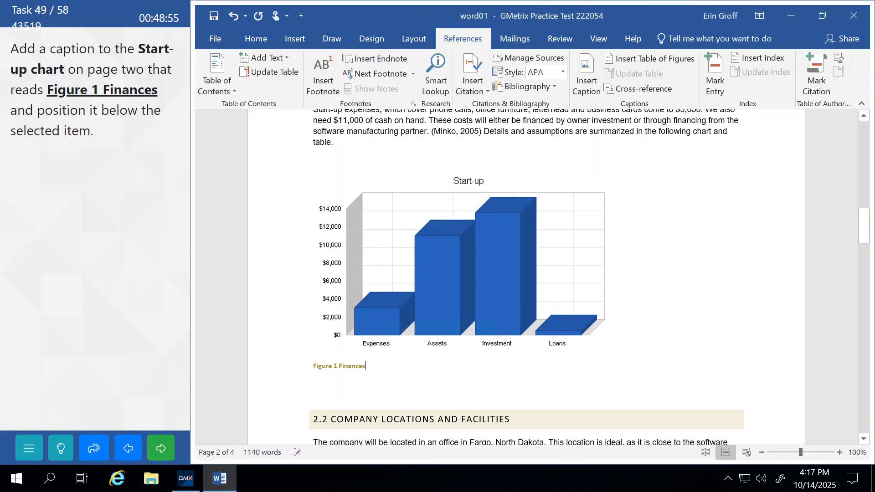
pyautogui.click(158, 455)
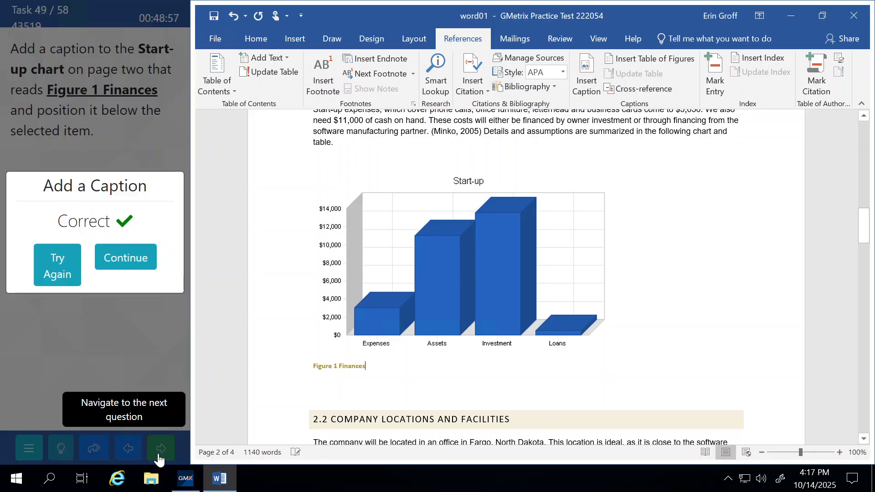
pyautogui.click(122, 267)
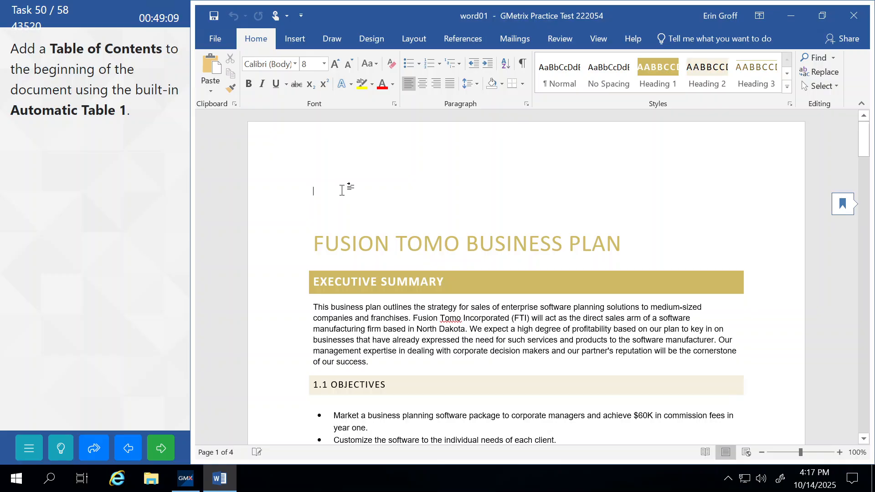
# Insert the Automatic Table 1 table of contents at the document start and submit it
pyautogui.click(465, 38)
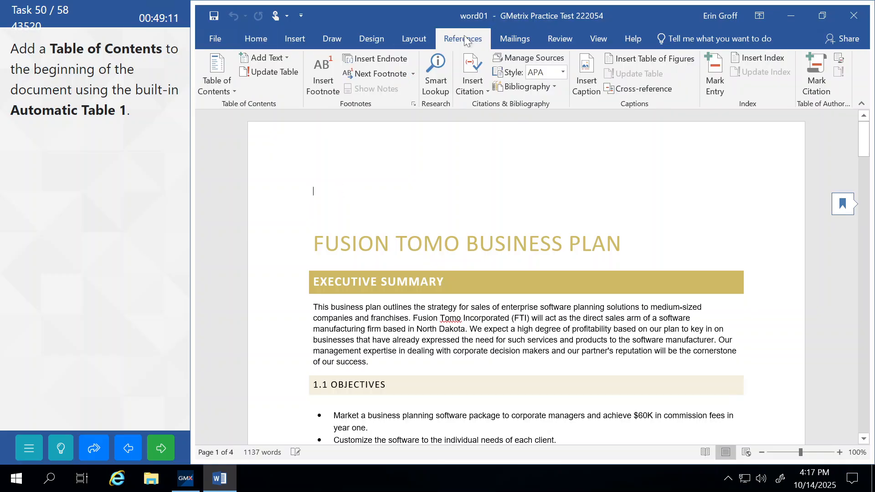
pyautogui.click(218, 90)
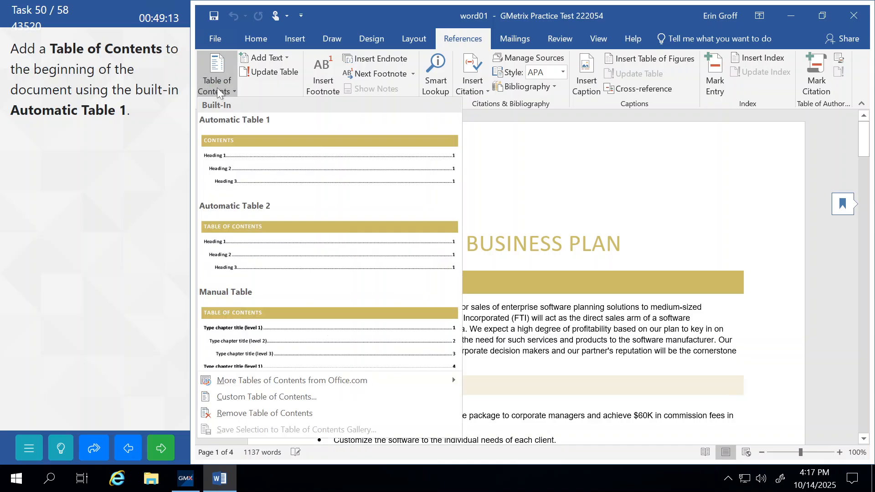
pyautogui.click(248, 139)
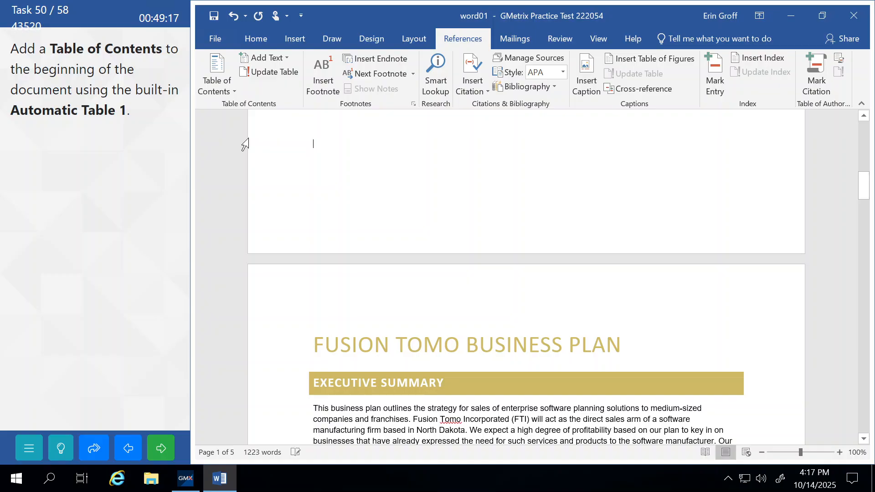
pyautogui.scroll(10, 246, 144)
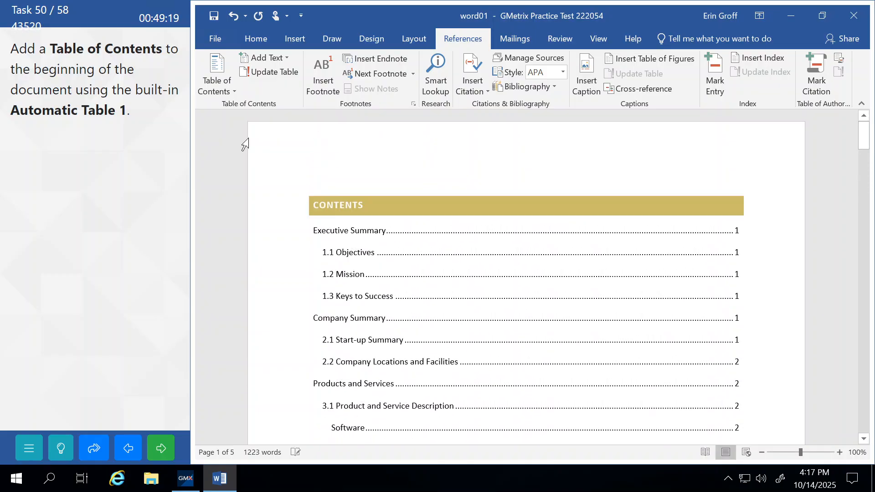
pyautogui.click(165, 450)
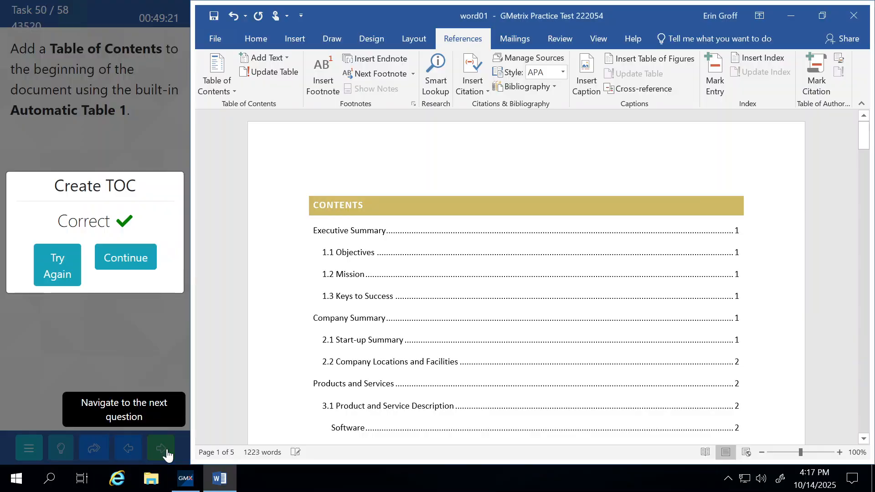
pyautogui.click(139, 244)
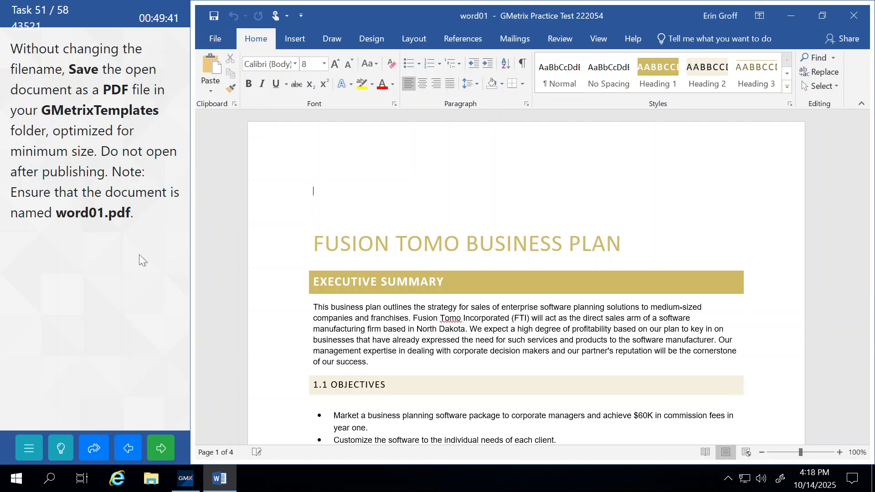
# Save word01 as a PDF in GMetrixTemplates, optimized for minimum size, then submit
pyautogui.click(209, 38)
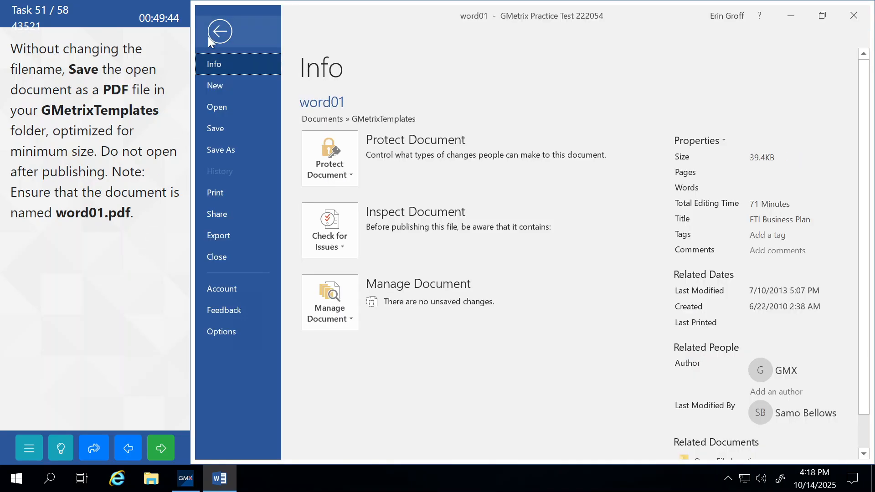
pyautogui.click(225, 153)
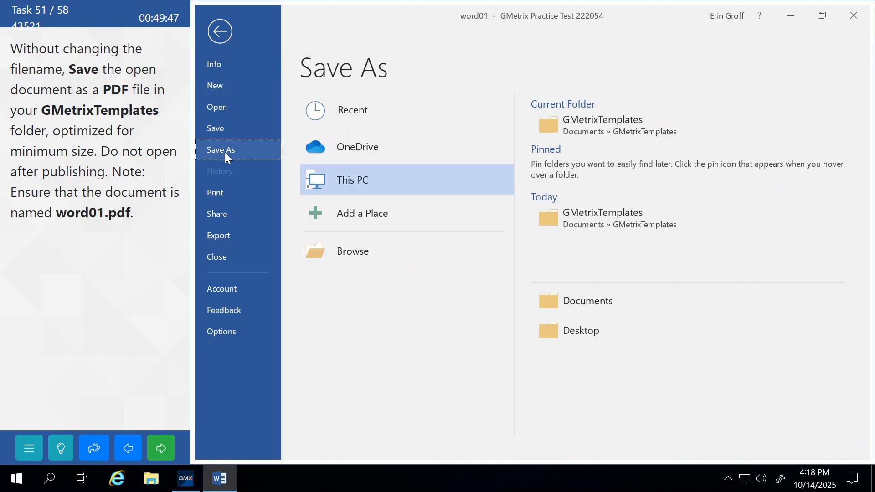
pyautogui.click(352, 252)
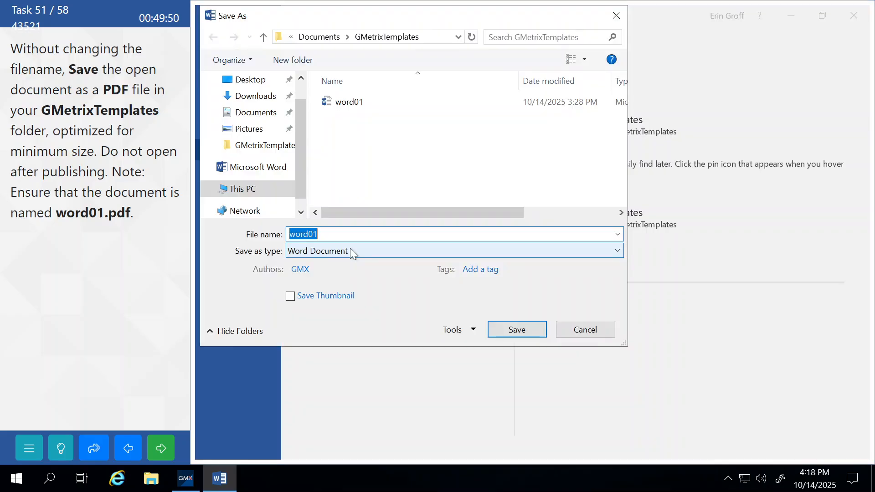
pyautogui.click(263, 146)
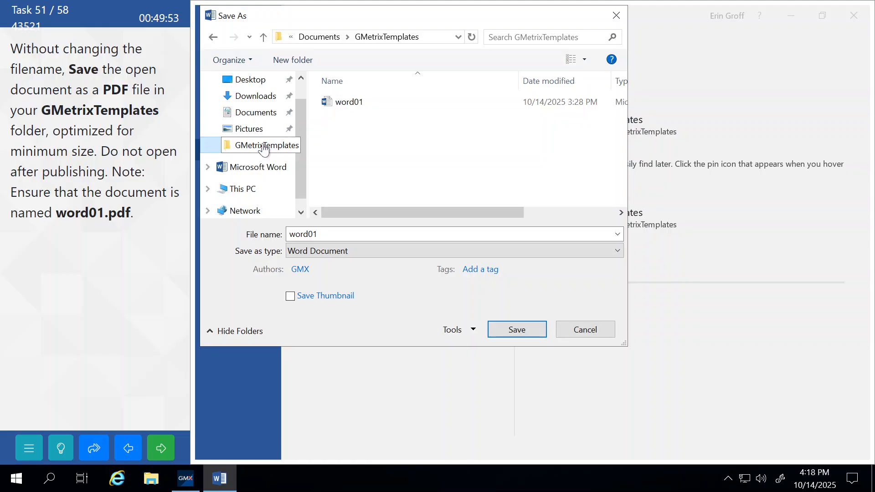
pyautogui.click(345, 251)
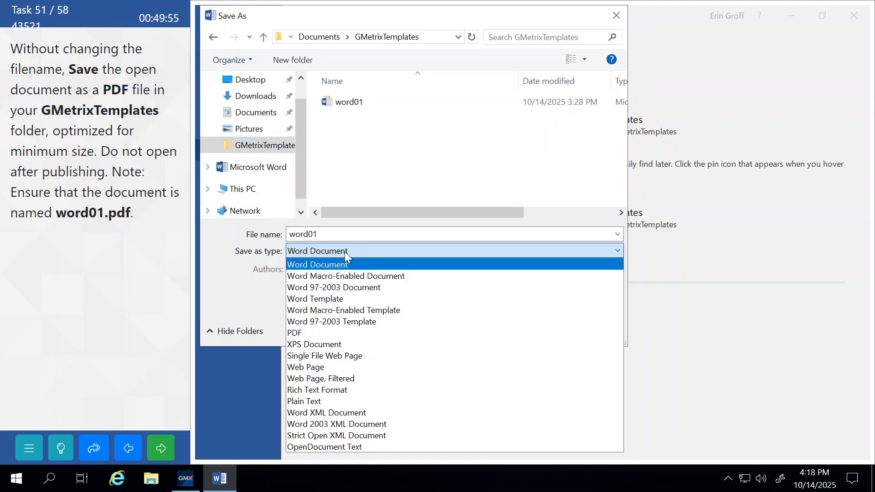
pyautogui.click(330, 333)
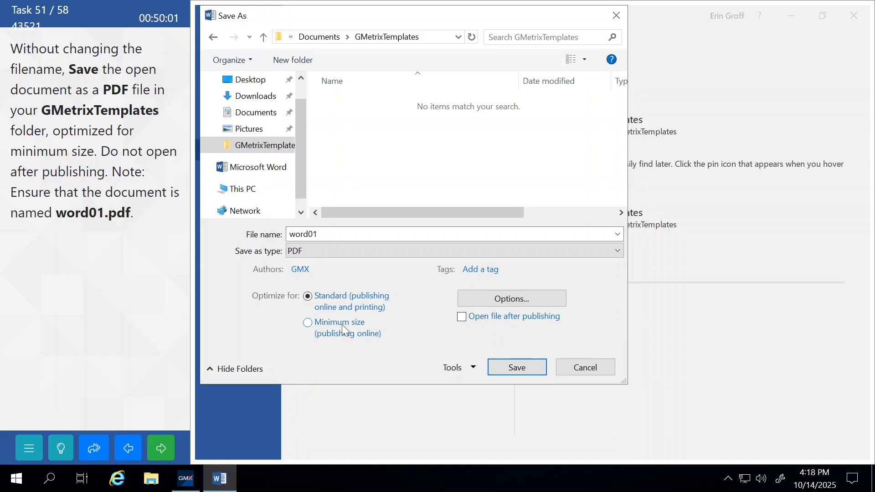
pyautogui.click(307, 323)
pyautogui.click(515, 366)
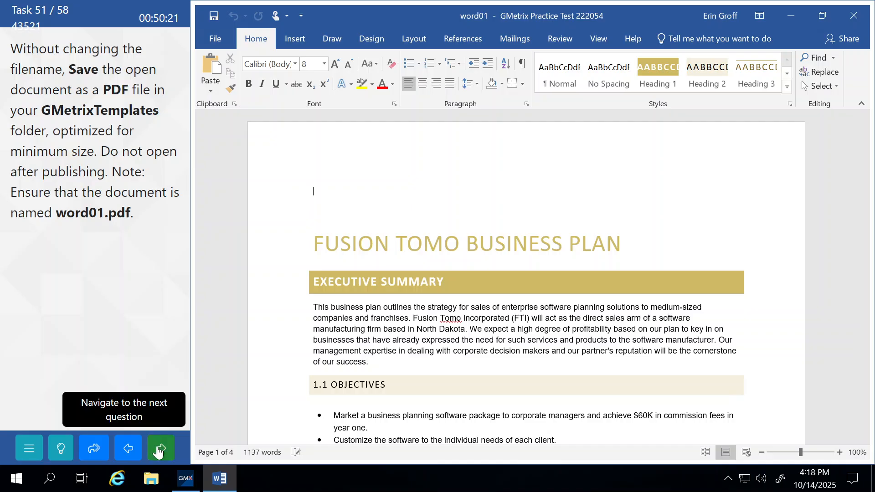
pyautogui.click(158, 451)
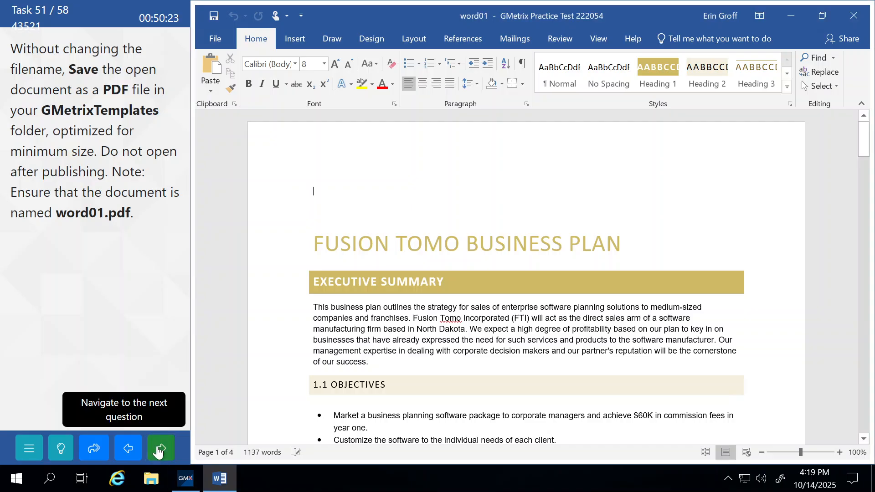
pyautogui.click(135, 269)
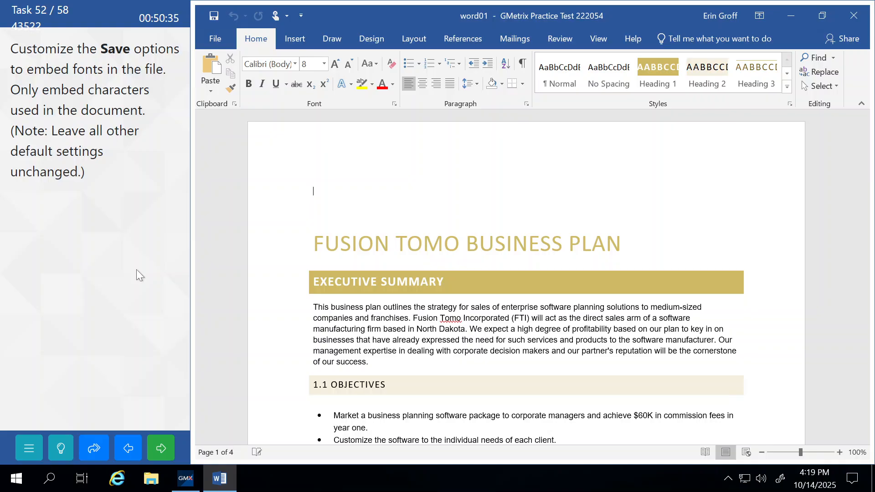
# Enable Embed fonts in the file and Embed only the characters used in Save options, then submit
pyautogui.click(219, 44)
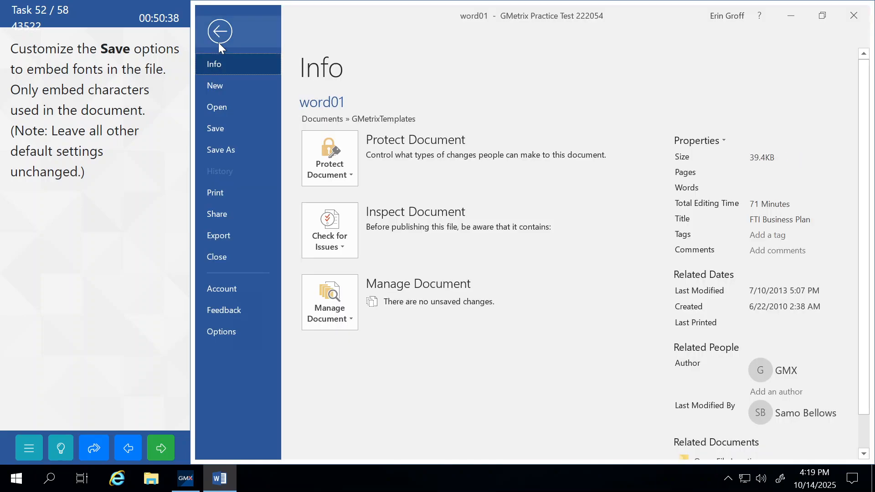
pyautogui.click(215, 331)
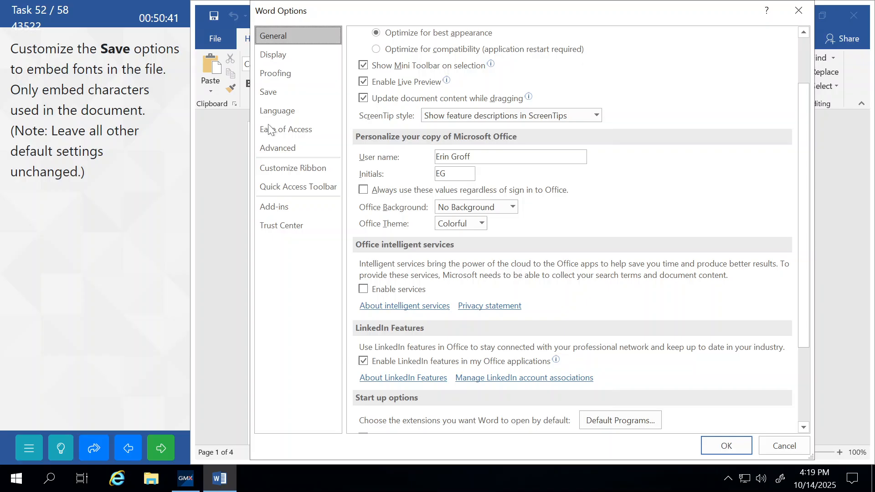
pyautogui.click(275, 88)
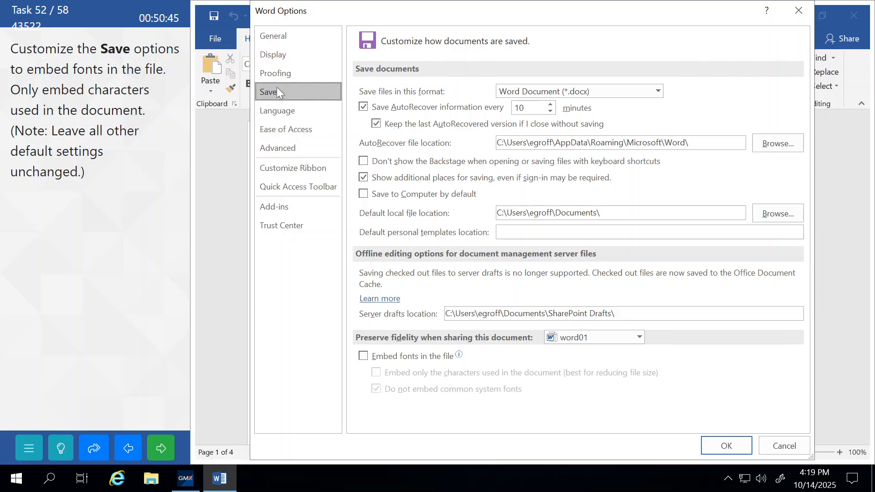
pyautogui.click(363, 356)
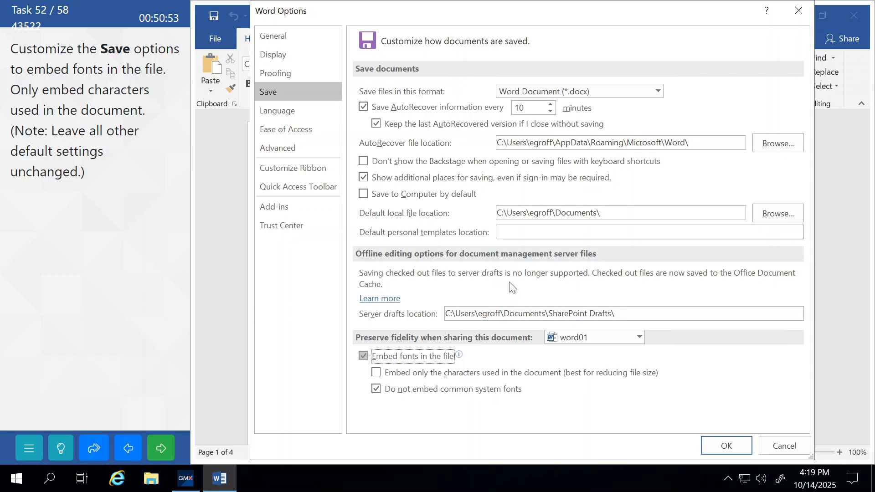
pyautogui.click(374, 372)
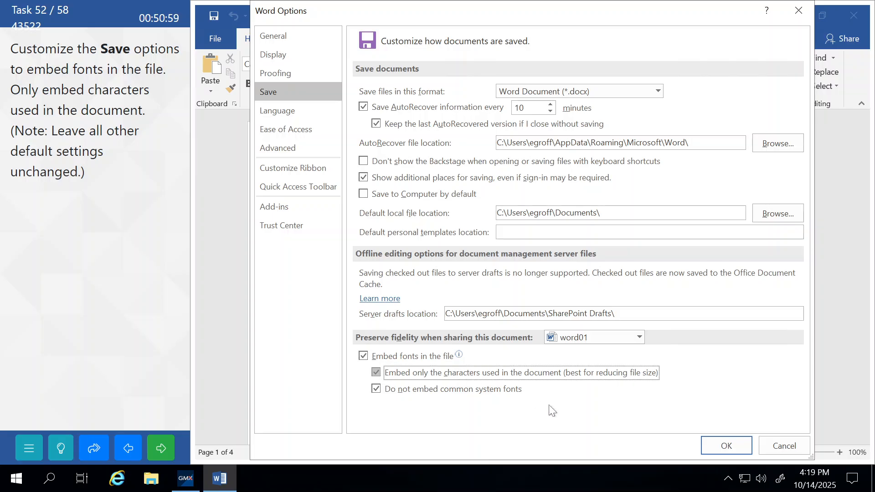
pyautogui.click(710, 446)
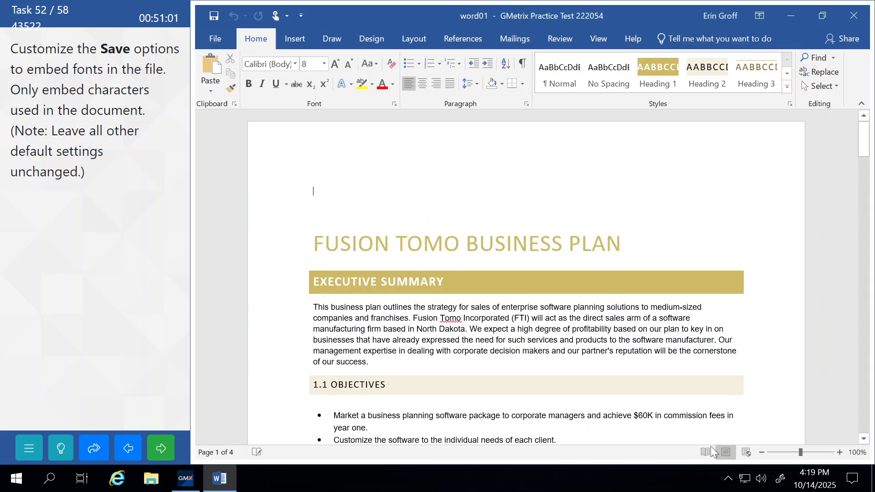
pyautogui.click(162, 450)
pyautogui.click(135, 282)
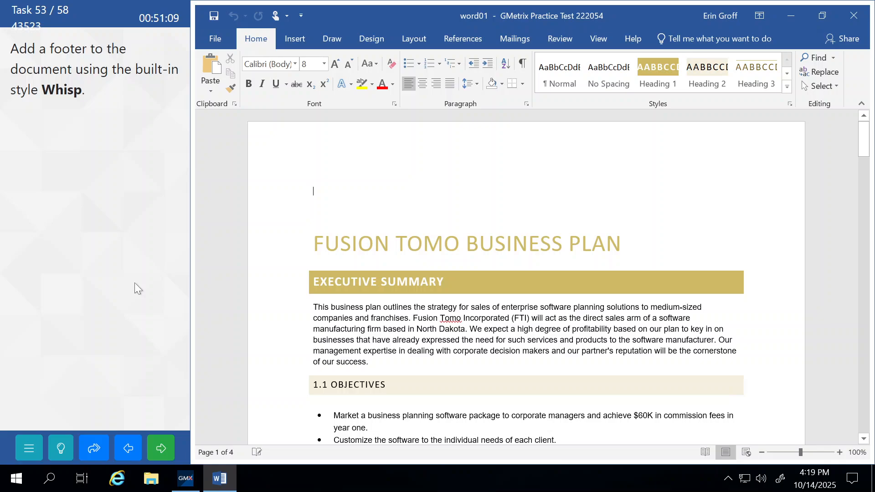
# Remove a mistakenly inserted Facet (Even Page) footer and exit footer editing
pyautogui.click(296, 40)
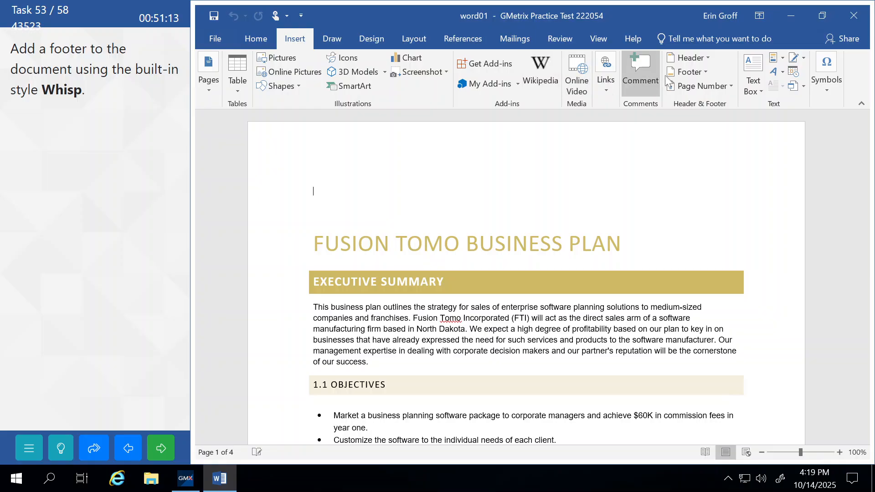
pyautogui.click(701, 72)
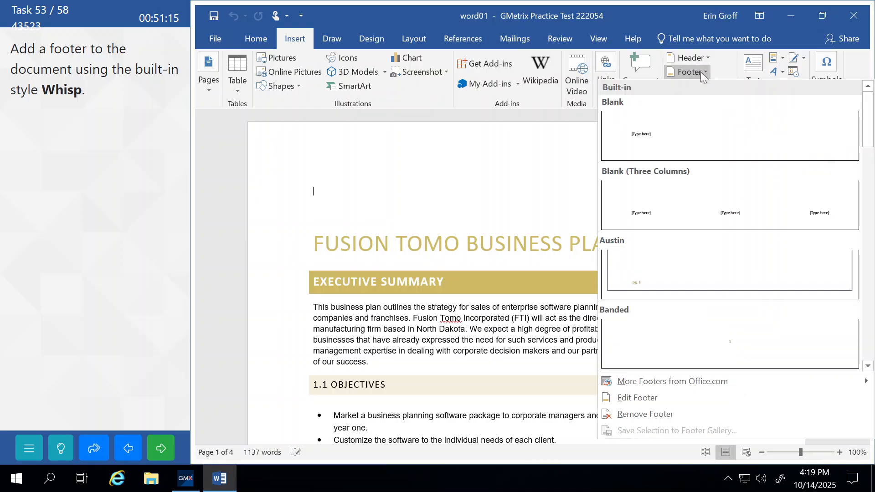
pyautogui.scroll(-3, 705, 193)
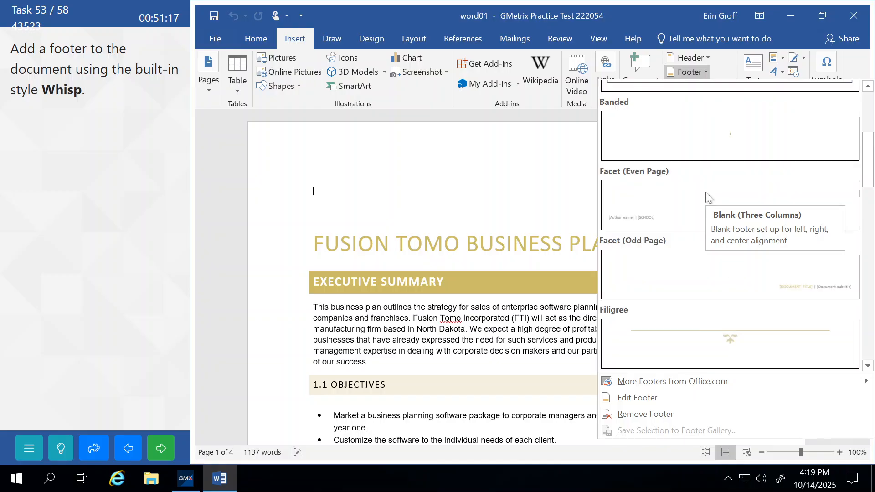
pyautogui.click(708, 197)
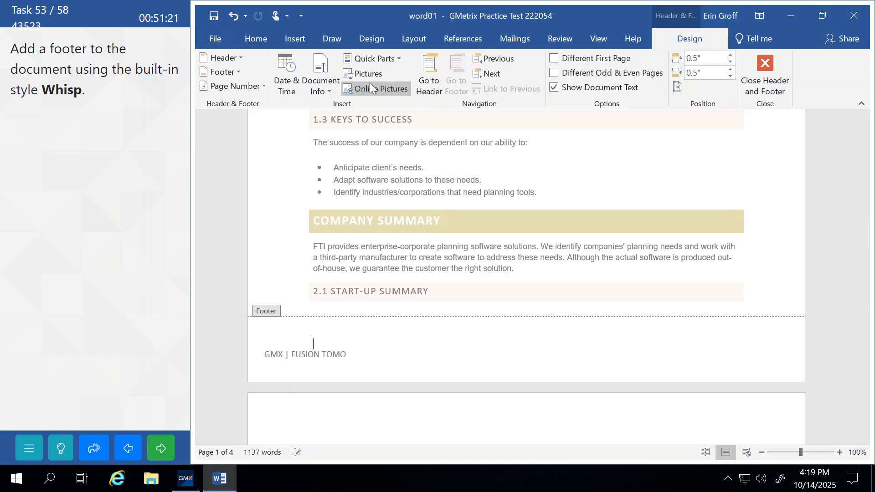
pyautogui.click(228, 18)
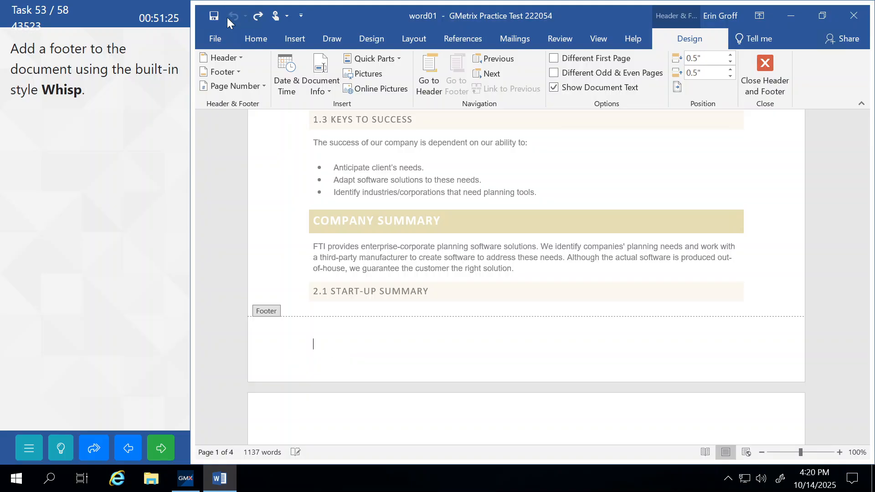
pyautogui.click(764, 75)
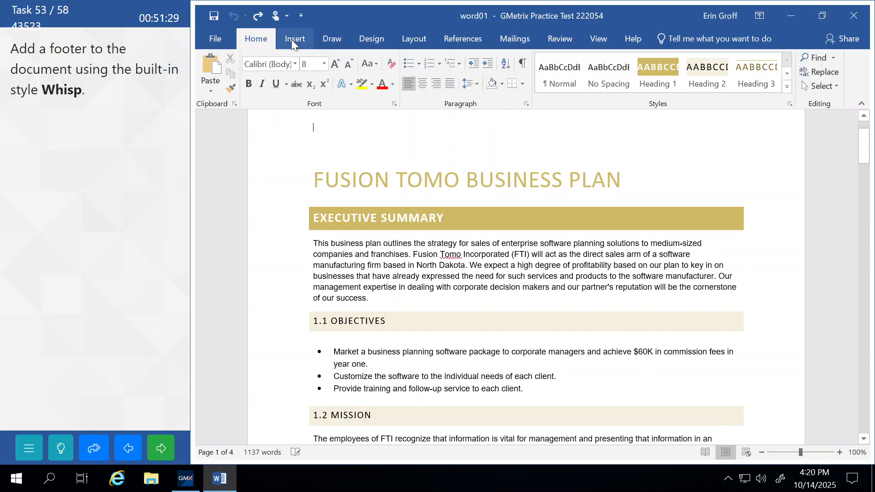
# Insert the built-in Whisp footer showing pg. 1, then submit the task
pyautogui.click(292, 39)
pyautogui.click(689, 72)
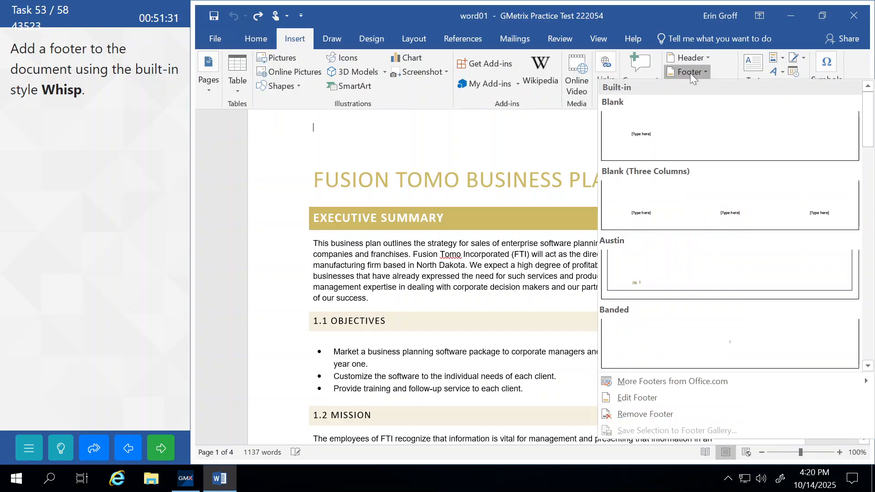
pyautogui.moveTo(869, 136); pyautogui.dragTo(871, 362)
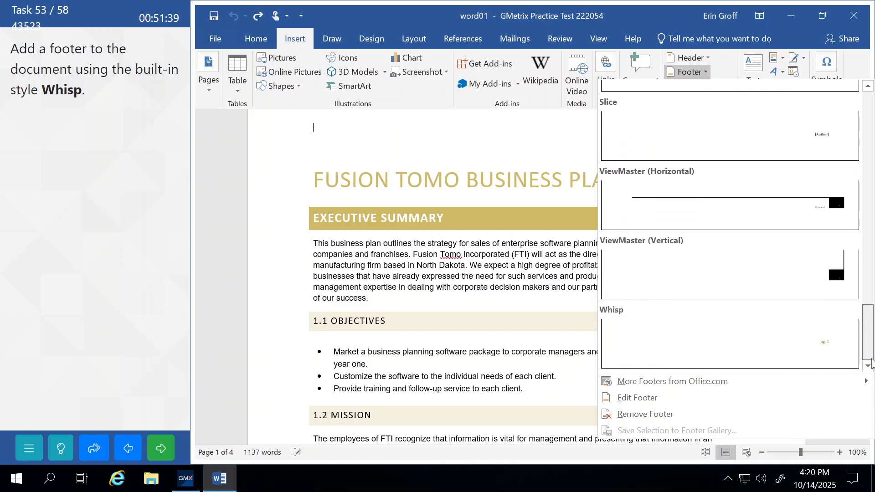
pyautogui.click(653, 337)
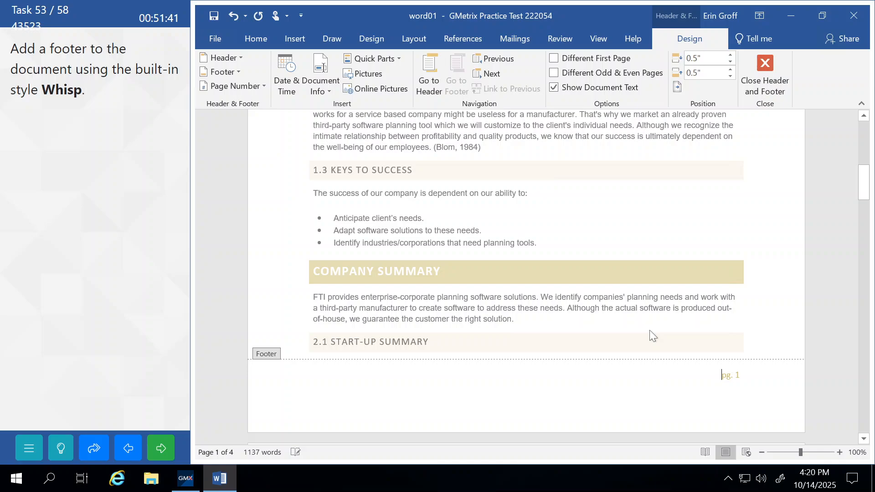
pyautogui.click(763, 73)
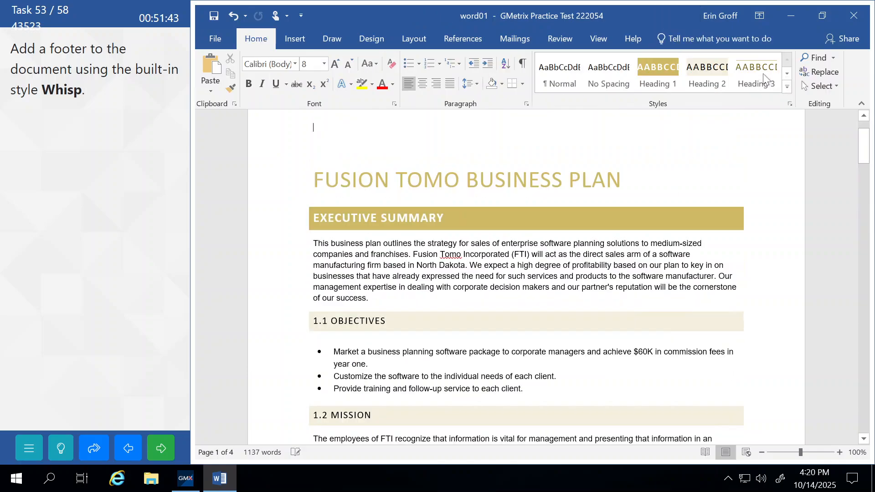
pyautogui.click(157, 450)
pyautogui.click(152, 267)
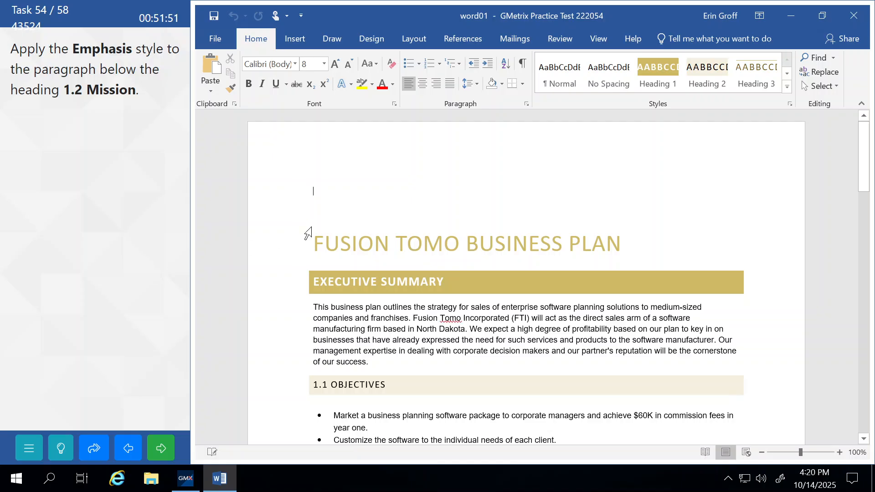
# Apply the Emphasis style to the paragraph under the 1.2 Mission heading
pyautogui.scroll(-7, 526, 278)
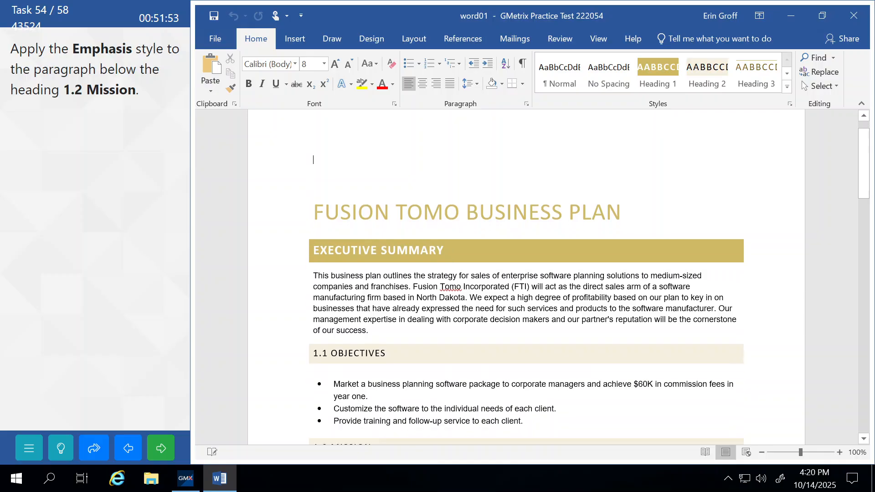
pyautogui.scroll(-3, 526, 278)
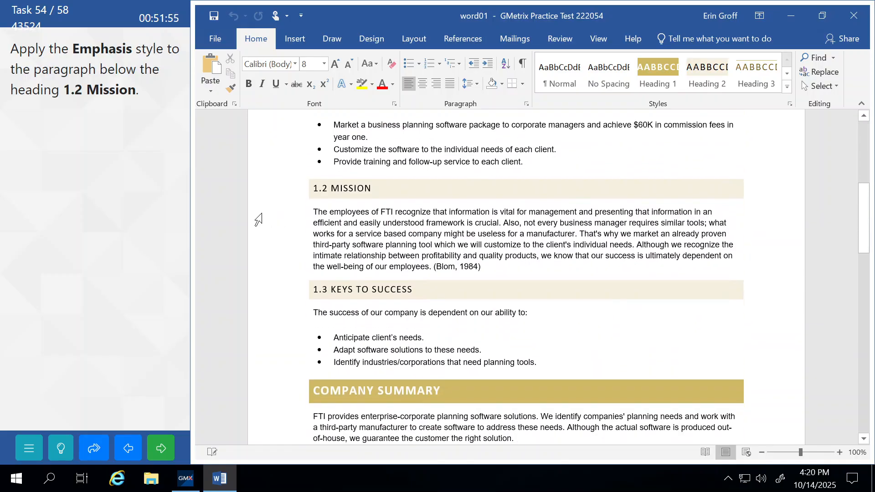
pyautogui.moveTo(250, 214); pyautogui.dragTo(255, 284)
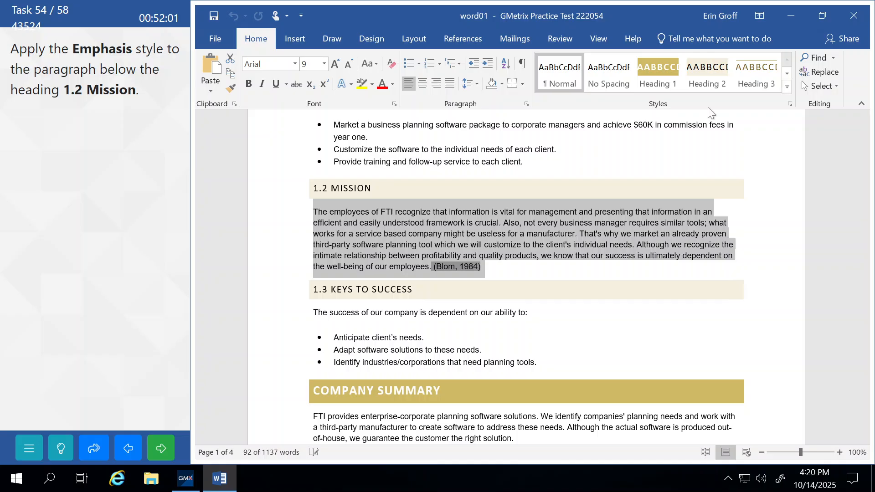
pyautogui.click(788, 86)
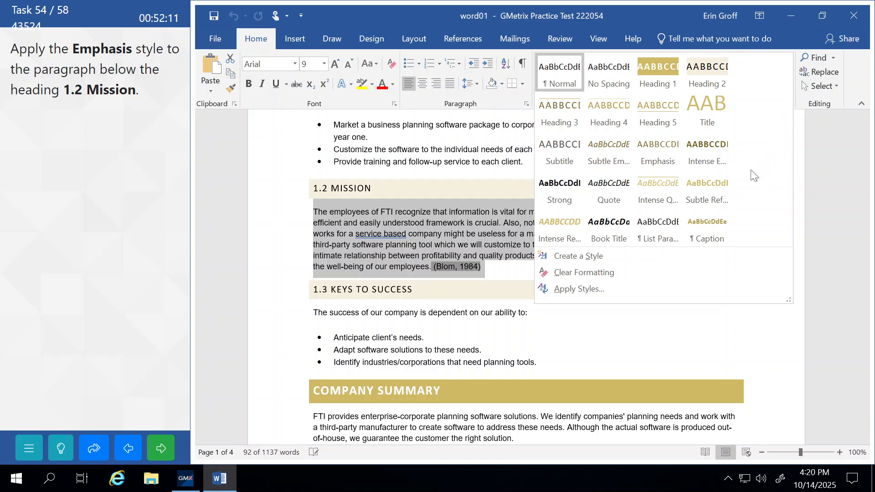
pyautogui.click(649, 150)
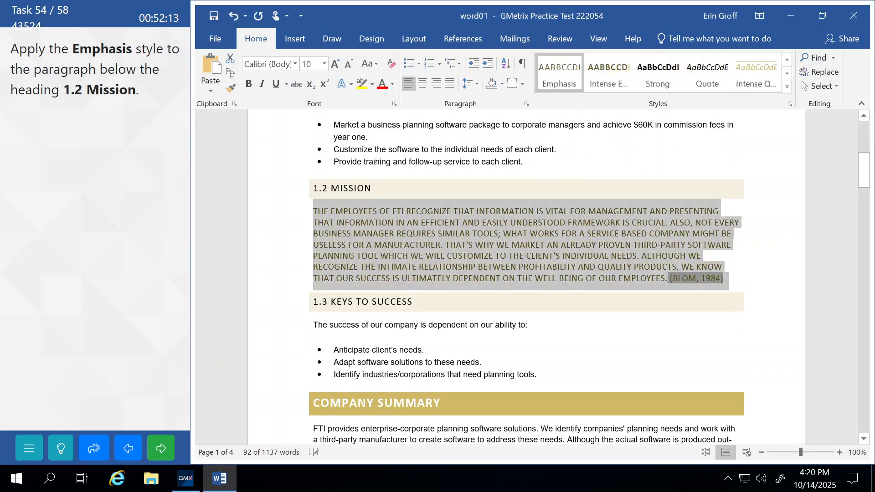
# Deselect the styled text, submit the task and continue to the next one
pyautogui.click(385, 350)
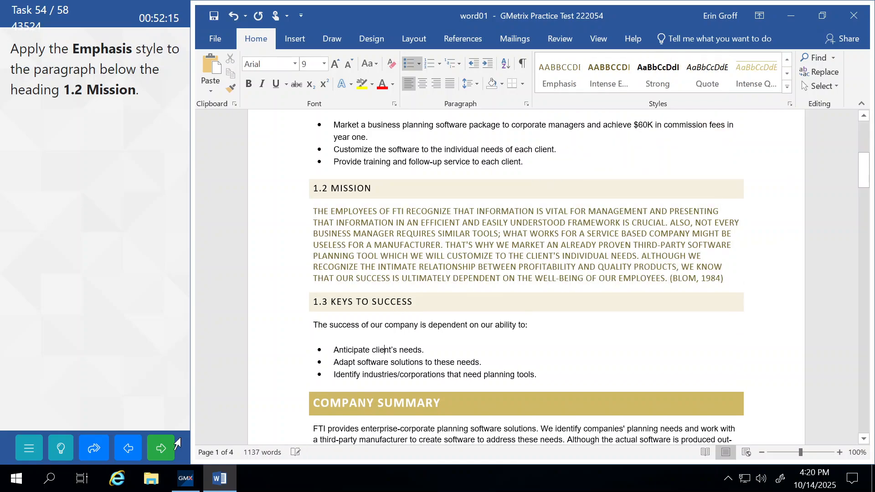
pyautogui.click(156, 458)
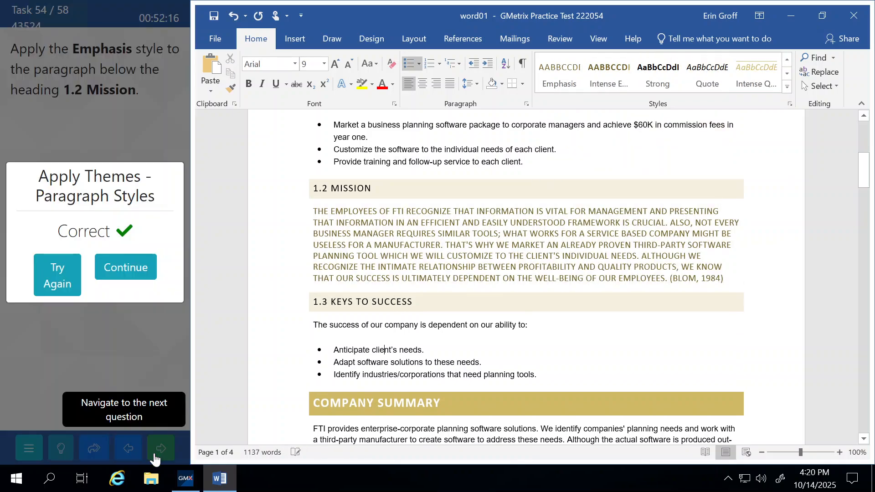
pyautogui.click(136, 270)
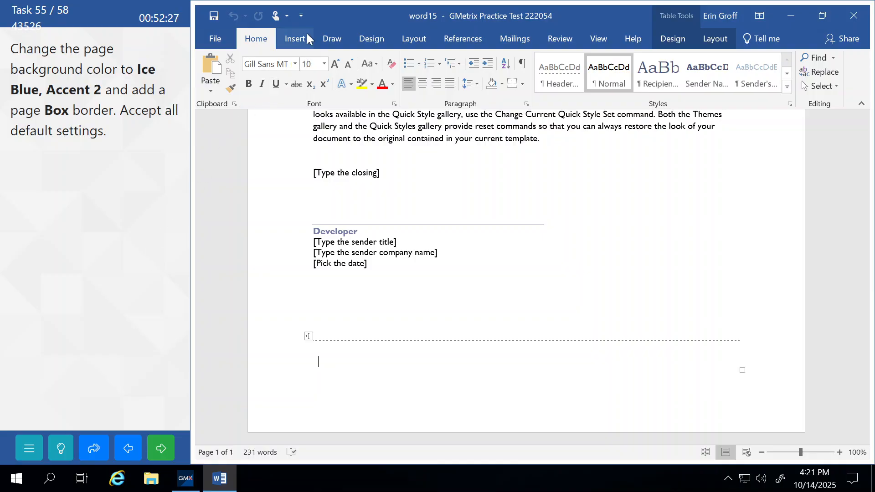
# Set the letter's page color to Ice Blue, Accent 2
pyautogui.click(382, 40)
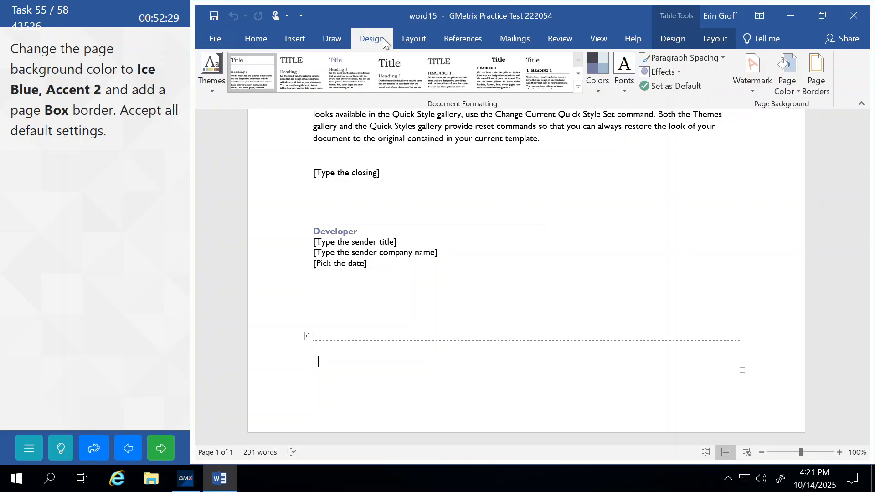
pyautogui.click(784, 85)
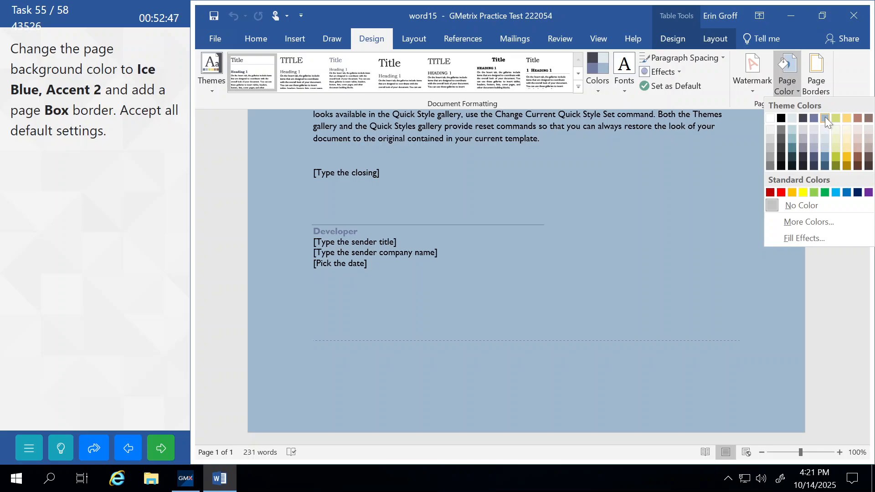
pyautogui.click(825, 118)
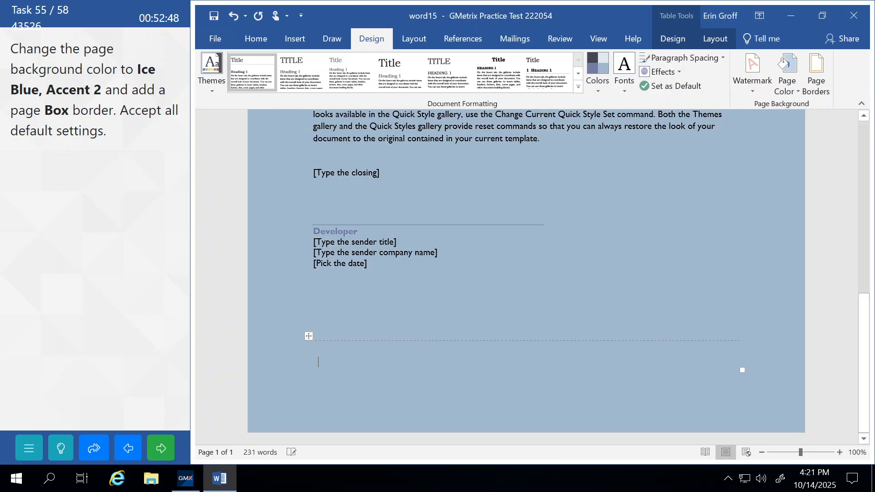
# Add a Box page border around the letter, then submit the task and continue
pyautogui.click(816, 81)
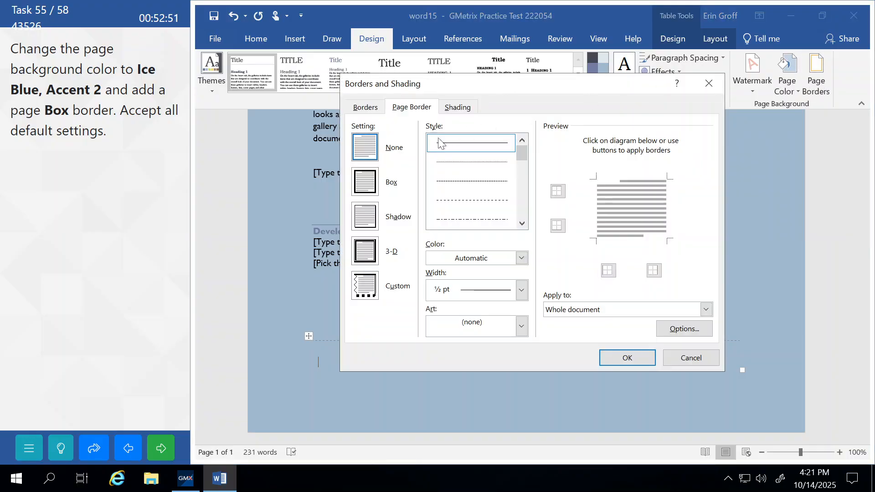
pyautogui.click(368, 184)
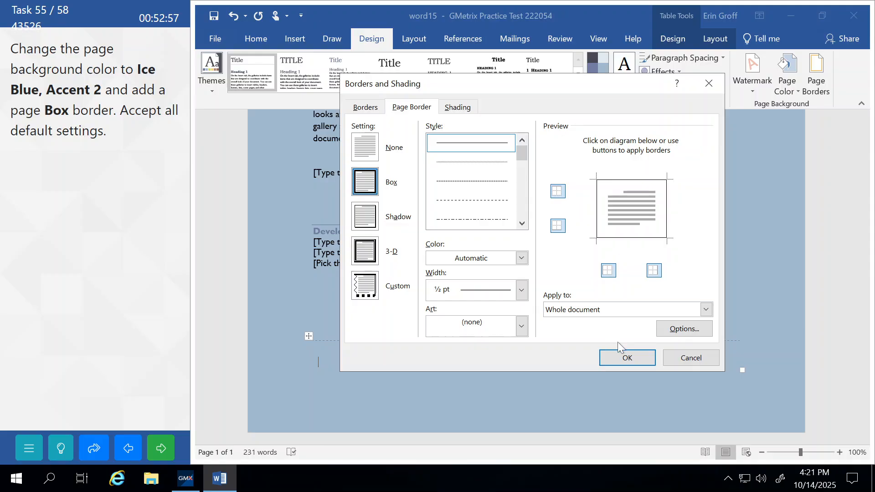
pyautogui.click(629, 360)
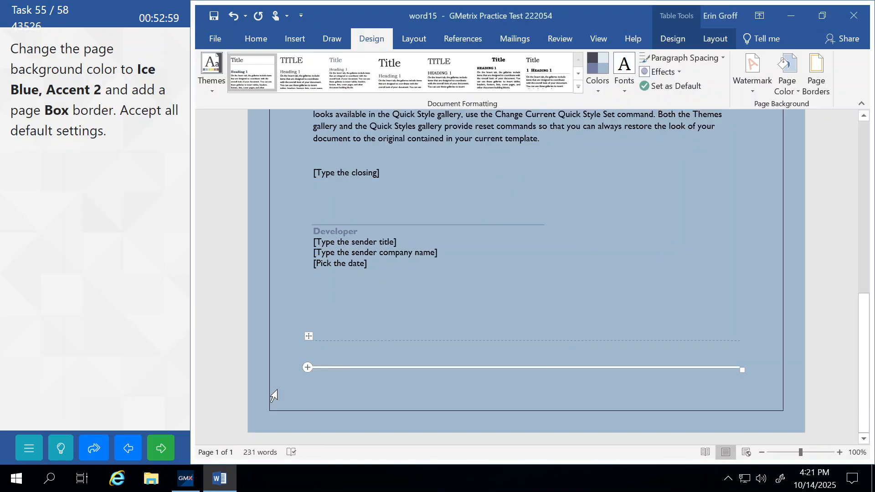
pyautogui.click(161, 449)
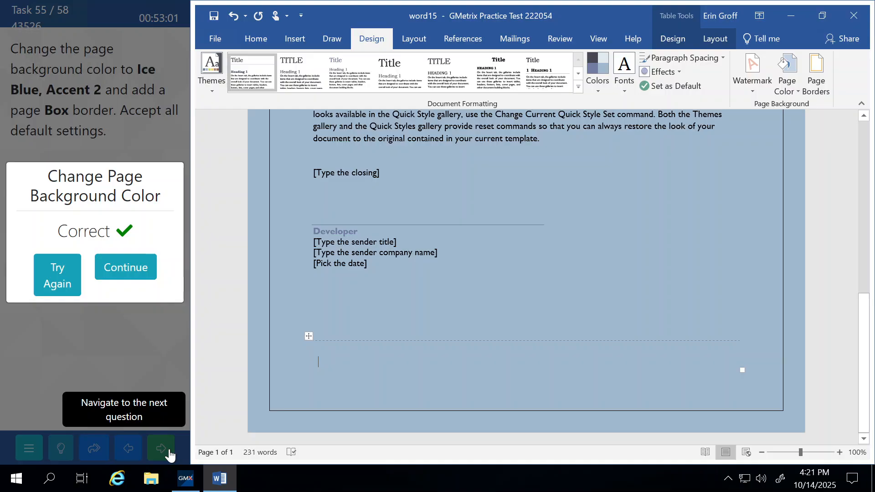
pyautogui.click(142, 274)
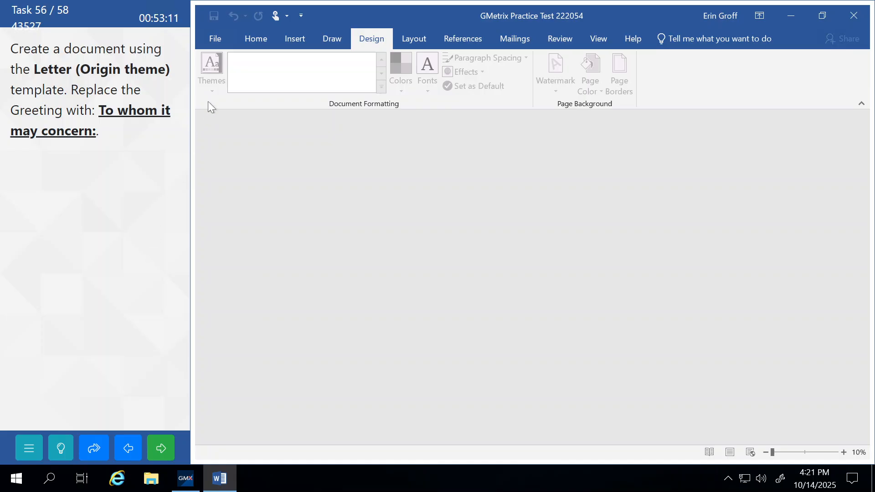
# Create a new document from the online Letter (Origin theme) template
pyautogui.click(216, 39)
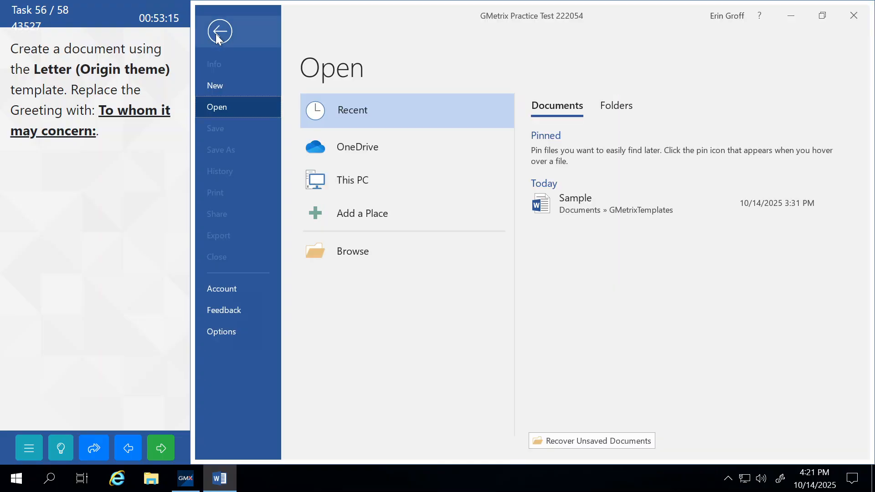
pyautogui.click(227, 86)
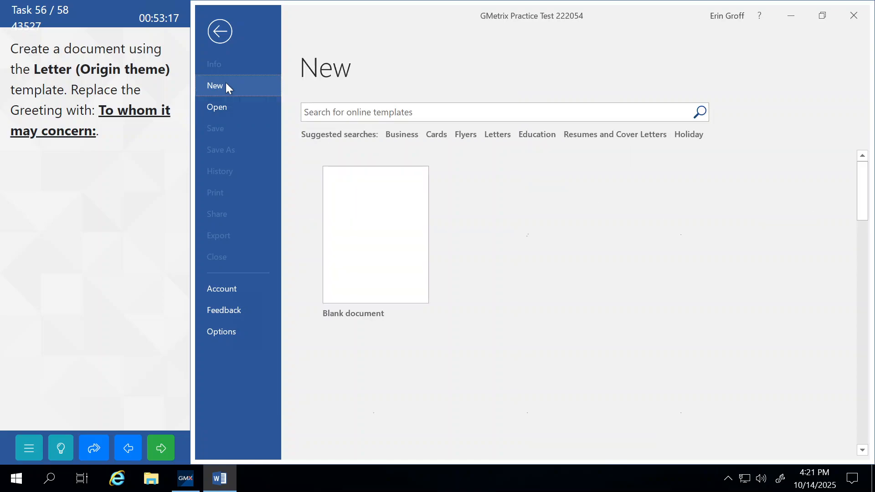
pyautogui.click(364, 112)
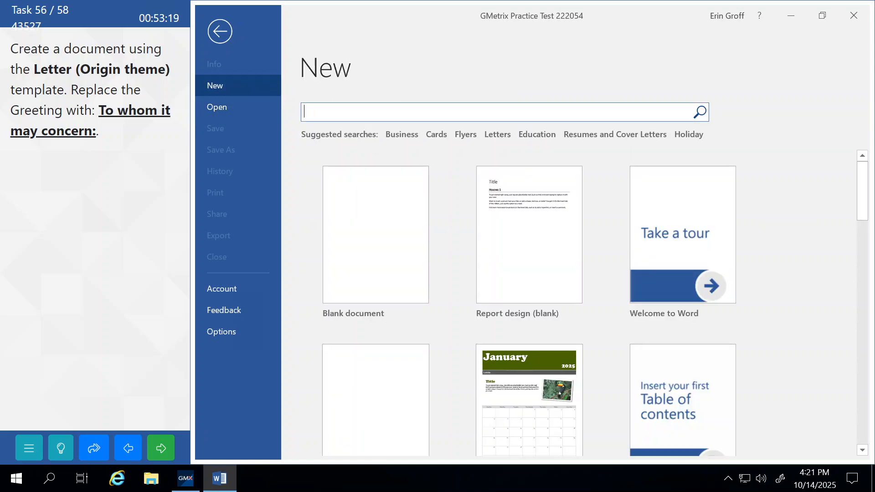
pyautogui.write('letter (origina')
pyautogui.press('BackSpace')
pyautogui.write('theme)')
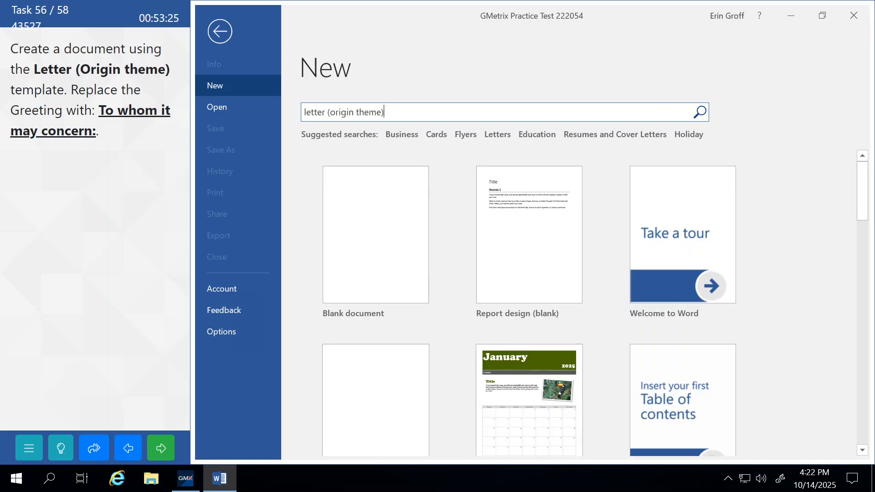
pyautogui.press('Return')
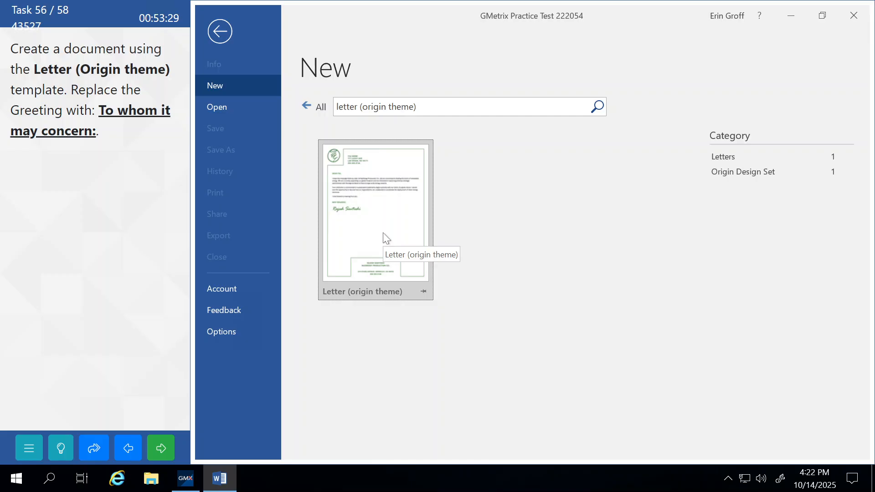
pyautogui.click(383, 234)
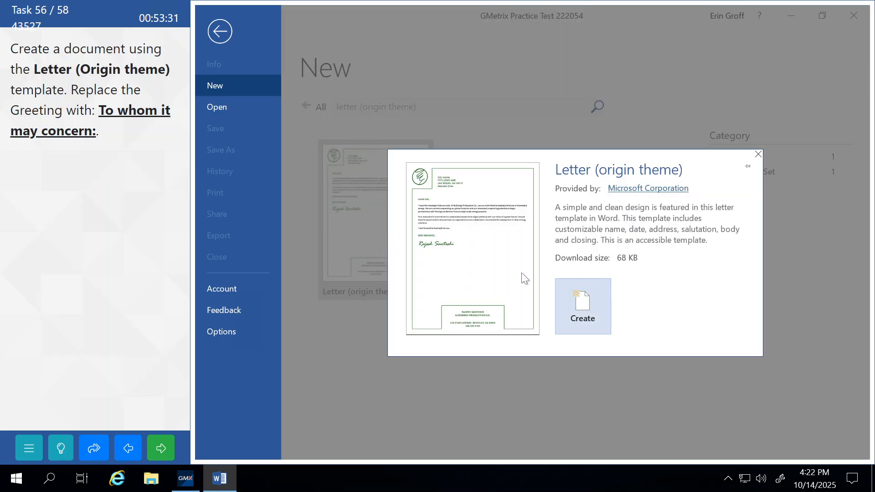
pyautogui.click(591, 294)
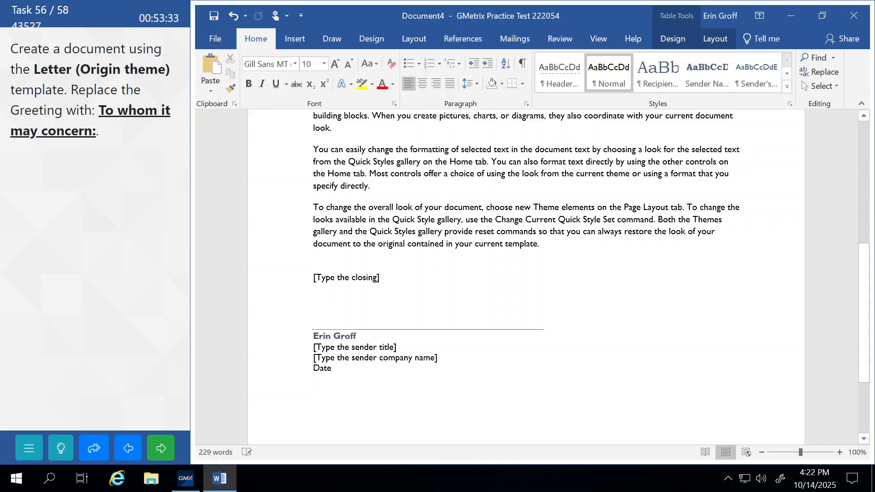
# Replace the salutation with 'To whom it may concern:' and submit the task for grading
pyautogui.scroll(7, 526, 273)
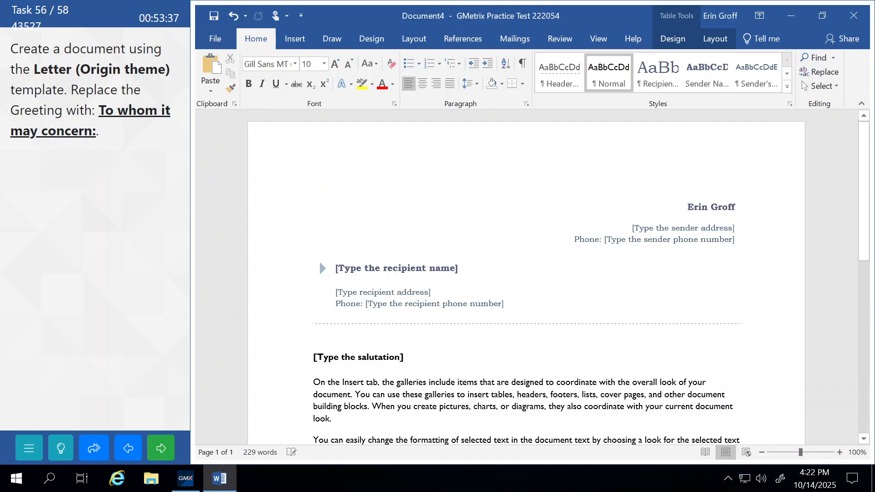
pyautogui.scroll(-1, 526, 274)
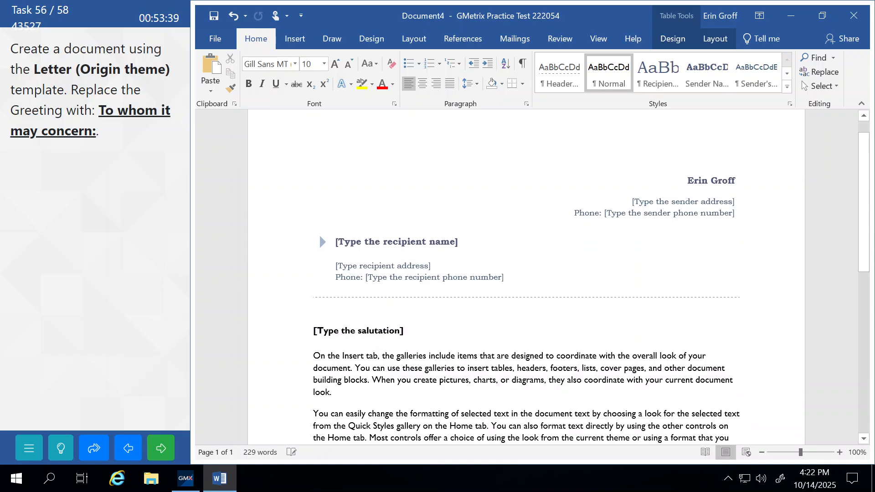
pyautogui.click(321, 335)
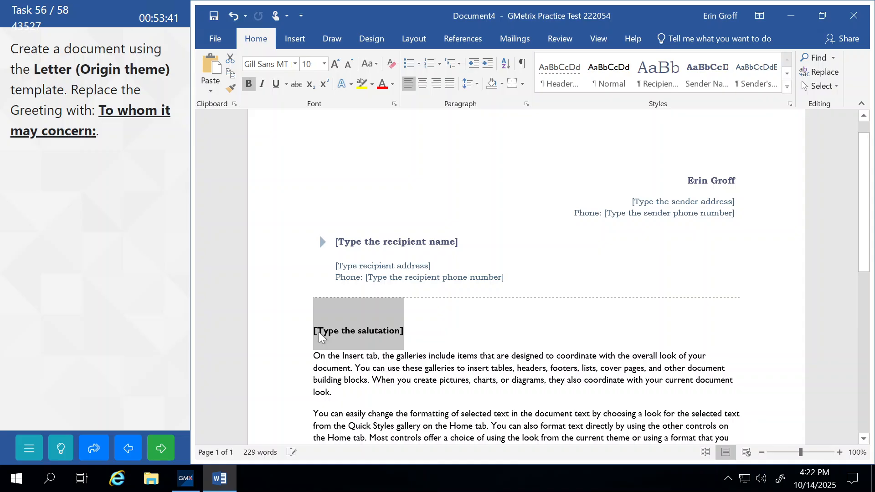
pyautogui.write('To')
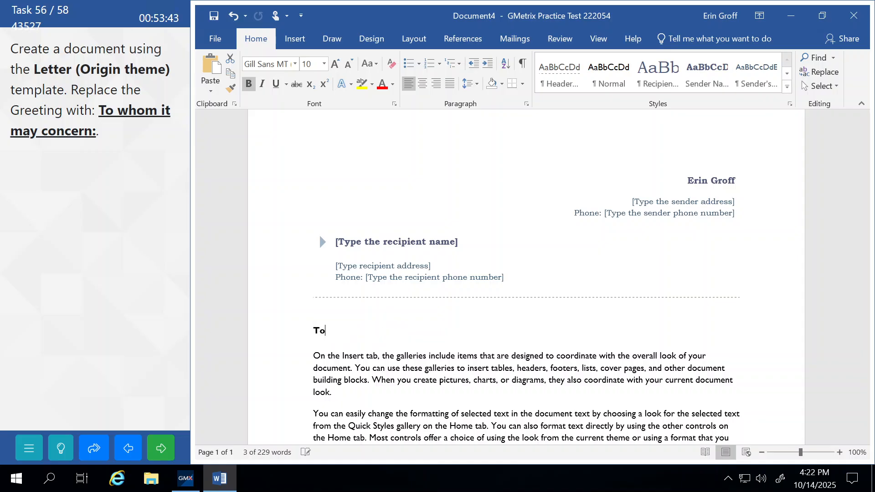
pyautogui.write(' whom it')
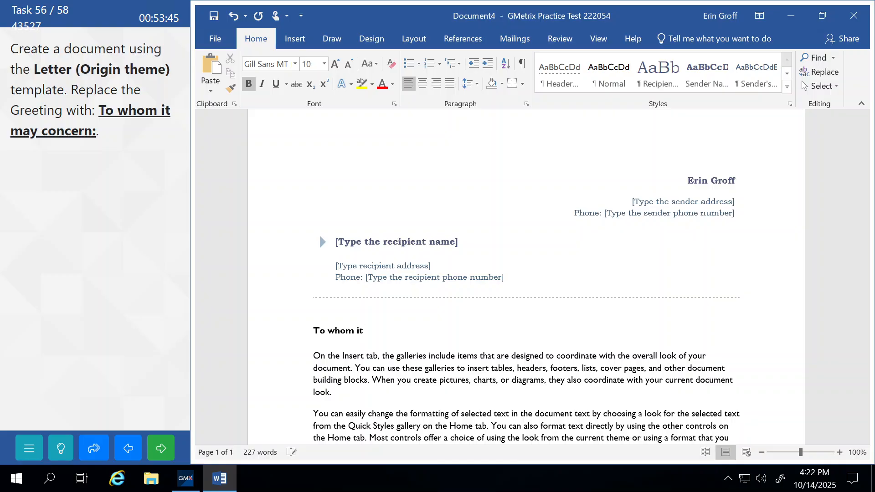
pyautogui.write(' may concern:')
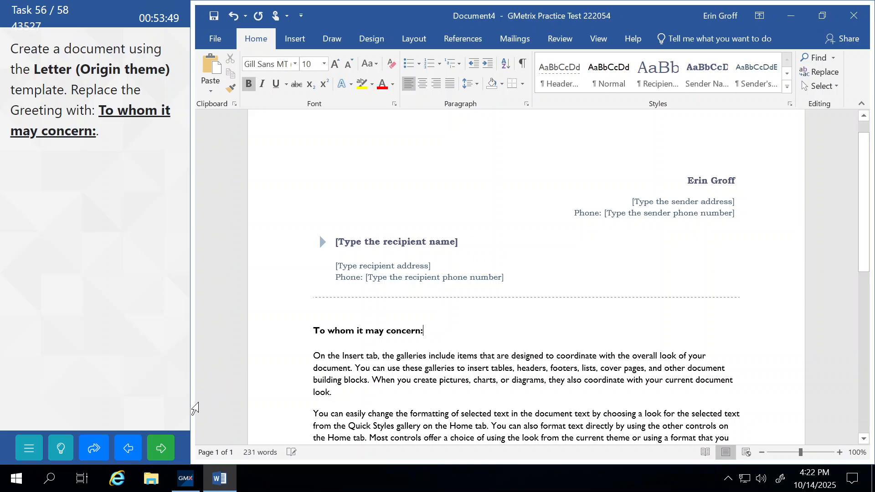
pyautogui.click(168, 445)
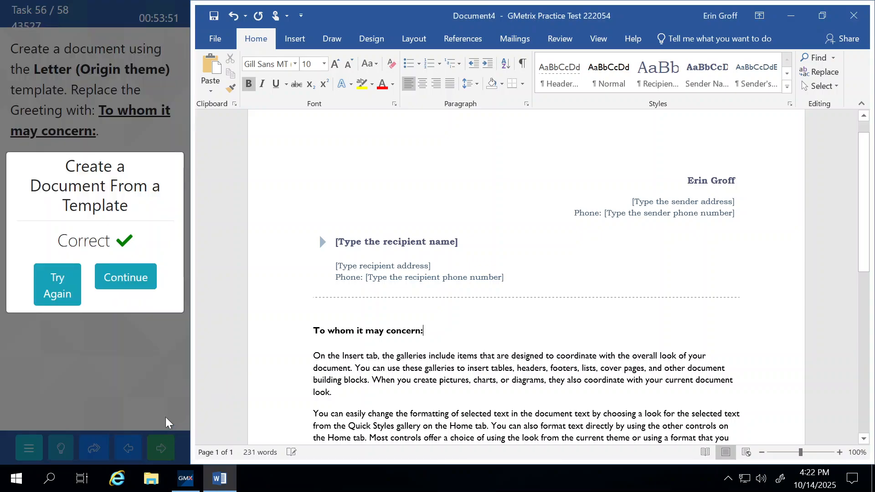
pyautogui.click(135, 279)
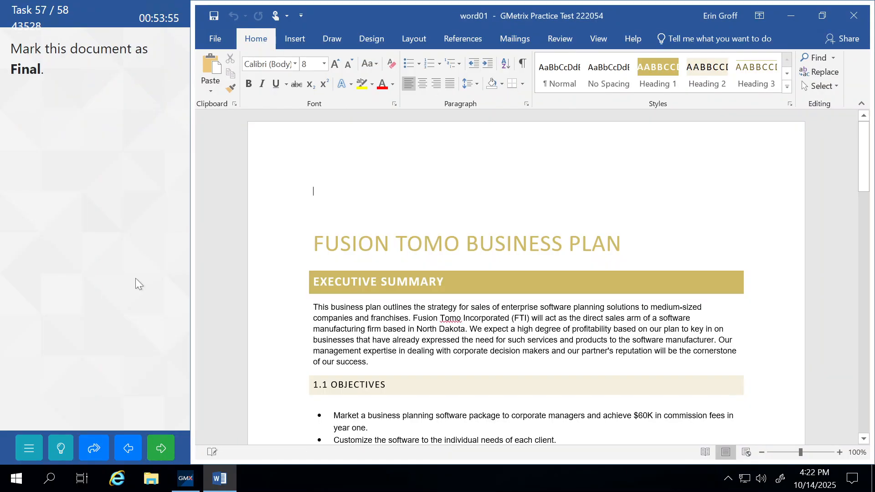
# Mark word01 as Final, confirm both notices, and submit the task for grading
pyautogui.click(214, 39)
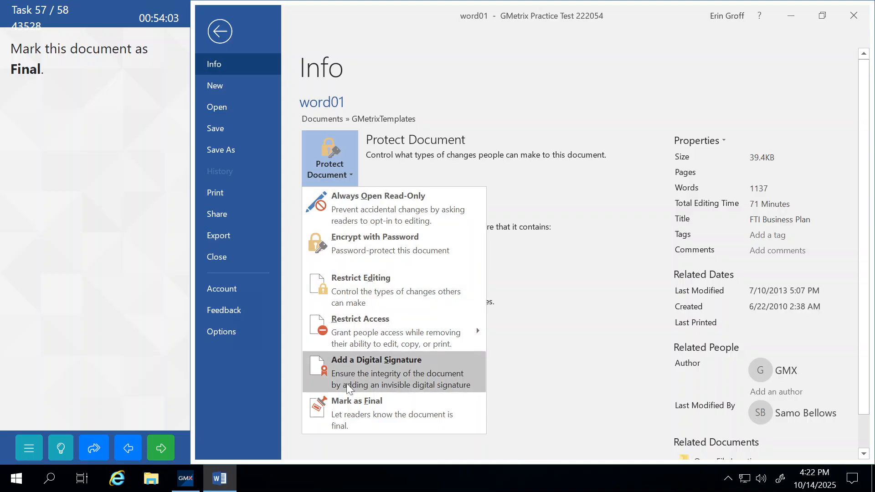
pyautogui.click(354, 408)
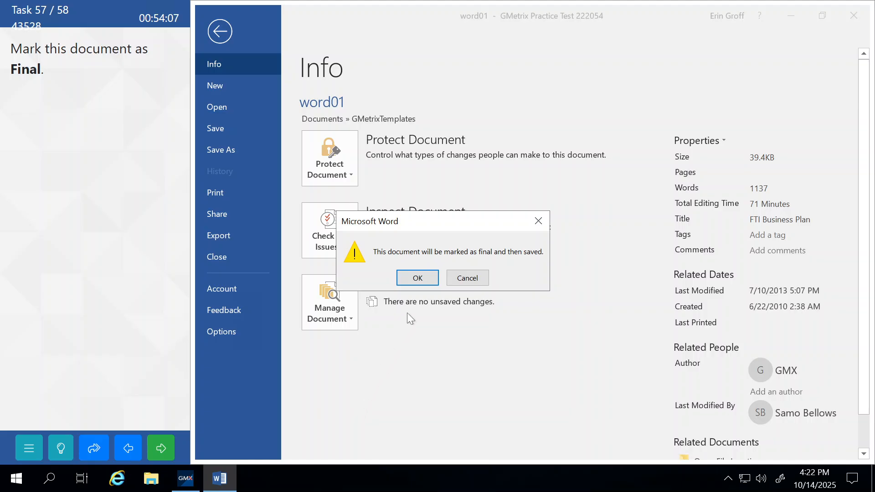
pyautogui.click(417, 279)
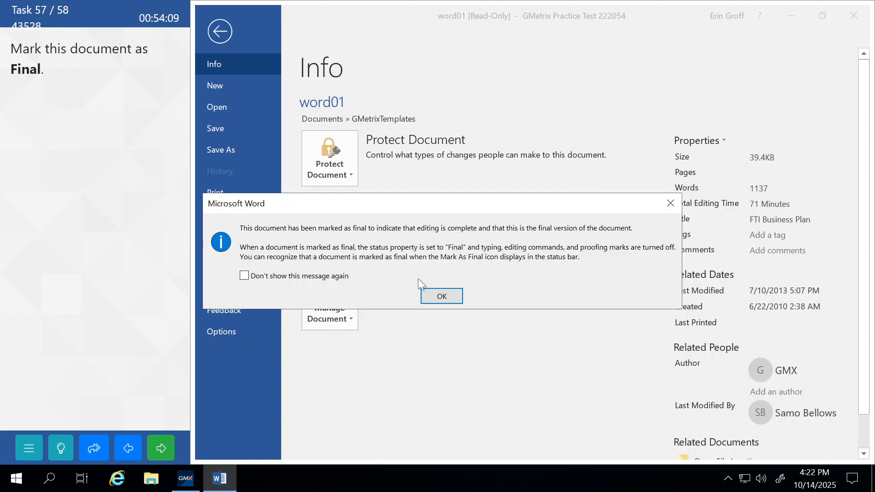
pyautogui.click(435, 296)
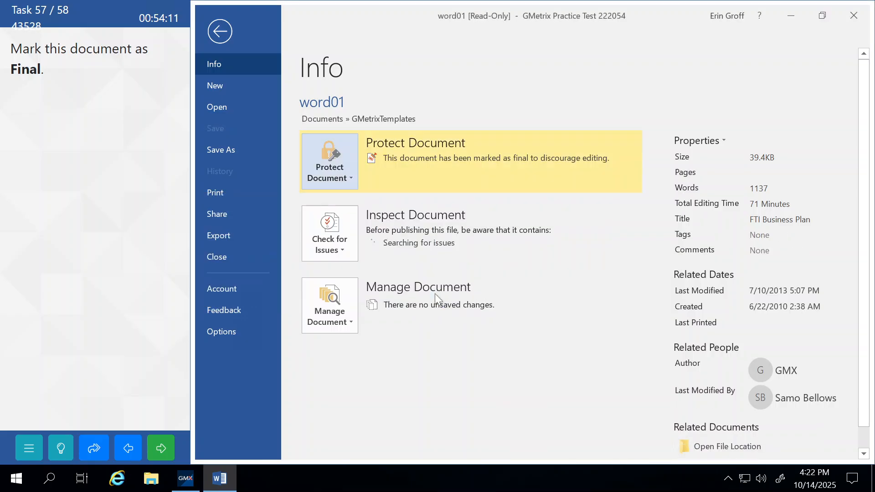
pyautogui.click(222, 40)
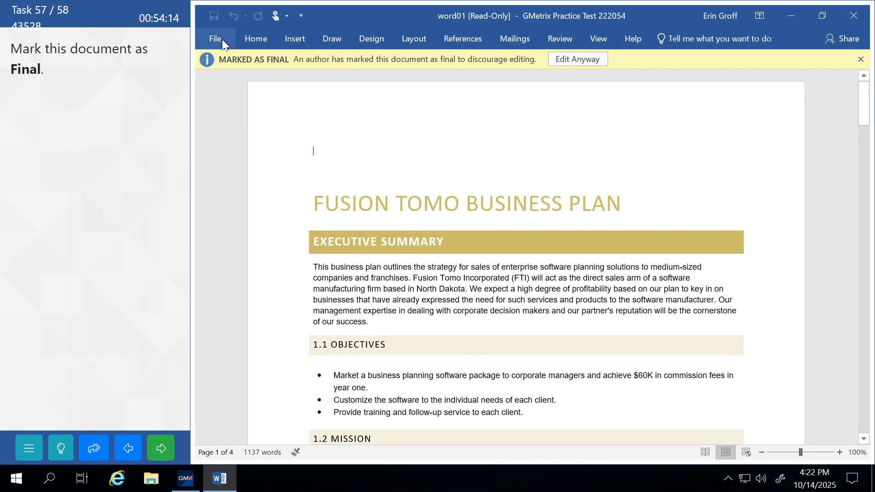
pyautogui.click(161, 447)
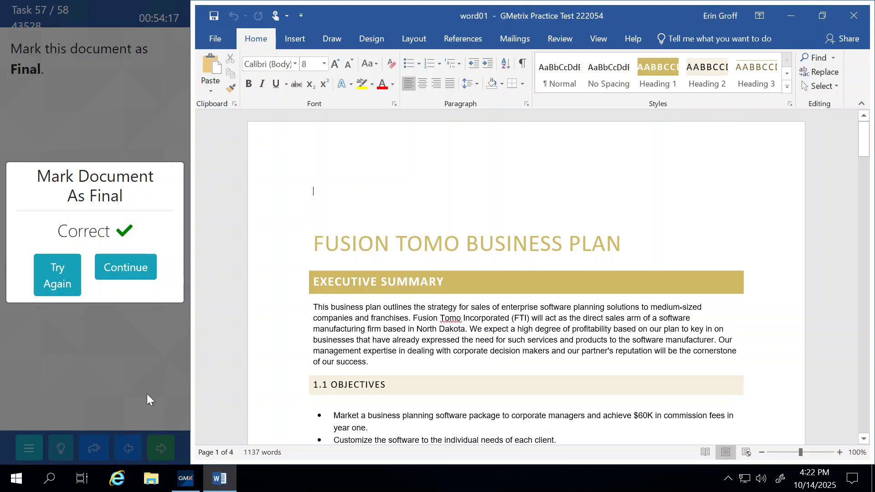
pyautogui.click(120, 268)
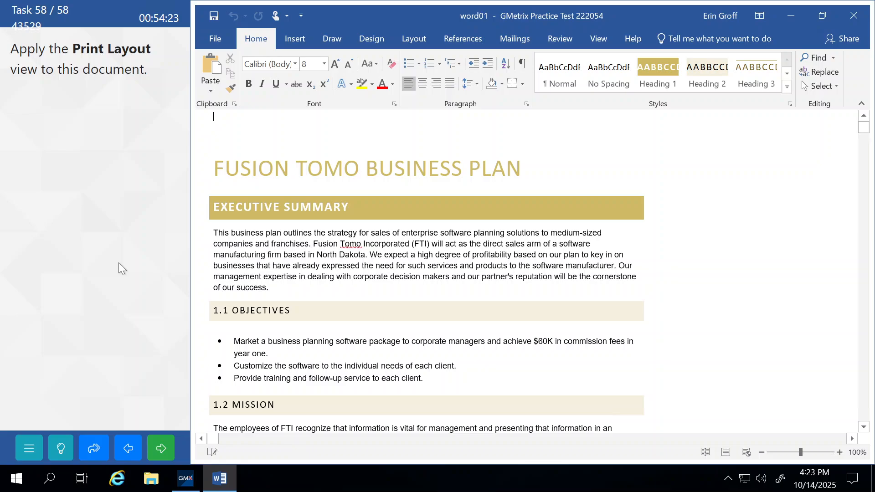
# Switch word01 to Print Layout view and submit the task for grading
pyautogui.click(602, 38)
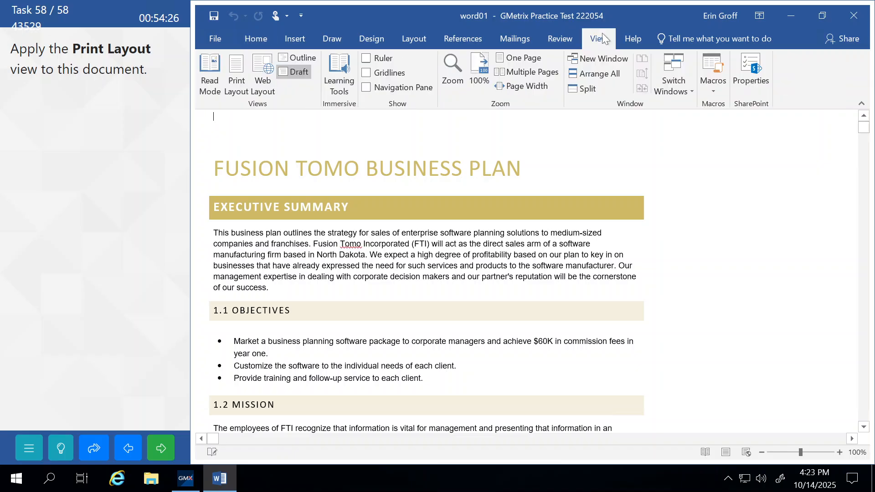
pyautogui.click(228, 80)
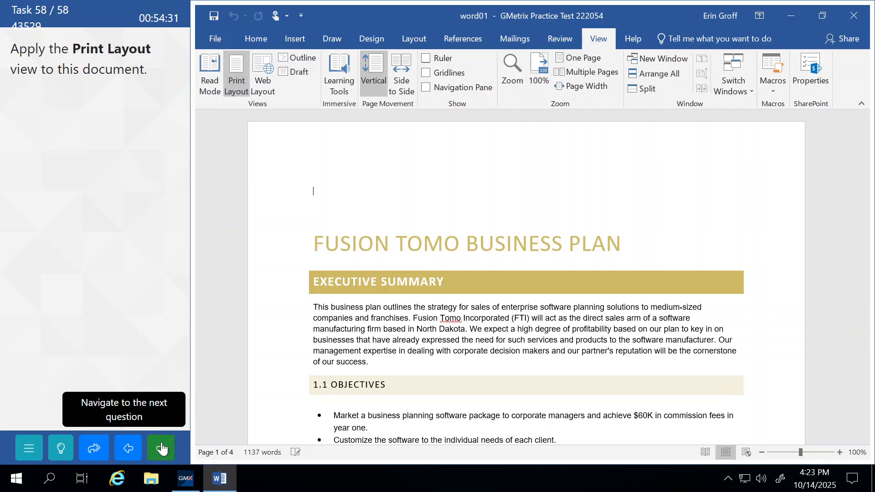
pyautogui.click(161, 449)
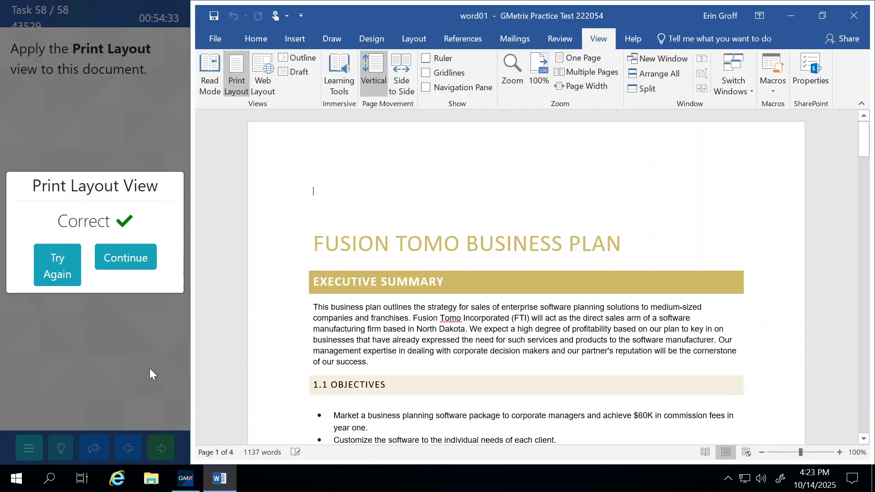
pyautogui.click(132, 265)
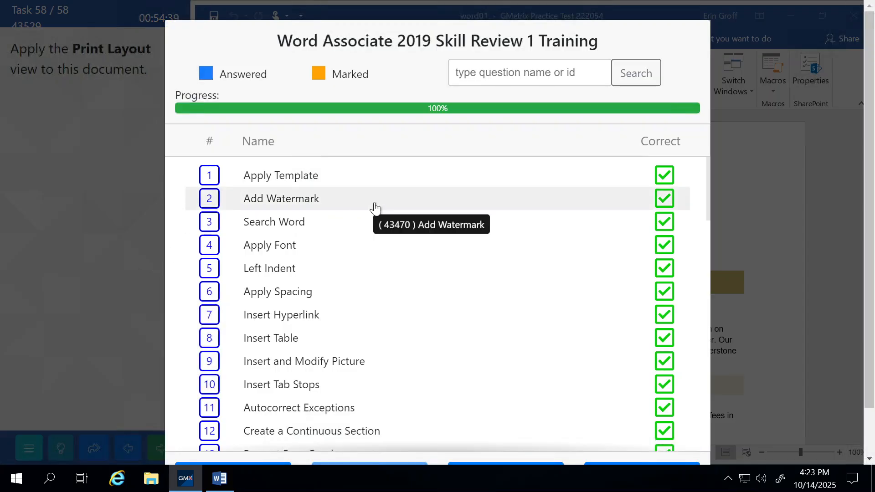
# Look through the 58 task results, then finish the test and confirm grading
pyautogui.scroll(-2, 520, 225)
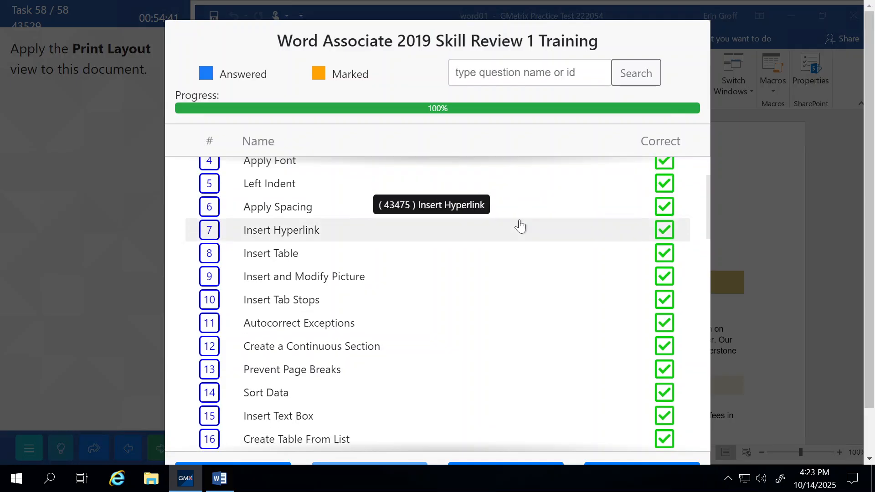
pyautogui.scroll(-10, 520, 225)
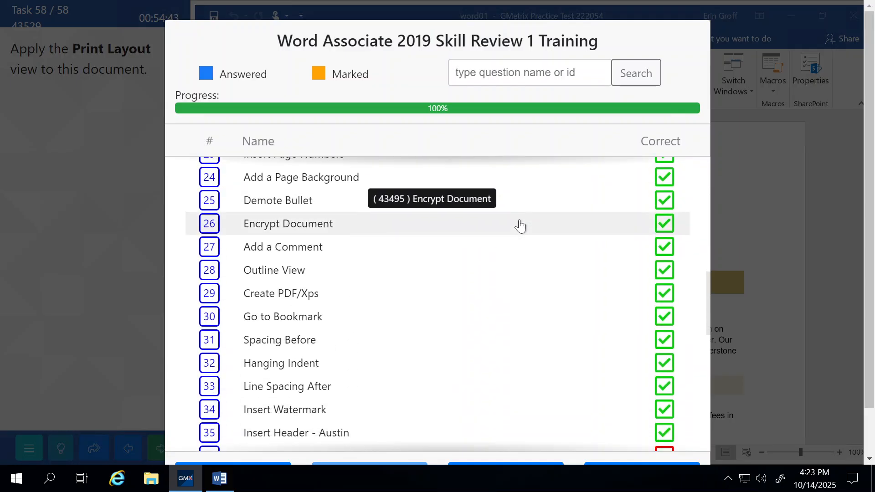
pyautogui.scroll(-4, 519, 225)
pyautogui.scroll(-2, 520, 226)
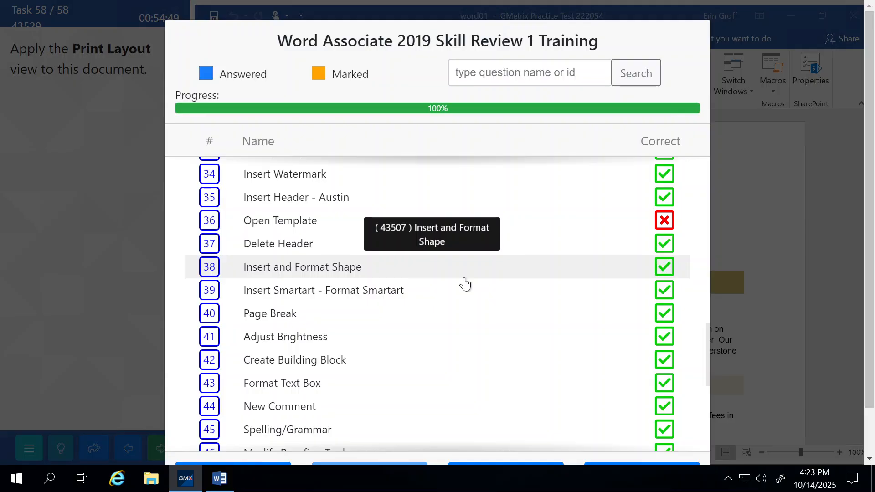
pyautogui.scroll(-9, 464, 284)
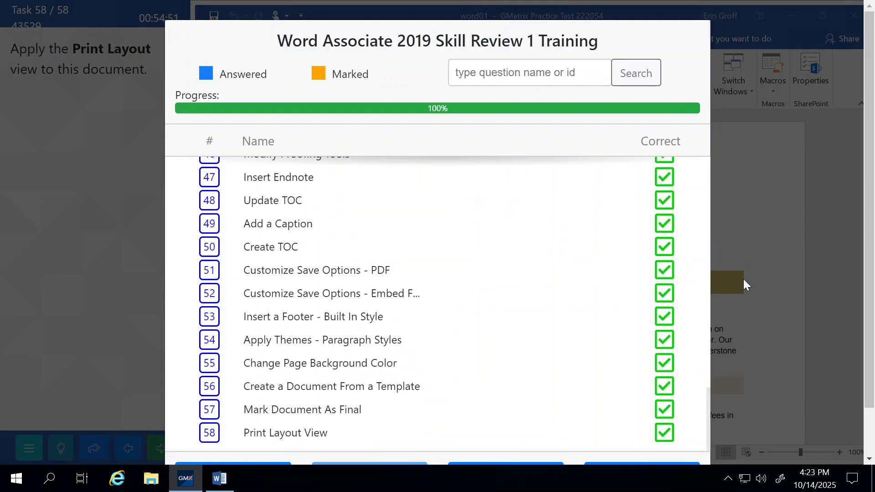
pyautogui.scroll(-2, 743, 277)
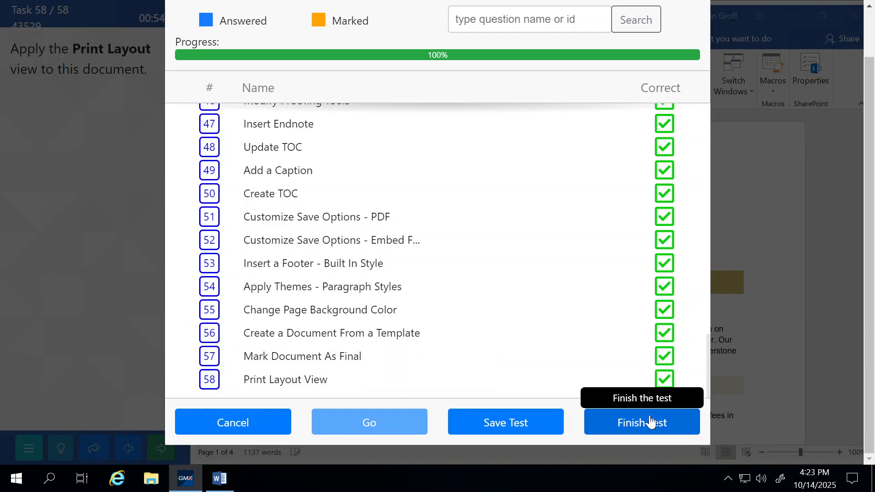
pyautogui.click(664, 424)
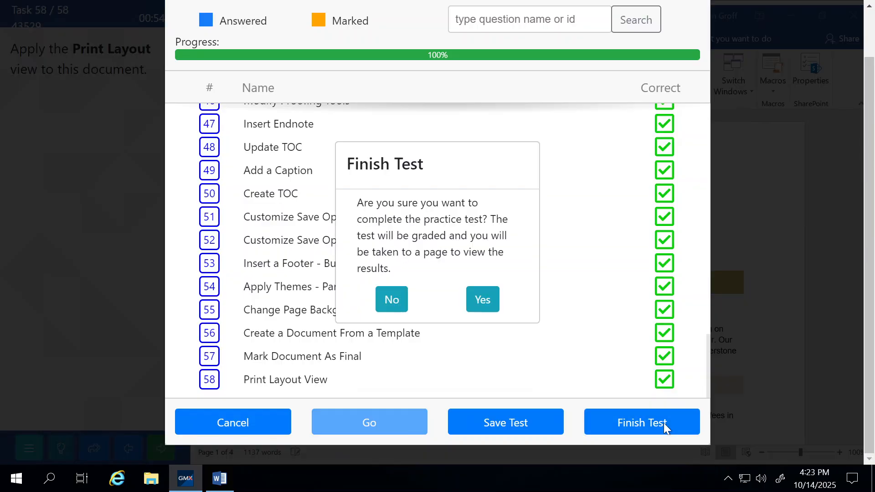
pyautogui.click(483, 299)
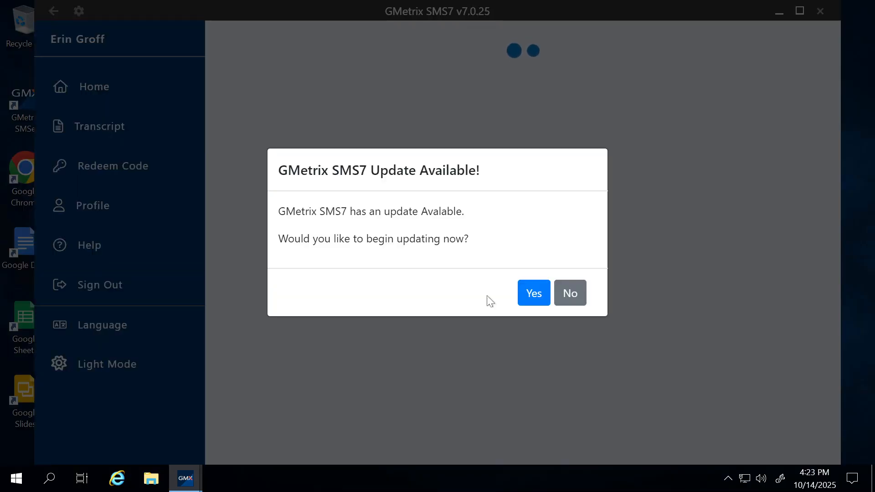
# Decline the update, review the Passed 982 result details, and return to Home
pyautogui.click(578, 294)
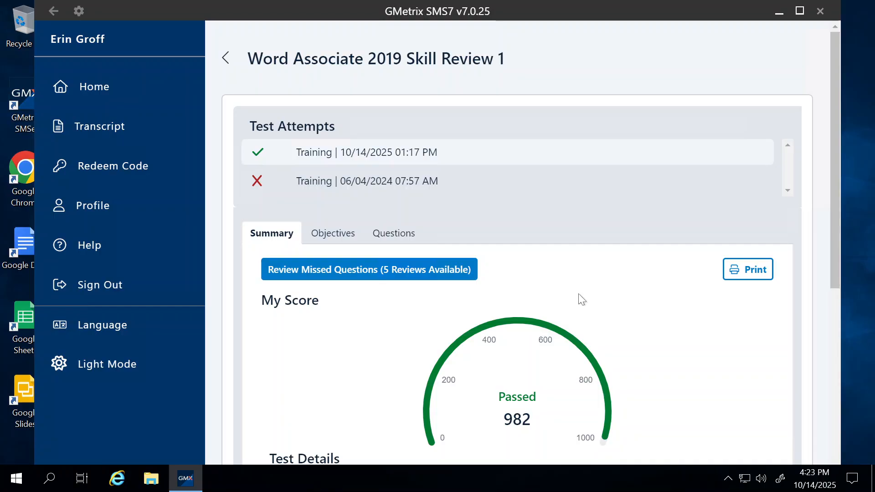
pyautogui.scroll(-3, 579, 299)
pyautogui.scroll(-10, 578, 294)
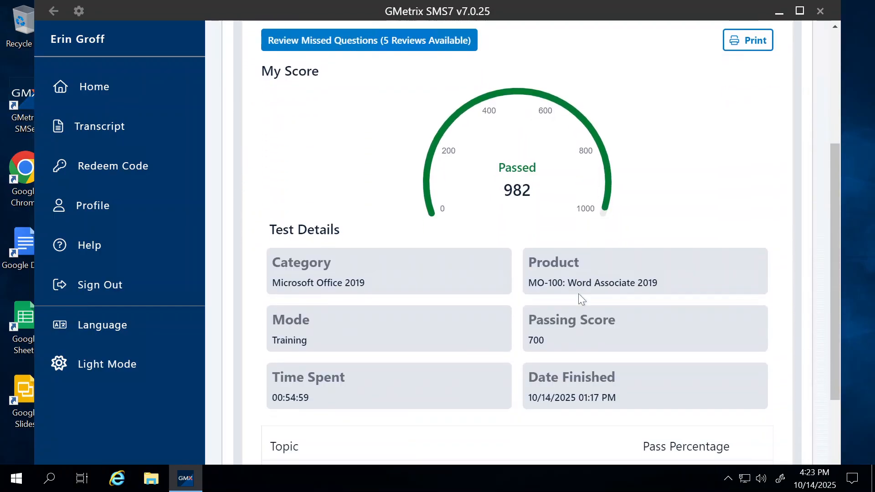
pyautogui.scroll(7, 578, 299)
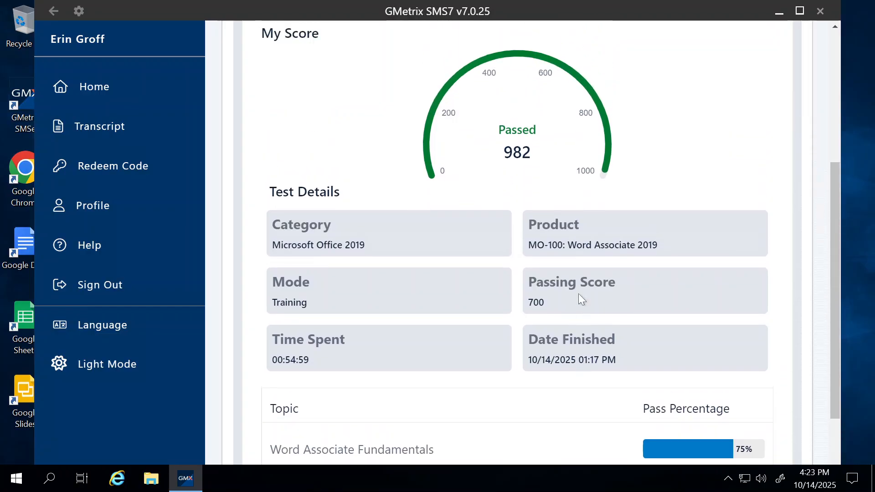
pyautogui.click(83, 91)
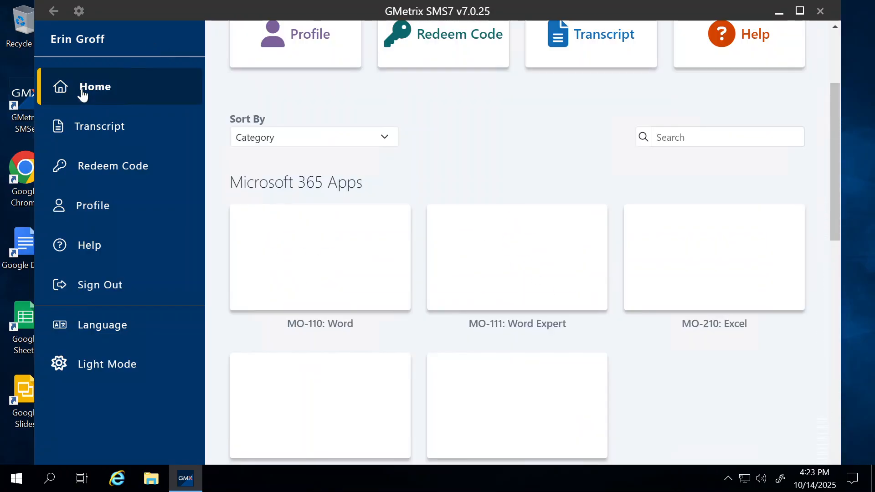